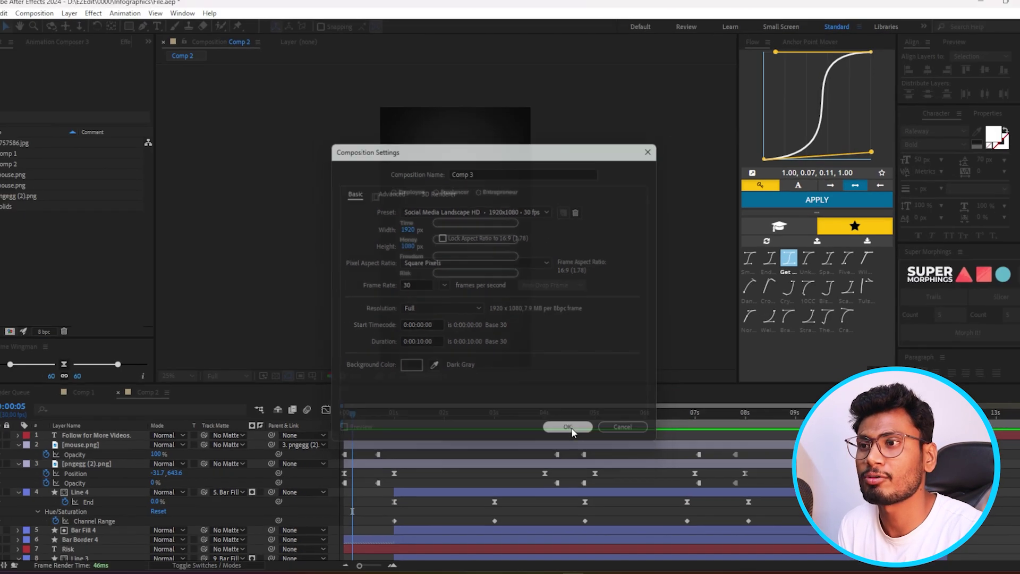
# Confirm the 1920×1080, 30 fps, 10-second Comp 3 and fit it in the viewer
pyautogui.click(592, 472)
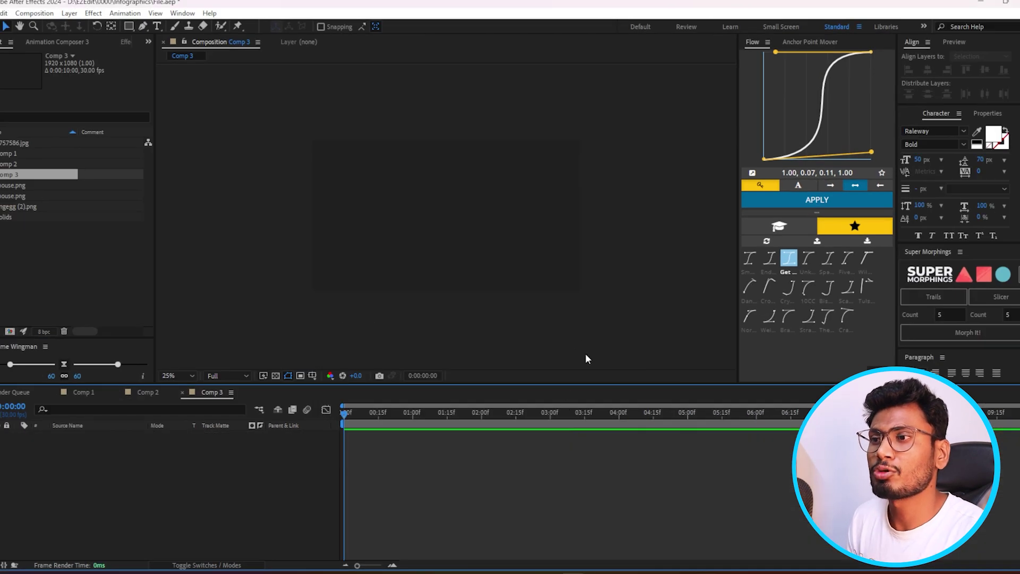
pyautogui.click(181, 376)
pyautogui.click(176, 182)
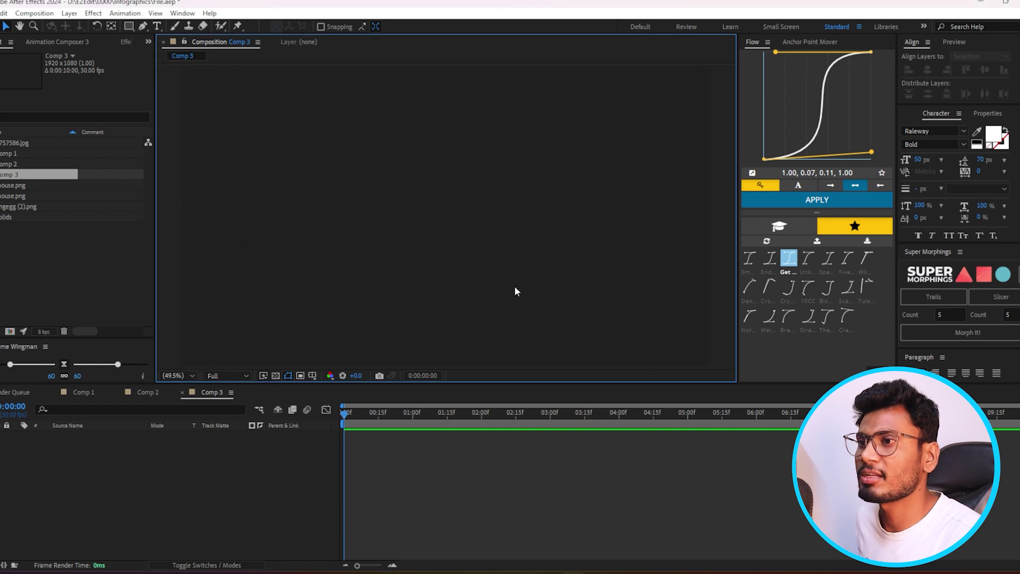
pyautogui.click(447, 452)
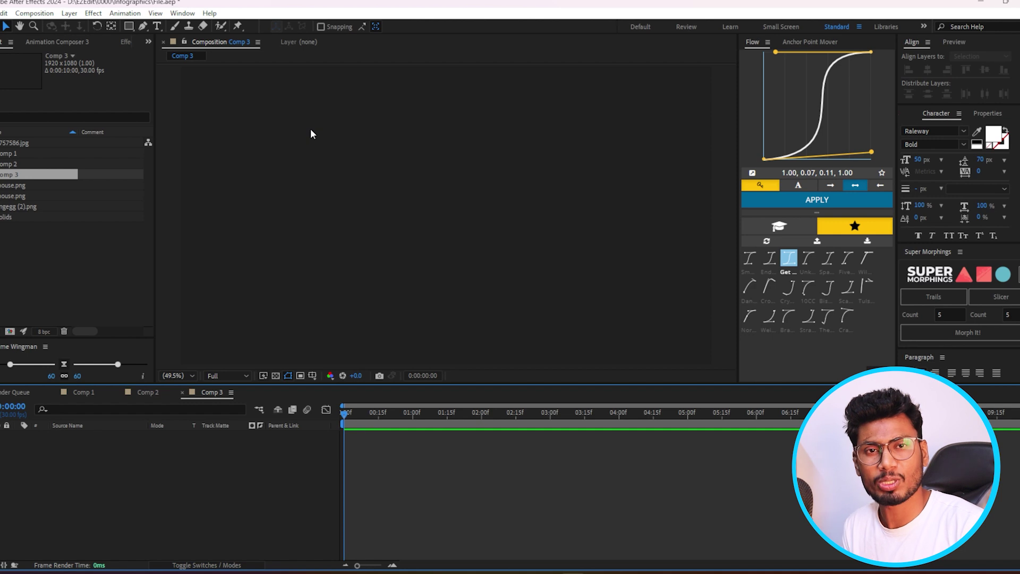
# Draw a small ellipse near the top-left of the comp and set its stroke to 3 px
pyautogui.click(130, 26)
pyautogui.click(157, 50)
pyautogui.moveTo(227, 109); pyautogui.dragTo(260, 142)
pyautogui.click(389, 27)
pyautogui.moveTo(375, 26); pyautogui.dragTo(363, 27)
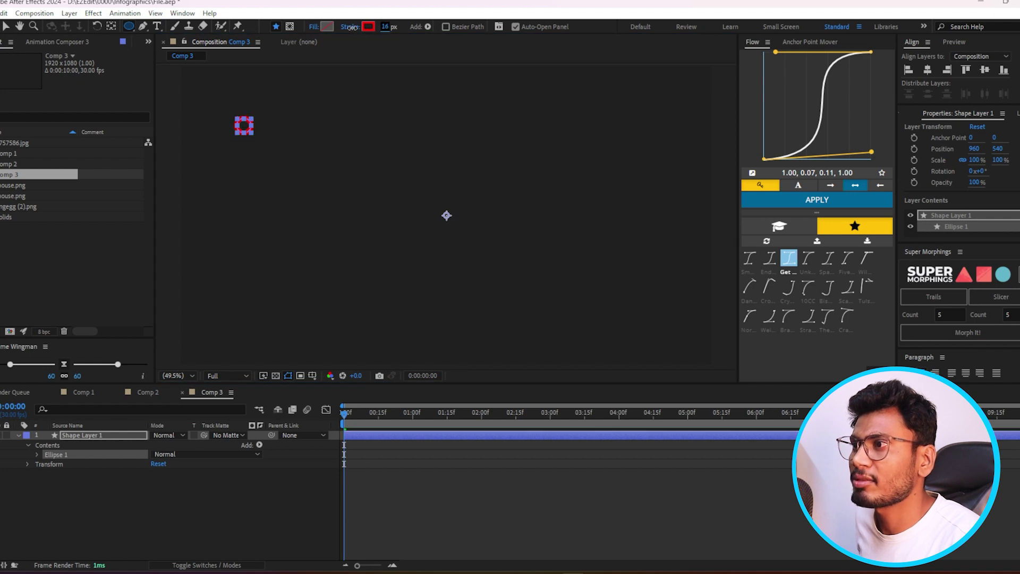
pyautogui.click(384, 26)
pyautogui.write('0')
pyautogui.press('Return')
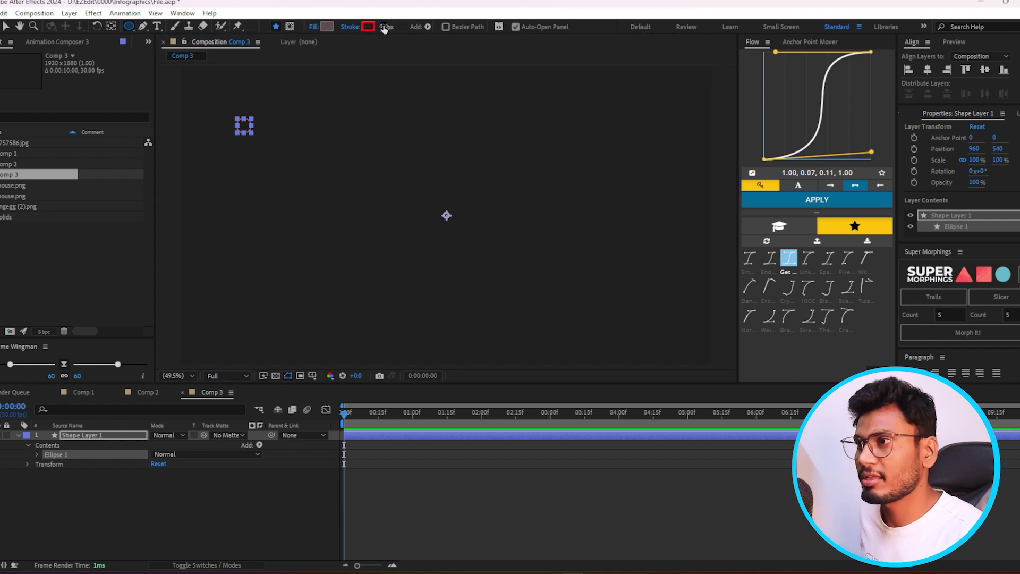
pyautogui.click(429, 496)
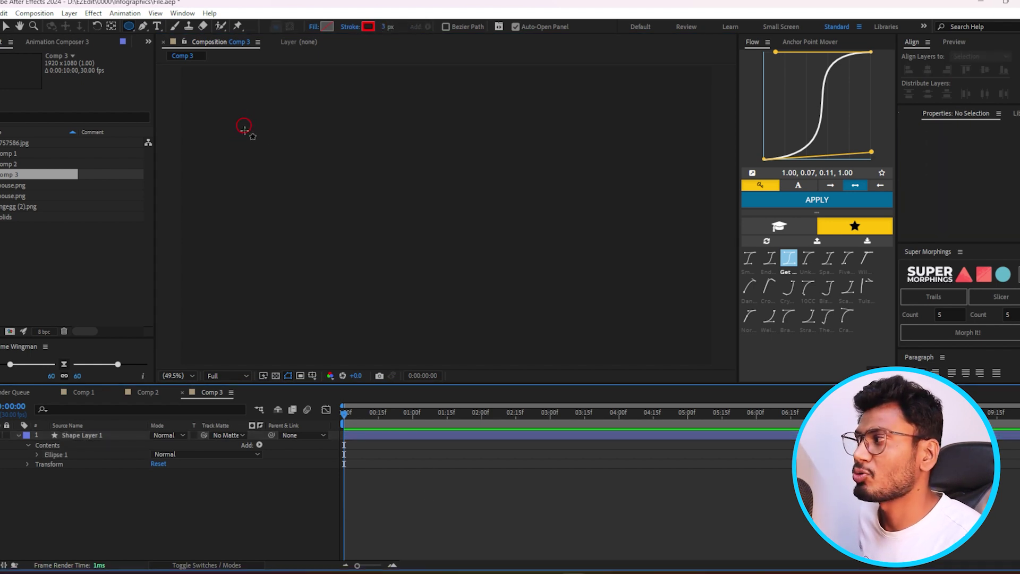
# Centre the circle layer's anchor point on the shape
pyautogui.click(396, 437)
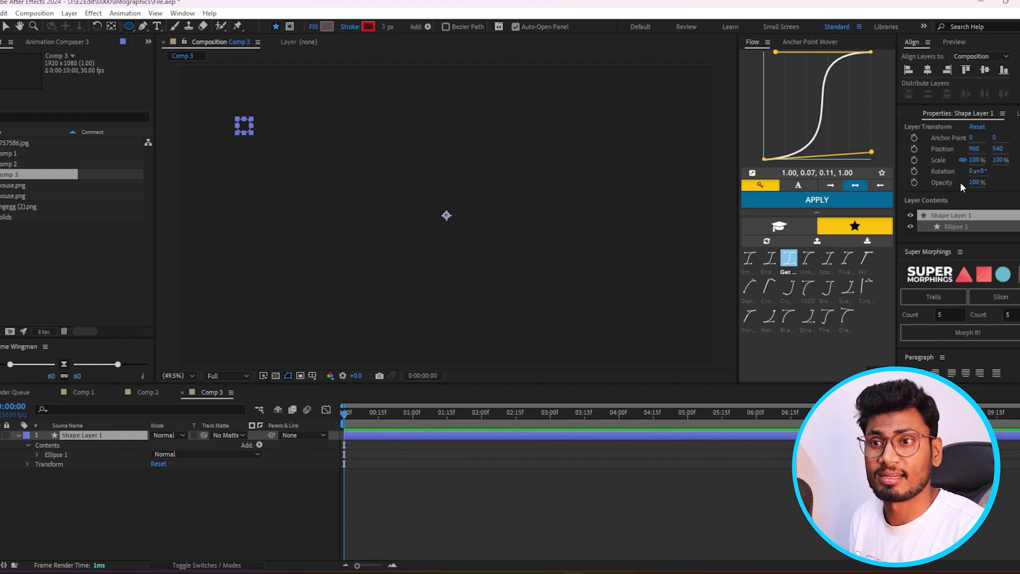
pyautogui.click(810, 42)
pyautogui.click(768, 81)
pyautogui.click(414, 421)
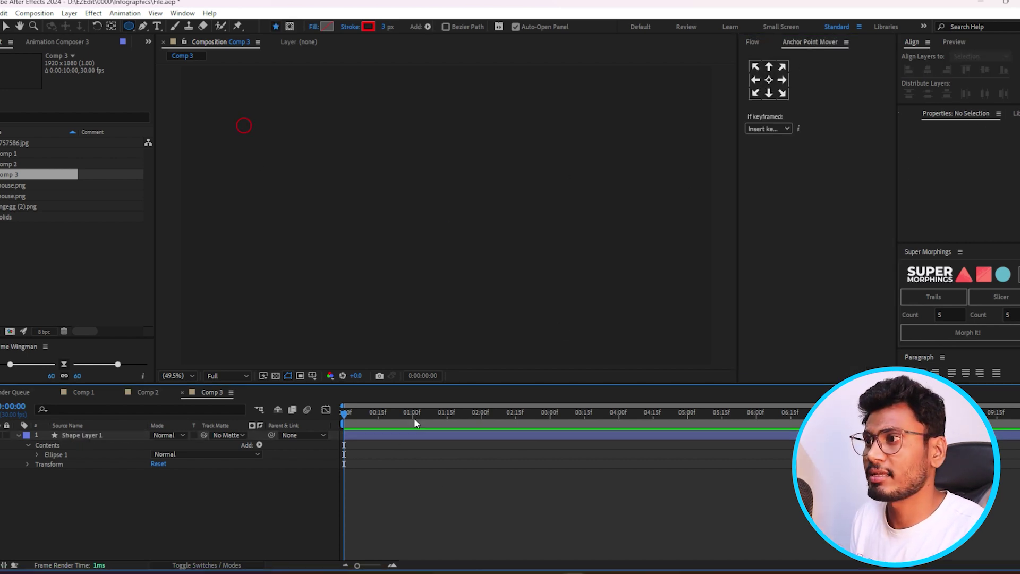
# Make the circle's stroke white and shift the circle slightly left
pyautogui.click(6, 27)
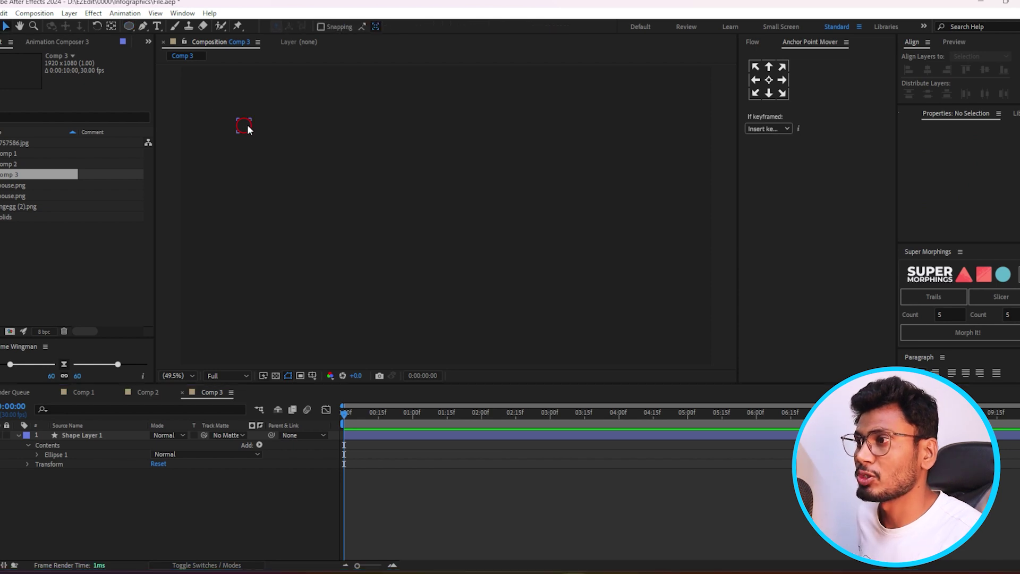
pyautogui.click(247, 126)
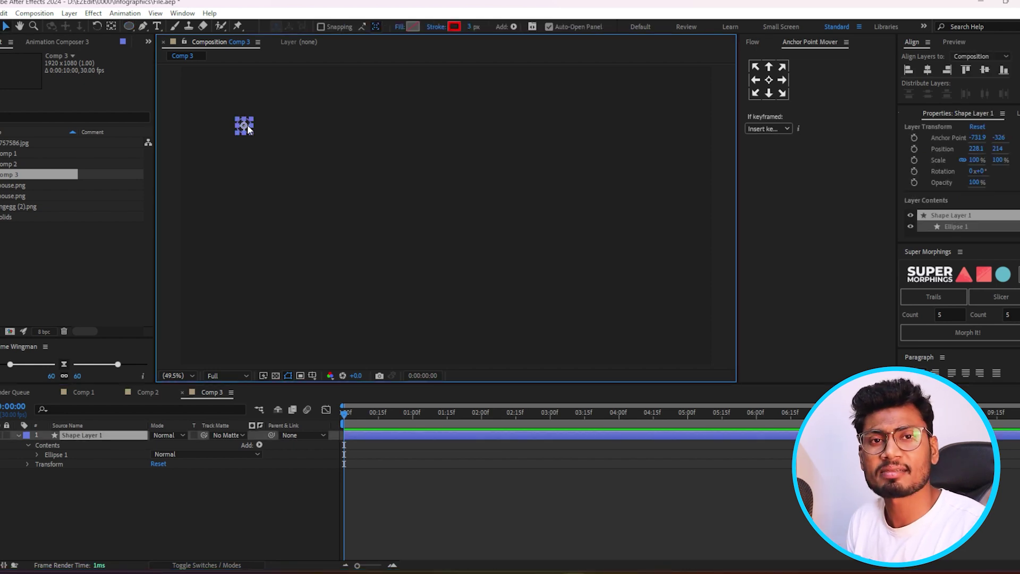
pyautogui.click(454, 26)
pyautogui.click(70, 229)
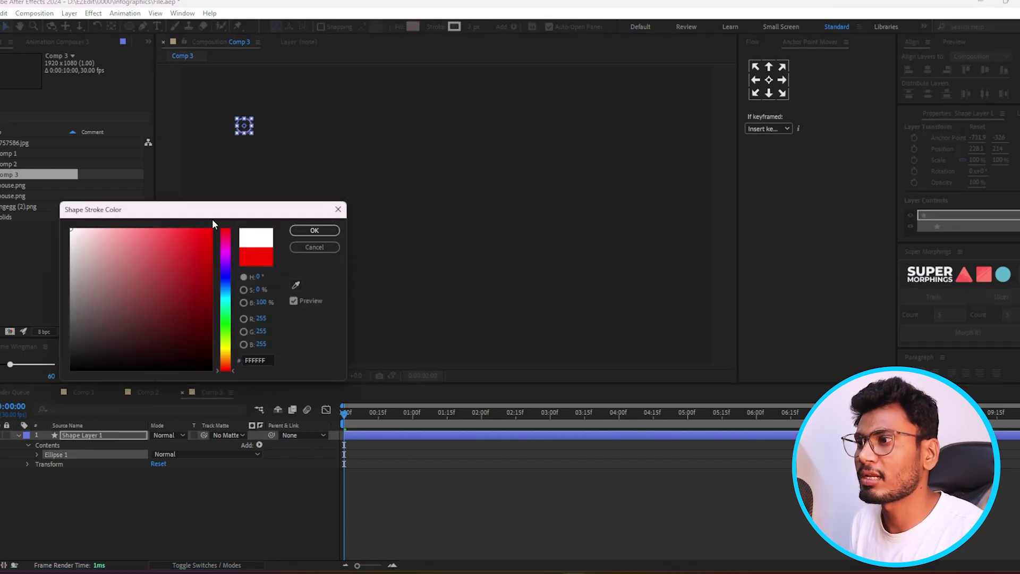
pyautogui.click(312, 230)
pyautogui.click(399, 477)
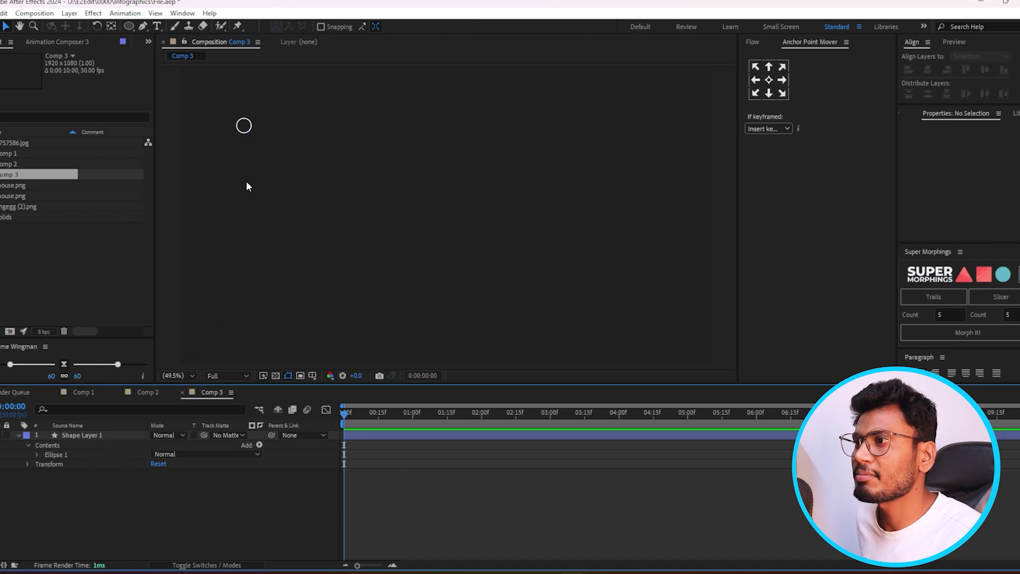
pyautogui.moveTo(245, 132); pyautogui.dragTo(220, 126)
pyautogui.click(429, 466)
pyautogui.click(157, 26)
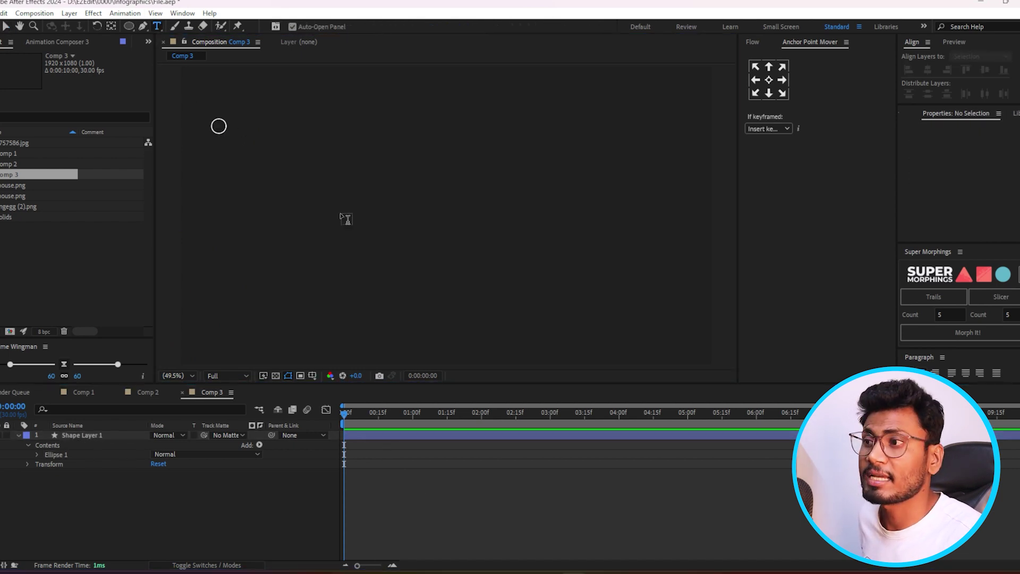
# Type the bold white word 'Employee' just right of the circle
pyautogui.click(314, 193)
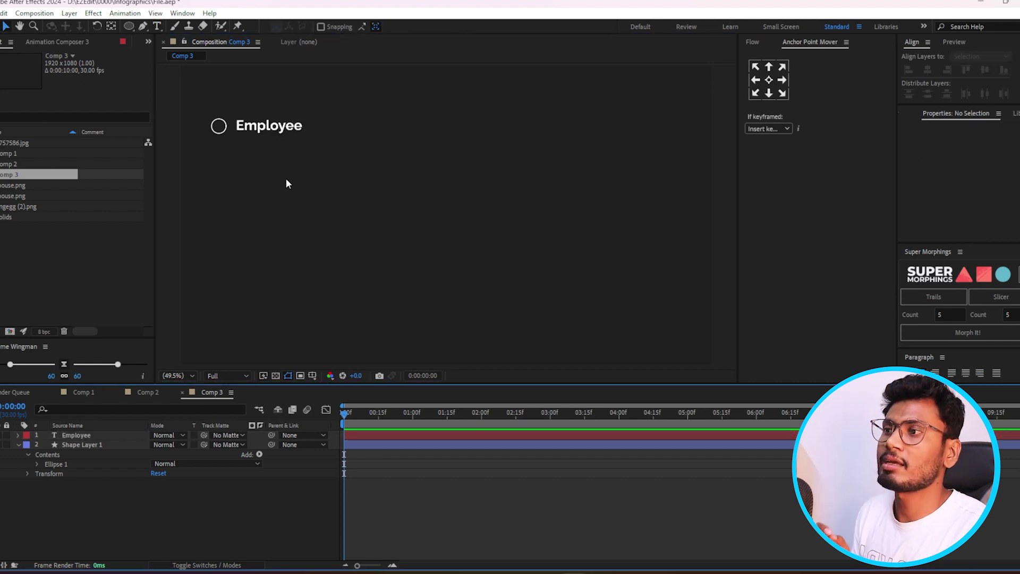
pyautogui.click(272, 130)
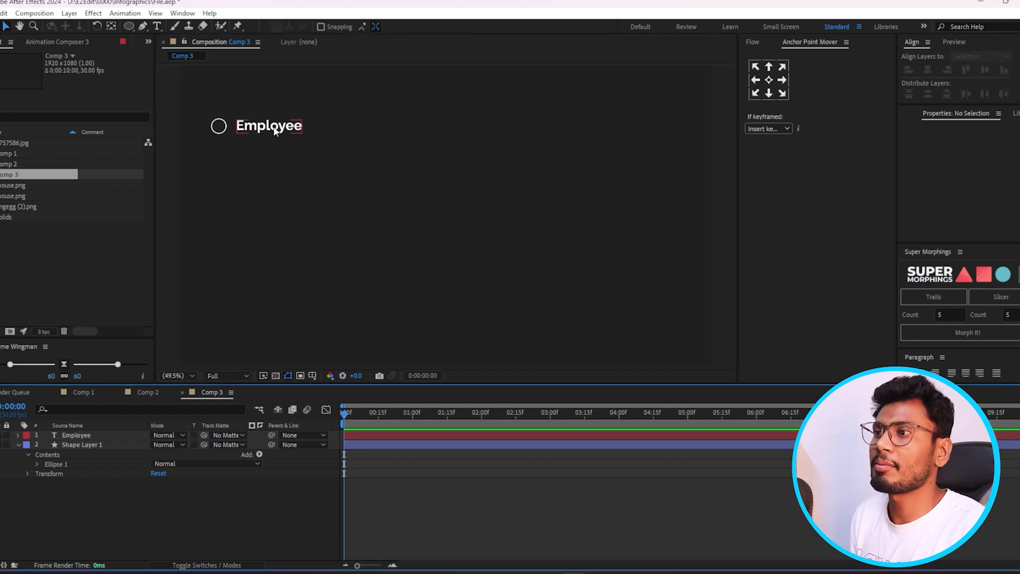
pyautogui.click(407, 496)
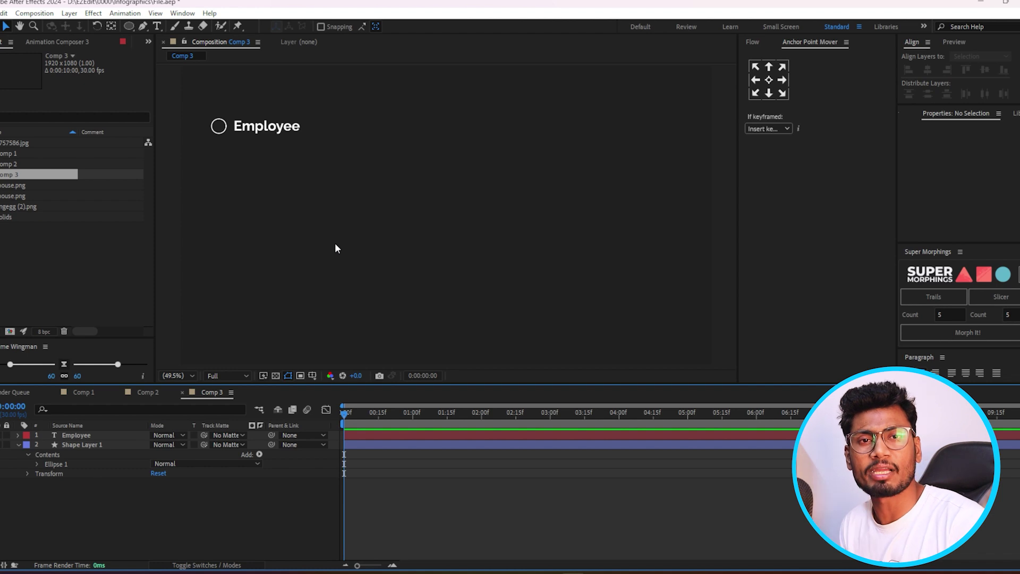
# Draw a three-point checkmark path with the Pen tool inside the circle
pyautogui.click(142, 26)
pyautogui.scroll(1, 206, 113)
pyautogui.scroll(1, 224, 127)
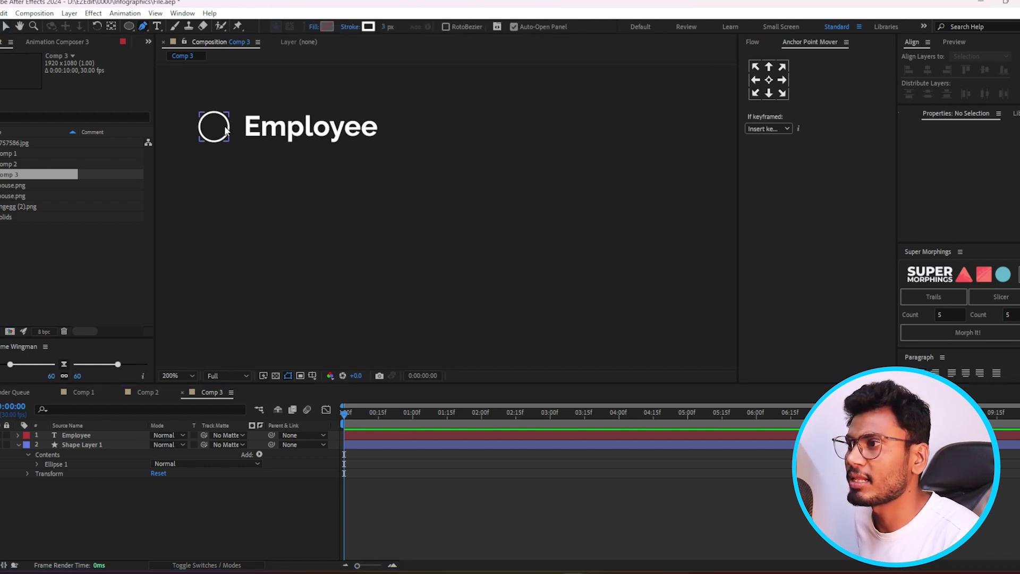
pyautogui.scroll(2, 250, 125)
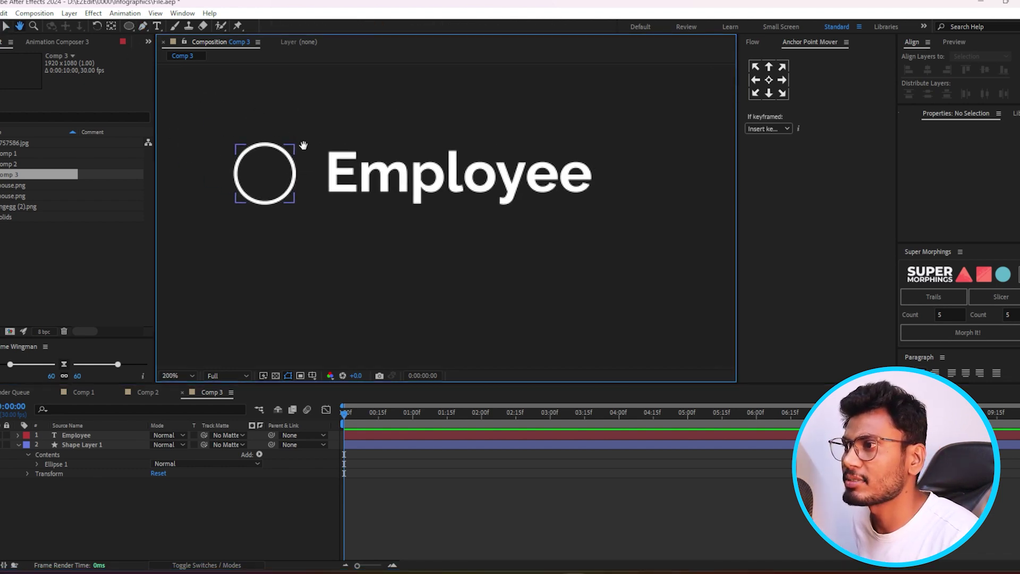
pyautogui.click(251, 165)
pyautogui.click(268, 184)
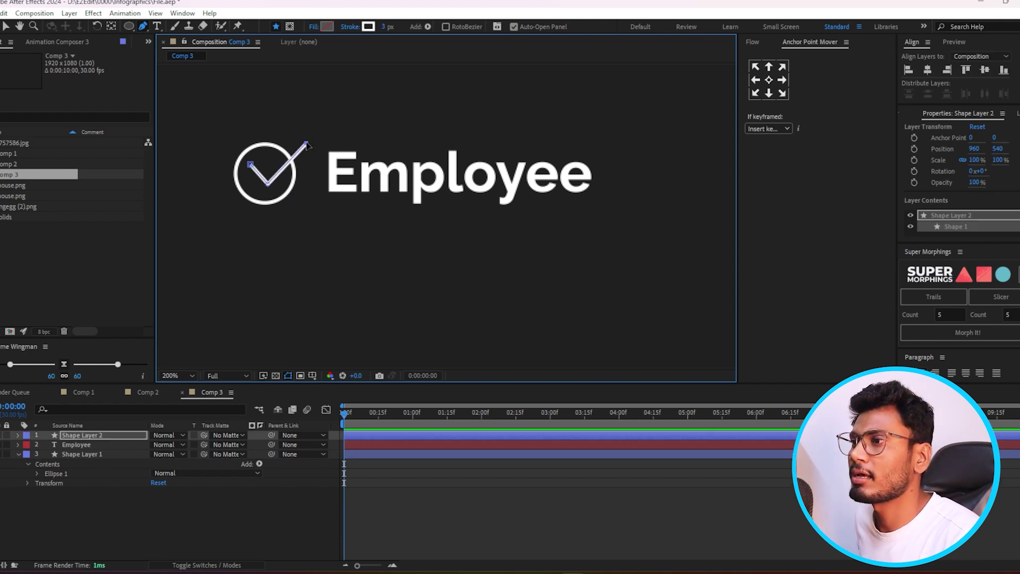
pyautogui.moveTo(307, 145); pyautogui.dragTo(304, 146)
pyautogui.click(394, 501)
pyautogui.click(378, 434)
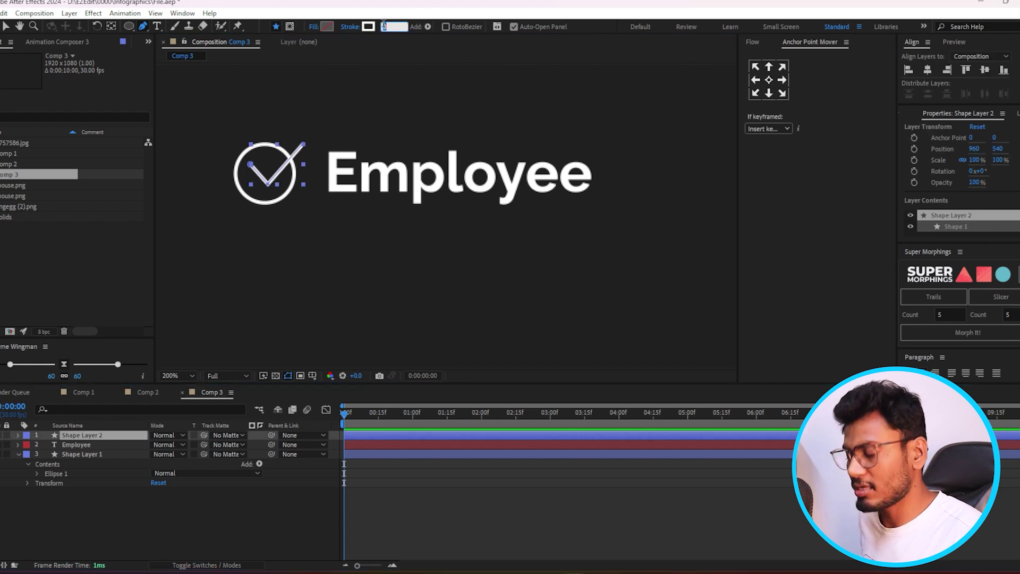
# Give the checkmark a 5 px bright green stroke
pyautogui.click(385, 28)
pyautogui.click(368, 27)
pyautogui.click(227, 319)
pyautogui.click(207, 234)
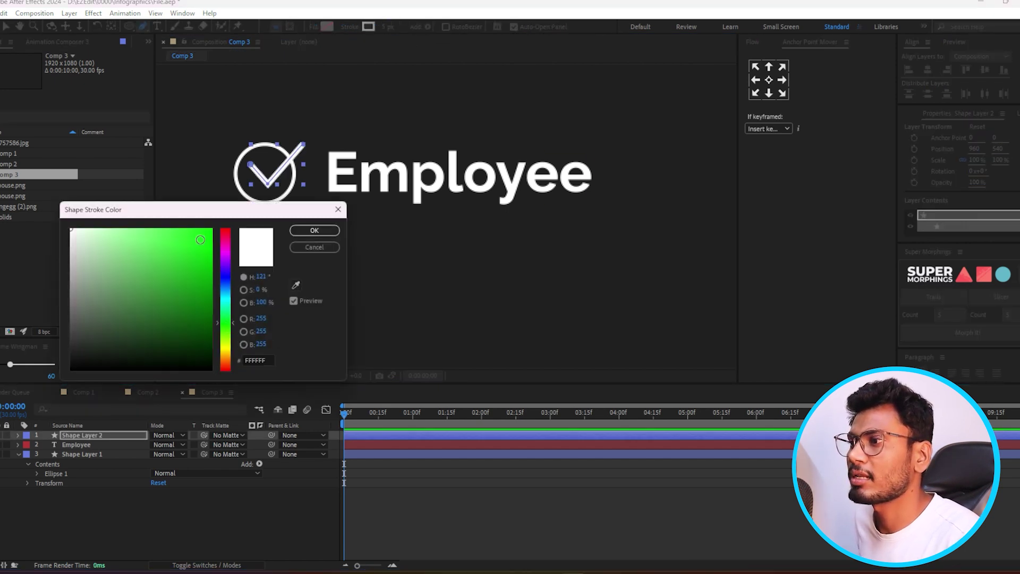
pyautogui.click(315, 230)
pyautogui.click(403, 523)
pyautogui.click(373, 434)
pyautogui.click(428, 28)
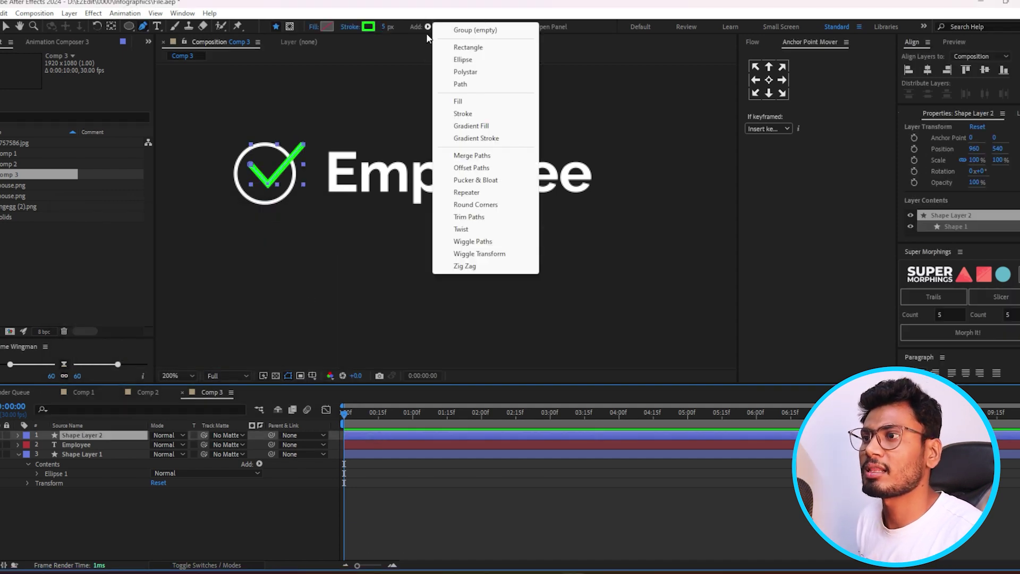
pyautogui.click(406, 490)
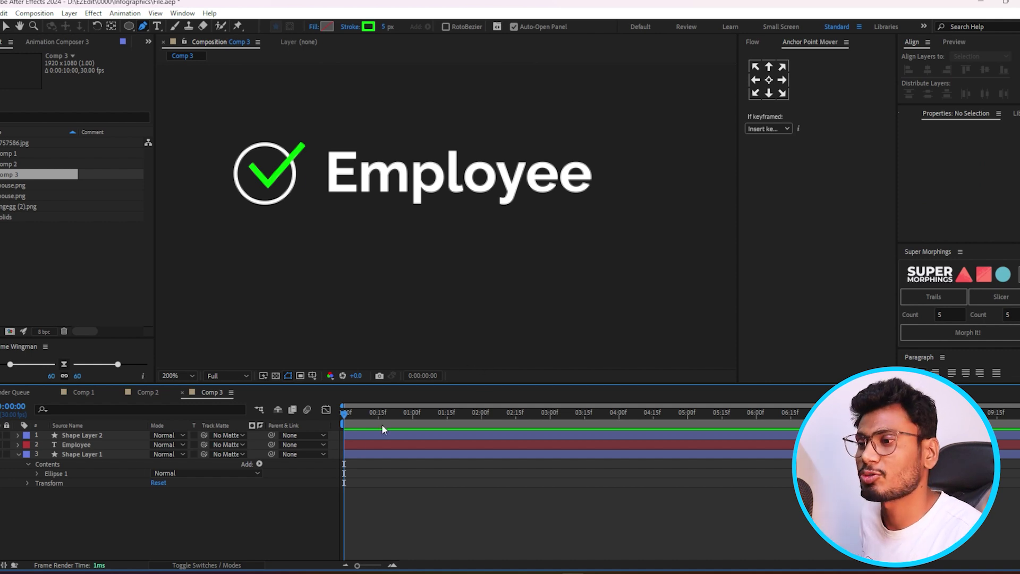
pyautogui.click(356, 434)
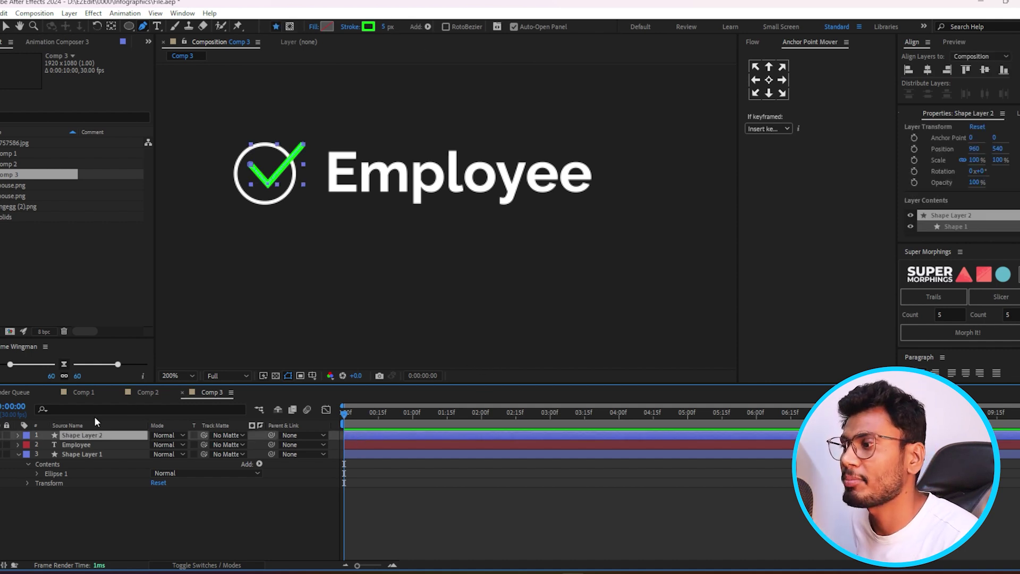
# Rename the checkmark layer to 'Right tick' and move the Cycle layer above Employee
pyautogui.rightClick(76, 435)
pyautogui.click(133, 428)
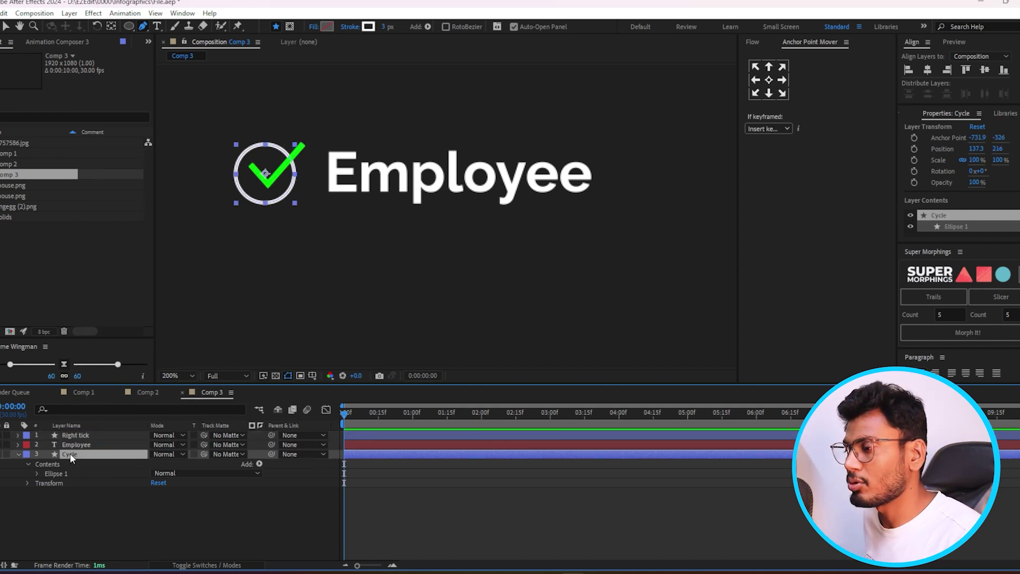
pyautogui.moveTo(69, 453); pyautogui.dragTo(79, 441)
pyautogui.keyDown('ctrl'); pyautogui.click(88, 435); pyautogui.keyUp('ctrl')
pyautogui.click(76, 454)
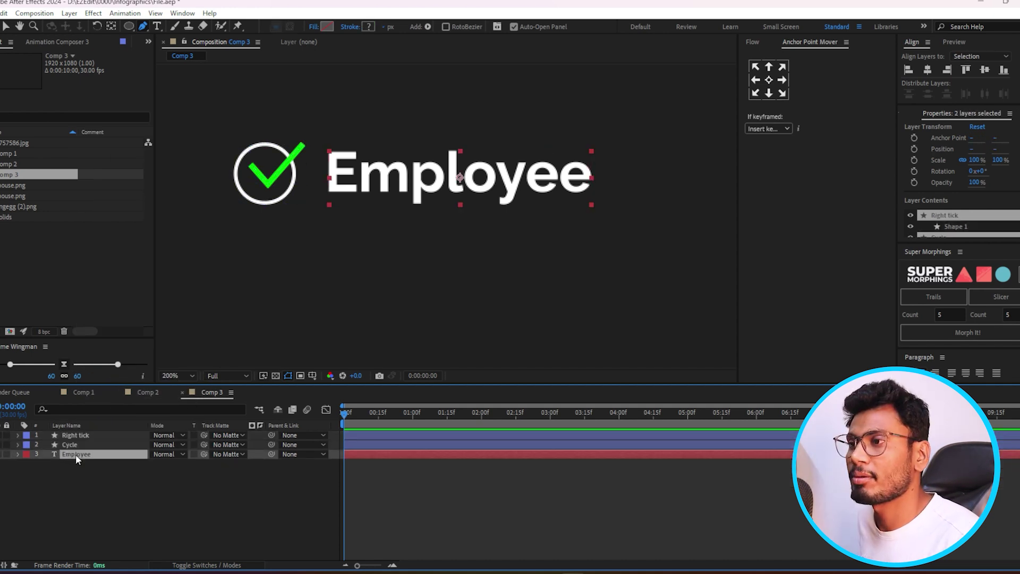
pyautogui.click(179, 481)
pyautogui.click(368, 433)
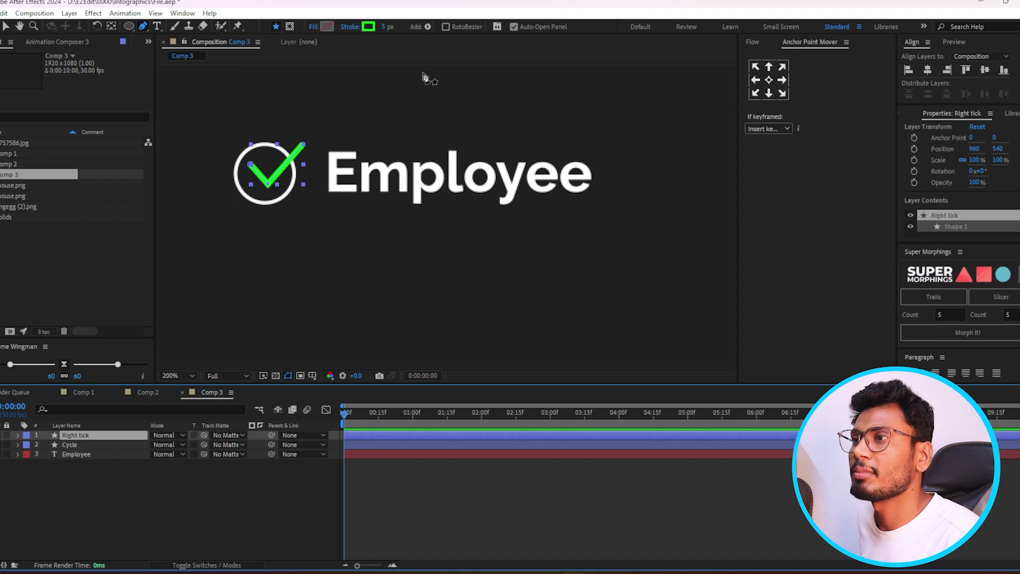
# Add Trim Paths to Right tick, keyframing End from 0% at 0f to 100% at 15f
pyautogui.click(428, 28)
pyautogui.click(472, 223)
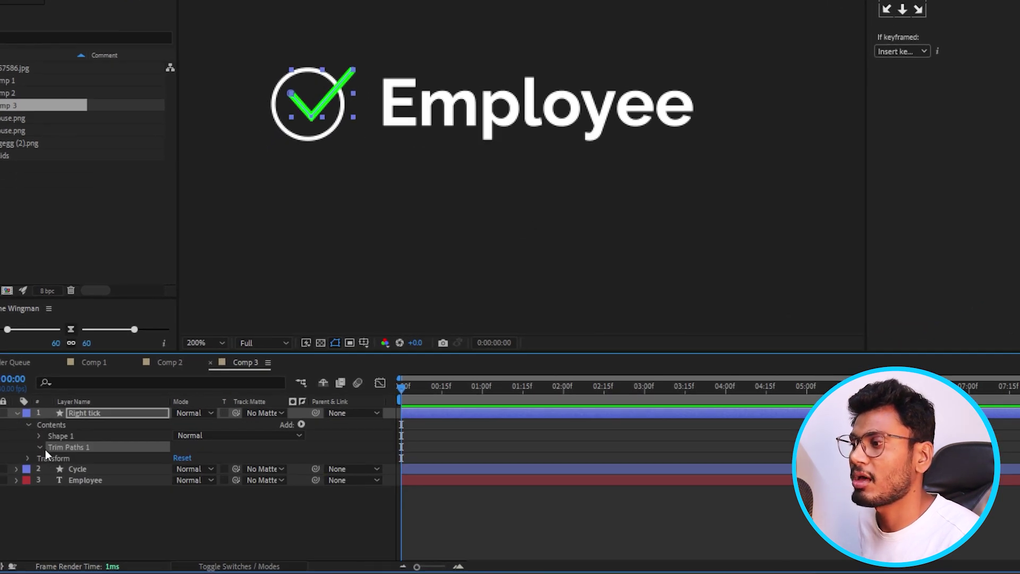
pyautogui.click(39, 447)
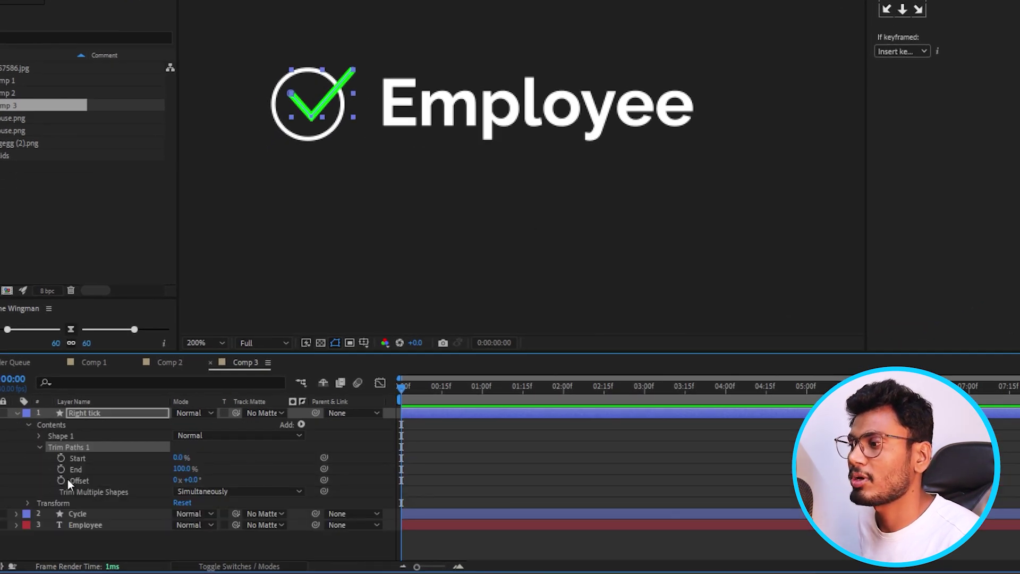
pyautogui.click(447, 396)
pyautogui.click(61, 467)
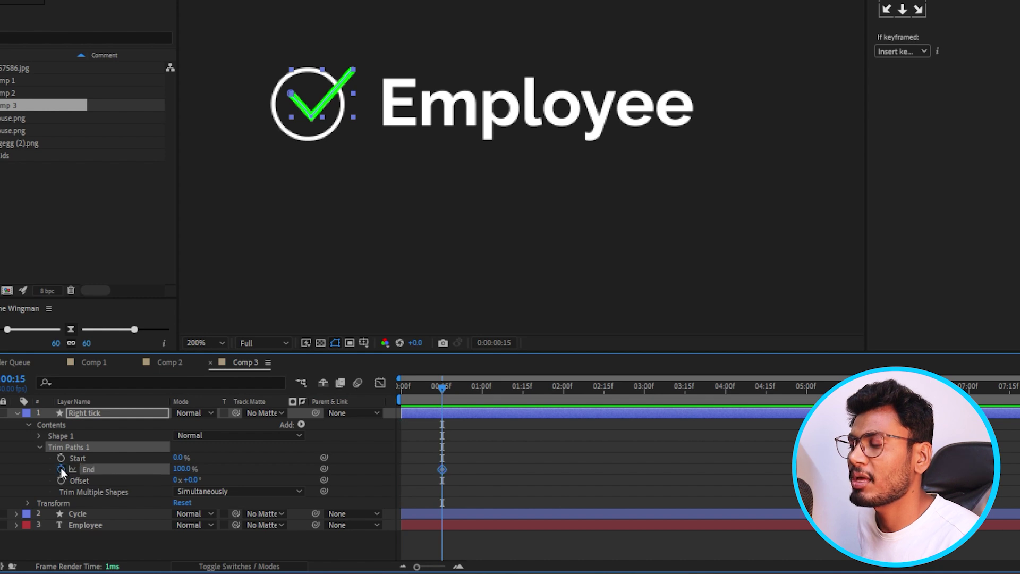
pyautogui.press('Home')
pyautogui.write('0')
pyautogui.press('Return')
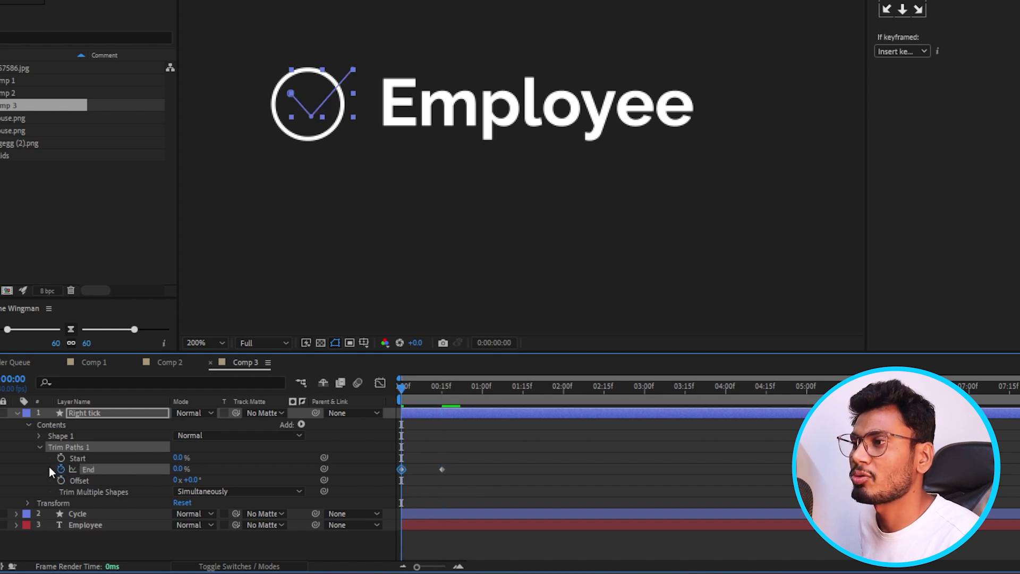
pyautogui.press('space')
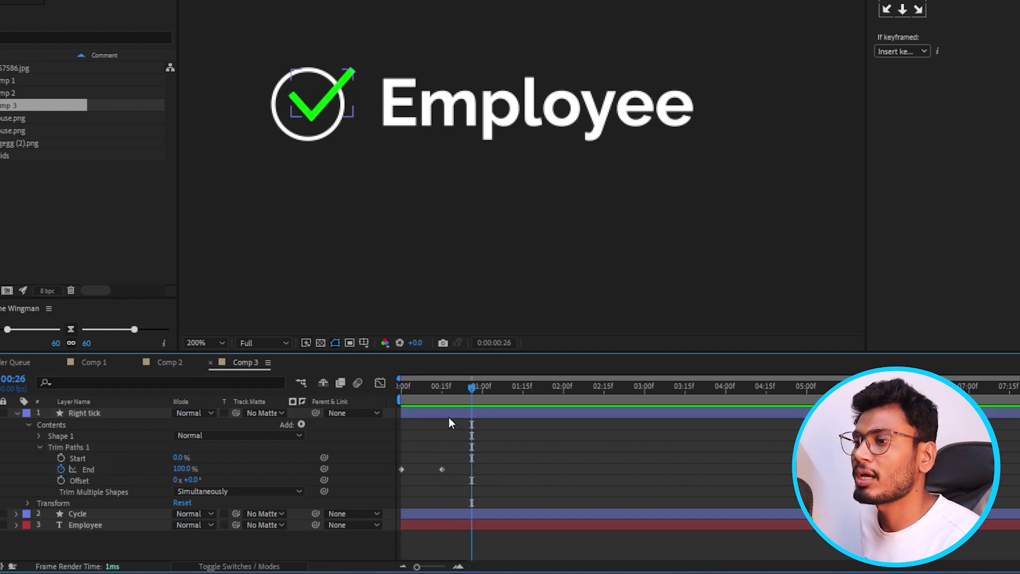
pyautogui.click(449, 418)
pyautogui.click(38, 435)
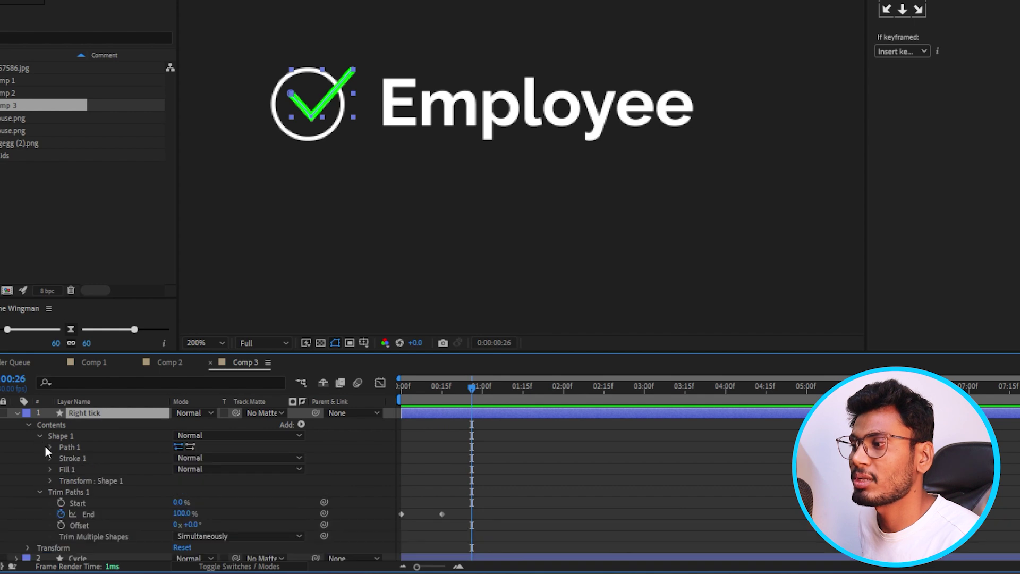
# Set the tick stroke to Round Cap and Round Join
pyautogui.click(51, 458)
pyautogui.click(225, 500)
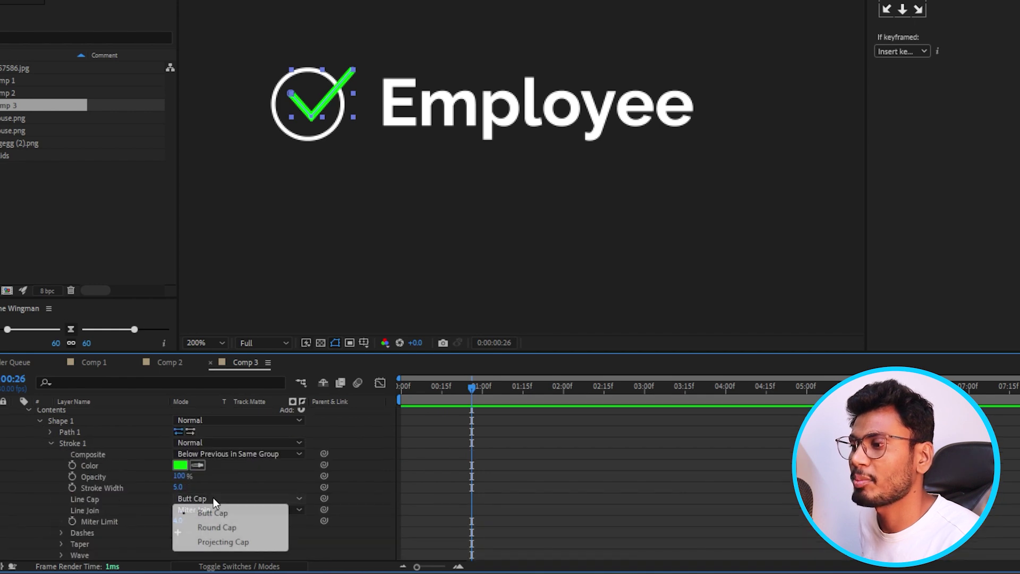
pyautogui.click(224, 523)
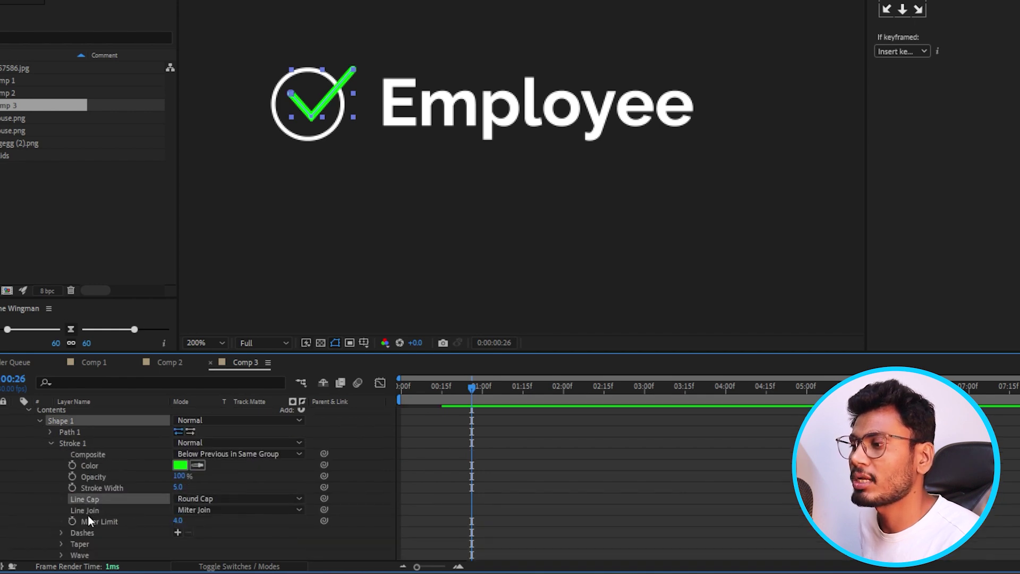
pyautogui.click(212, 509)
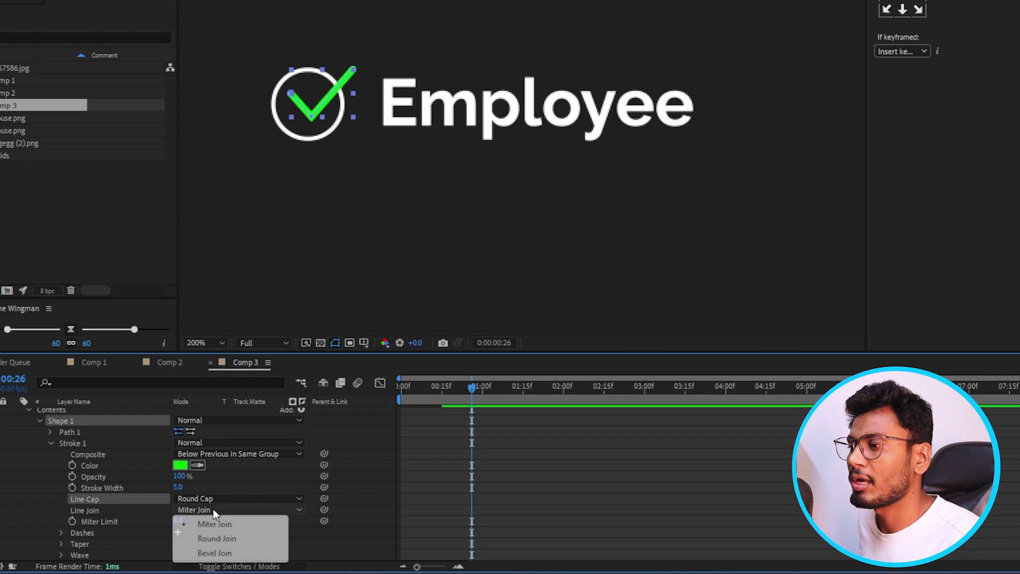
pyautogui.click(197, 537)
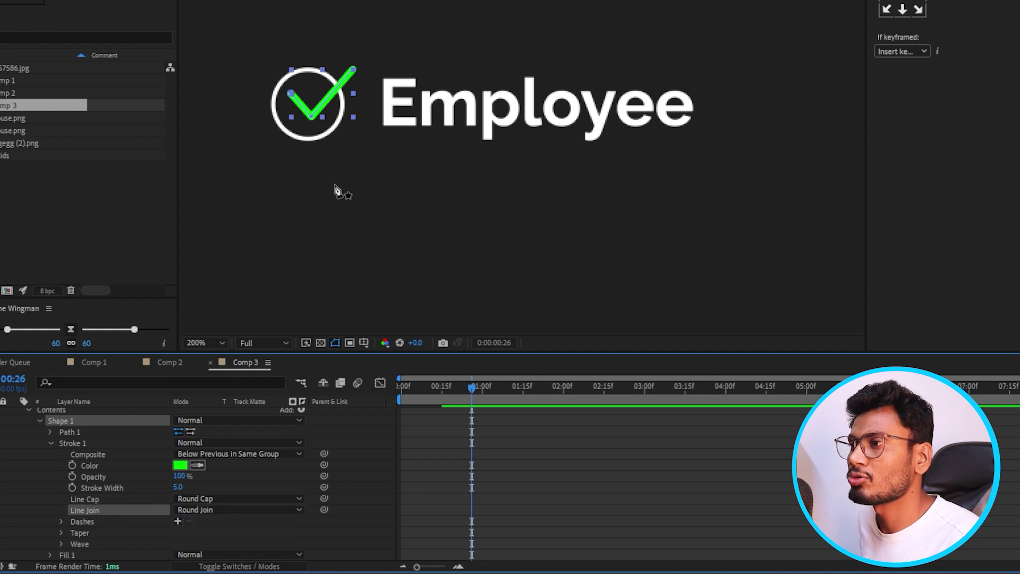
# Taper the tick stroke to 30% start length and 47% end length, then preview
pyautogui.click(61, 533)
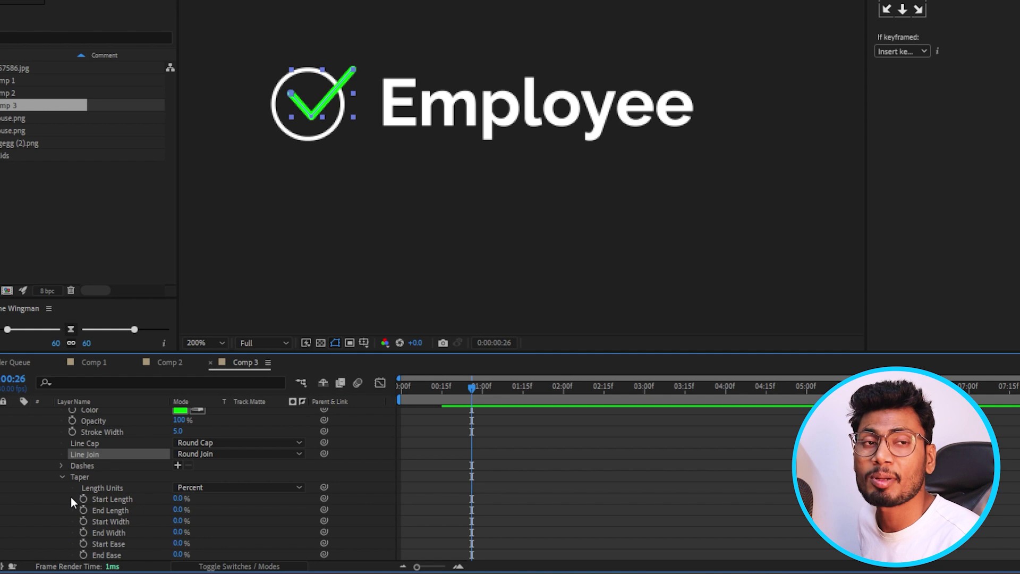
pyautogui.moveTo(178, 498)
pyautogui.mouseDown()
pyautogui.moveTo(198, 513)
pyautogui.moveTo(187, 511)
pyautogui.mouseUp()
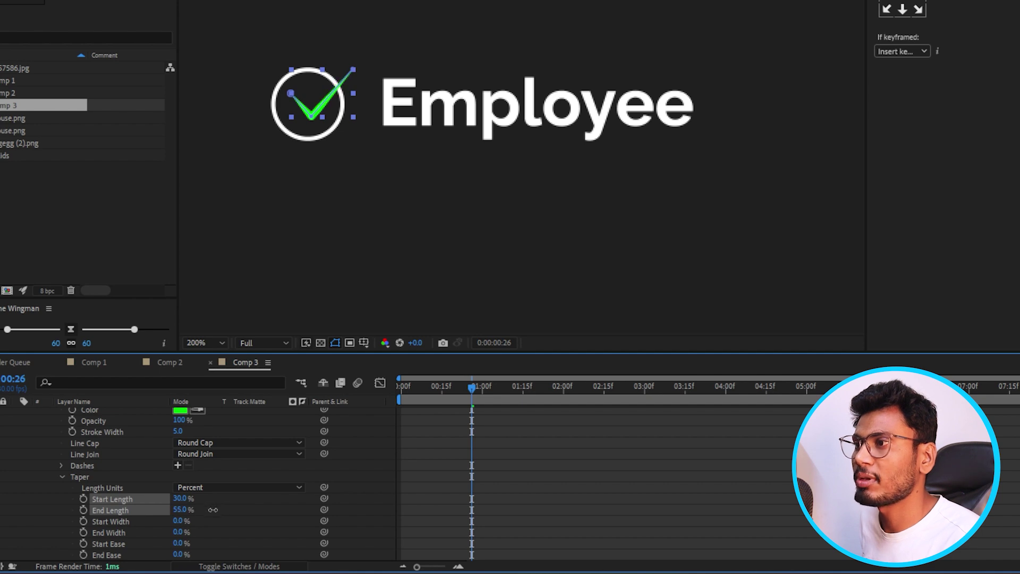
pyautogui.moveTo(205, 511); pyautogui.dragTo(220, 517)
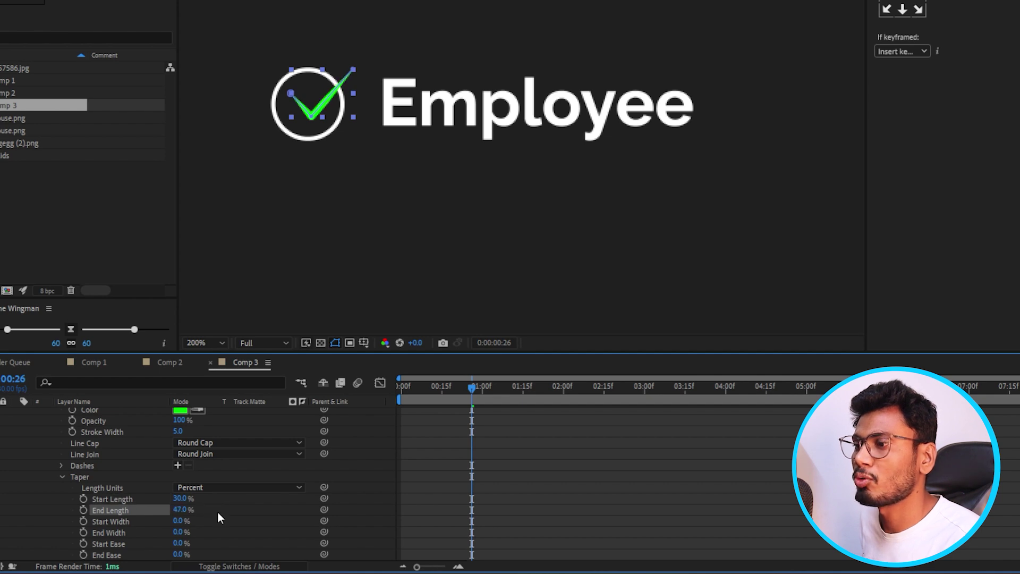
pyautogui.click(489, 491)
pyautogui.press('space')
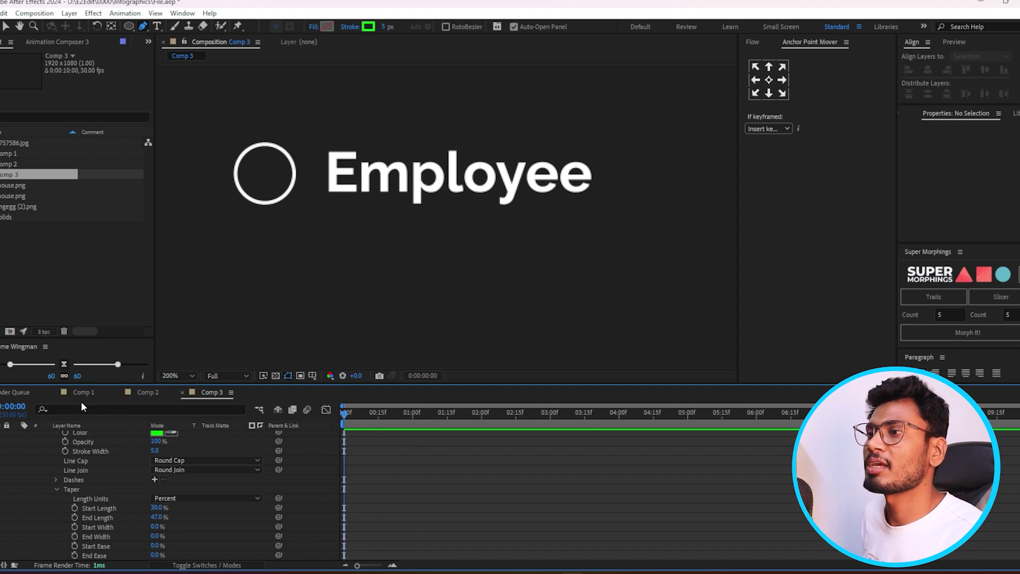
pyautogui.scroll(2, 106, 478)
pyautogui.click(25, 441)
pyautogui.click(20, 435)
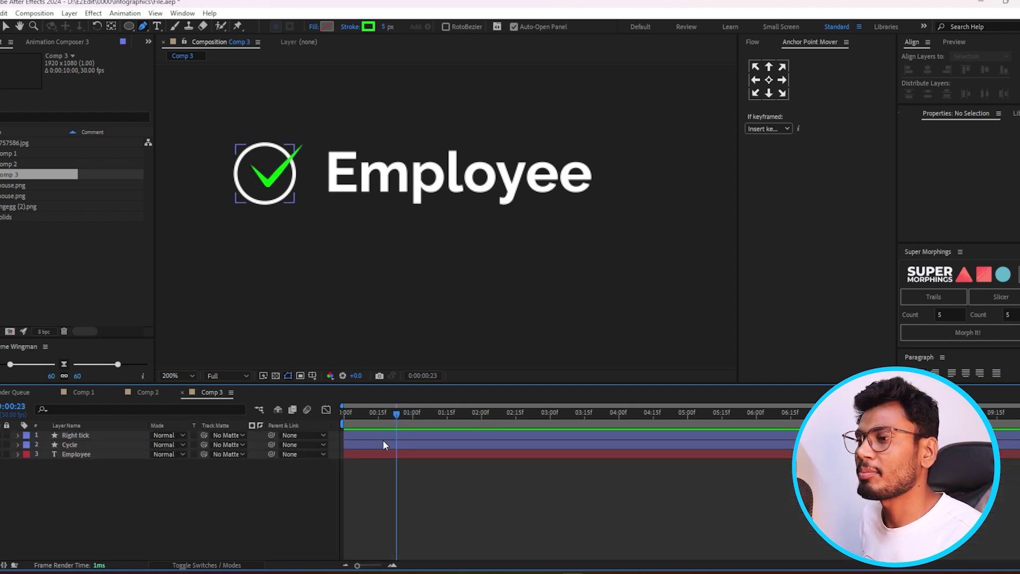
# Apply Easy Ease (F9) to both Trim Paths End keyframes and preview the draw-on
pyautogui.click(384, 435)
pyautogui.press('u')
pyautogui.moveTo(391, 446); pyautogui.dragTo(301, 448)
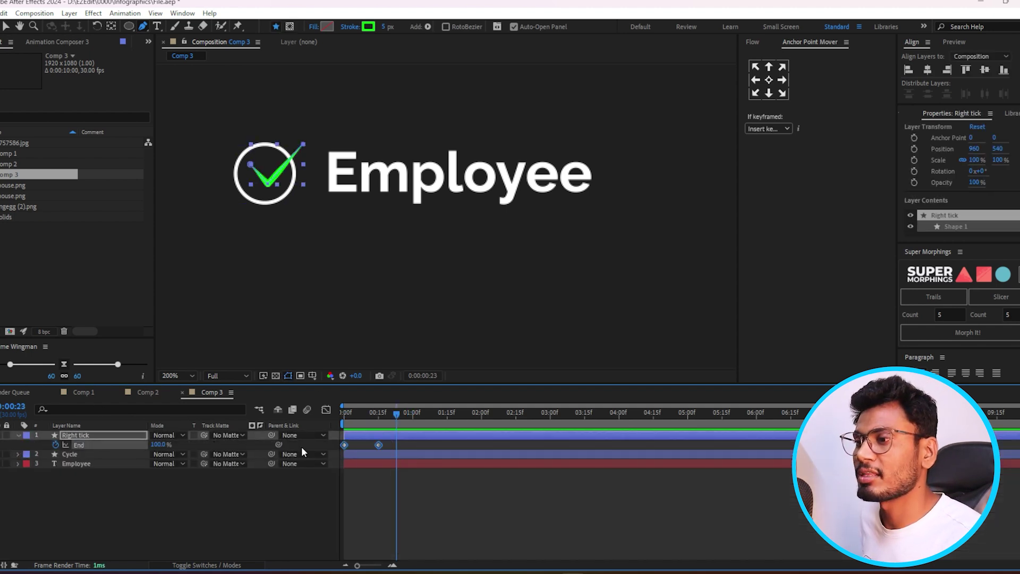
pyautogui.press('F9')
pyautogui.press('Home')
pyautogui.press('space')
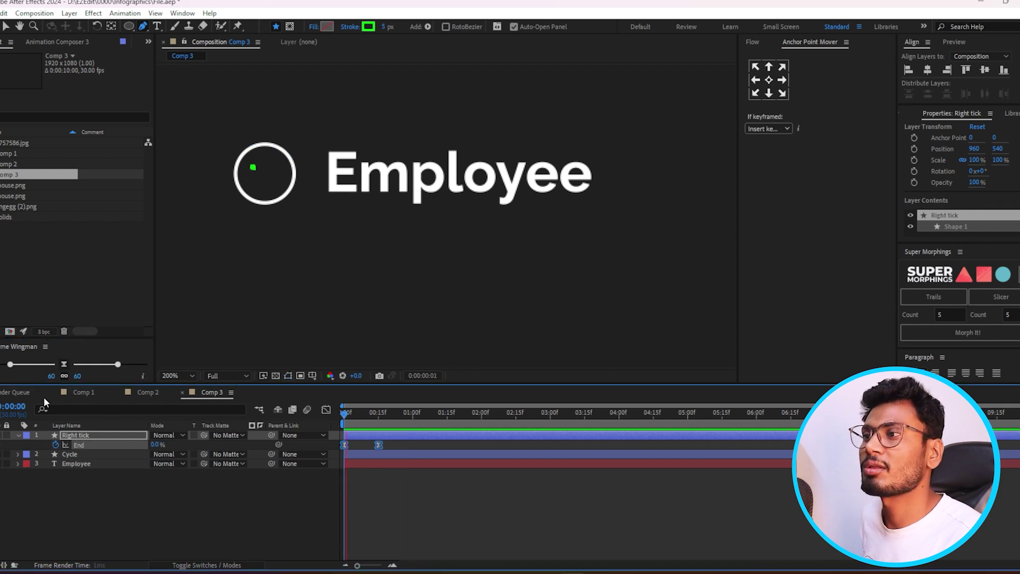
pyautogui.click(376, 501)
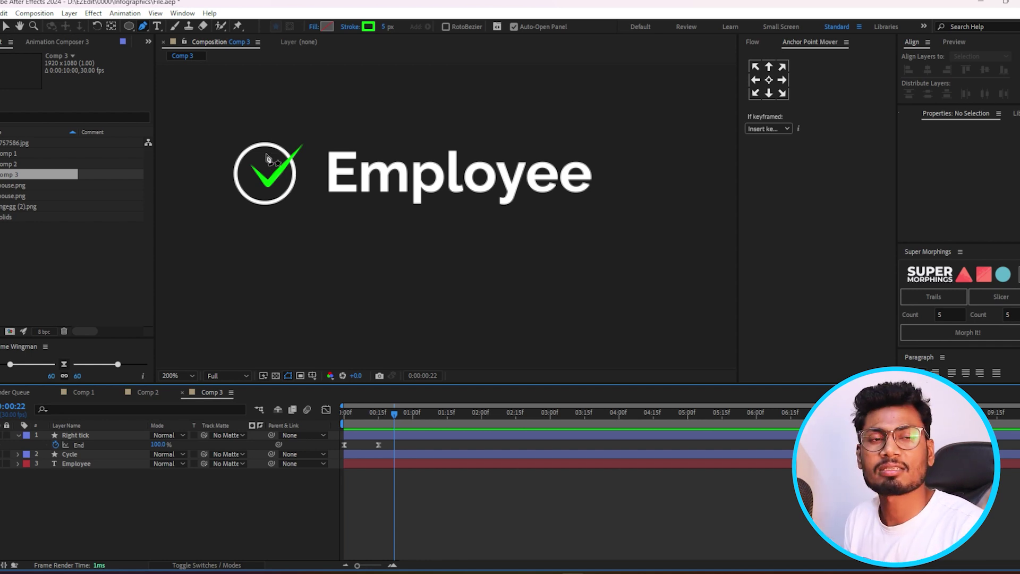
pyautogui.press('space')
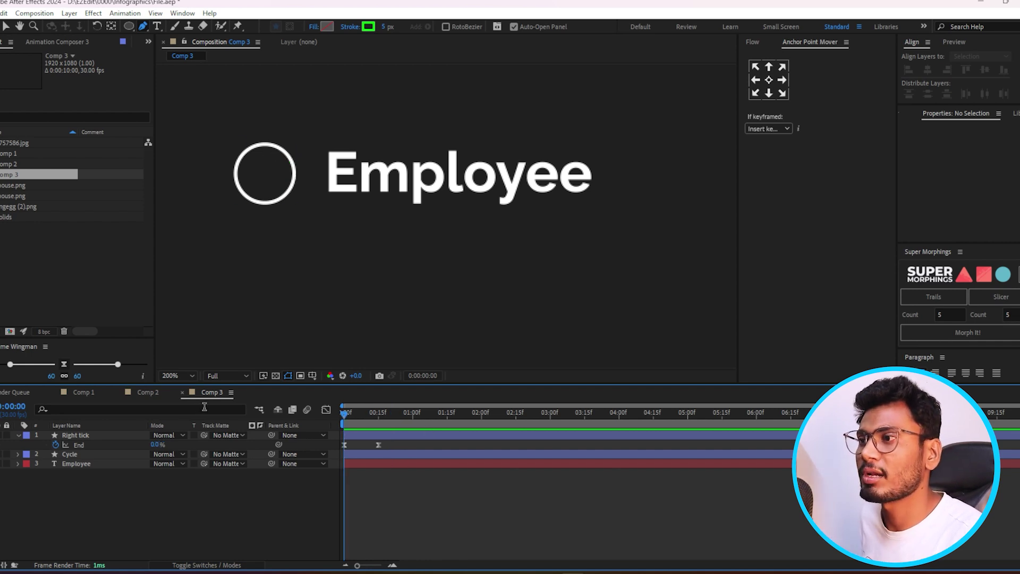
# Set the Right tick layer's label colour to Green and return to the start
pyautogui.click(391, 435)
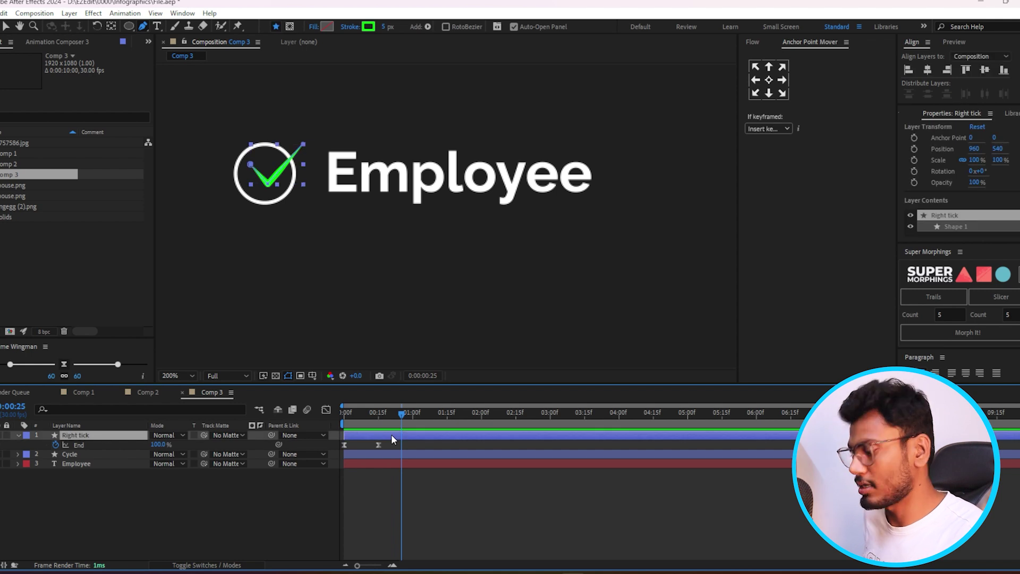
pyautogui.press('u')
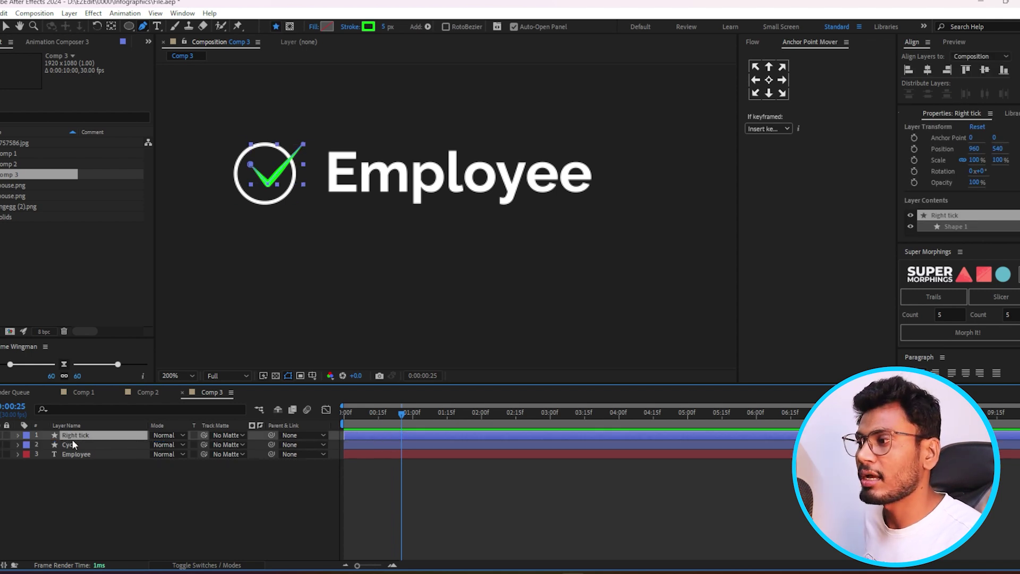
pyautogui.click(25, 436)
pyautogui.click(48, 338)
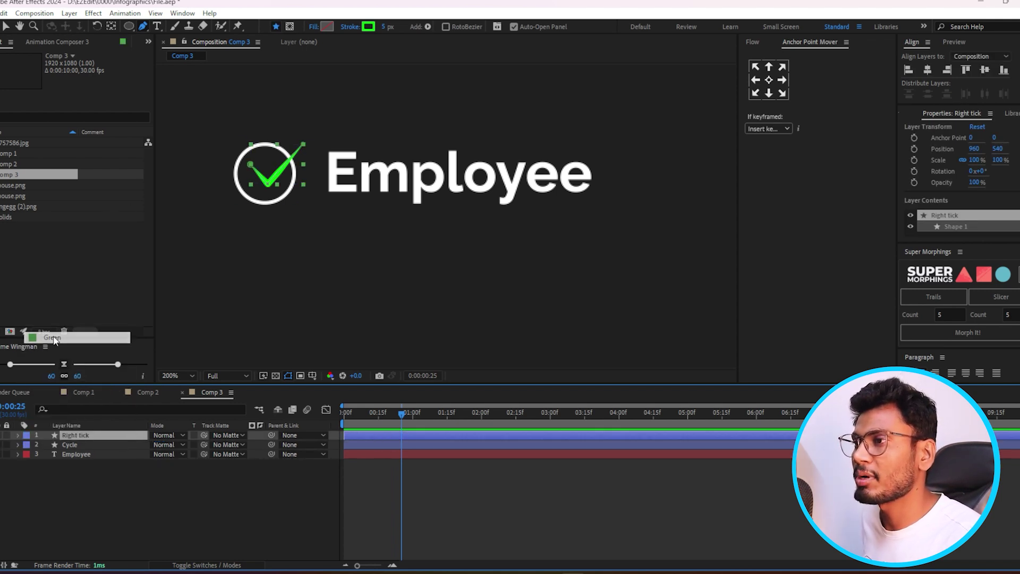
pyautogui.click(210, 499)
pyautogui.click(386, 454)
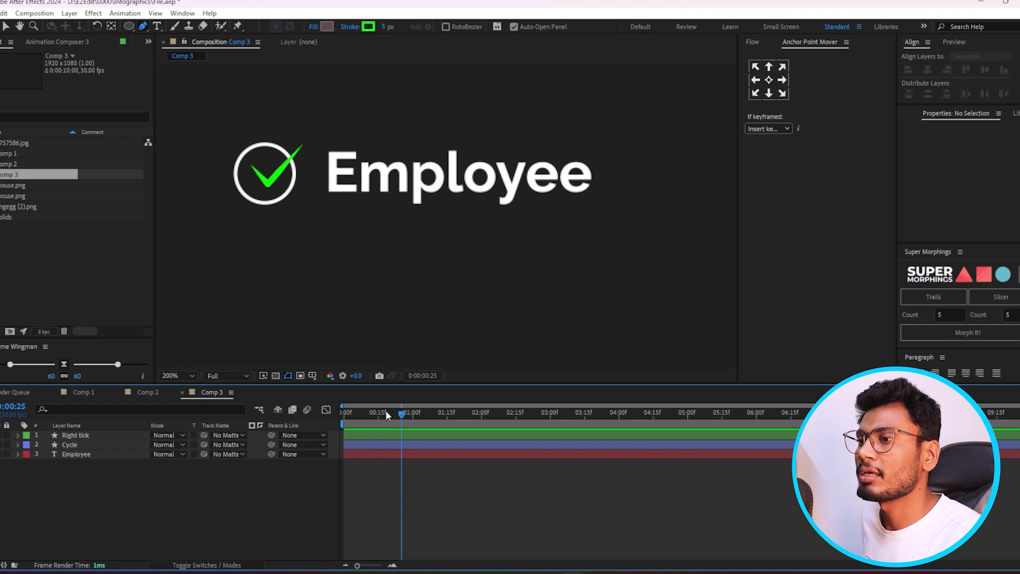
pyautogui.moveTo(388, 410); pyautogui.dragTo(263, 414)
pyautogui.scroll(-1, 412, 211)
pyautogui.scroll(-1, 421, 212)
# Return the viewer to 100% and centre the Right tick's anchor point
pyautogui.click(181, 375)
pyautogui.click(374, 439)
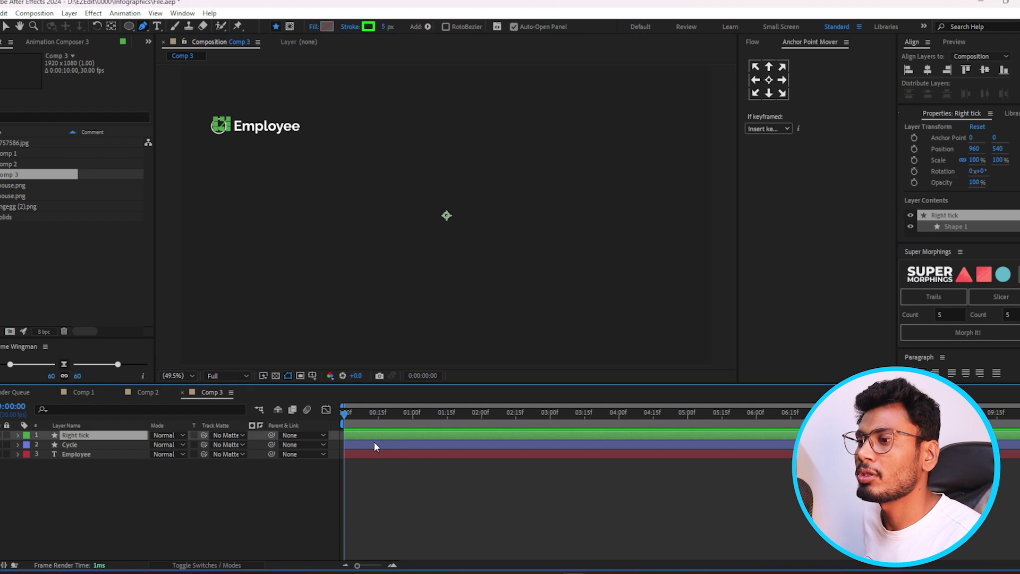
pyautogui.keyDown('shift'); pyautogui.click(369, 454); pyautogui.keyUp('shift')
pyautogui.hotkey('ctrl', 'shift', 'a')
pyautogui.click(394, 438)
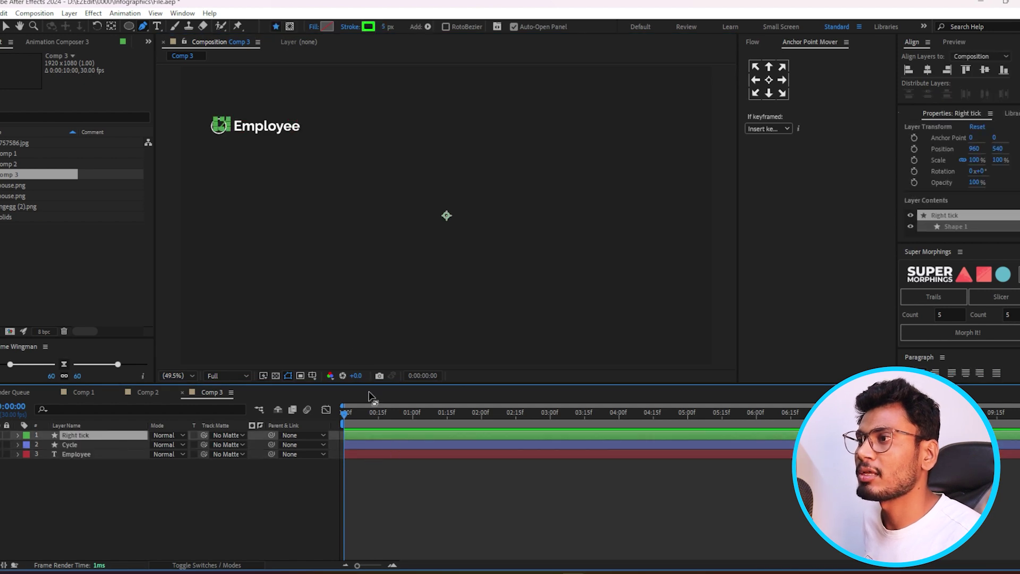
pyautogui.click(769, 80)
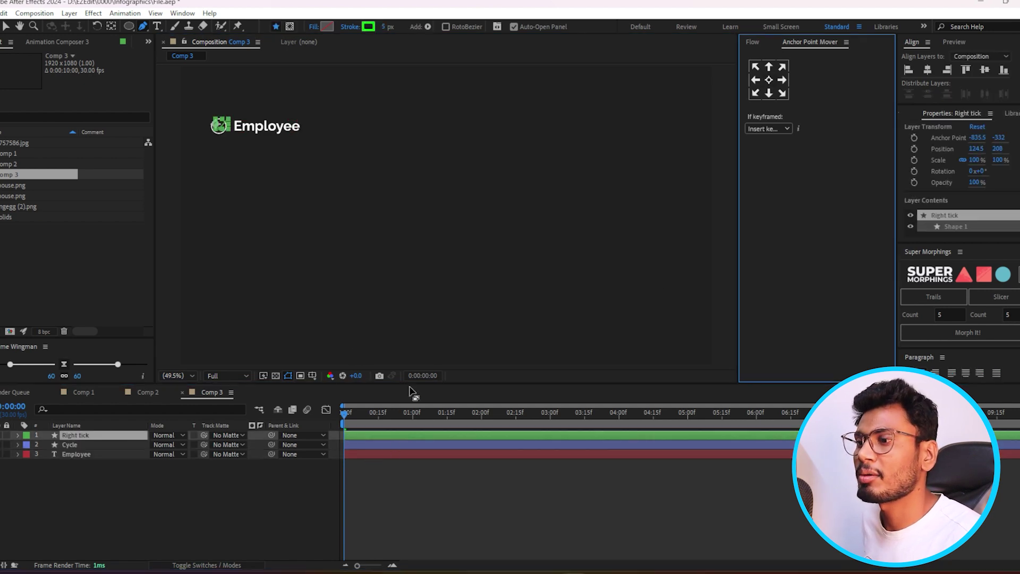
# Vertically centre the Right tick, Cycle and Employee layers with each other
pyautogui.click(378, 444)
pyautogui.click(371, 456)
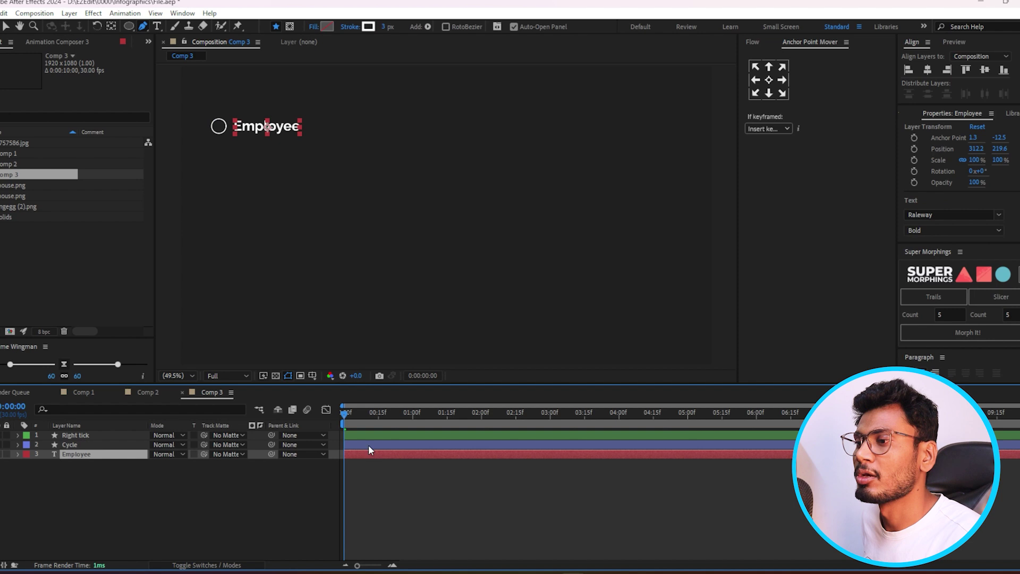
pyautogui.keyDown('shift'); pyautogui.click(369, 437); pyautogui.keyUp('shift')
pyautogui.click(982, 70)
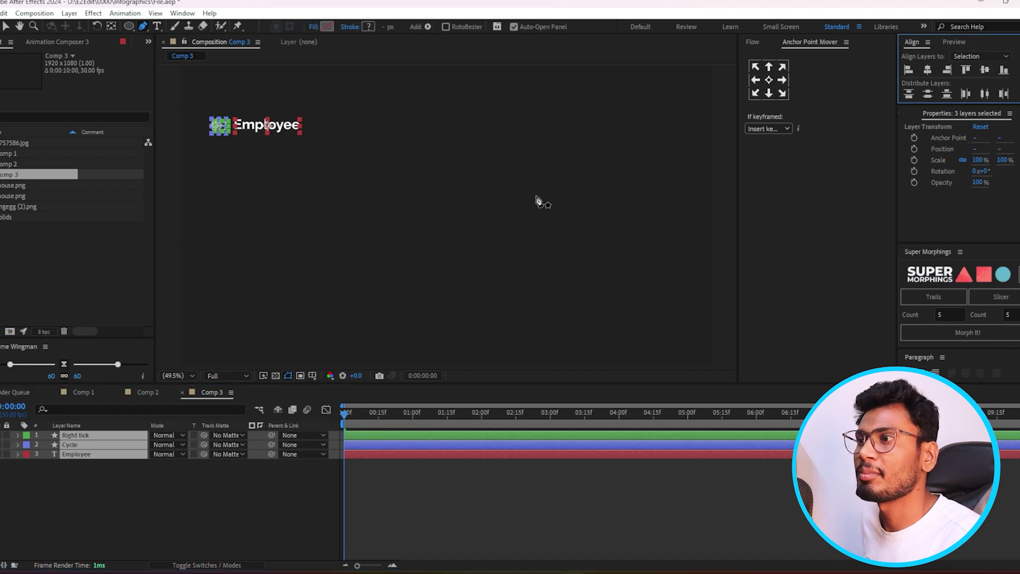
pyautogui.click(447, 478)
# Nudge the tick up-left to Position 120.3, 208.9, then select all three option layers
pyautogui.click(410, 413)
pyautogui.click(386, 434)
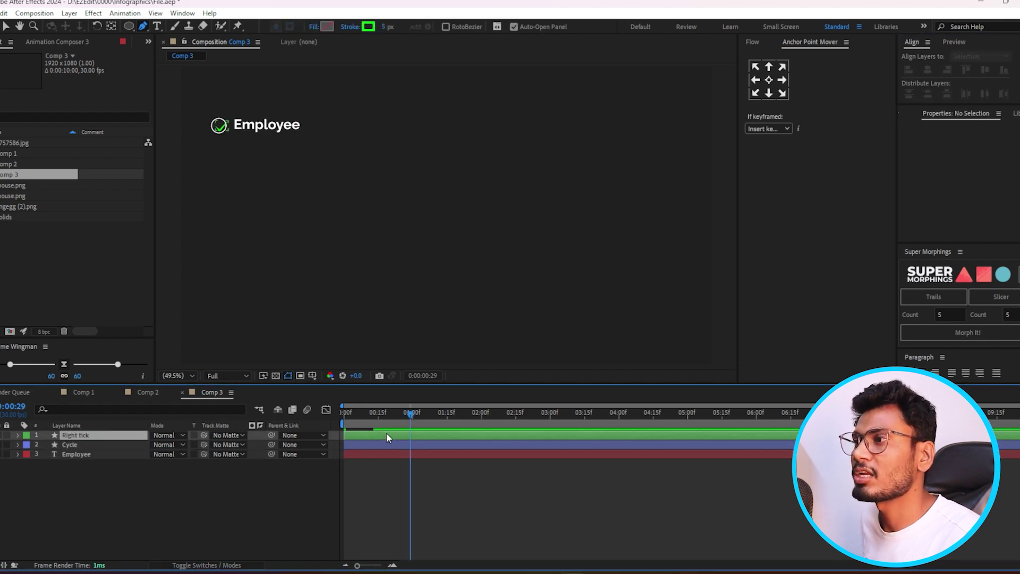
pyautogui.scroll(5, 207, 127)
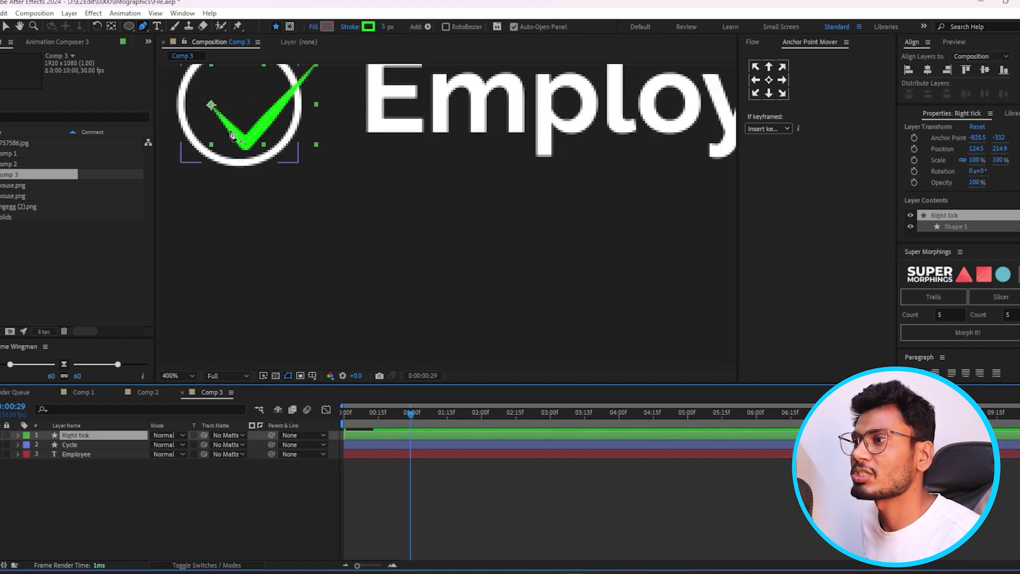
pyautogui.click(6, 26)
pyautogui.moveTo(264, 131); pyautogui.dragTo(255, 118)
pyautogui.click(287, 128)
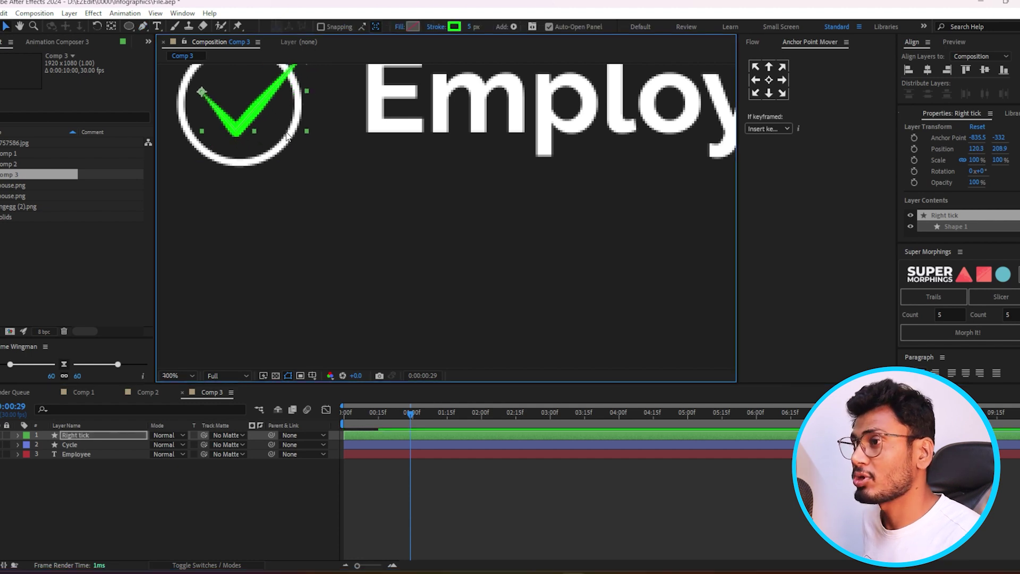
pyautogui.scroll(-4, 287, 128)
pyautogui.click(406, 435)
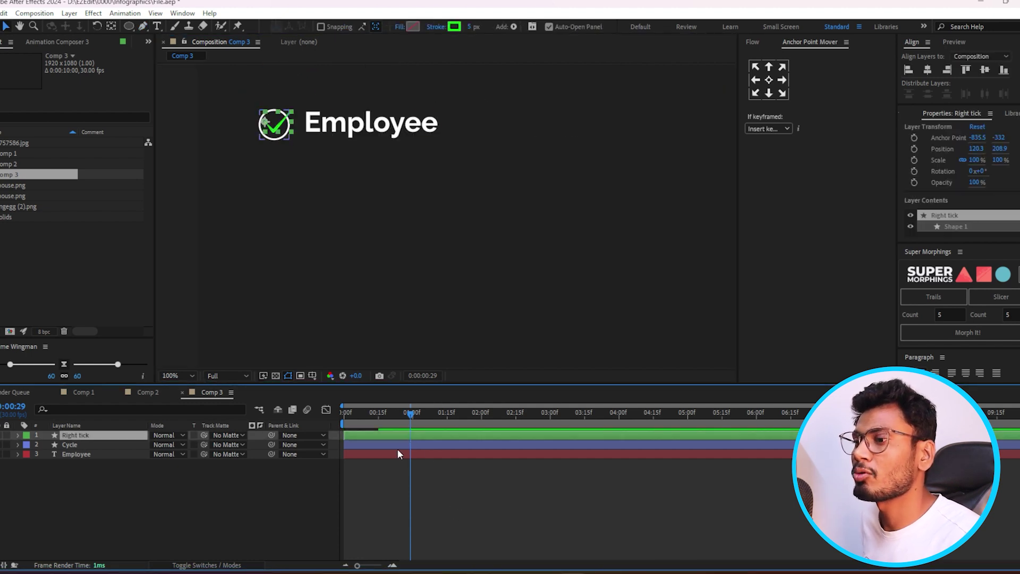
pyautogui.keyDown('shift'); pyautogui.click(397, 453); pyautogui.keyUp('shift')
# Duplicate the tick, circle and Employee layers and shift the copy right
pyautogui.hotkey('ctrl', 'd')
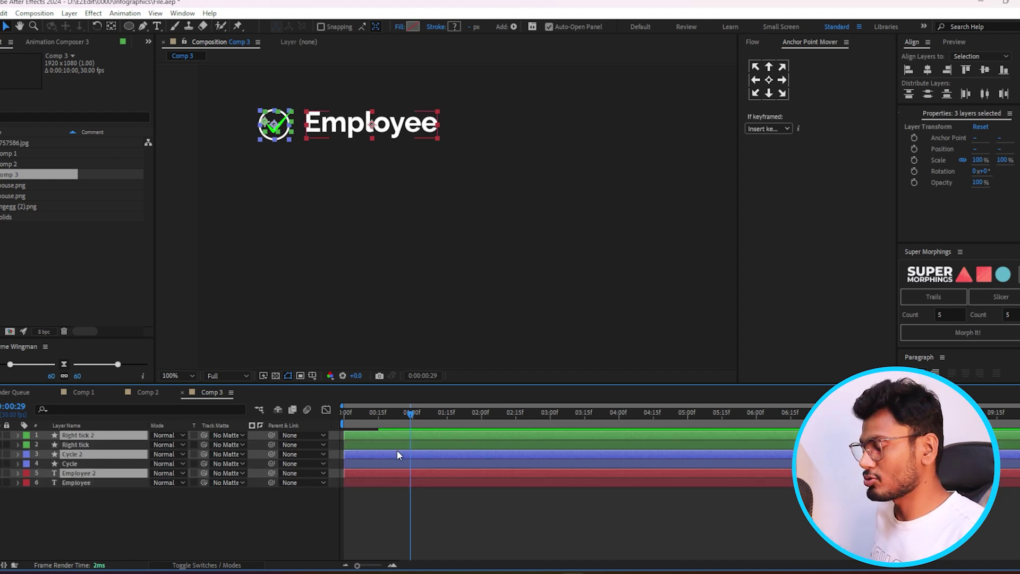
pyautogui.hotkey('shift', 'Right')
pyautogui.hotkey('shift', 'Right')
pyautogui.hotkey('shift', 'Right')
pyautogui.hotkey('shift', 'Right')
pyautogui.hotkey('shift', 'Right')
pyautogui.hotkey('shift', 'Right')
pyautogui.scroll(-2, 377, 276)
pyautogui.press('h')
pyautogui.moveTo(514, 232); pyautogui.dragTo(413, 173)
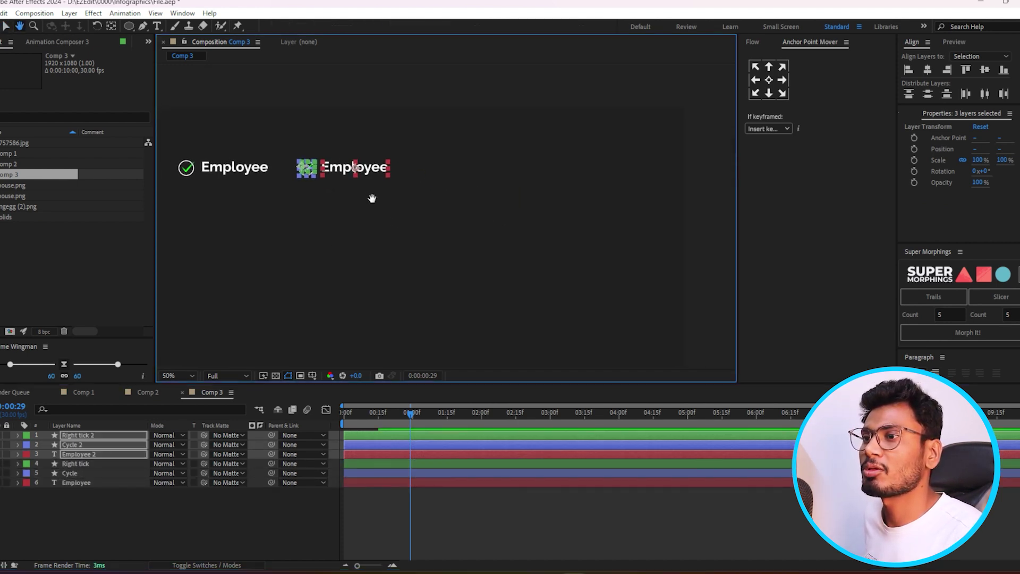
pyautogui.press('v')
pyautogui.click(375, 455)
# Duplicate again for a third option and nudge the middle option further right
pyautogui.hotkey('ctrl', 'd')
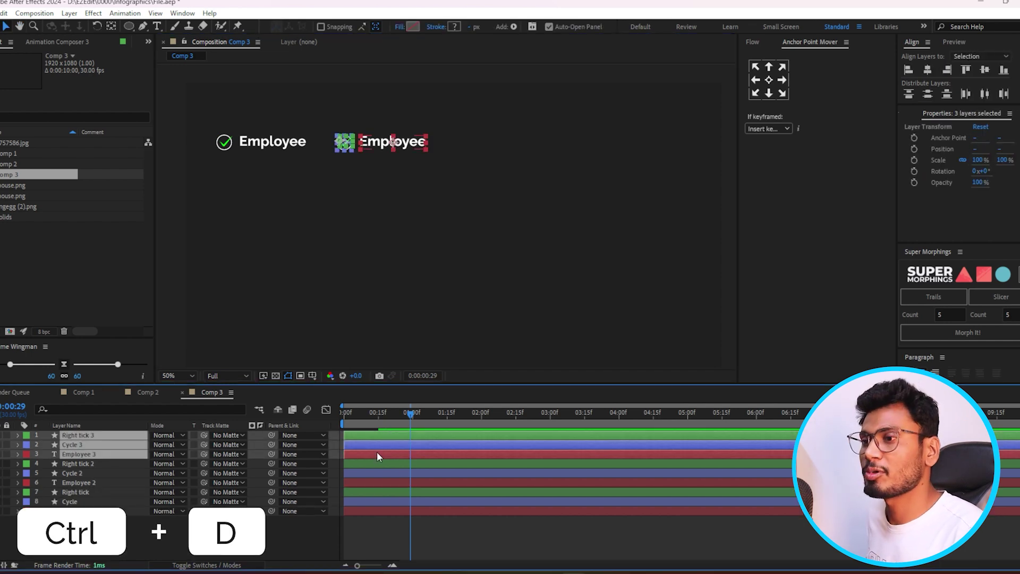
pyautogui.hotkey('shift', 'Right')
pyautogui.hotkey('shift', 'Right')
pyautogui.hotkey('shift', 'Right')
pyautogui.hotkey('shift', 'Right')
pyautogui.hotkey('shift', 'Right')
pyautogui.hotkey('shift', 'Right')
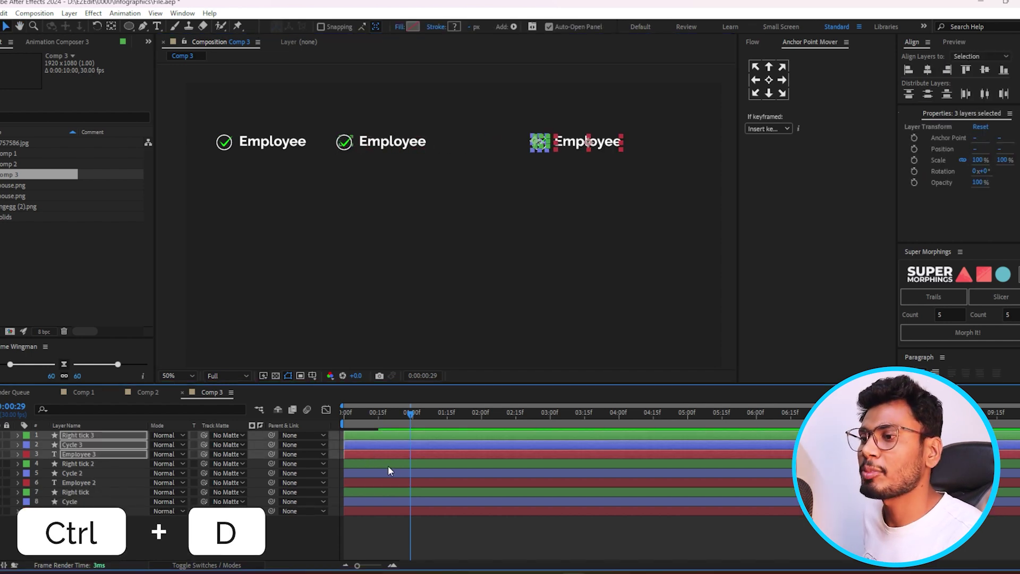
pyautogui.click(387, 465)
pyautogui.keyDown('shift'); pyautogui.click(392, 483); pyautogui.keyUp('shift')
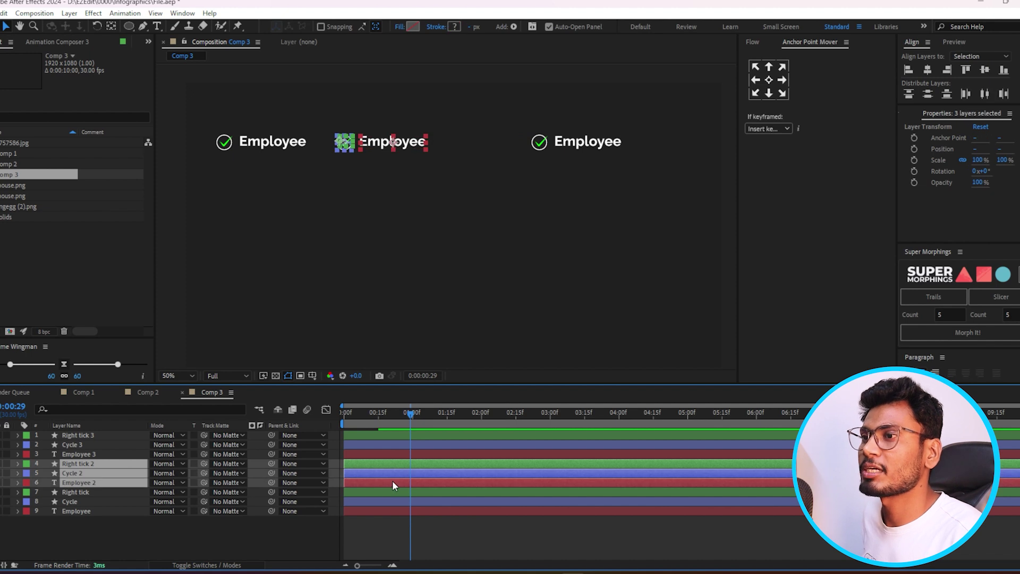
pyautogui.hotkey('shift', 'Right')
pyautogui.hotkey('shift', 'Right')
pyautogui.hotkey('shift', 'Right')
pyautogui.hotkey('shift', 'Right')
pyautogui.hotkey('shift', 'Right')
pyautogui.hotkey('shift', 'Right')
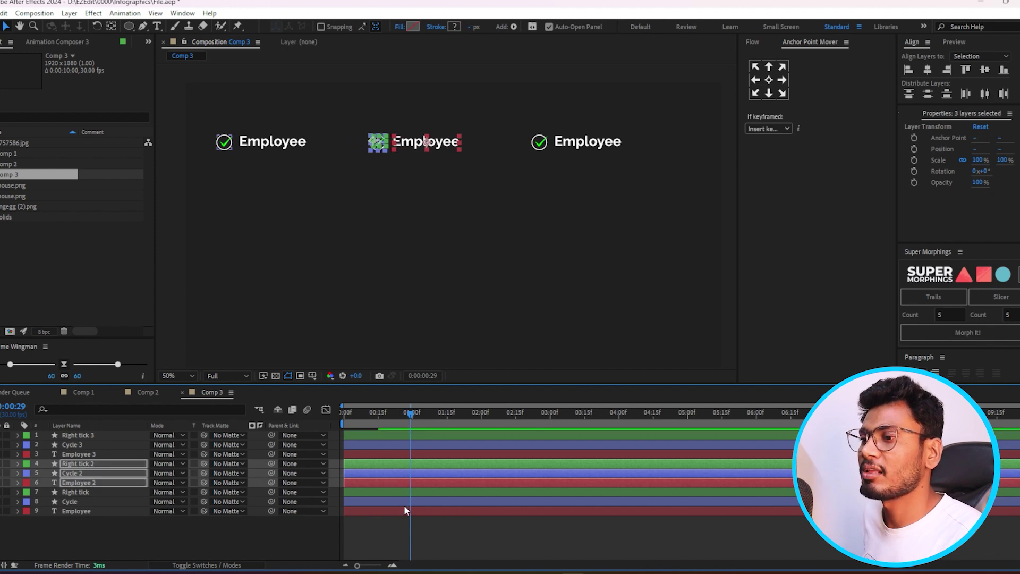
pyautogui.click(407, 483)
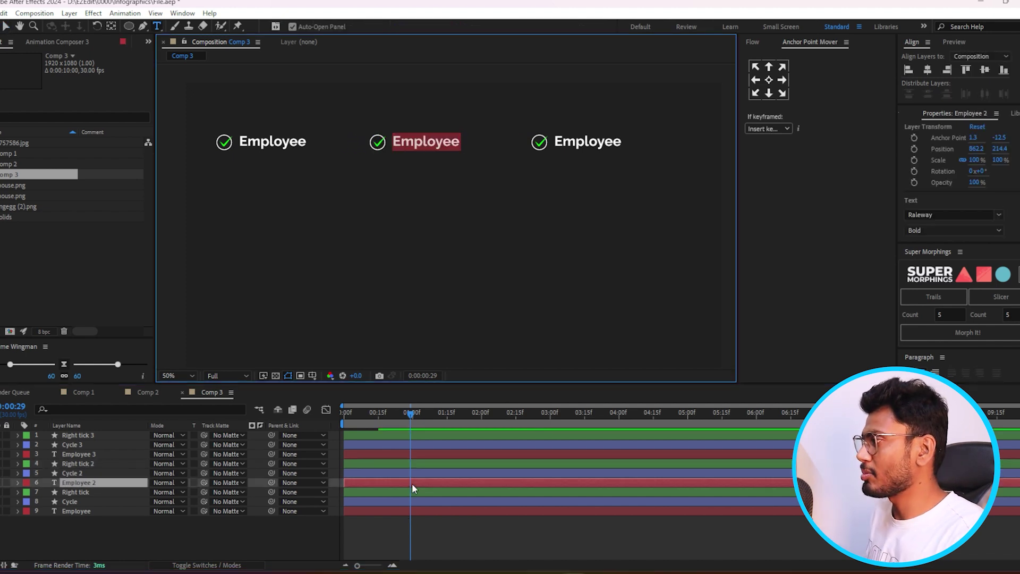
# Retype the middle label as 'Freelancer' and the third as 'Entrepreneur', nudging it right
pyautogui.write('Freelancer')
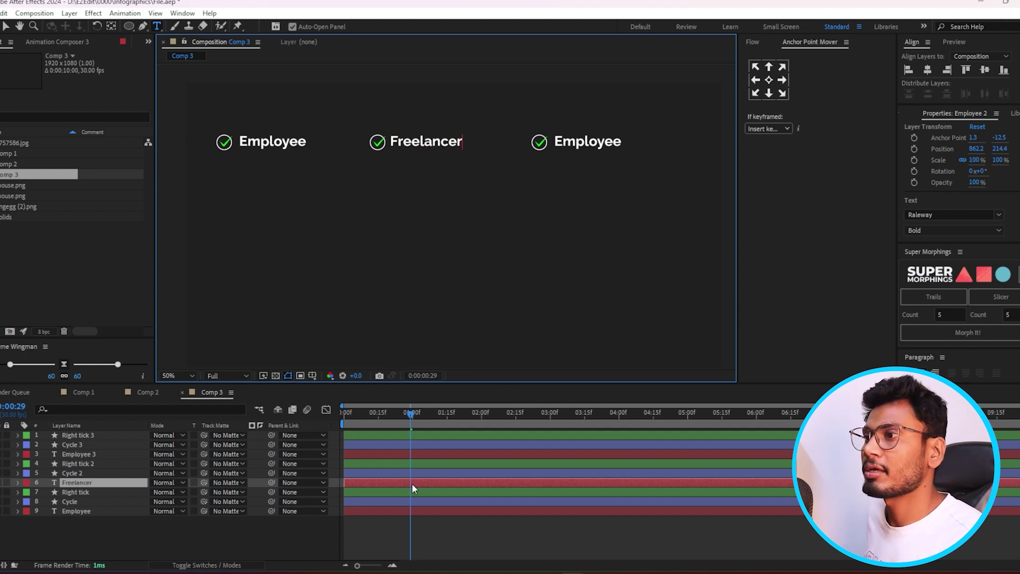
pyautogui.doubleClick(443, 455)
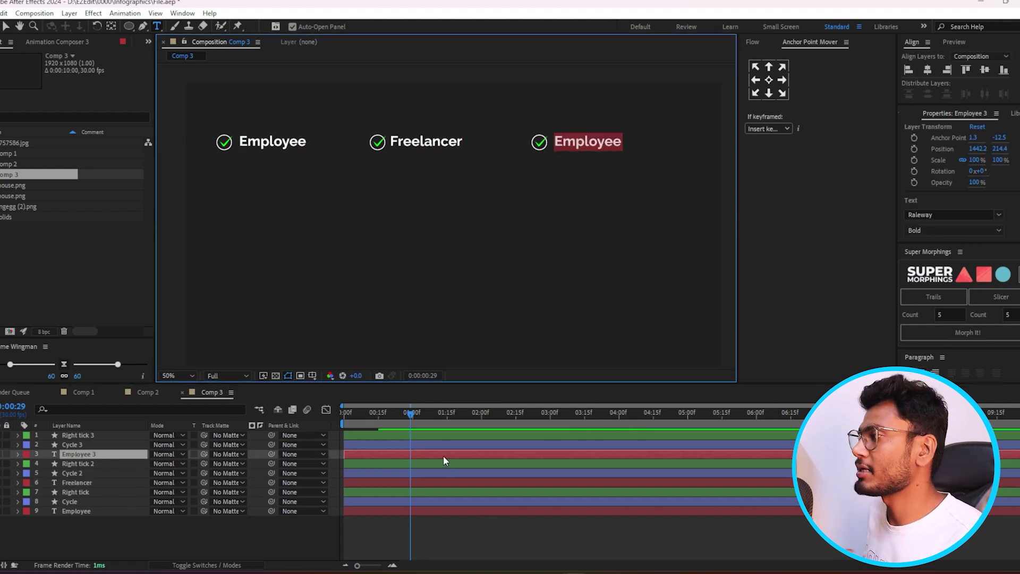
pyautogui.write('En')
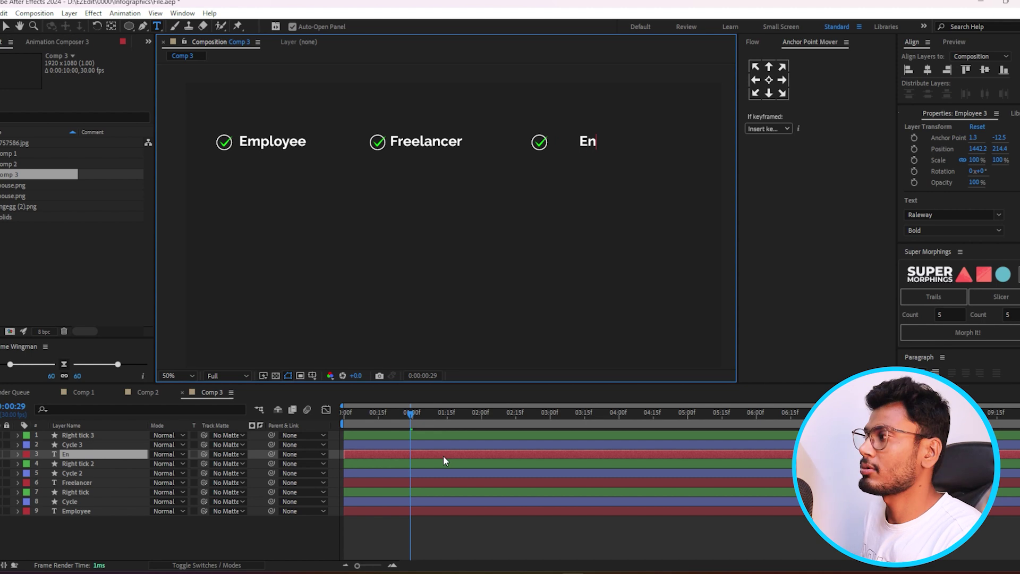
pyautogui.write('trepreneur')
pyautogui.click(469, 455)
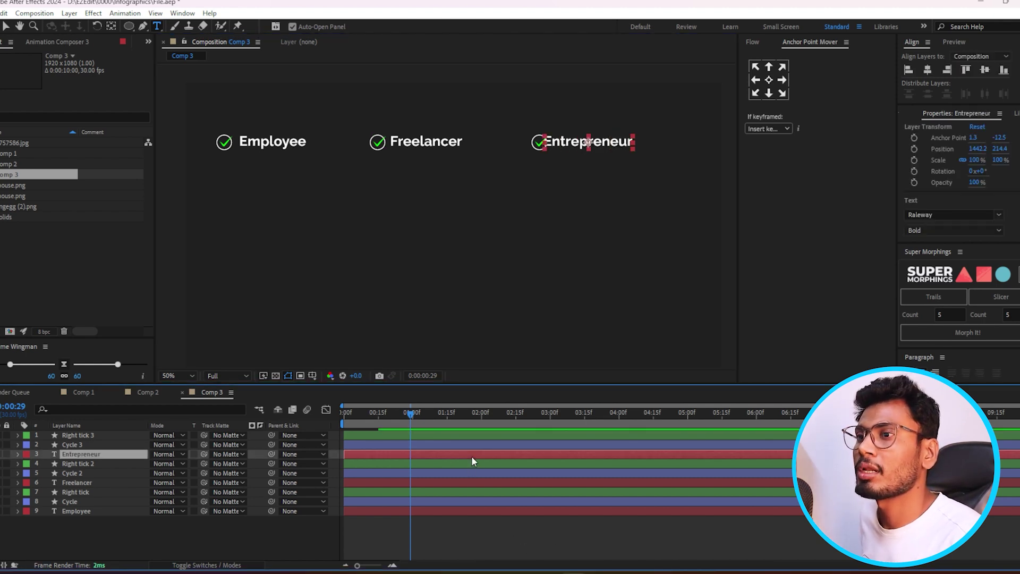
pyautogui.hotkey('shift', 'Right')
pyautogui.hotkey('shift', 'Right')
pyautogui.hotkey('shift', 'Right')
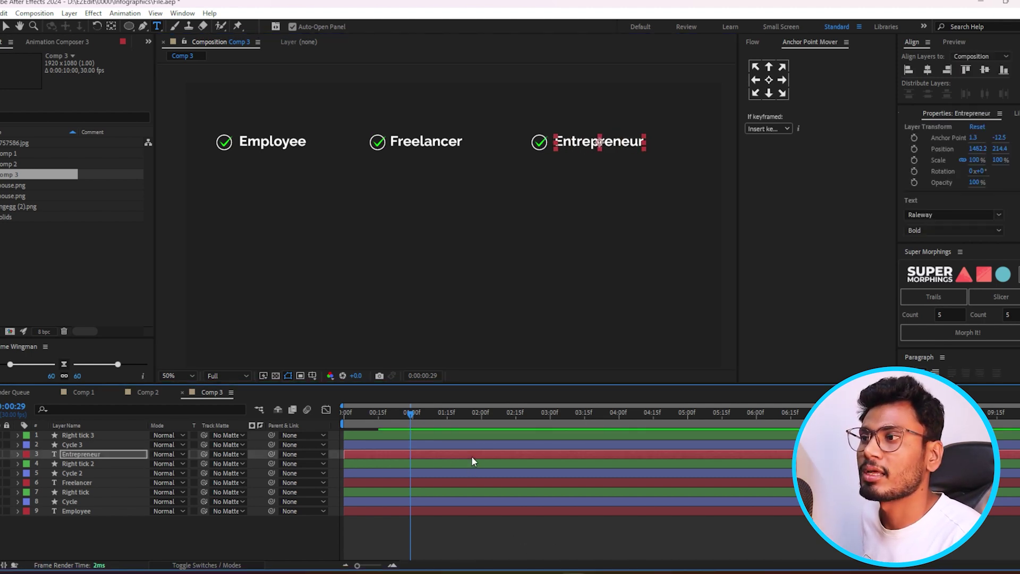
pyautogui.click(474, 482)
pyautogui.click(460, 527)
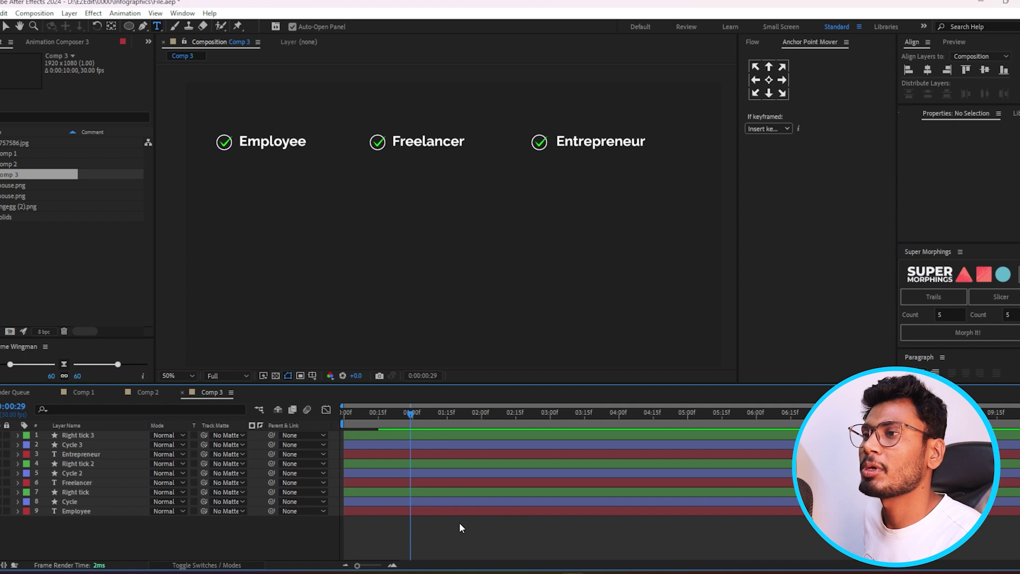
# Nudge the Entrepreneur, Freelancer and Employee options right with Shift+Right
pyautogui.scroll(-4, 346, 195)
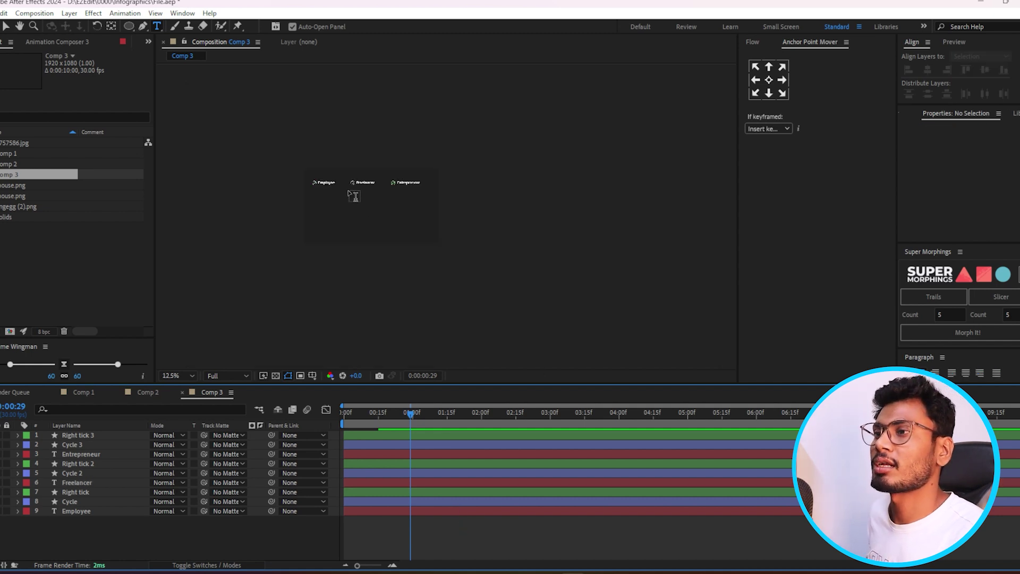
pyautogui.scroll(4, 353, 195)
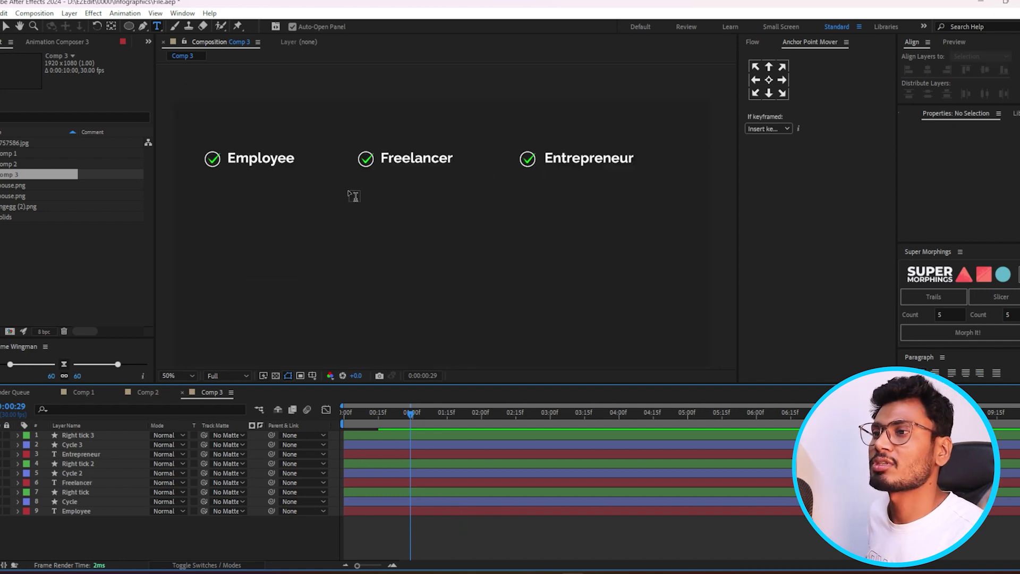
pyautogui.click(403, 435)
pyautogui.keyDown('shift'); pyautogui.click(402, 455); pyautogui.keyUp('shift')
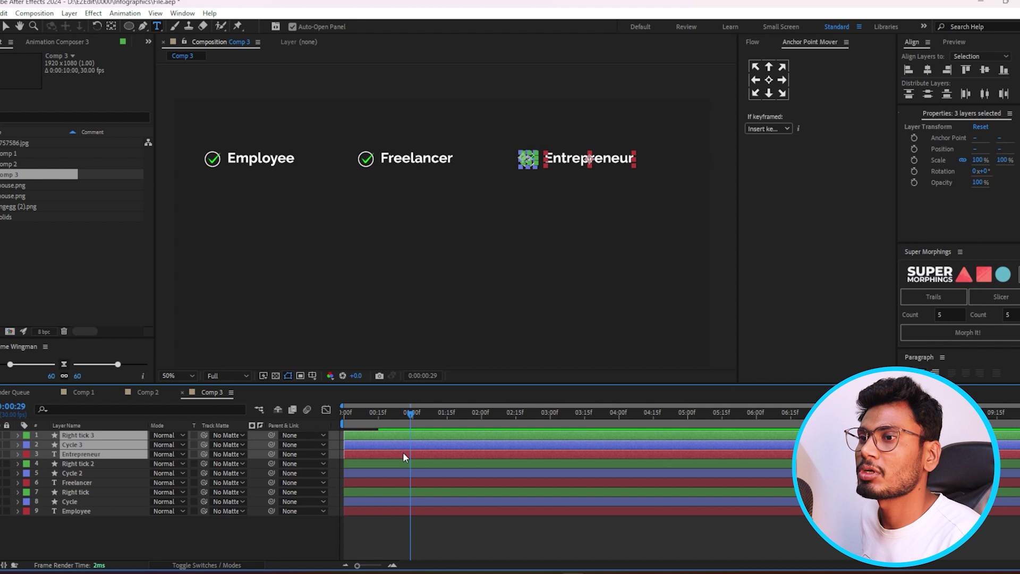
pyautogui.hotkey('shift', 'Right')
pyautogui.hotkey('shift', 'Right')
pyautogui.hotkey('shift', 'Right')
pyautogui.hotkey('shift', 'Right')
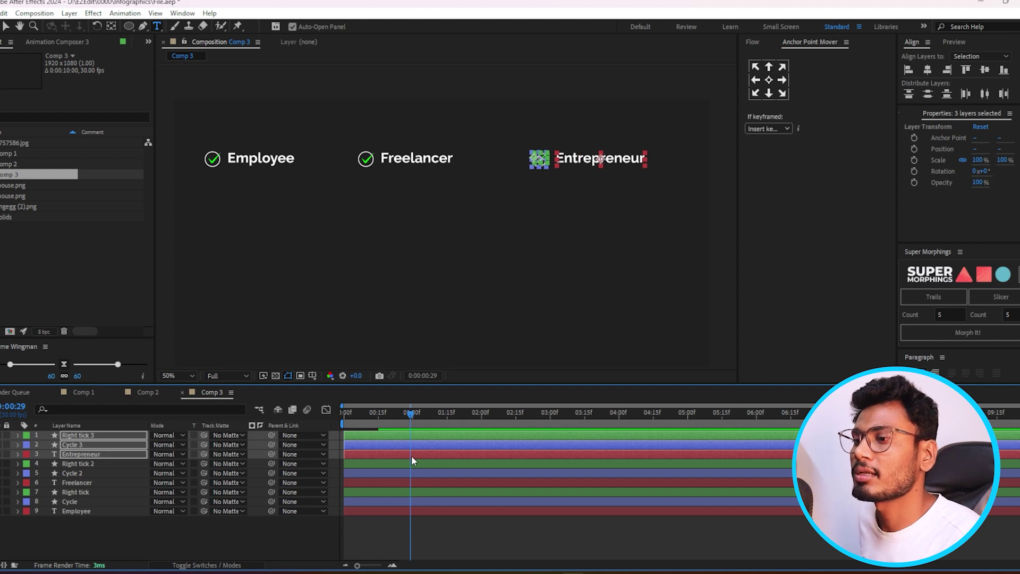
pyautogui.click(409, 463)
pyautogui.keyDown('shift'); pyautogui.click(408, 482); pyautogui.keyUp('shift')
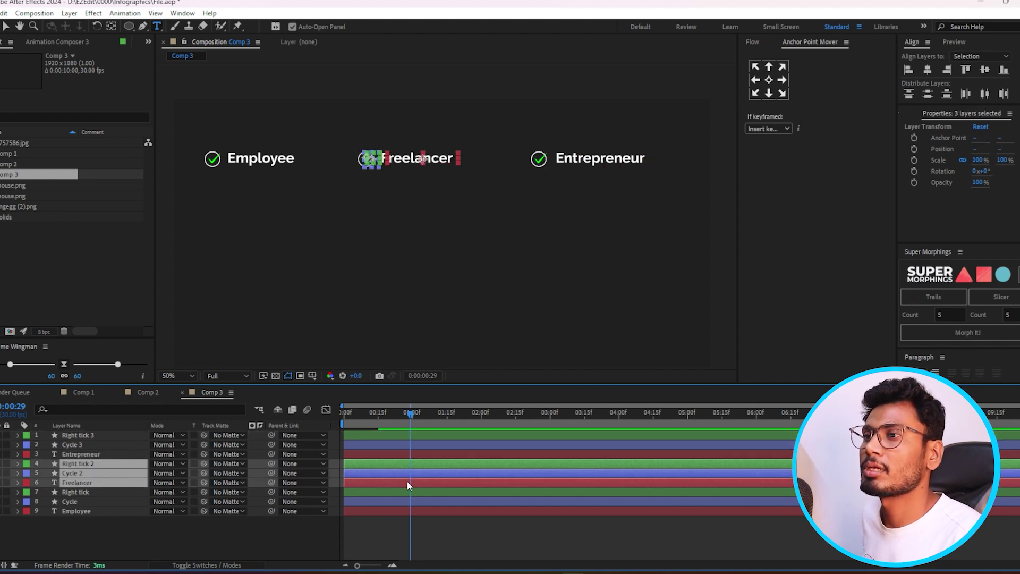
pyautogui.hotkey('shift', 'Right')
pyautogui.hotkey('shift', 'Right')
pyautogui.hotkey('shift', 'Right')
pyautogui.hotkey('shift', 'Right')
pyautogui.hotkey('shift', 'Right')
pyautogui.click(406, 492)
pyautogui.keyDown('shift'); pyautogui.click(406, 511); pyautogui.keyUp('shift')
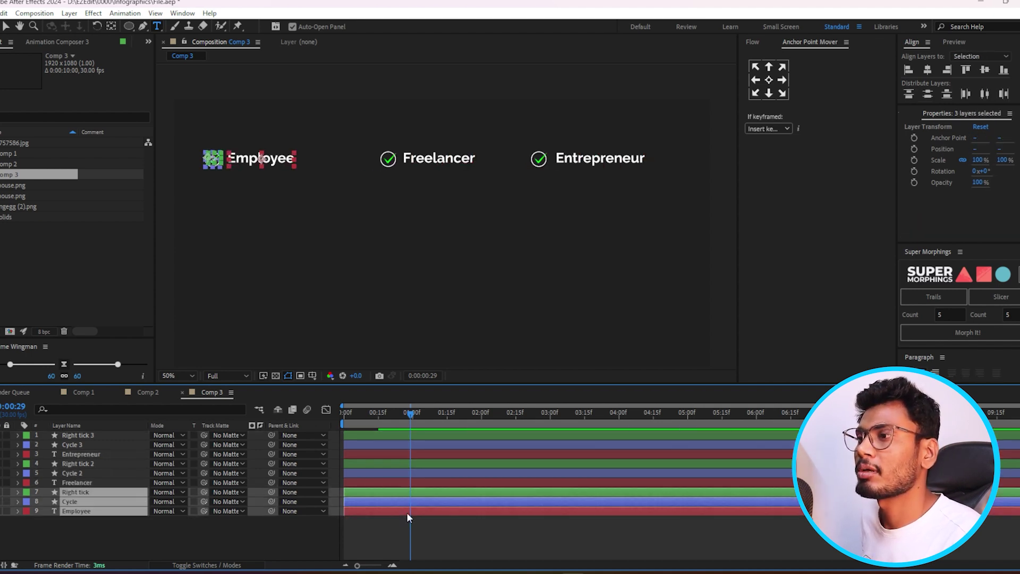
pyautogui.hotkey('shift', 'Right')
pyautogui.hotkey('shift', 'Right')
pyautogui.hotkey('shift', 'Right')
# Nudge the Freelancer tick, circle and text slightly further right
pyautogui.hotkey('shift', 'Right')
pyautogui.hotkey('shift', 'Right')
pyautogui.hotkey('shift', 'Right')
pyautogui.hotkey('shift', 'Right')
pyautogui.hotkey('shift', 'Right')
pyautogui.hotkey('shift', 'Right')
pyautogui.click(411, 482)
pyautogui.keyDown('shift'); pyautogui.click(415, 471); pyautogui.keyUp('shift')
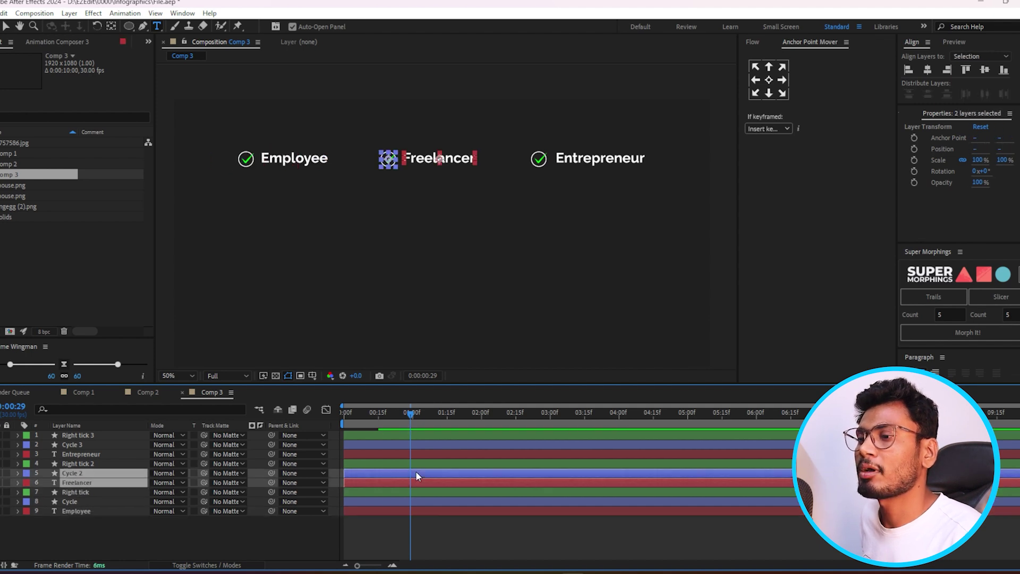
pyautogui.keyDown('shift'); pyautogui.click(420, 463); pyautogui.keyUp('shift')
pyautogui.hotkey('shift', 'Right')
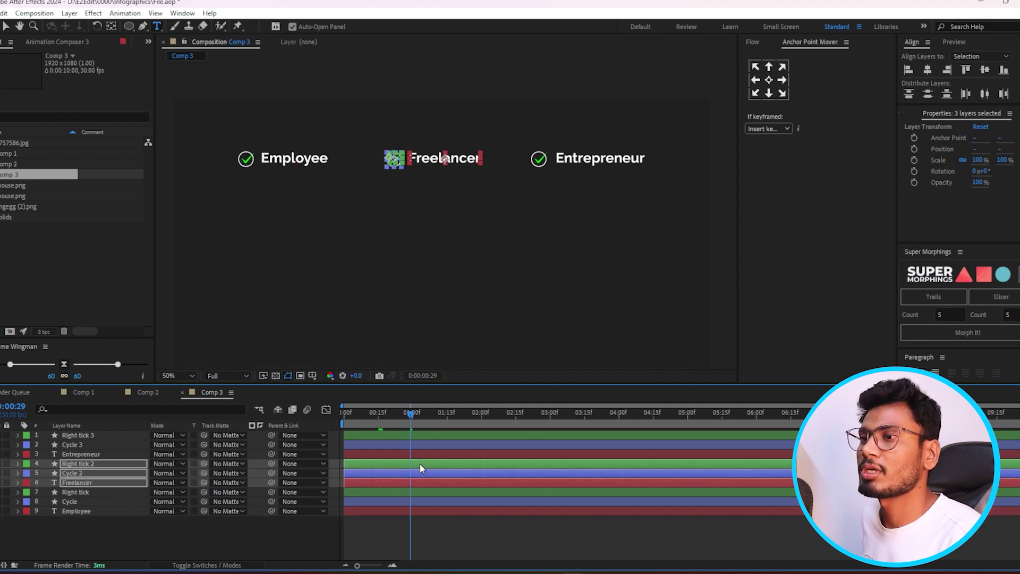
# Deselect all, scrub the timeline to preview the ticks, then select the Employee text
pyautogui.press('F2')
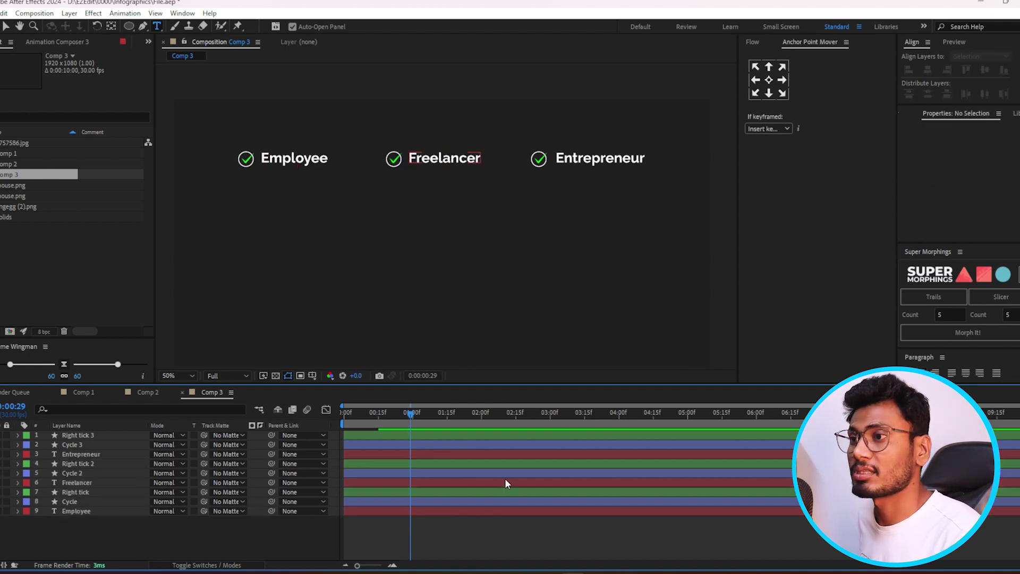
pyautogui.moveTo(396, 412); pyautogui.dragTo(459, 433)
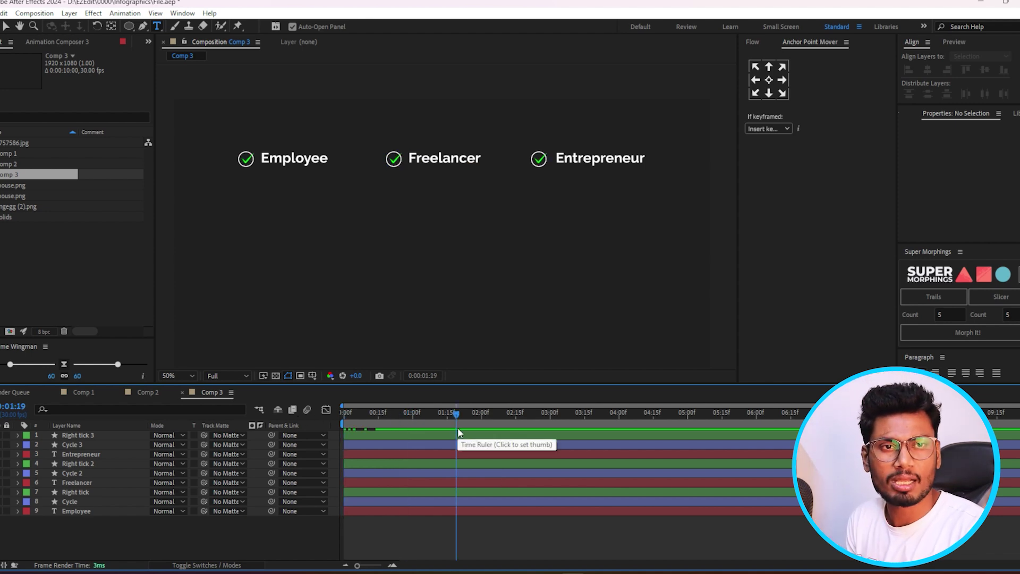
pyautogui.click(6, 27)
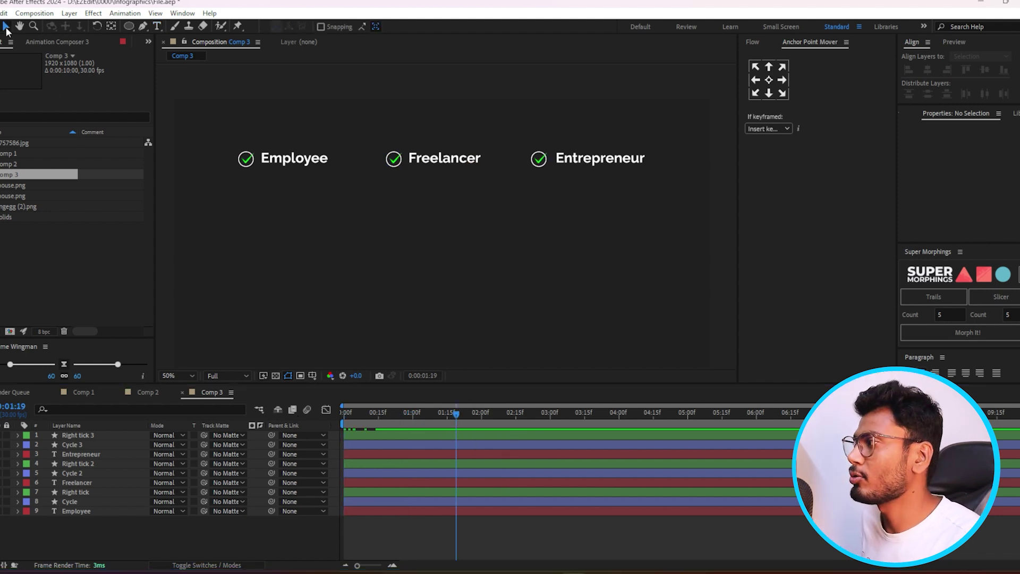
pyautogui.click(303, 166)
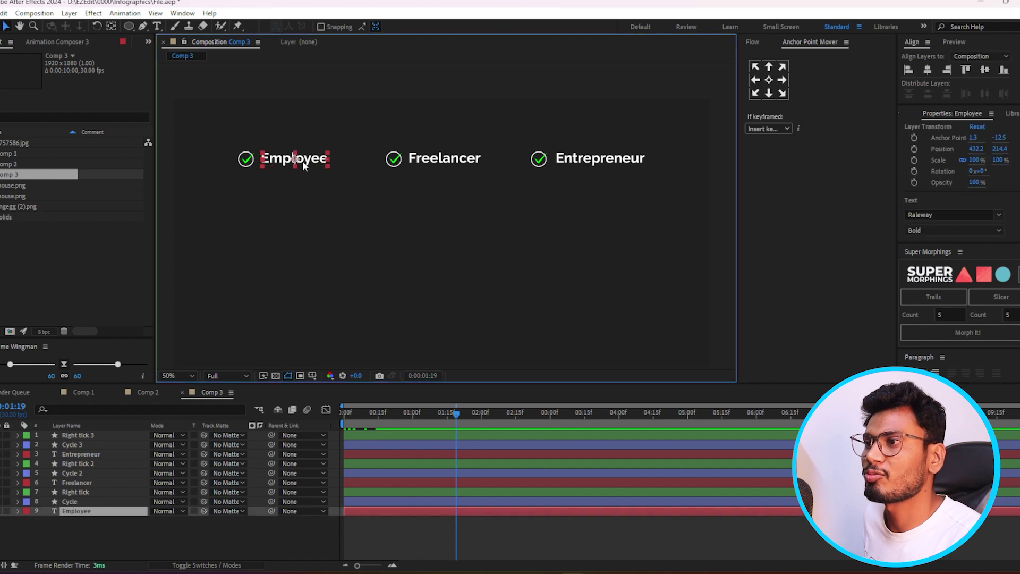
# Duplicate the Employee text below the row, bring it to the top, and retype it as 'Time'
pyautogui.hotkey('ctrl', 'd')
pyautogui.hotkey('shift', 'Down')
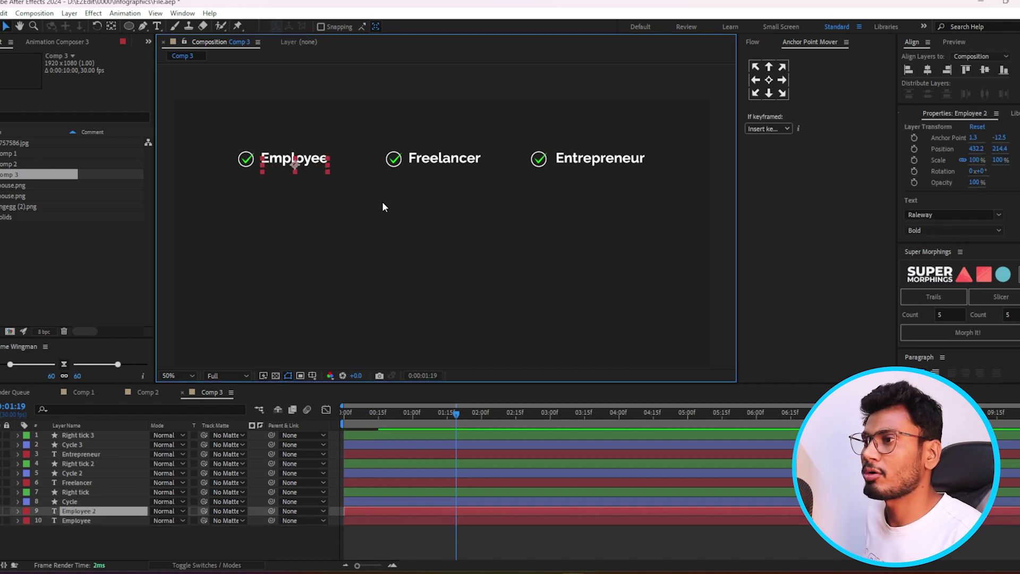
pyautogui.hotkey('shift', 'Down')
pyautogui.hotkey('shift', 'Down')
pyautogui.hotkey('shift', 'Down')
pyautogui.hotkey('shift', 'Down')
pyautogui.hotkey('shift', 'Down')
pyautogui.hotkey('shift', 'Down')
pyautogui.hotkey('shift', 'Down')
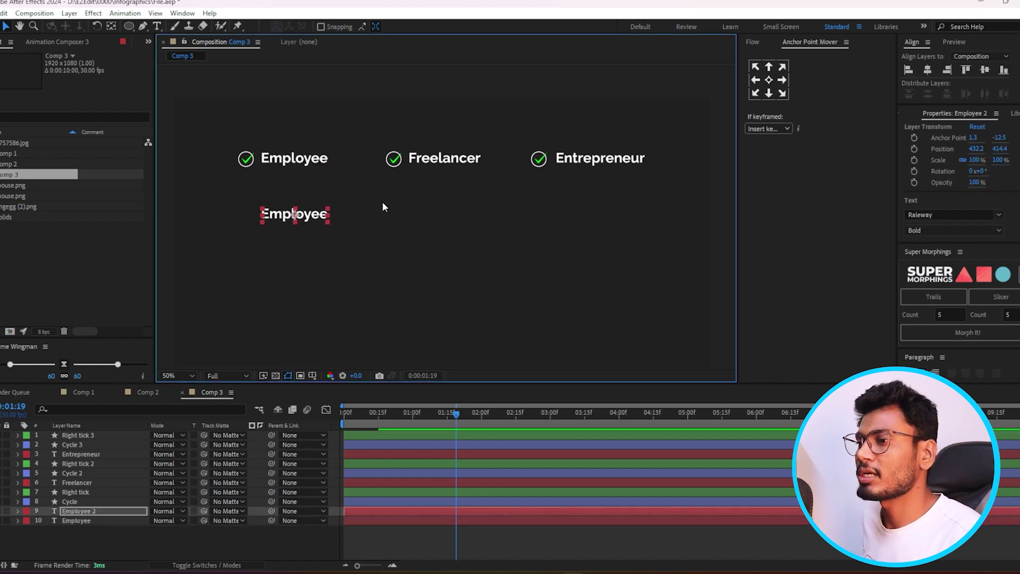
pyautogui.hotkey('ctrl', ']')
pyautogui.hotkey('ctrl', ']')
pyautogui.hotkey('ctrl', 'shift', ']')
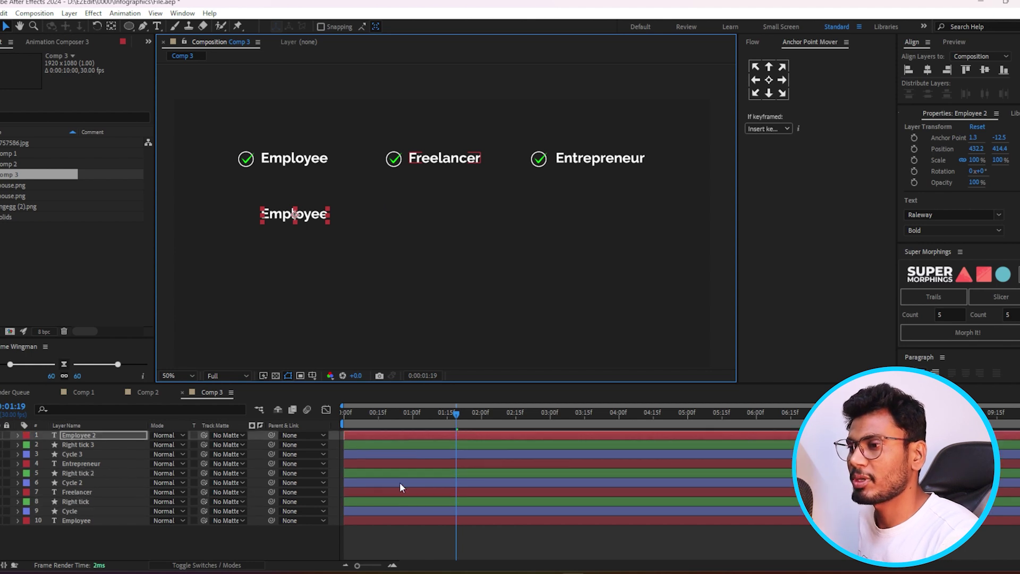
pyautogui.doubleClick(383, 436)
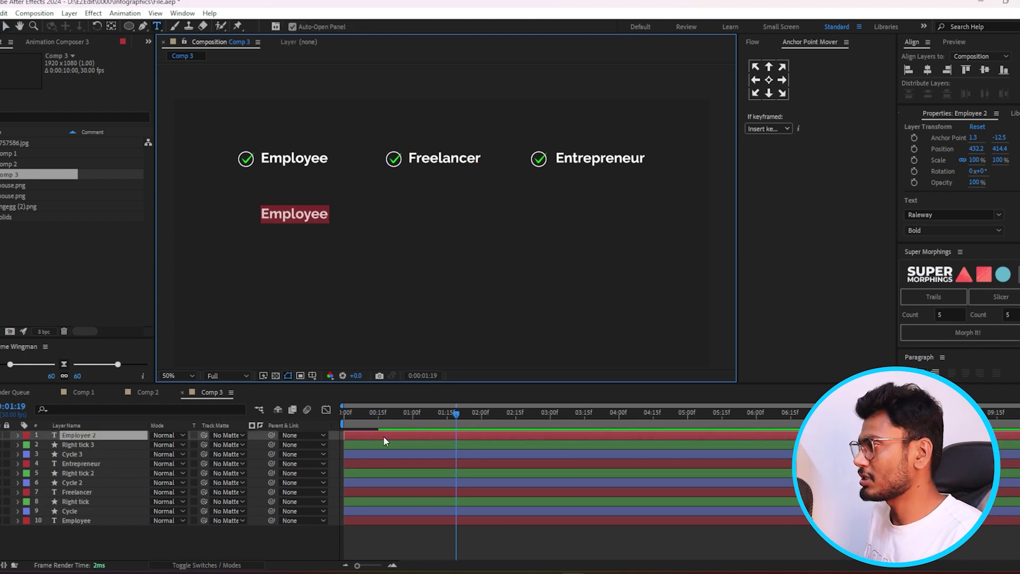
pyautogui.write('Time')
pyautogui.click(387, 456)
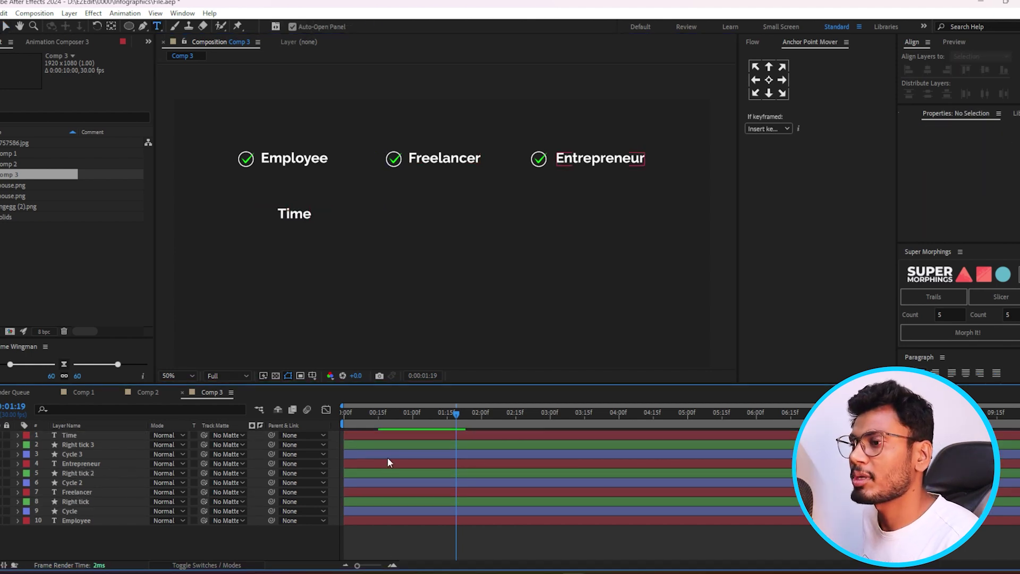
pyautogui.click(391, 437)
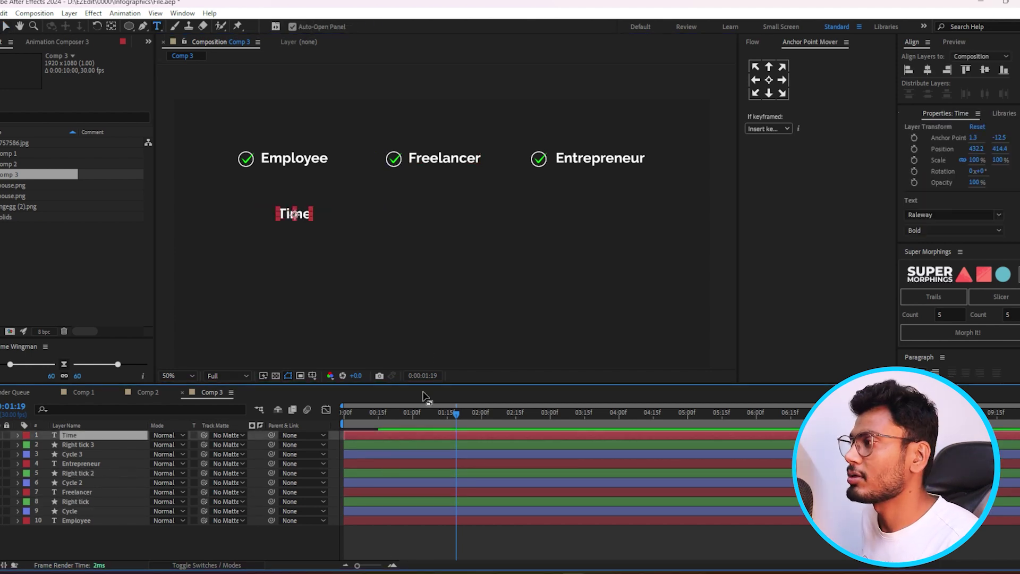
pyautogui.click(292, 532)
# Draw a long rectangle bar beside Time and set its Roundness to 40
pyautogui.moveTo(129, 27); pyautogui.dragTo(161, 35)
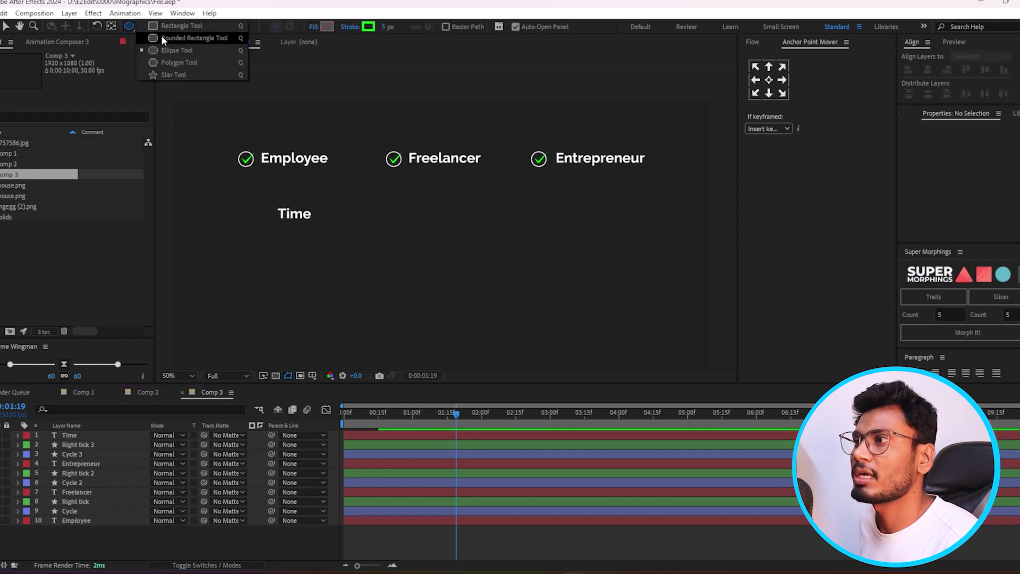
pyautogui.moveTo(355, 207); pyautogui.dragTo(619, 225)
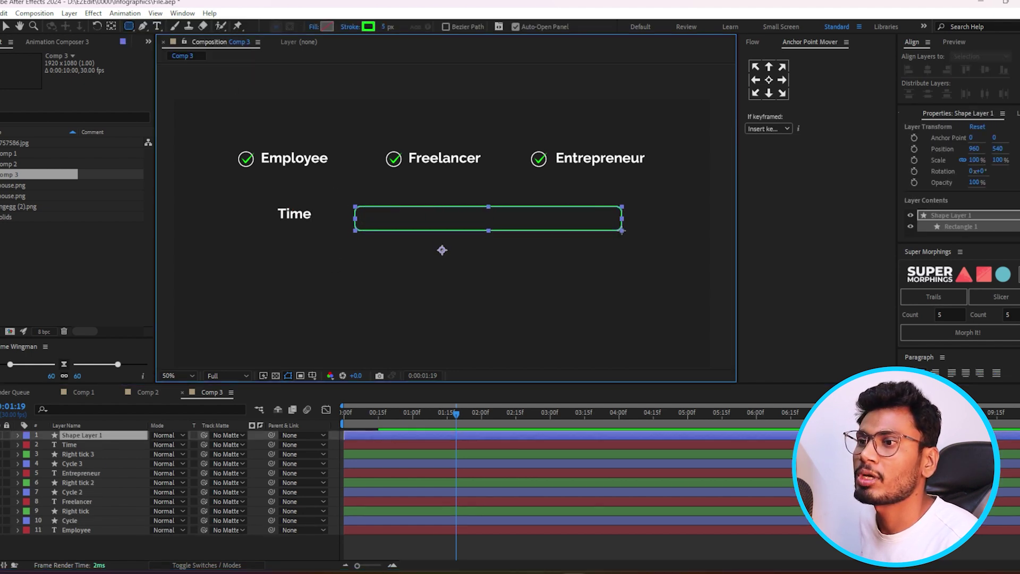
pyautogui.moveTo(619, 224); pyautogui.dragTo(612, 224)
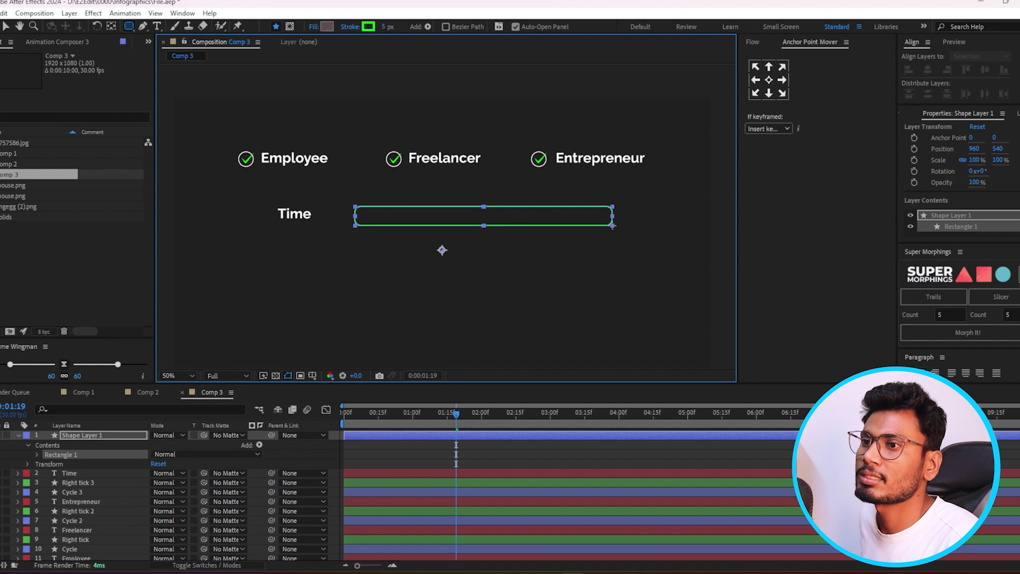
pyautogui.click(37, 454)
pyautogui.click(44, 464)
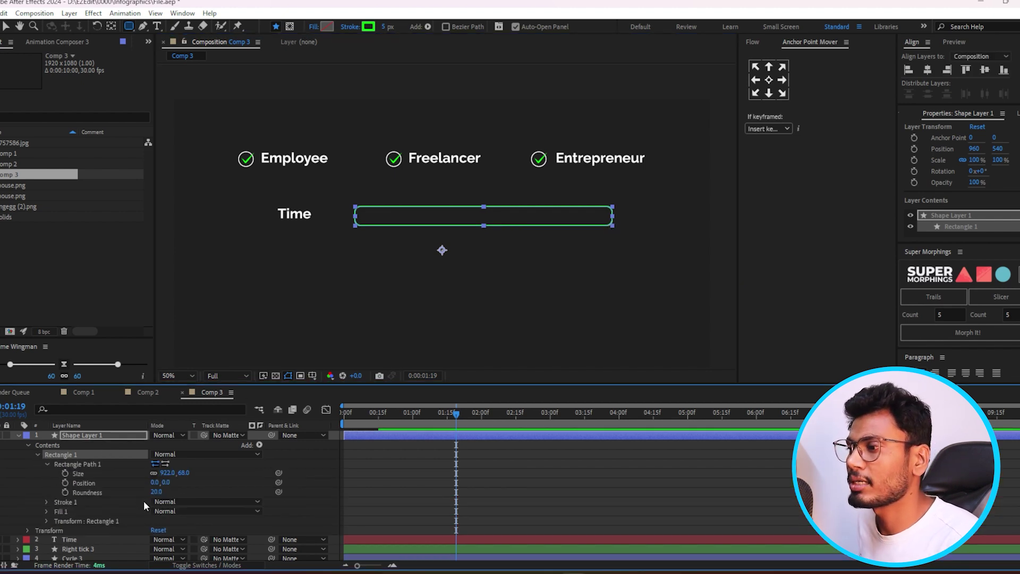
pyautogui.click(156, 491)
pyautogui.write('40')
pyautogui.press('Return')
# Give the bar a white FFFFFF stroke and centre its anchor point
pyautogui.click(458, 458)
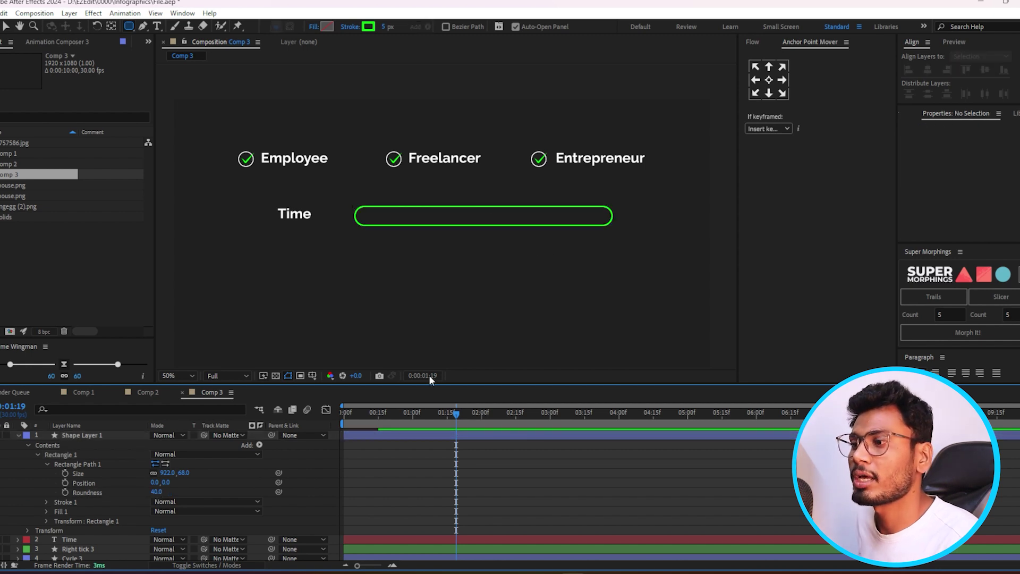
pyautogui.hotkey('ctrl', 'Down')
pyautogui.click(370, 27)
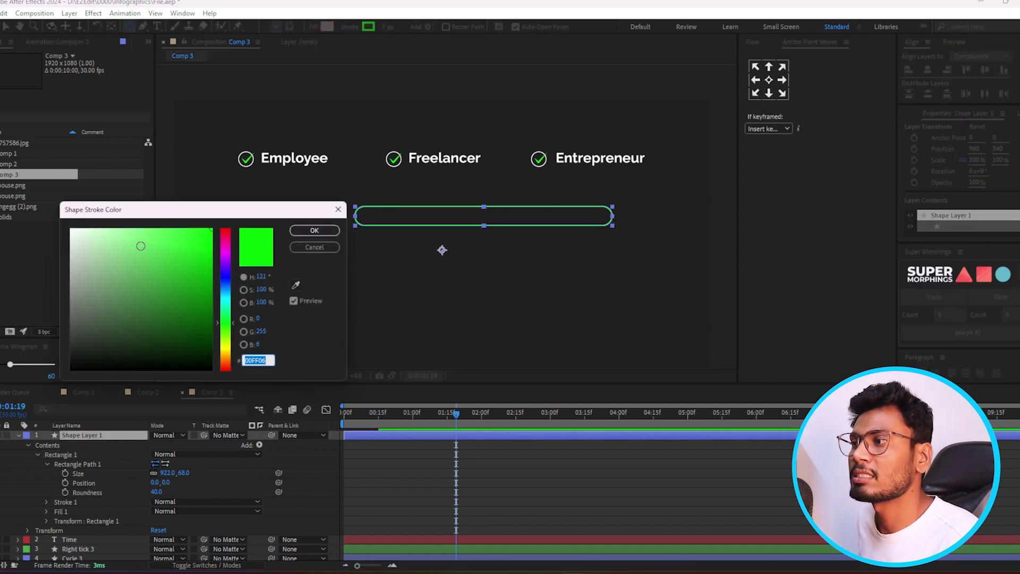
pyautogui.write('ffffff')
pyautogui.press('Return')
pyautogui.click(769, 79)
pyautogui.hotkey('ctrl', 'shift', 'a')
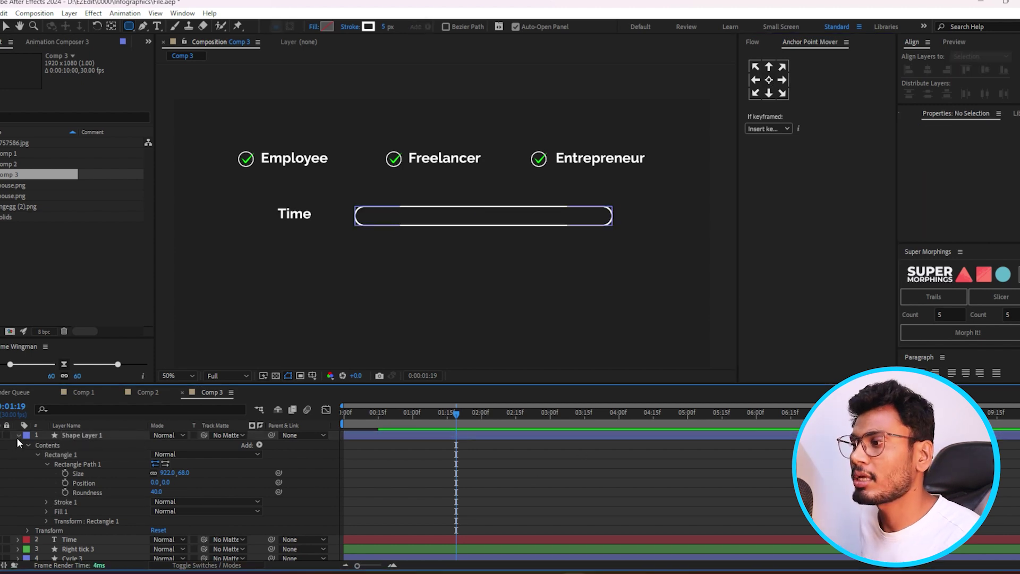
pyautogui.rightClick(81, 435)
# Rename the shape layer to 'Box'
pyautogui.click(120, 403)
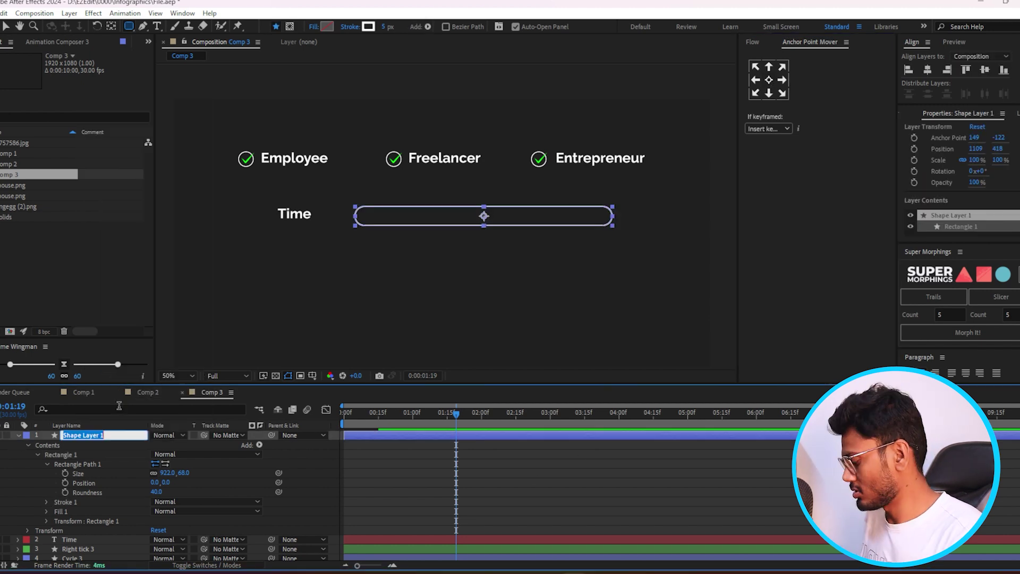
pyautogui.write('Bo')
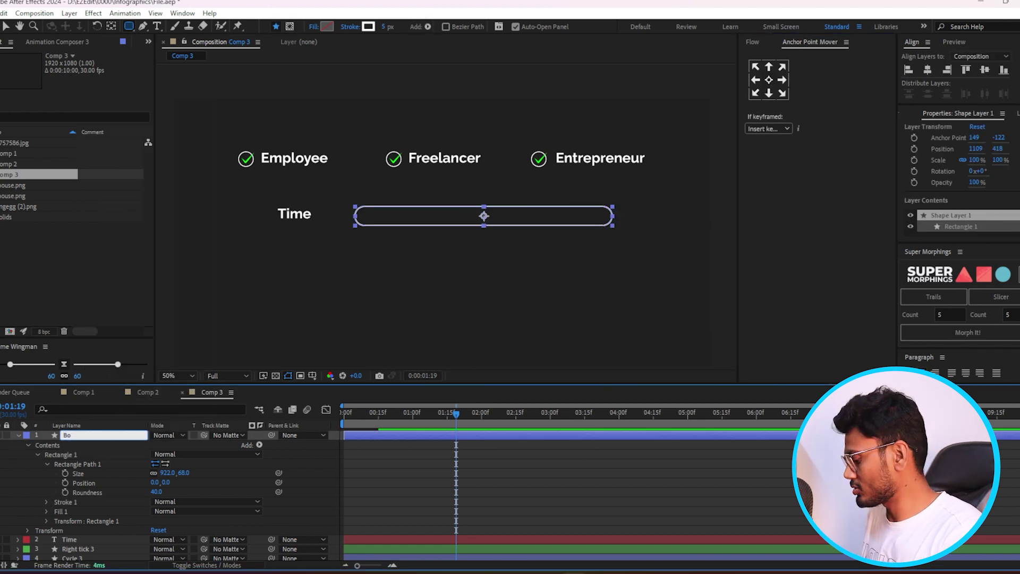
pyautogui.write('x')
pyautogui.press('Return')
pyautogui.click(18, 435)
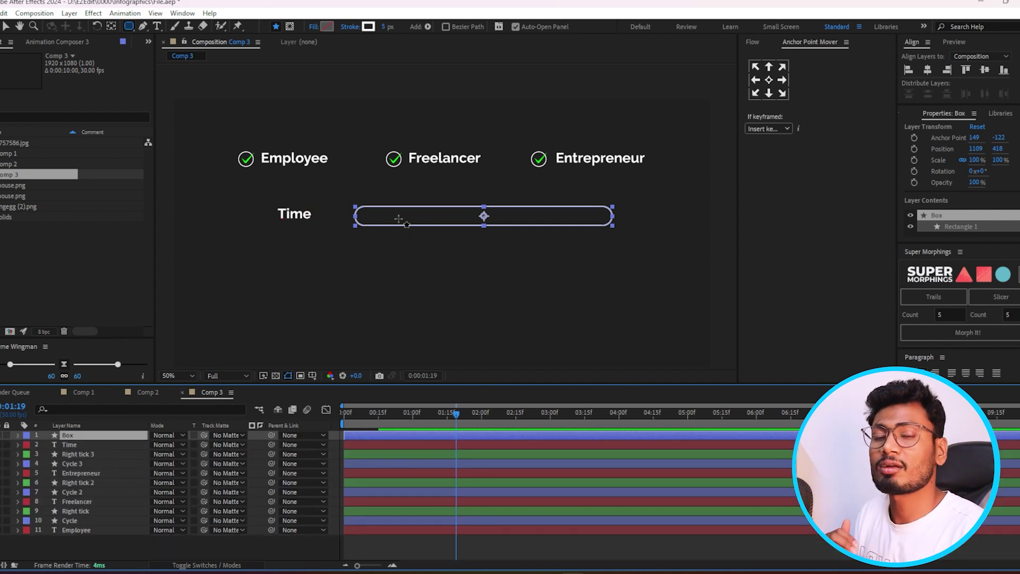
pyautogui.click(374, 537)
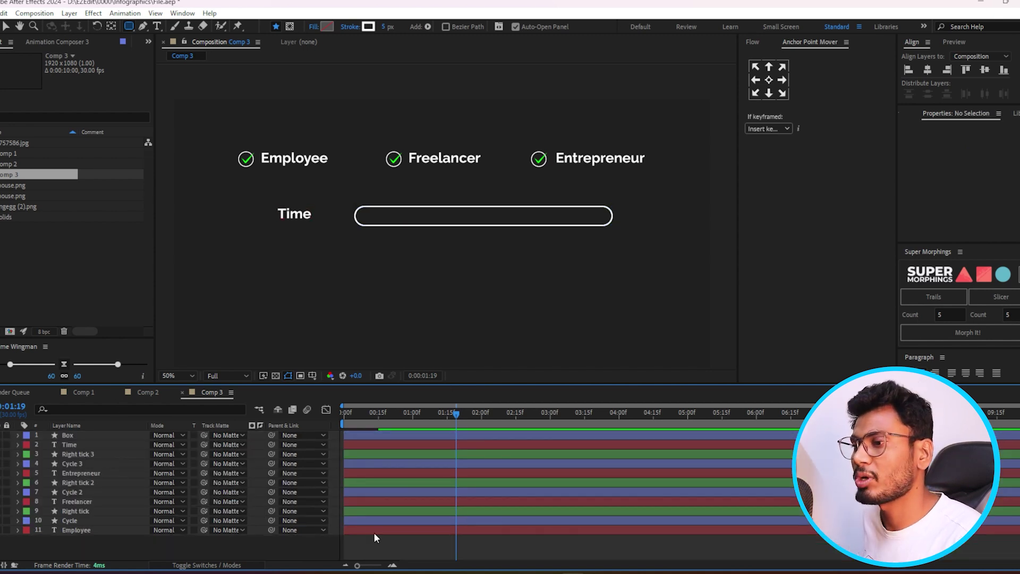
# Duplicate the Box layer and rename the copy 'Box Fill'
pyautogui.click(356, 434)
pyautogui.hotkey('ctrl', 'd')
pyautogui.rightClick(71, 434)
pyautogui.click(104, 402)
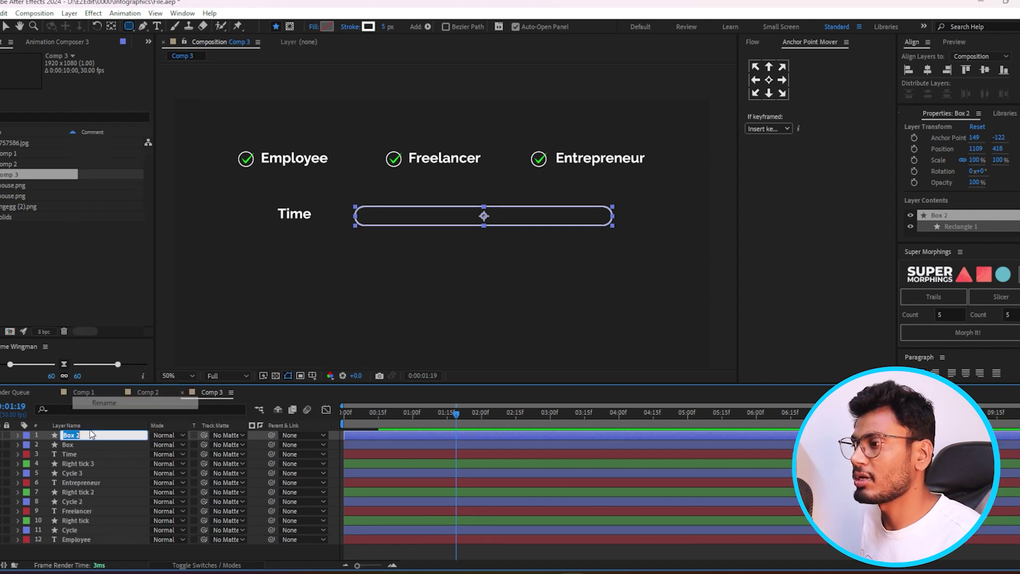
pyautogui.write('Box Fill')
pyautogui.press('Return')
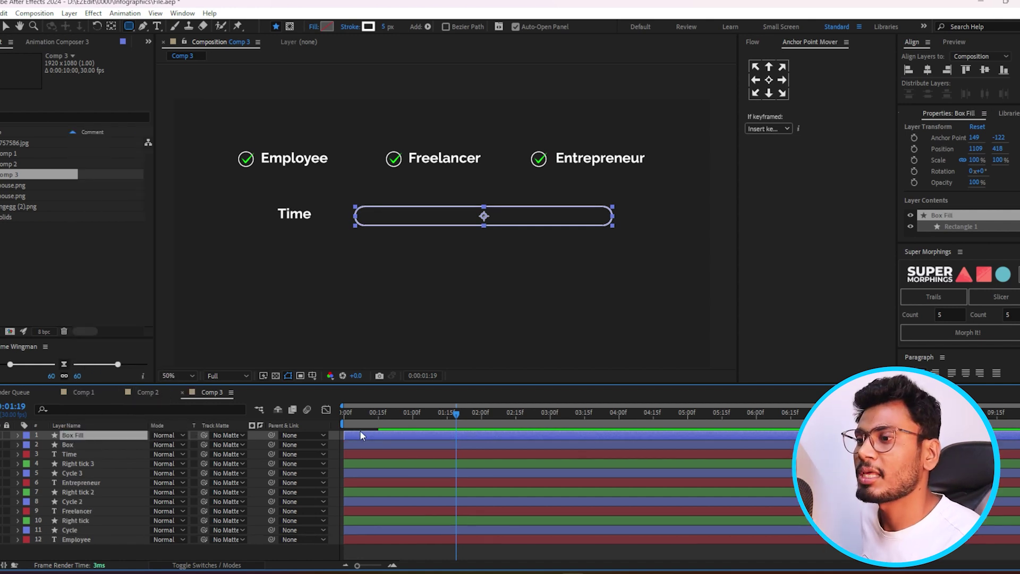
# Give Box Fill a solid white fill and a 0 px stroke
pyautogui.click(313, 27)
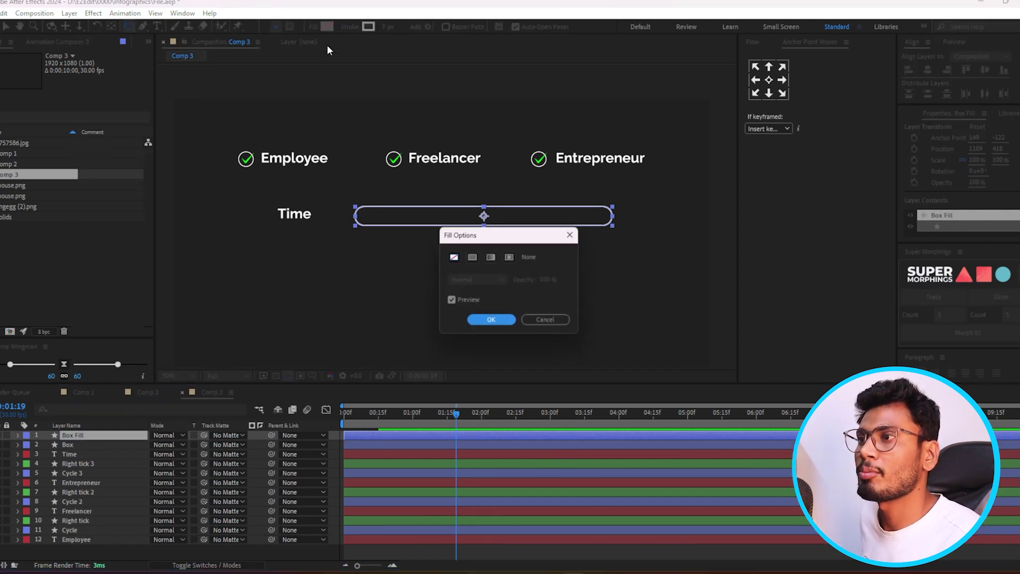
pyautogui.click(476, 257)
pyautogui.click(491, 319)
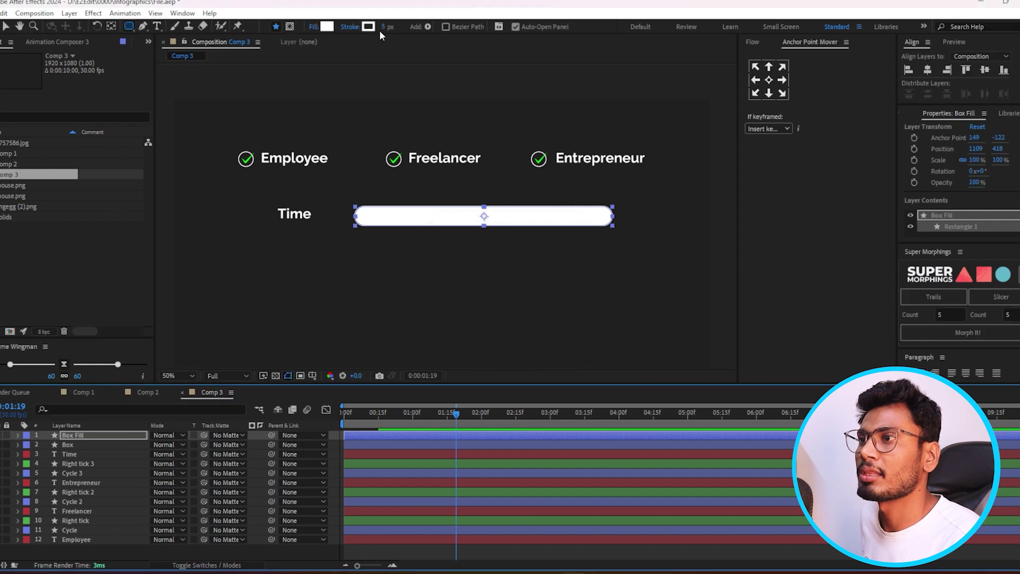
pyautogui.moveTo(384, 29); pyautogui.dragTo(367, 29)
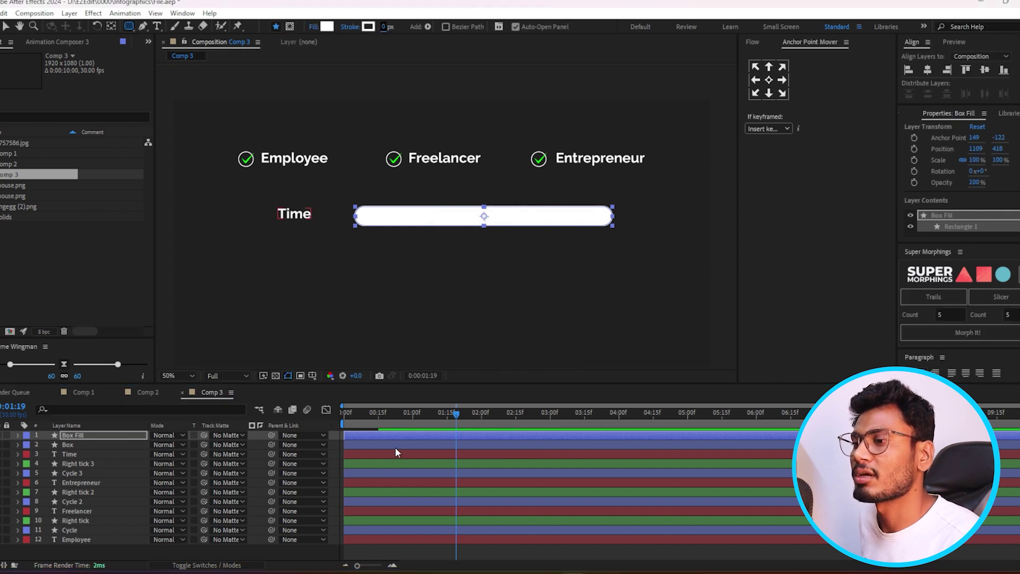
pyautogui.click(396, 436)
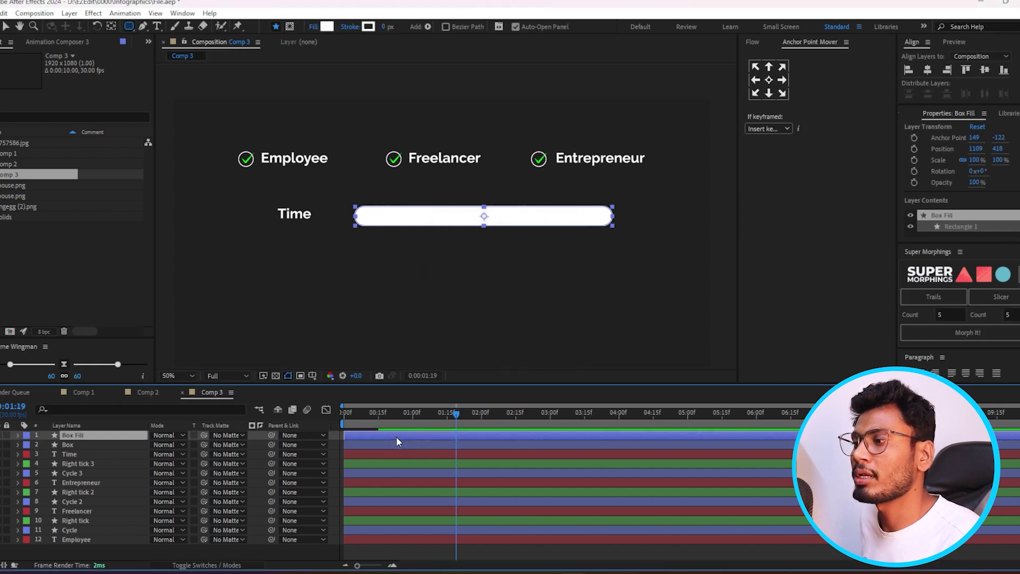
pyautogui.click(5, 26)
pyautogui.click(392, 261)
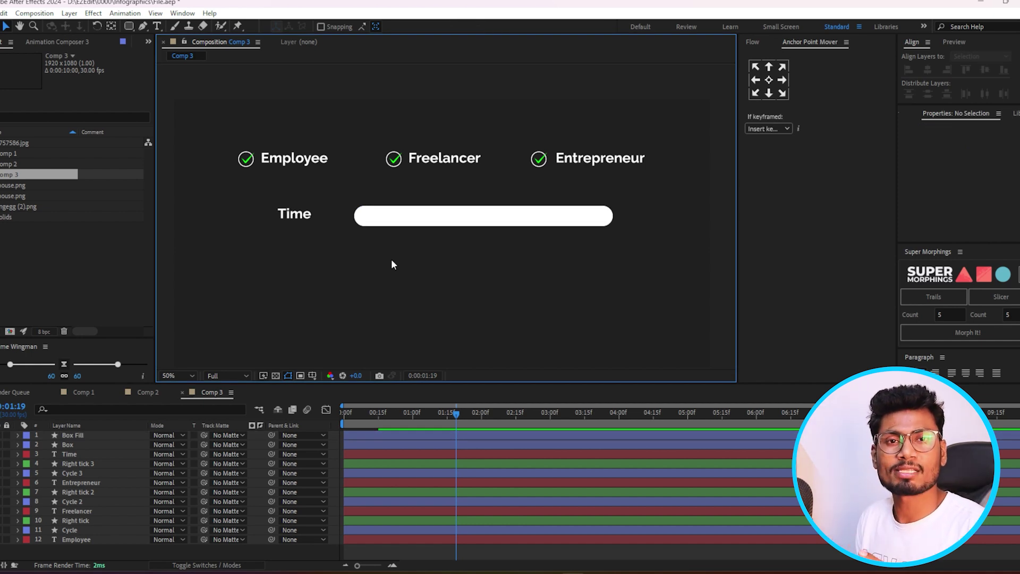
# Draw a straight pen line across the bar with no fill
pyautogui.click(142, 26)
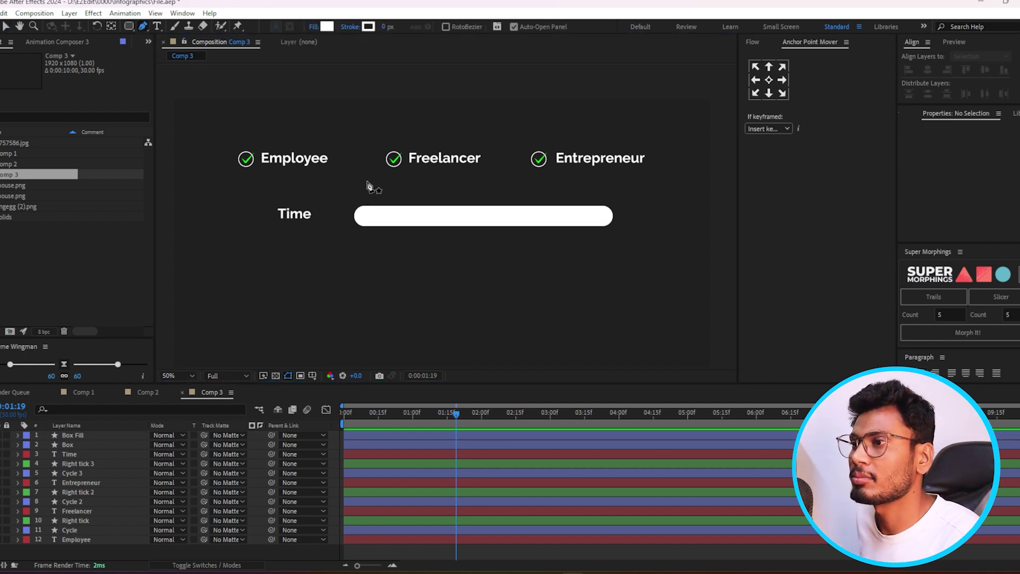
pyautogui.click(353, 216)
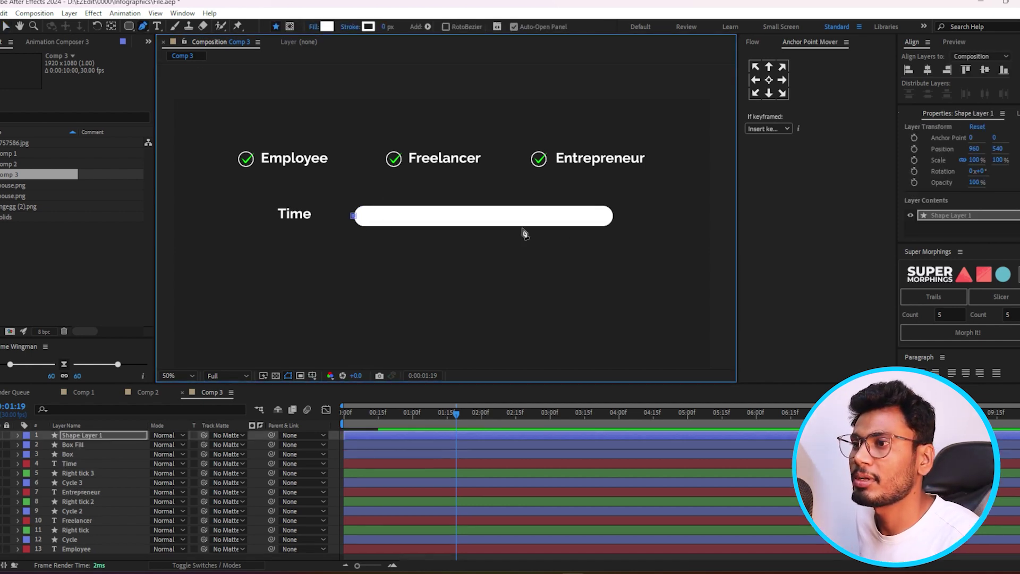
pyautogui.click(613, 216)
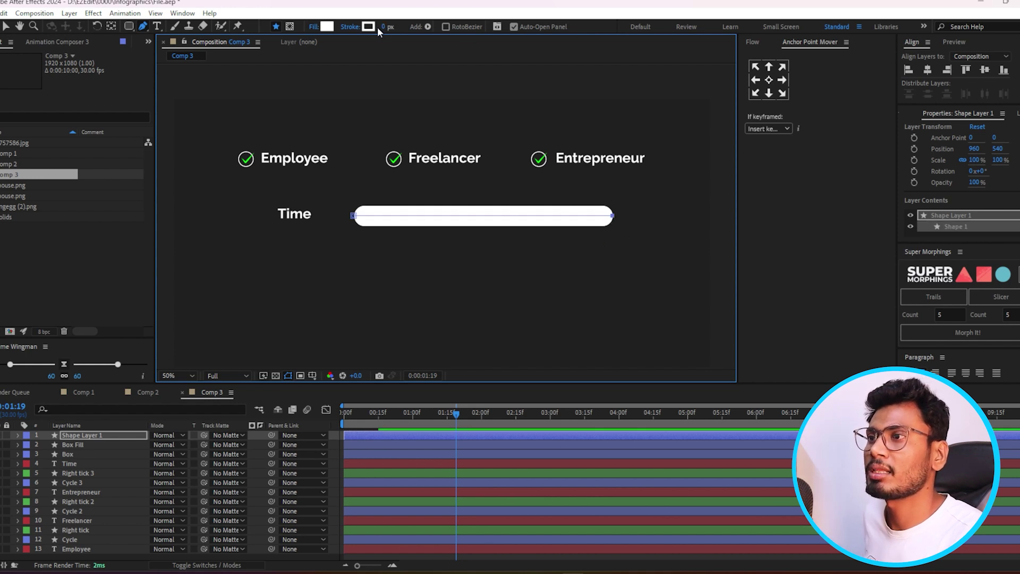
pyautogui.click(314, 26)
pyautogui.click(453, 256)
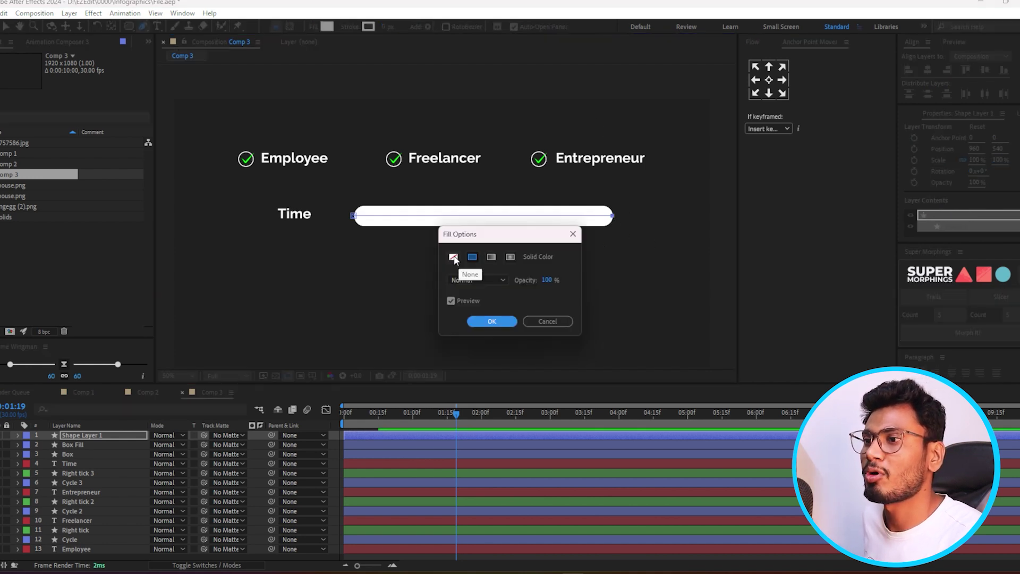
pyautogui.click(485, 322)
# Make the line's stroke pink and 81 px thick, with its anchor point centred
pyautogui.click(368, 27)
pyautogui.write('FD6F6F')
pyautogui.click(314, 230)
pyautogui.moveTo(384, 27); pyautogui.dragTo(430, 27)
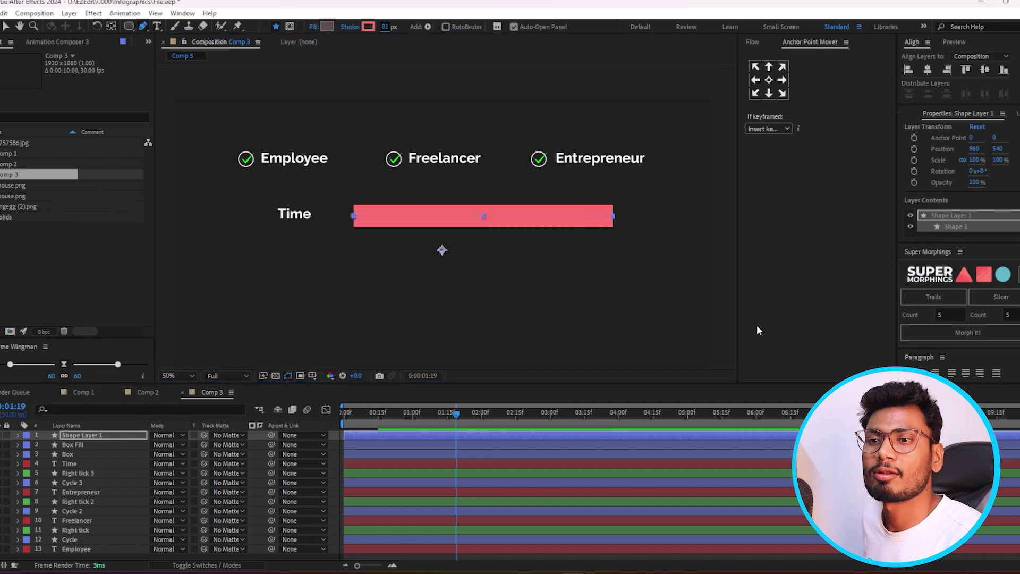
pyautogui.click(773, 87)
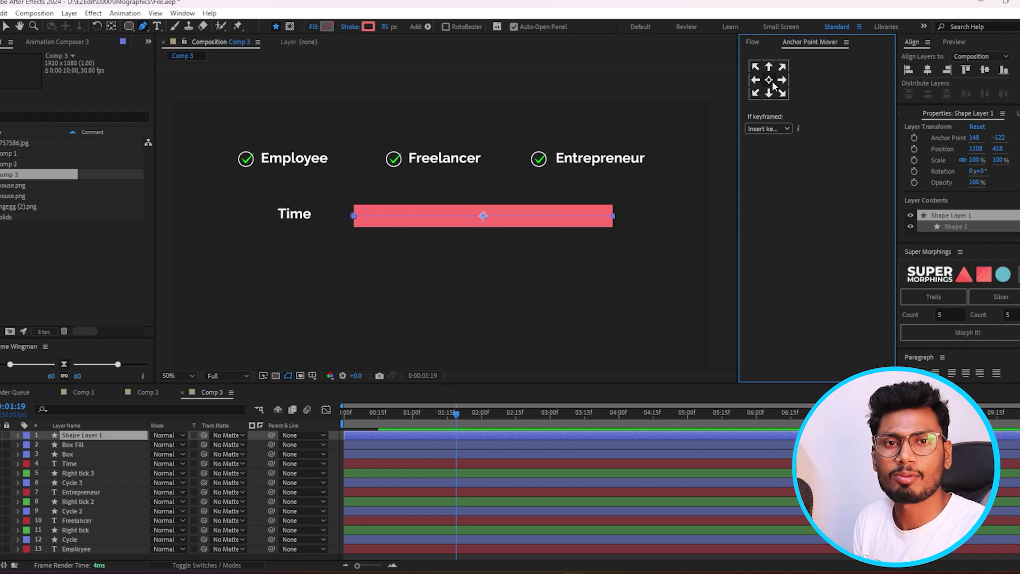
# Name the layer 'Line' and give it a yellow label
pyautogui.write('Line')
pyautogui.press('Return')
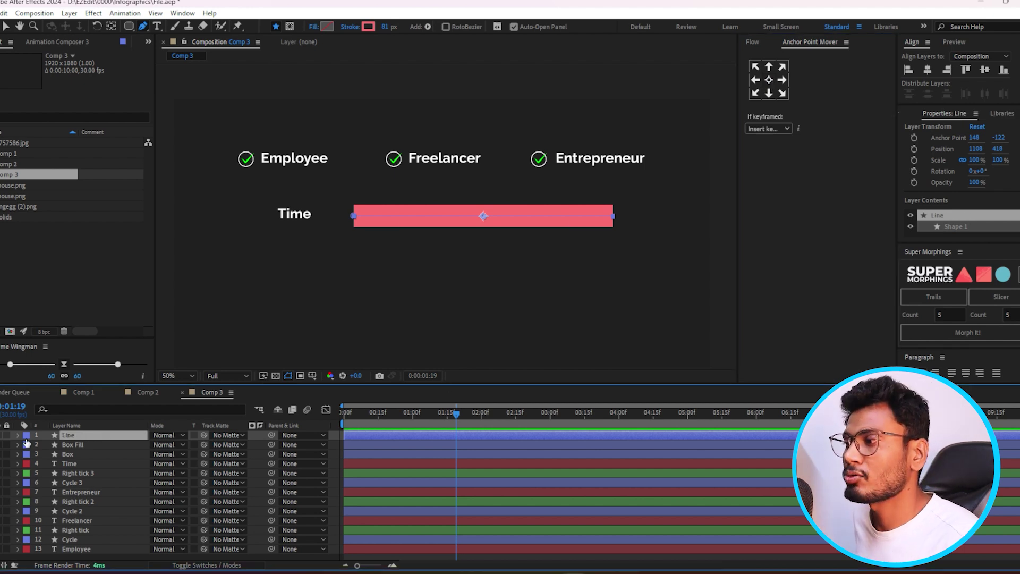
pyautogui.click(28, 437)
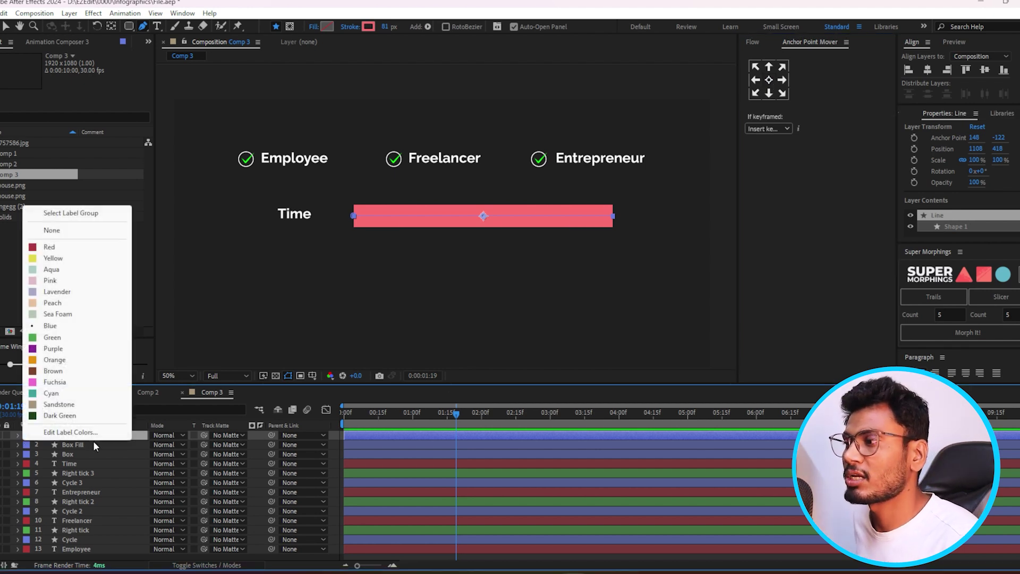
pyautogui.click(53, 258)
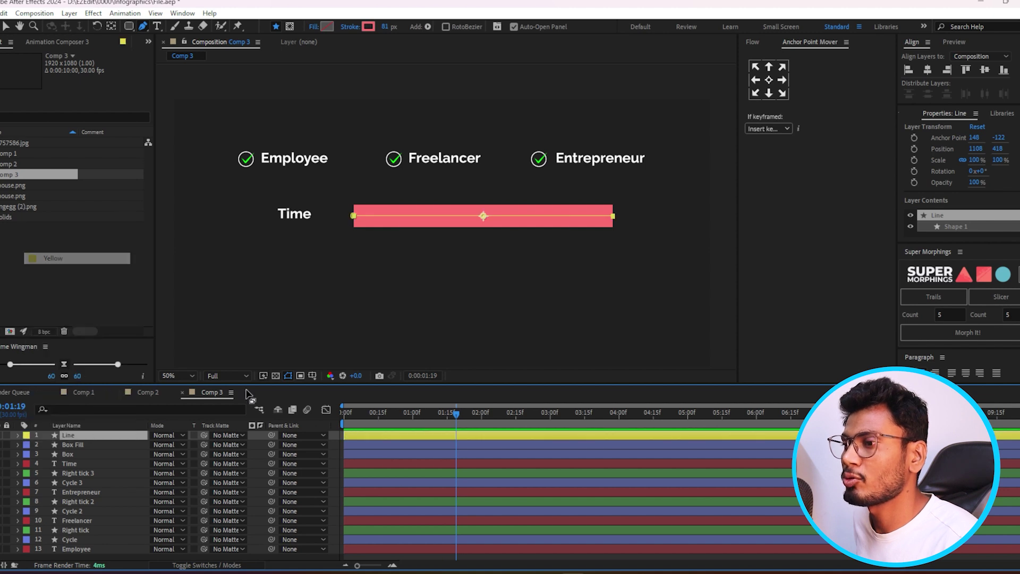
# Give the Box Fill, Box and Line layers a yellow label
pyautogui.click(365, 444)
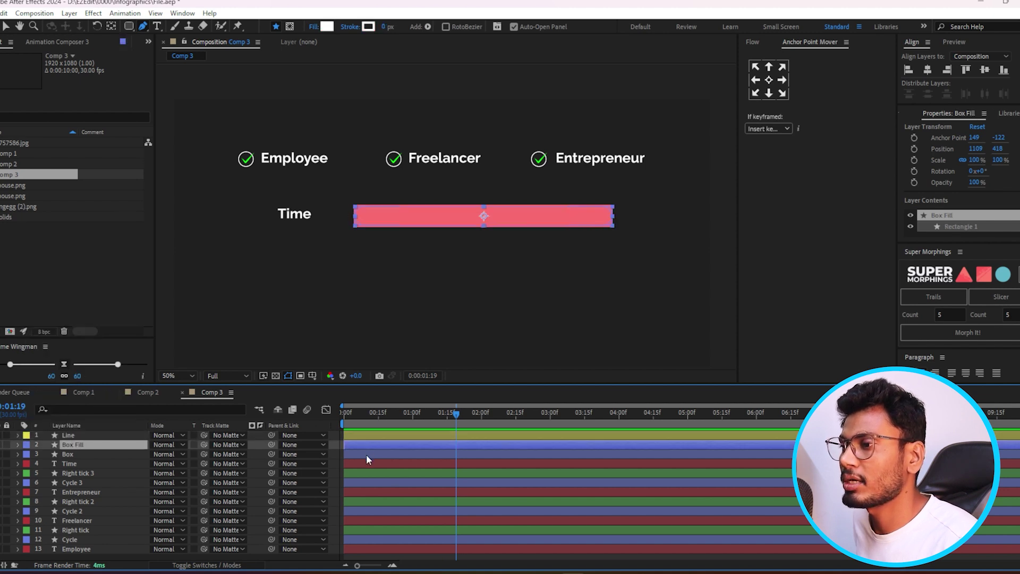
pyautogui.keyDown('shift'); pyautogui.click(366, 455); pyautogui.keyUp('shift')
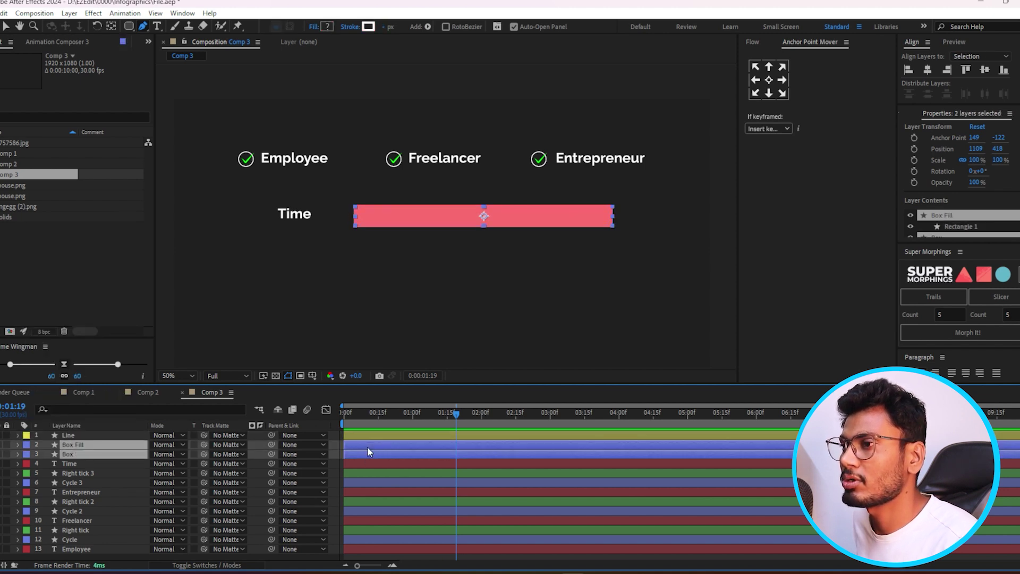
pyautogui.keyDown('shift'); pyautogui.click(380, 435); pyautogui.keyUp('shift')
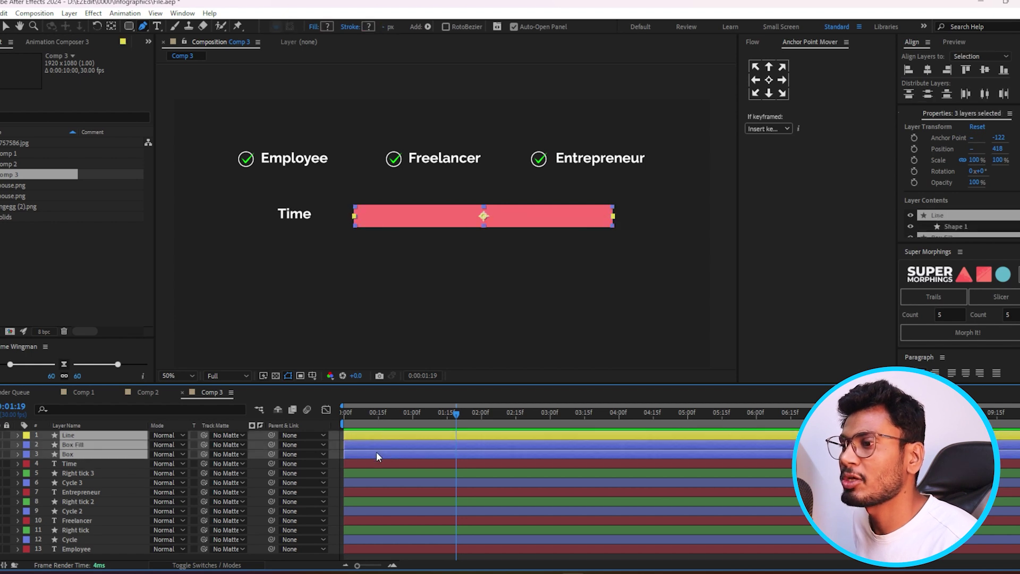
pyautogui.click(26, 453)
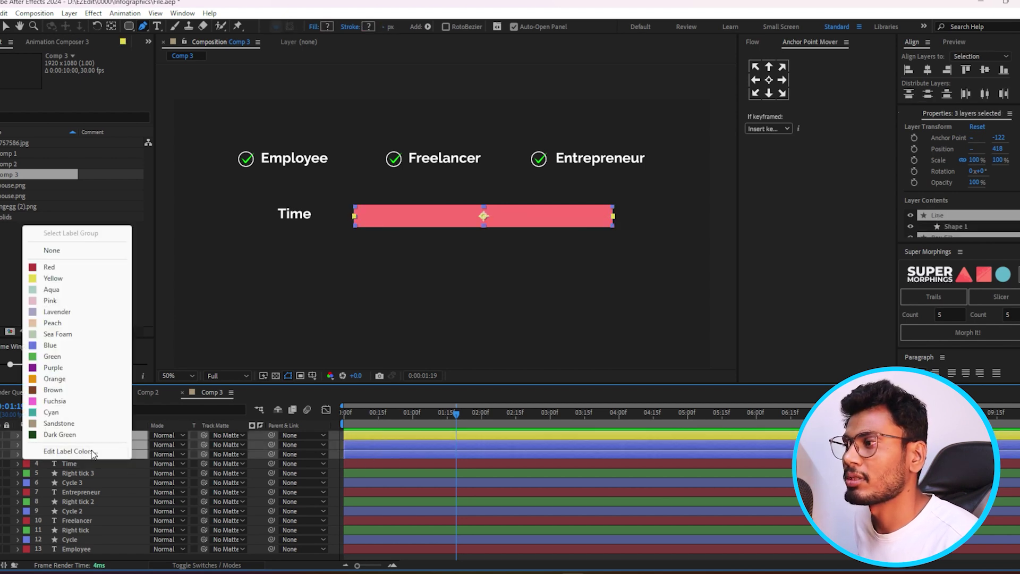
pyautogui.click(54, 278)
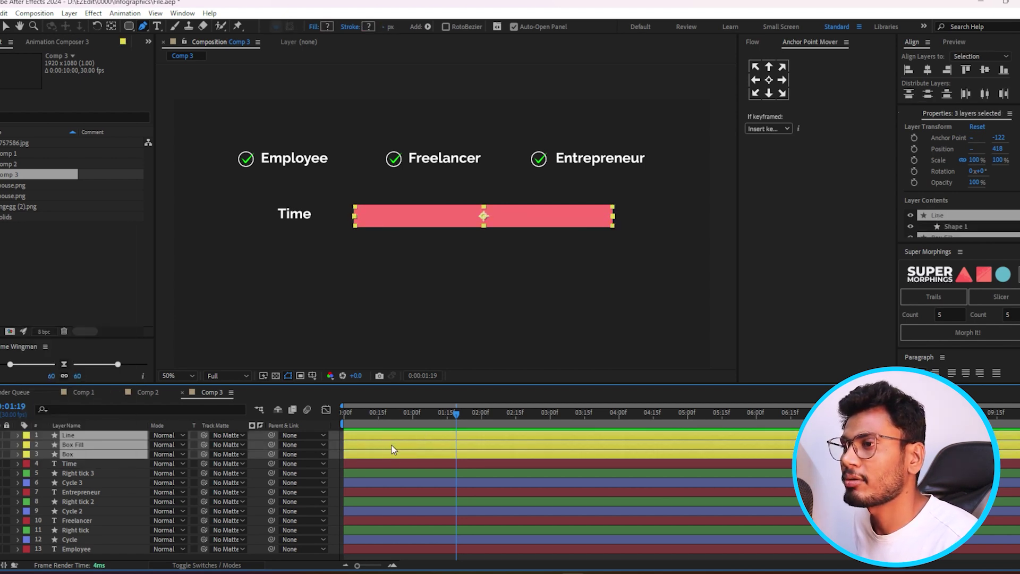
# Relabel just Box Fill and Box lavender, then select the Line layer
pyautogui.click(380, 444)
pyautogui.keyDown('shift'); pyautogui.click(376, 454); pyautogui.keyUp('shift')
pyautogui.click(25, 454)
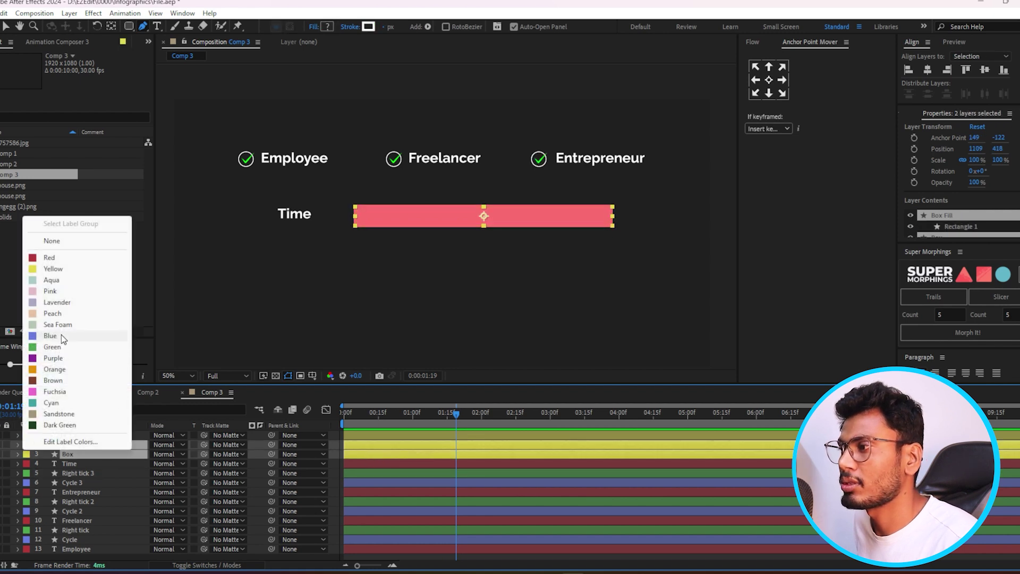
pyautogui.click(57, 301)
pyautogui.click(411, 462)
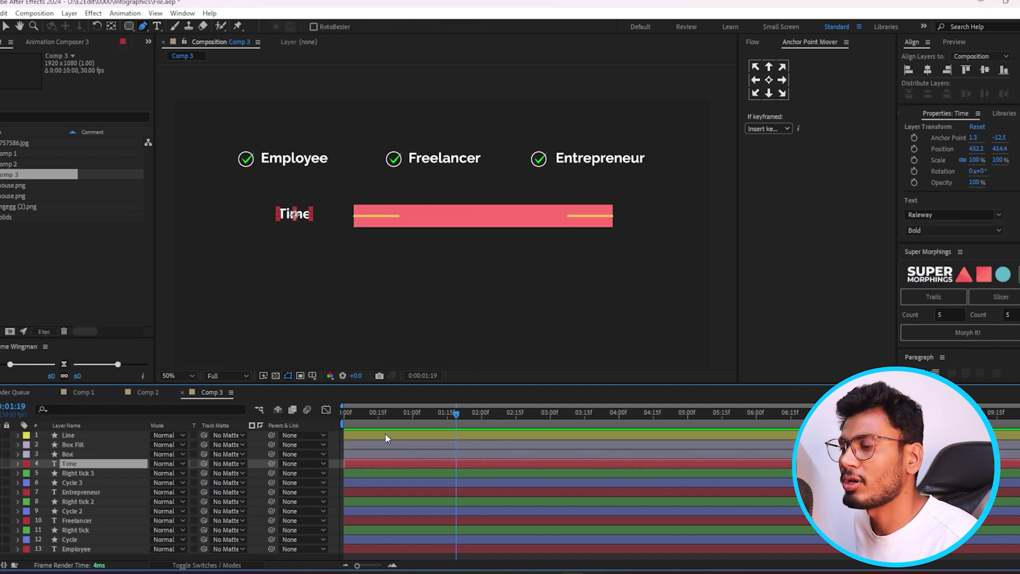
pyautogui.click(385, 437)
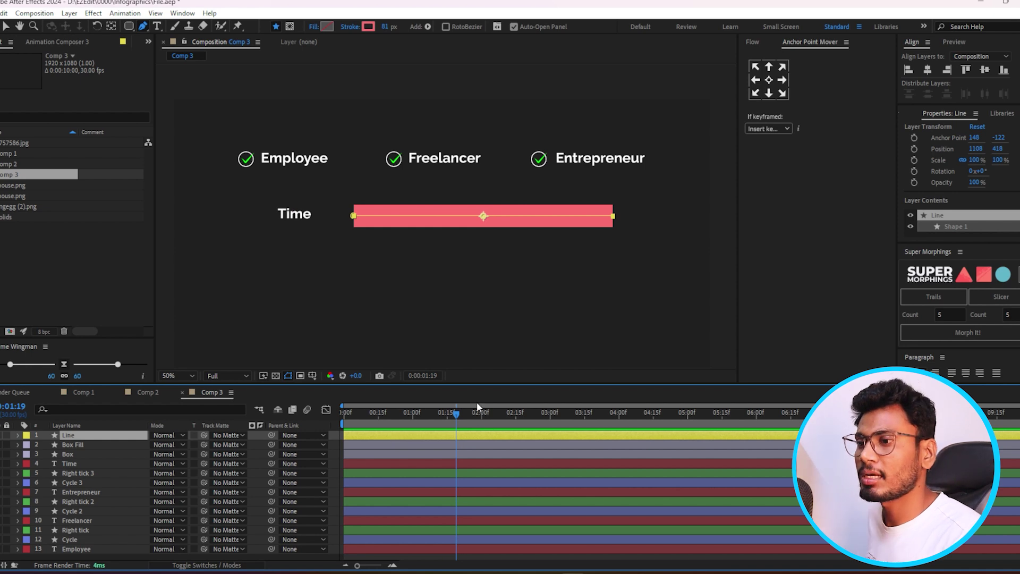
pyautogui.click(427, 27)
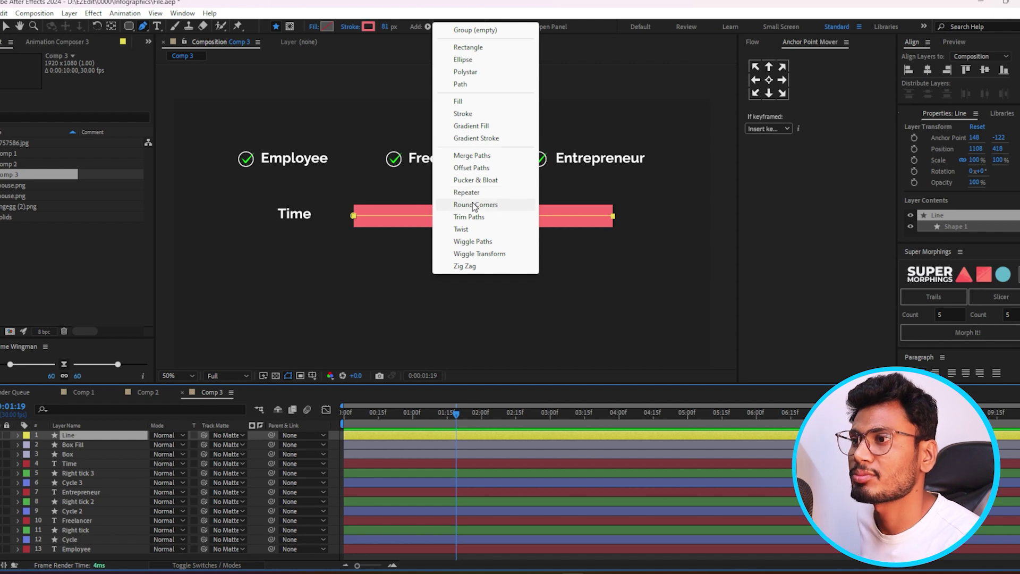
# Add Trim Paths to Line, keyframing End from 1% at 0:00 to 100% at 1:00
pyautogui.click(473, 217)
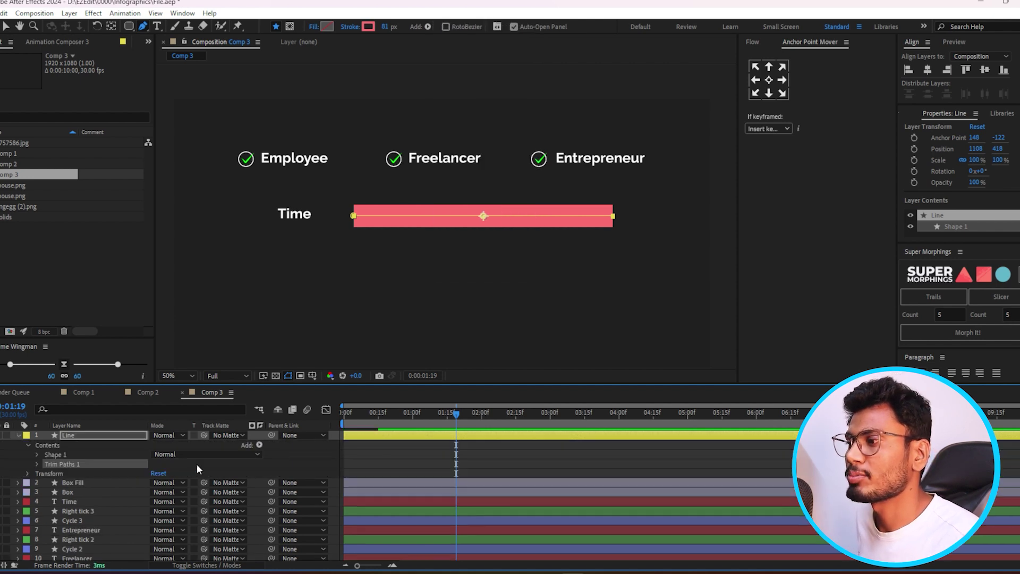
pyautogui.click(412, 416)
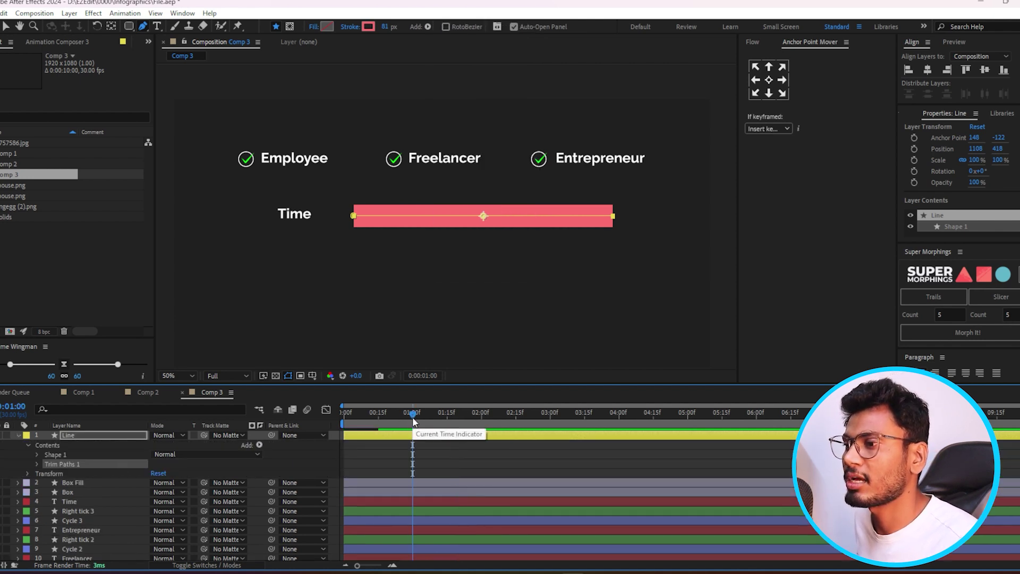
pyautogui.click(37, 464)
pyautogui.click(56, 482)
pyautogui.press('Home')
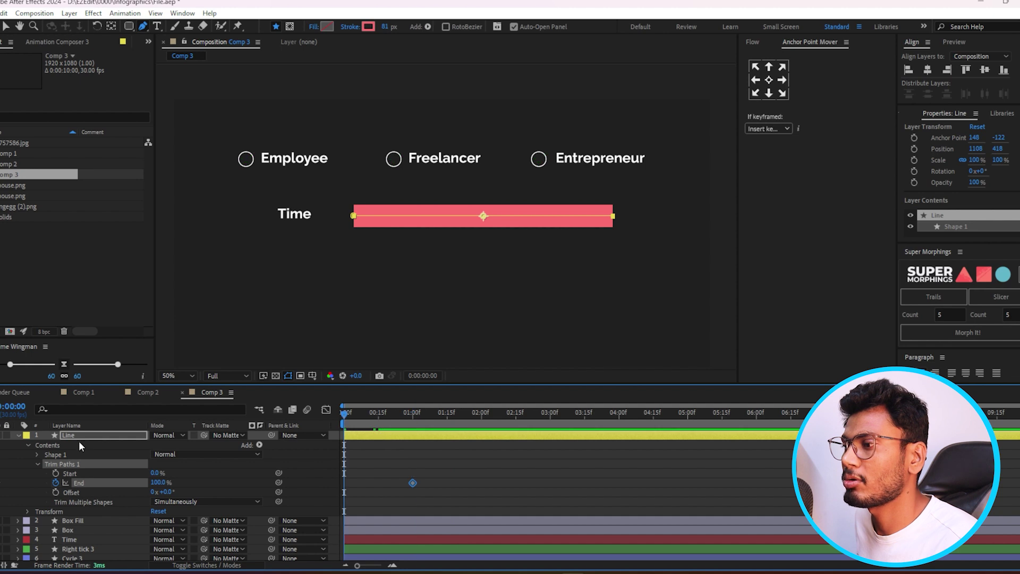
pyautogui.write('1')
pyautogui.press('Return')
pyautogui.click(405, 469)
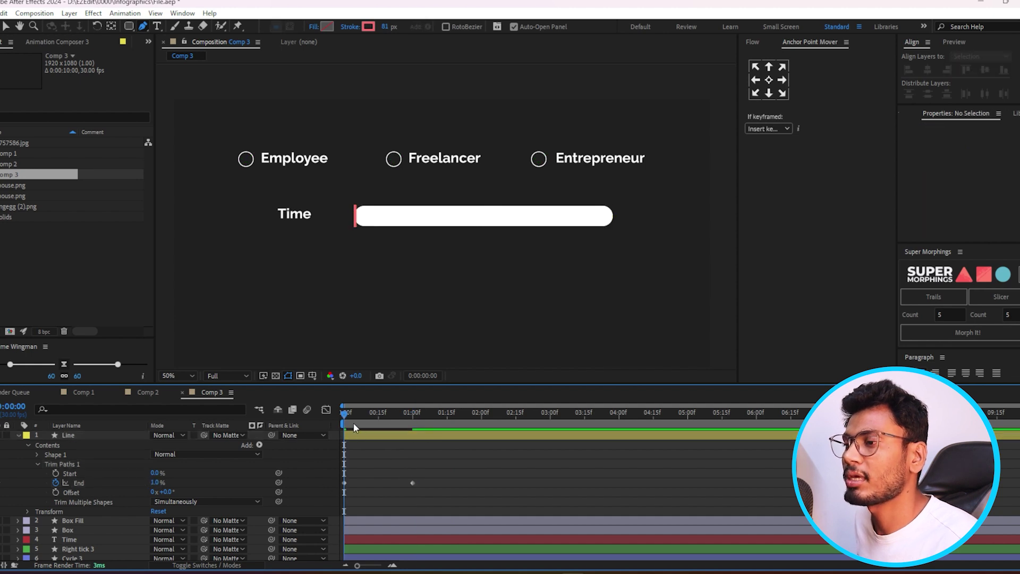
pyautogui.click(344, 482)
pyautogui.moveTo(352, 412); pyautogui.dragTo(436, 415)
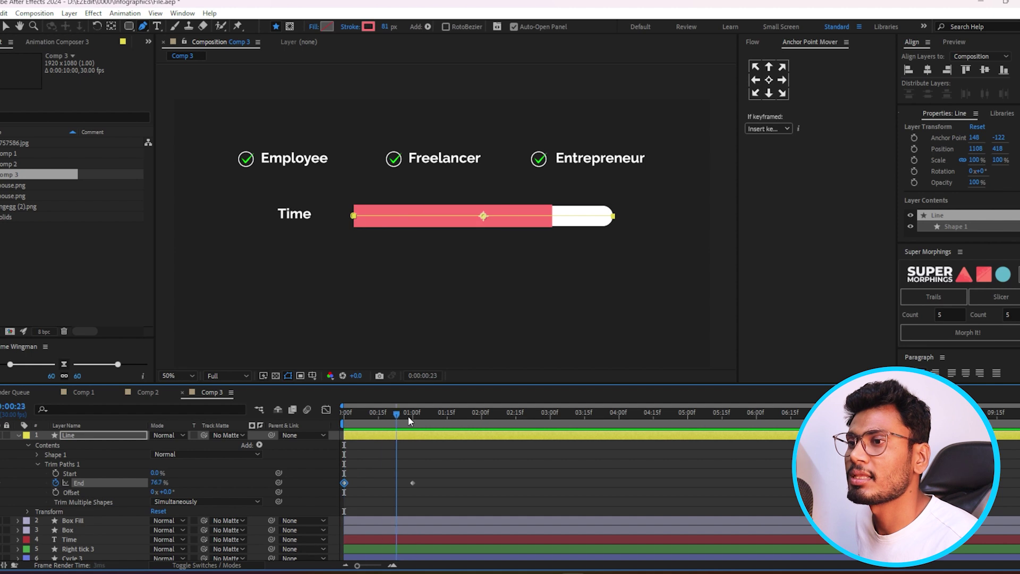
pyautogui.moveTo(435, 415); pyautogui.dragTo(402, 415)
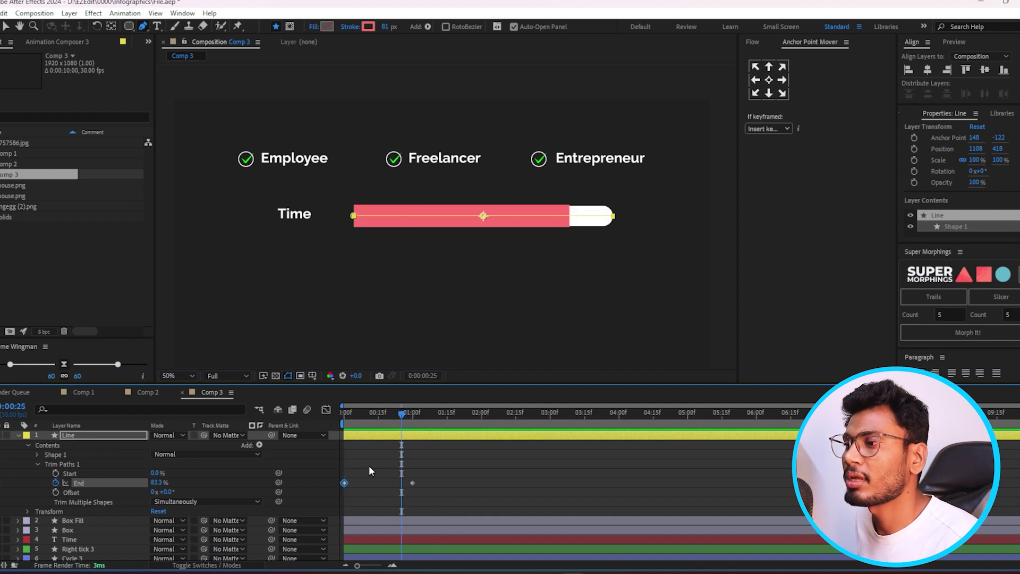
# Set the Line stroke's Line Cap to Round Cap
pyautogui.click(36, 455)
pyautogui.click(46, 473)
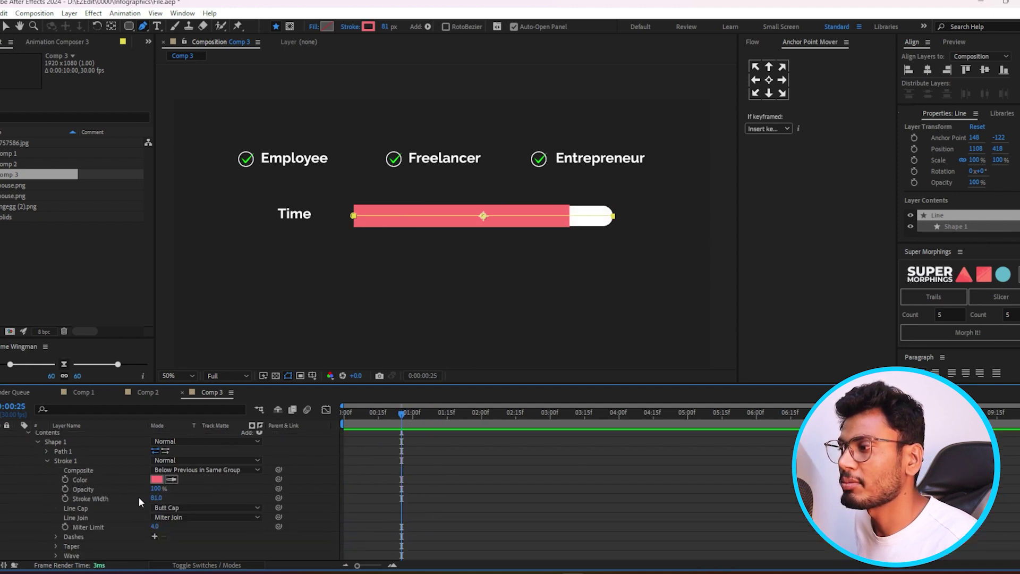
pyautogui.click(181, 508)
pyautogui.click(187, 532)
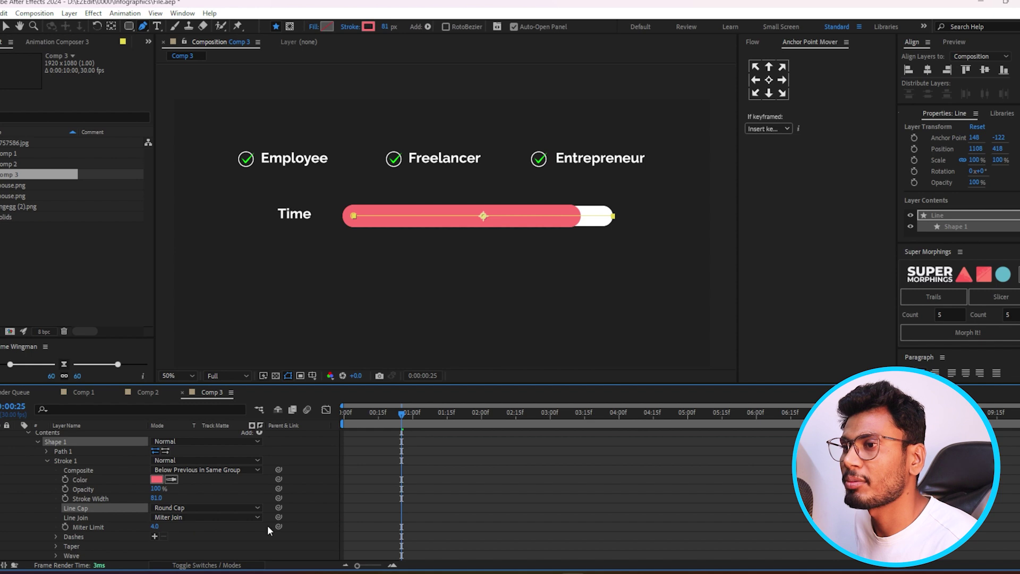
pyautogui.click(445, 467)
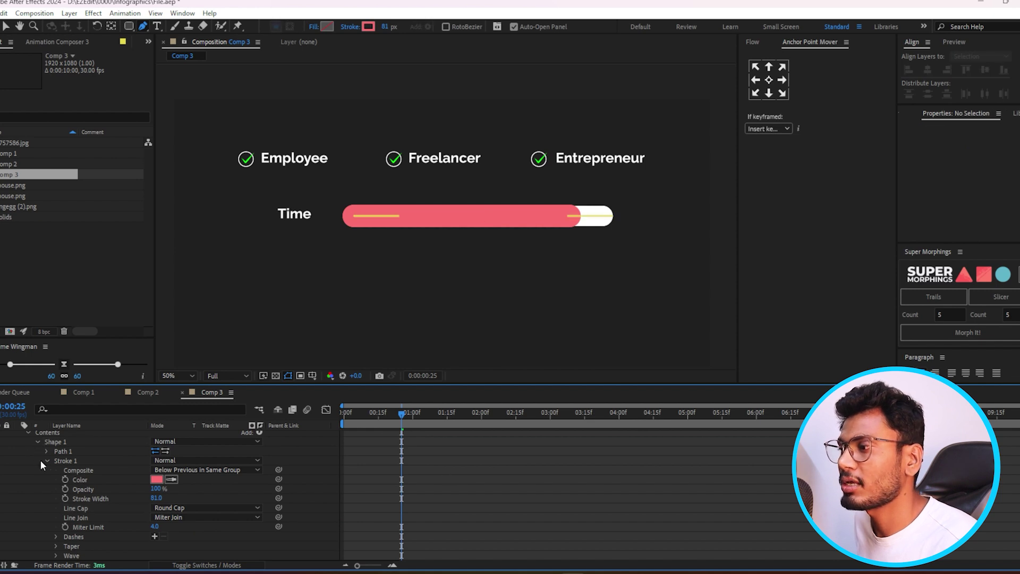
# Set Box Fill as the Line layer's track matte and replay the bar animation
pyautogui.scroll(3, 39, 460)
pyautogui.click(17, 435)
pyautogui.click(108, 450)
pyautogui.moveTo(384, 414)
pyautogui.mouseDown()
pyautogui.moveTo(412, 413)
pyautogui.moveTo(359, 416)
pyautogui.moveTo(429, 419)
pyautogui.moveTo(328, 417)
pyautogui.moveTo(386, 432)
pyautogui.moveTo(52, 449)
pyautogui.mouseUp()
pyautogui.click(76, 435)
# Vertically centre Time on its bar, then duplicate the four-layer row three times, each shifted down
pyautogui.keyDown('shift'); pyautogui.click(73, 465); pyautogui.keyUp('shift')
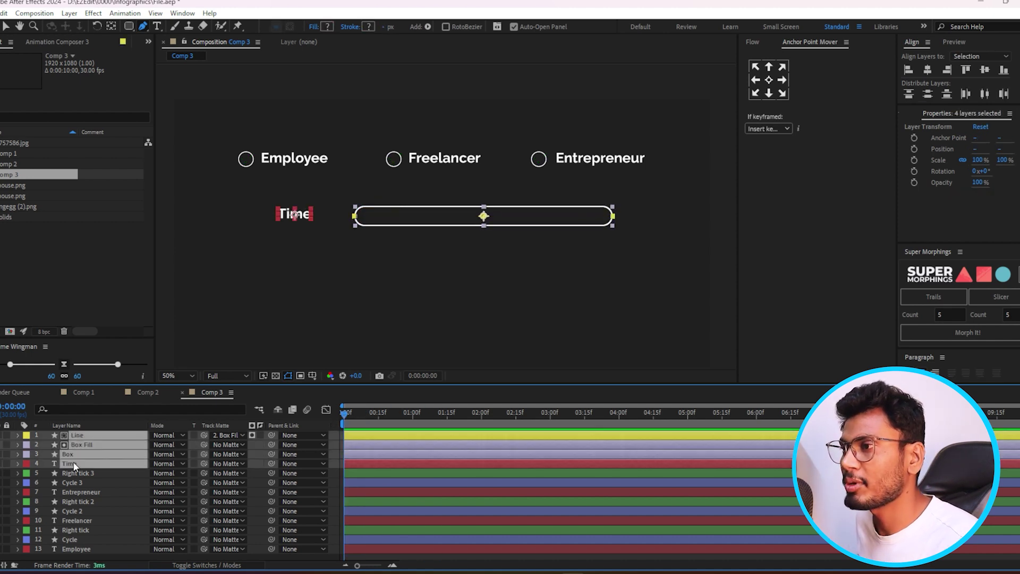
pyautogui.click(983, 70)
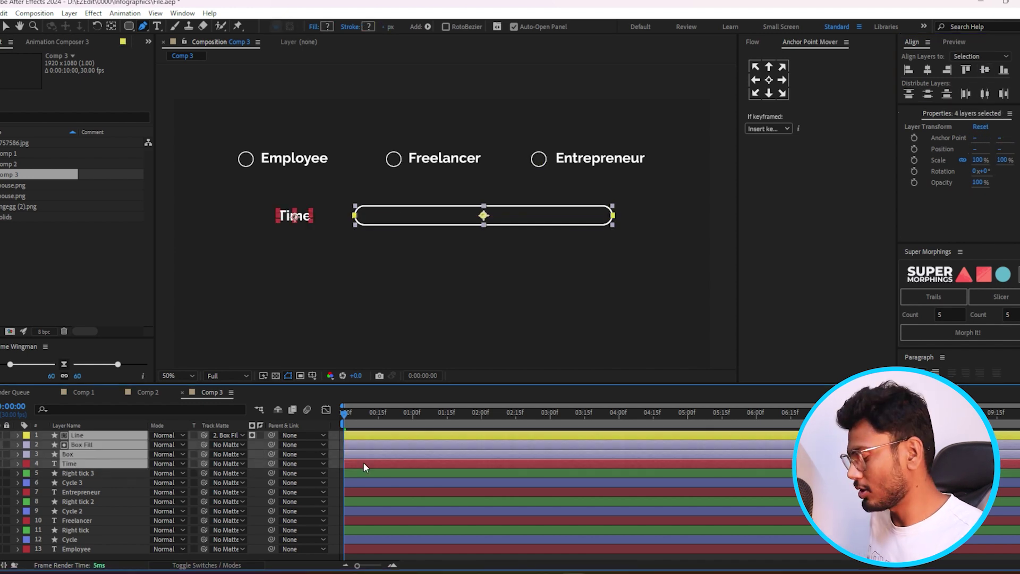
pyautogui.hotkey('ctrl', 'd')
pyautogui.hotkey('ctrl', 'shift', ']')
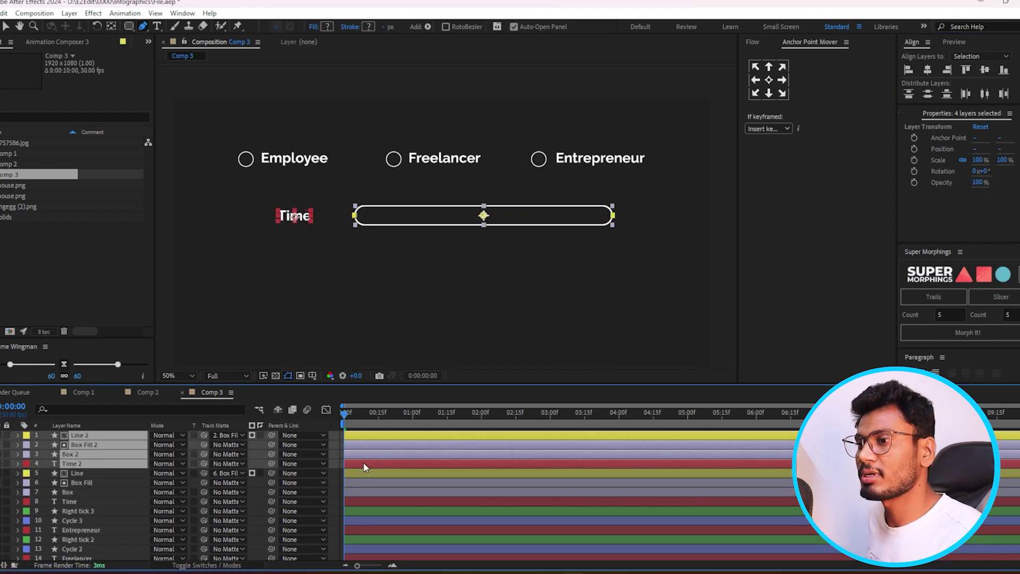
pyautogui.hotkey('shift', 'Down')
pyautogui.hotkey('shift', 'Down')
pyautogui.hotkey('shift', 'Down')
pyautogui.hotkey('shift', 'Down')
pyautogui.hotkey('shift', 'Down')
pyautogui.hotkey('shift', 'Down')
pyautogui.hotkey('shift', 'Down')
pyautogui.hotkey('shift', 'Down')
pyautogui.hotkey('shift', 'Down')
pyautogui.hotkey('shift', 'Down')
pyautogui.hotkey('shift', 'Down')
pyautogui.hotkey('ctrl', 'd')
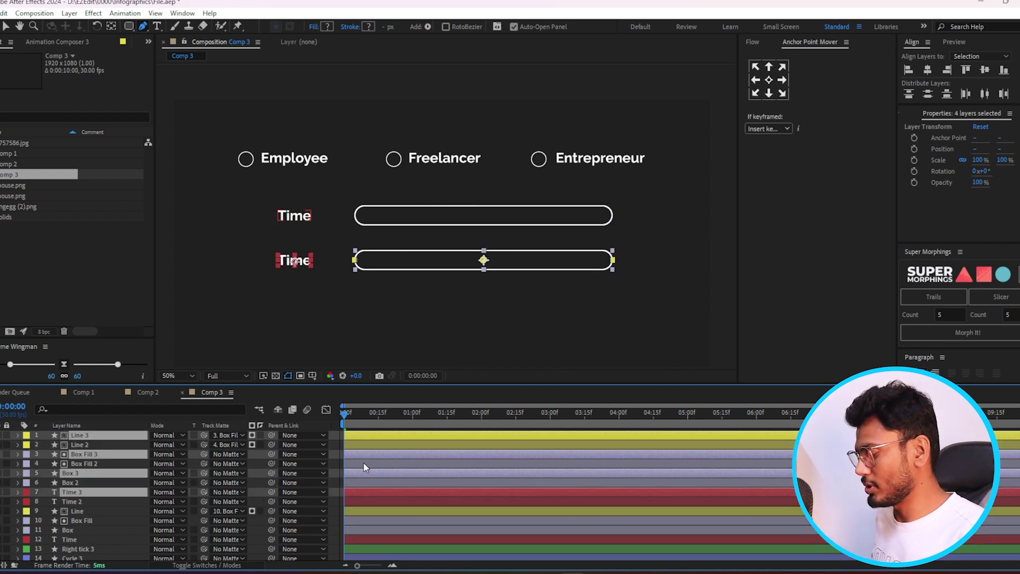
pyautogui.hotkey('ctrl', 'shift', ']')
pyautogui.hotkey('shift', 'Down')
pyautogui.hotkey('shift', 'Down')
pyautogui.hotkey('shift', 'Down')
pyautogui.hotkey('shift', 'Down')
pyautogui.hotkey('shift', 'Down')
pyautogui.hotkey('shift', 'Down')
pyautogui.hotkey('shift', 'Down')
pyautogui.hotkey('shift', 'Down')
pyautogui.hotkey('shift', 'Down')
pyautogui.hotkey('shift', 'Down')
pyautogui.hotkey('ctrl', 'd')
pyautogui.hotkey('shift', 'Down')
pyautogui.hotkey('shift', 'Down')
pyautogui.hotkey('shift', 'Down')
pyautogui.scroll(-2, 430, 215)
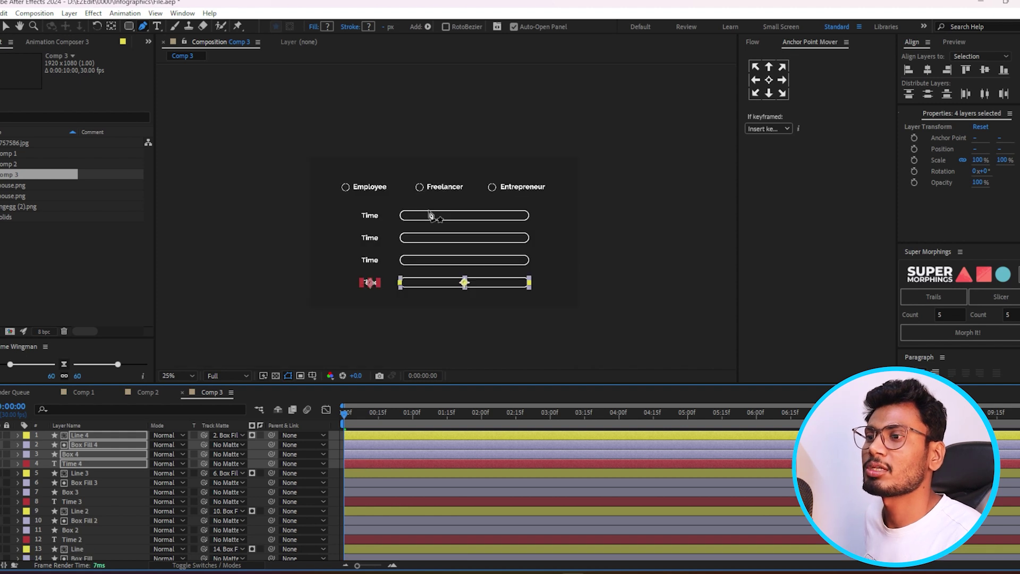
# Left-align the Risk, Freedom, Money and Time labels, then scrub to preview the bars filling
pyautogui.press('v')
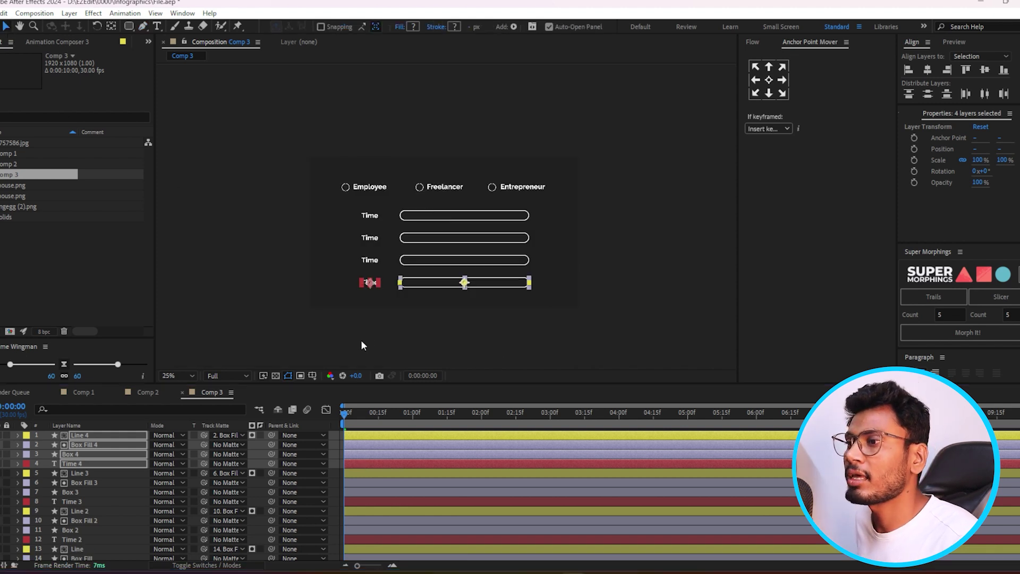
pyautogui.click(367, 334)
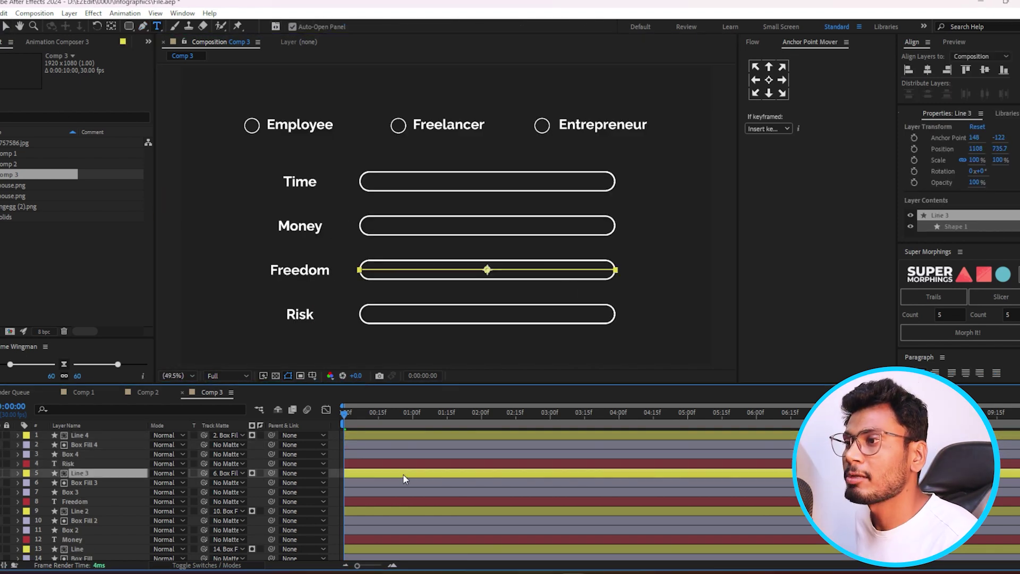
pyautogui.click(371, 467)
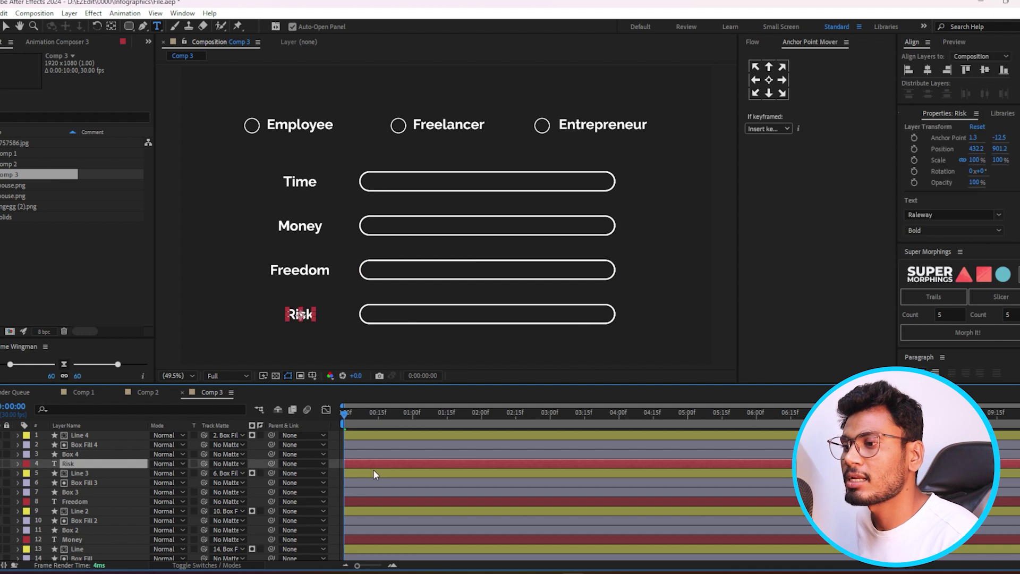
pyautogui.keyDown('ctrl'); pyautogui.click(378, 501); pyautogui.keyUp('ctrl')
pyautogui.keyDown('ctrl'); pyautogui.click(379, 540); pyautogui.keyUp('ctrl')
pyautogui.scroll(-1, 428, 514)
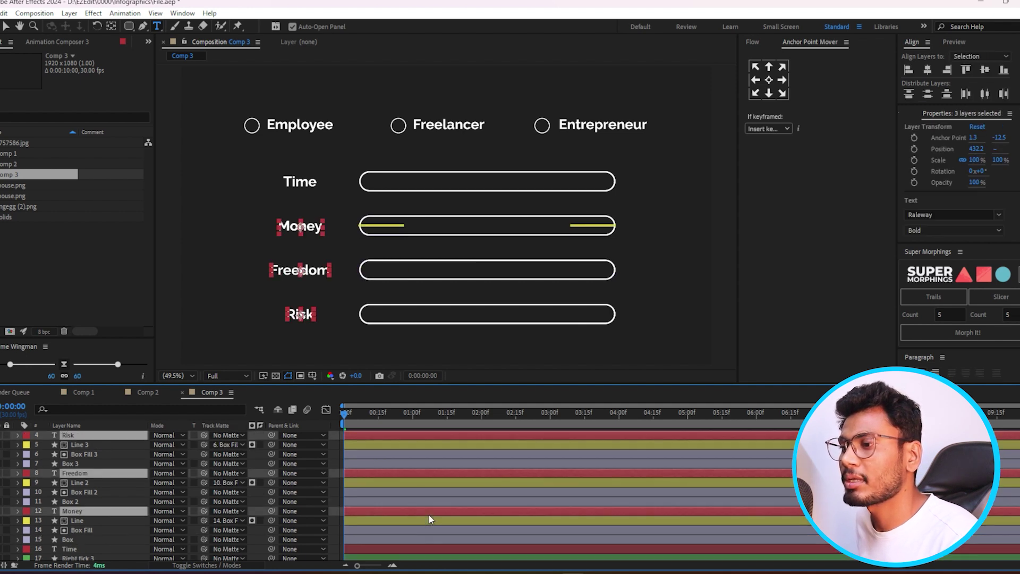
pyautogui.keyDown('ctrl'); pyautogui.click(382, 547); pyautogui.keyUp('ctrl')
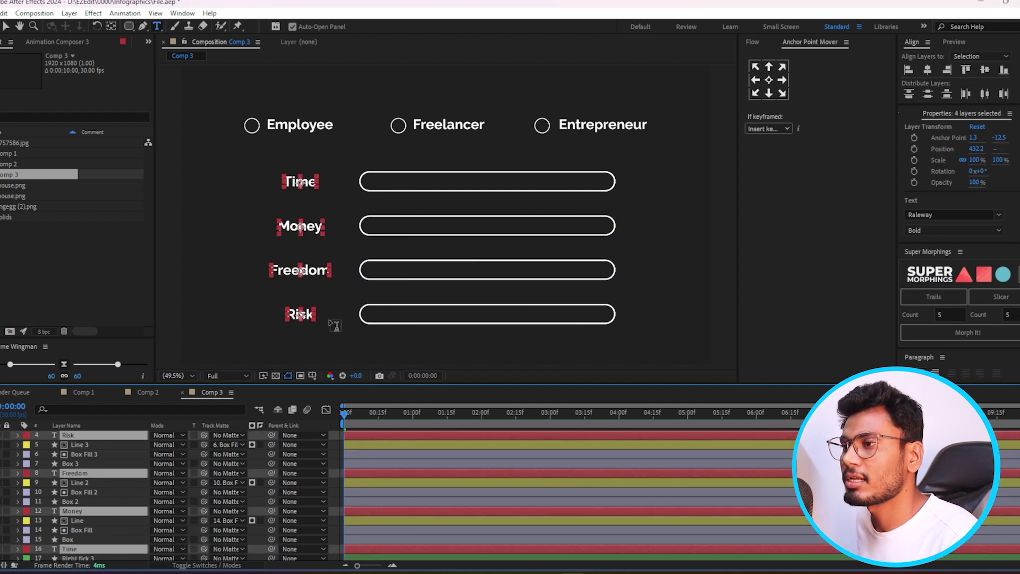
pyautogui.click(908, 70)
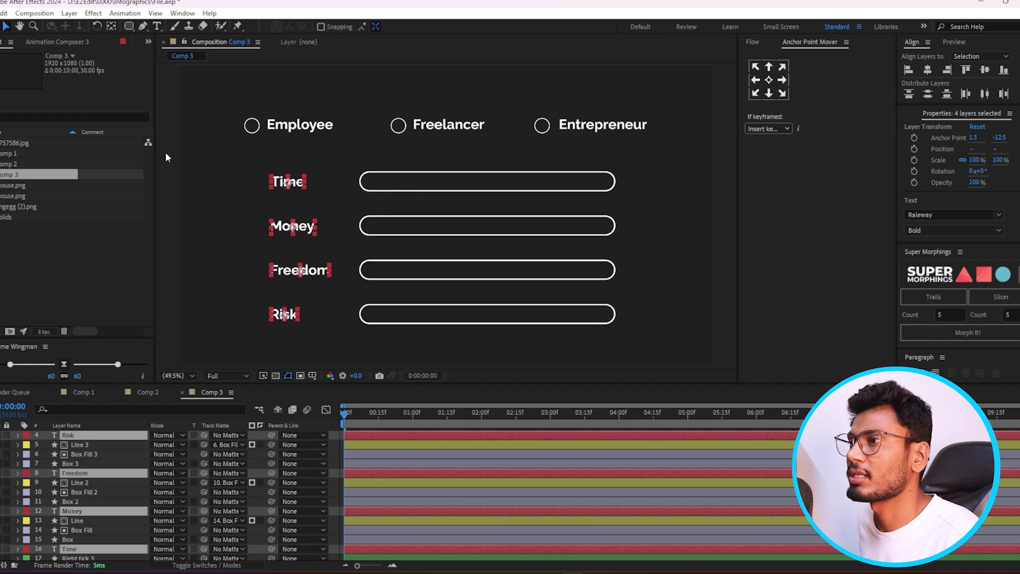
pyautogui.click(253, 228)
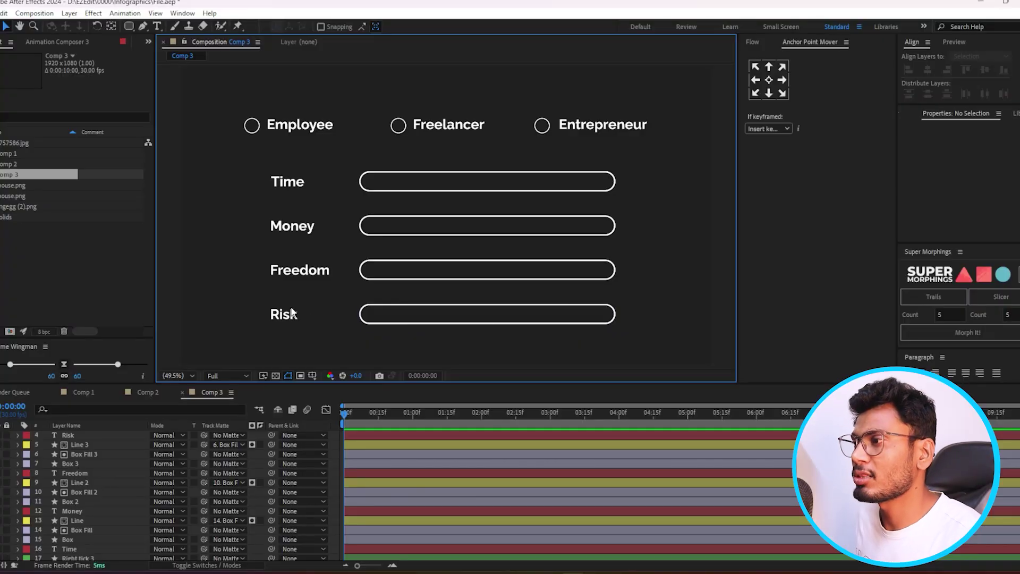
pyautogui.click(48, 253)
pyautogui.moveTo(378, 421)
pyautogui.mouseDown()
pyautogui.moveTo(367, 421)
pyautogui.moveTo(520, 431)
pyautogui.mouseUp()
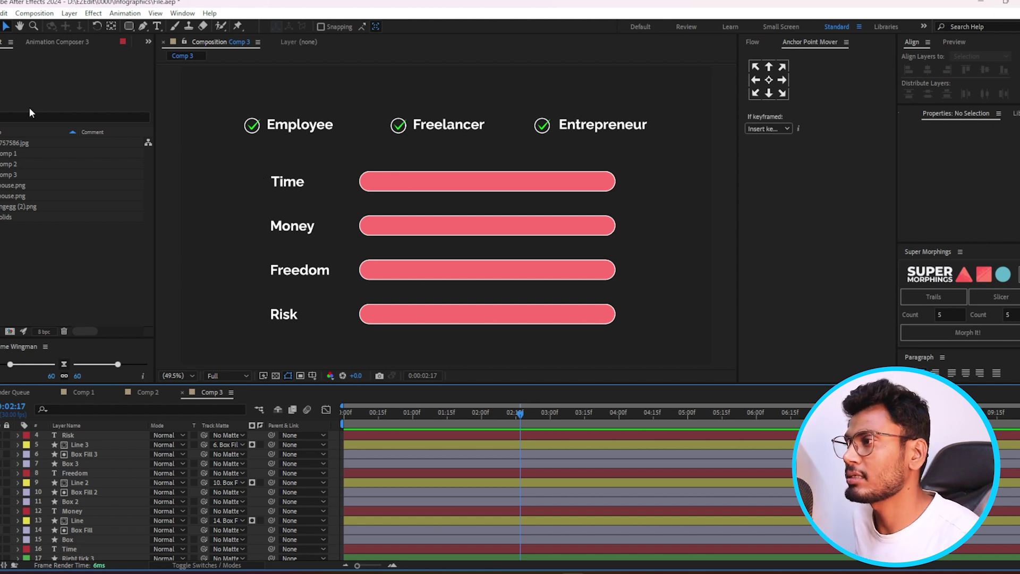
# Select mouse.png and pngegg (2).png in the Project panel and drag both into the composition
pyautogui.click(22, 206)
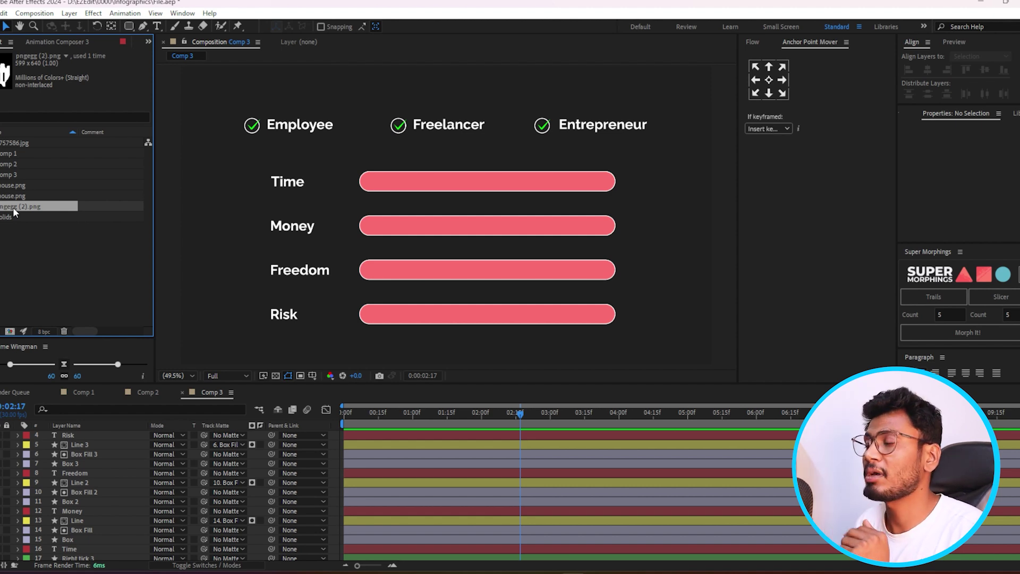
pyautogui.click(24, 195)
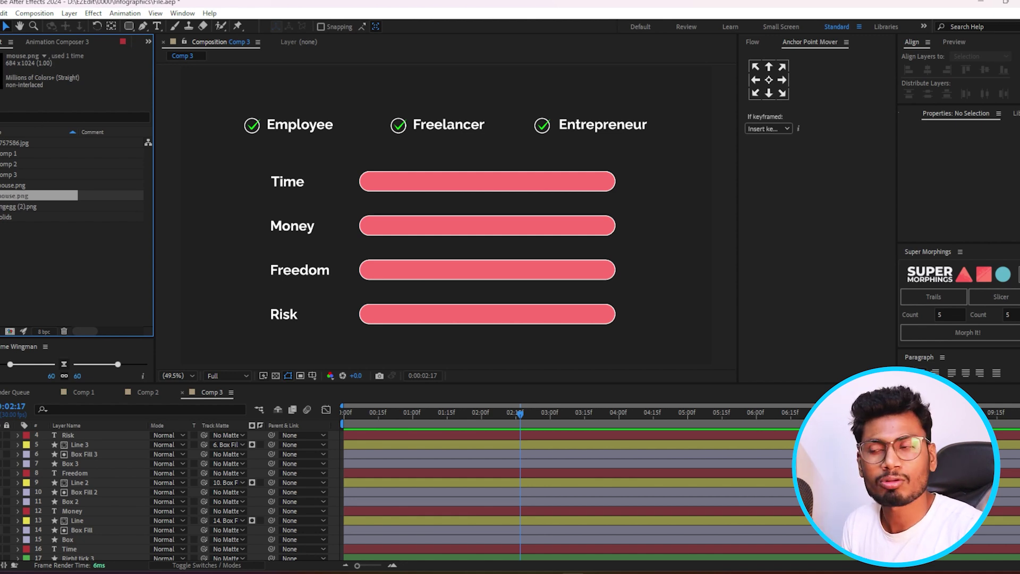
pyautogui.keyDown('shift'); pyautogui.click(21, 207); pyautogui.keyUp('shift')
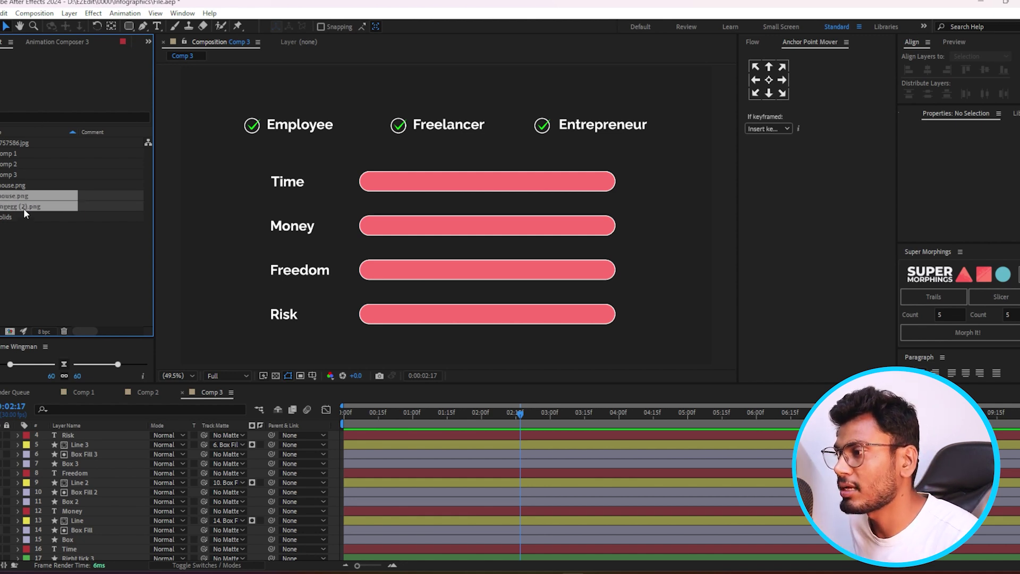
pyautogui.moveTo(23, 208); pyautogui.dragTo(53, 437)
# Add both cursor images as layers, shrink the arrow image, and move it below the Employee checkmark
pyautogui.click(82, 435)
pyautogui.press('s')
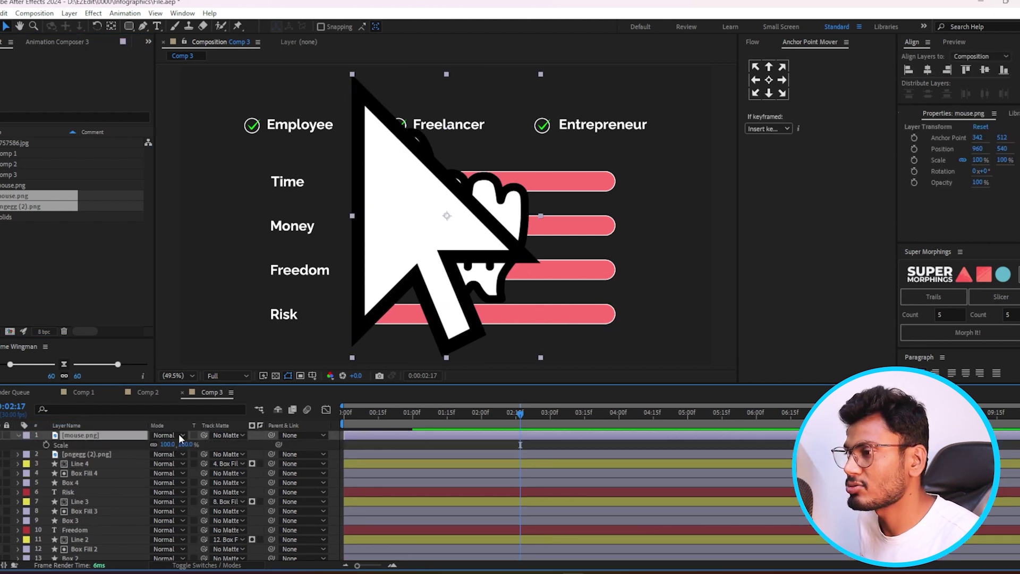
pyautogui.click(166, 445)
pyautogui.write('50')
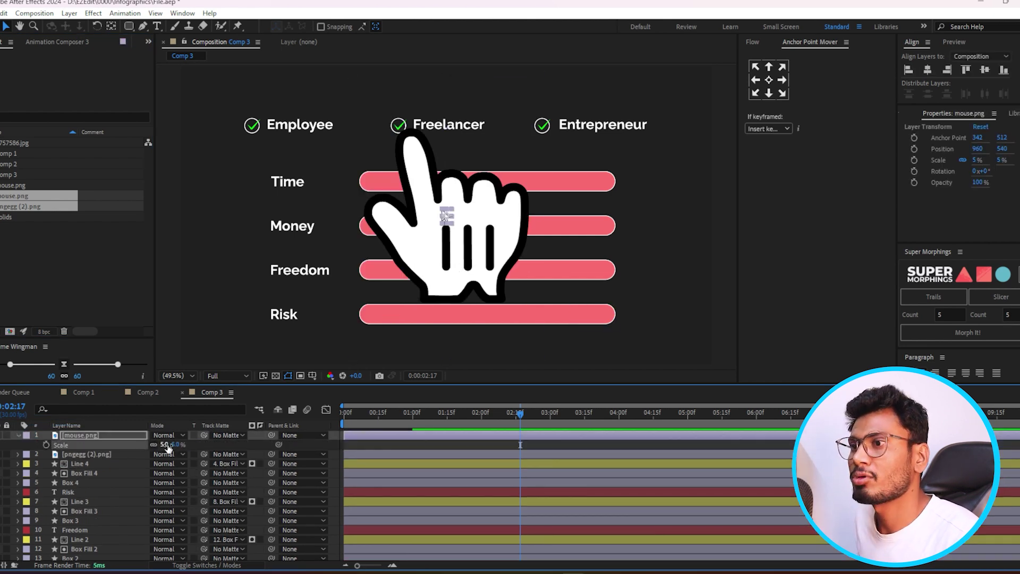
pyautogui.moveTo(446, 215); pyautogui.dragTo(252, 147)
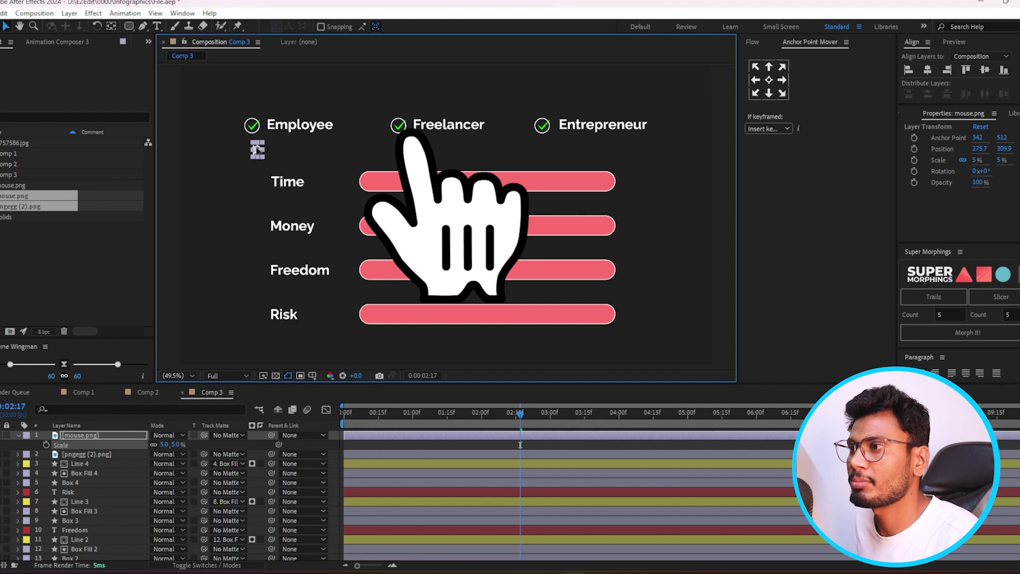
# Scale the hand graphic to 10% and place it on the Employee checkmark
pyautogui.click(398, 212)
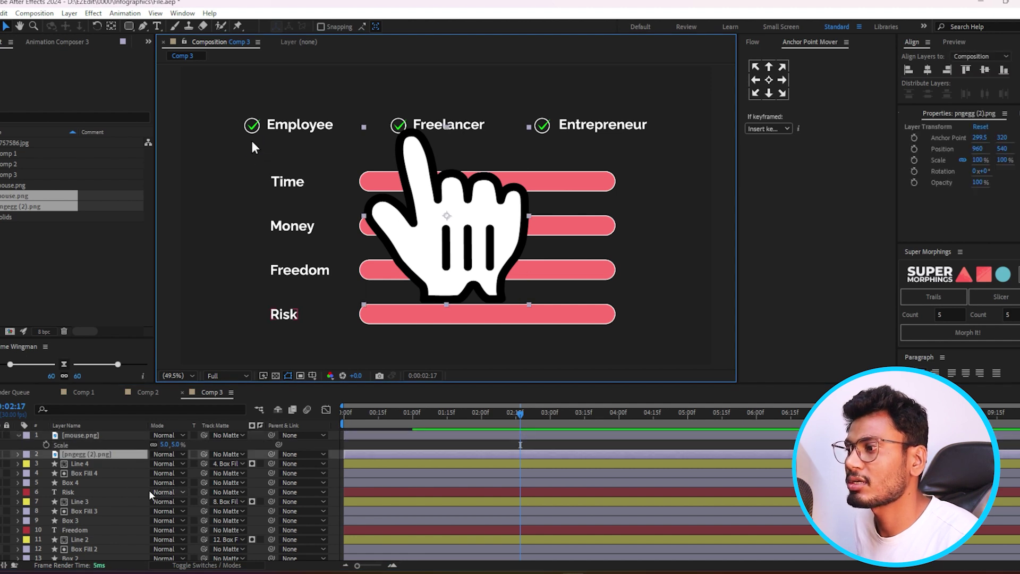
pyautogui.press('s')
pyautogui.click(167, 463)
pyautogui.write('10')
pyautogui.press('Return')
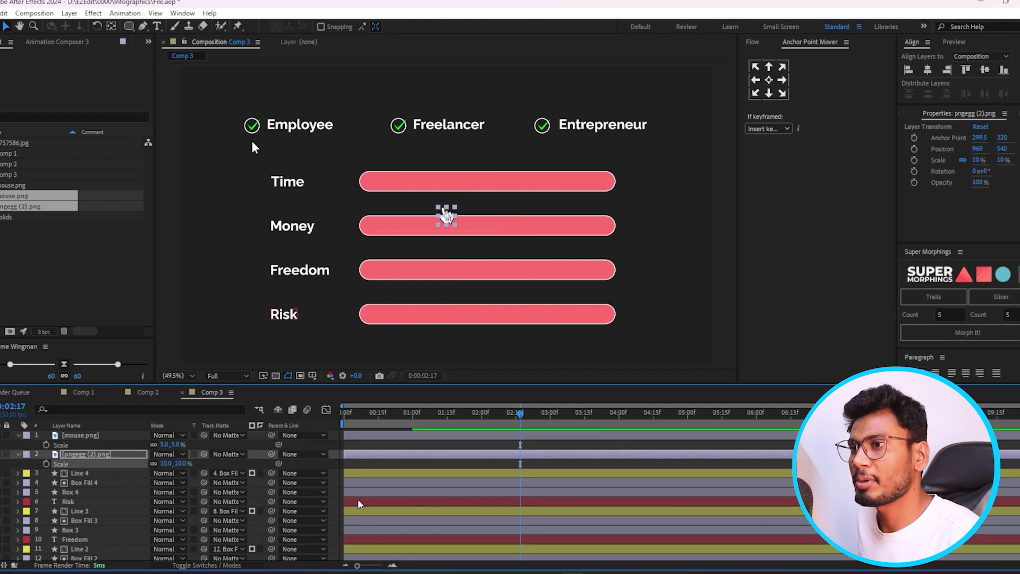
pyautogui.moveTo(447, 217)
pyautogui.mouseDown()
pyautogui.moveTo(255, 144)
pyautogui.moveTo(252, 134)
pyautogui.moveTo(255, 154)
pyautogui.mouseUp()
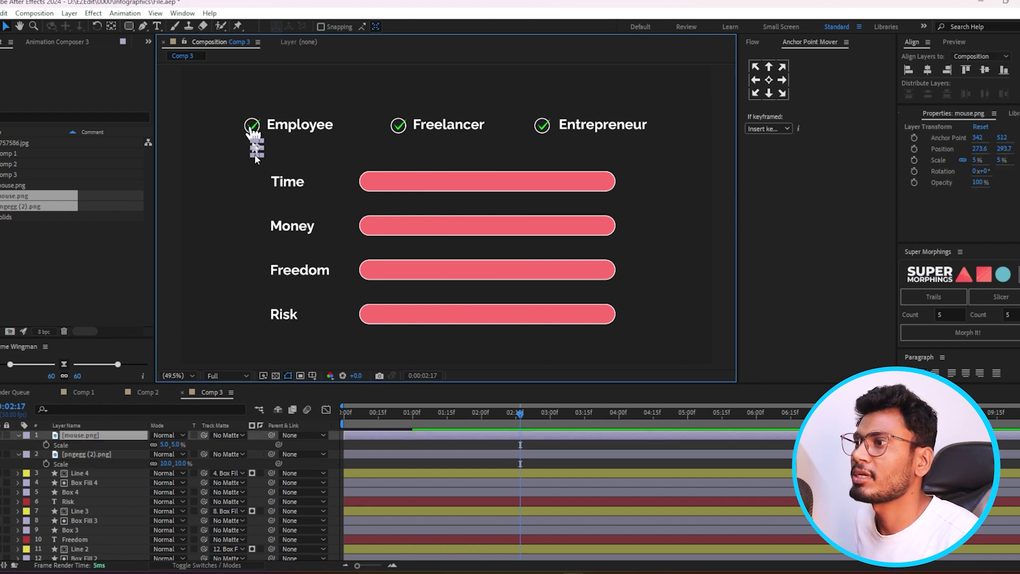
# Set the arrow to 7% scale and nudge it onto the Employee checkmark
pyautogui.click(164, 445)
pyautogui.write('7')
pyautogui.press('Return')
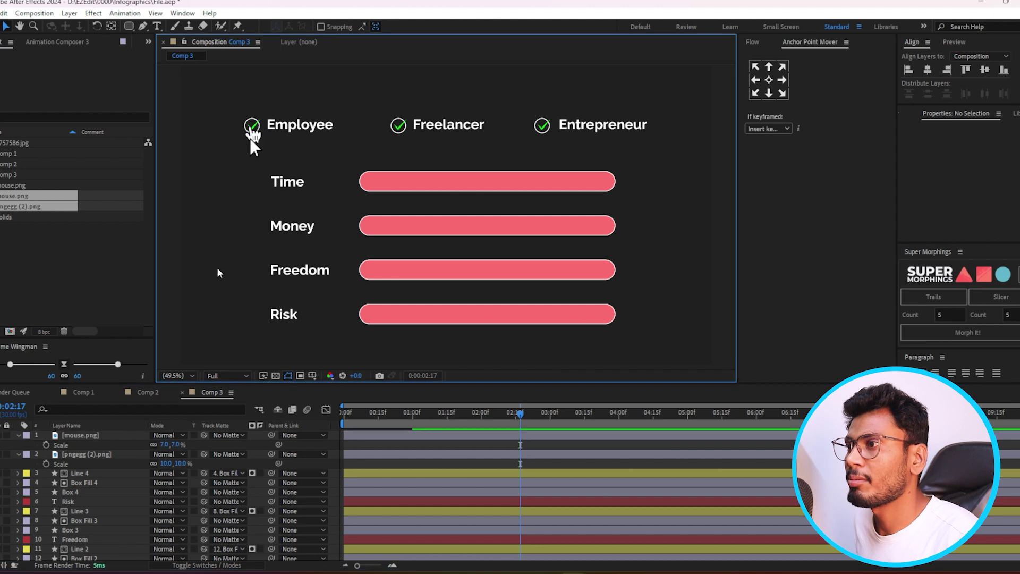
pyautogui.moveTo(254, 145); pyautogui.dragTo(253, 135)
pyautogui.click(221, 205)
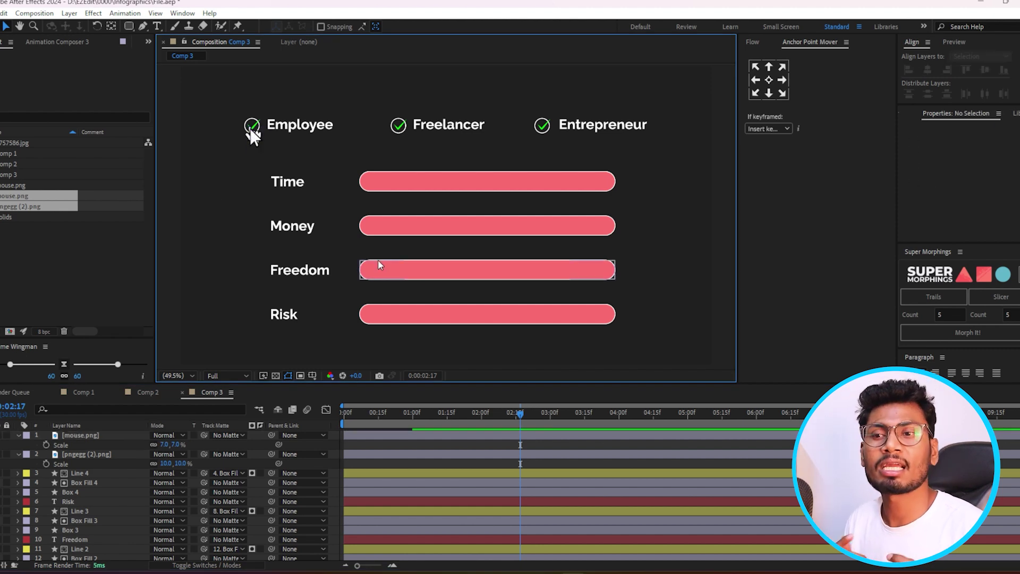
# Parent the arrow image layer to the hand graphic so it follows the hand
pyautogui.click(103, 455)
pyautogui.moveTo(419, 413); pyautogui.dragTo(371, 414)
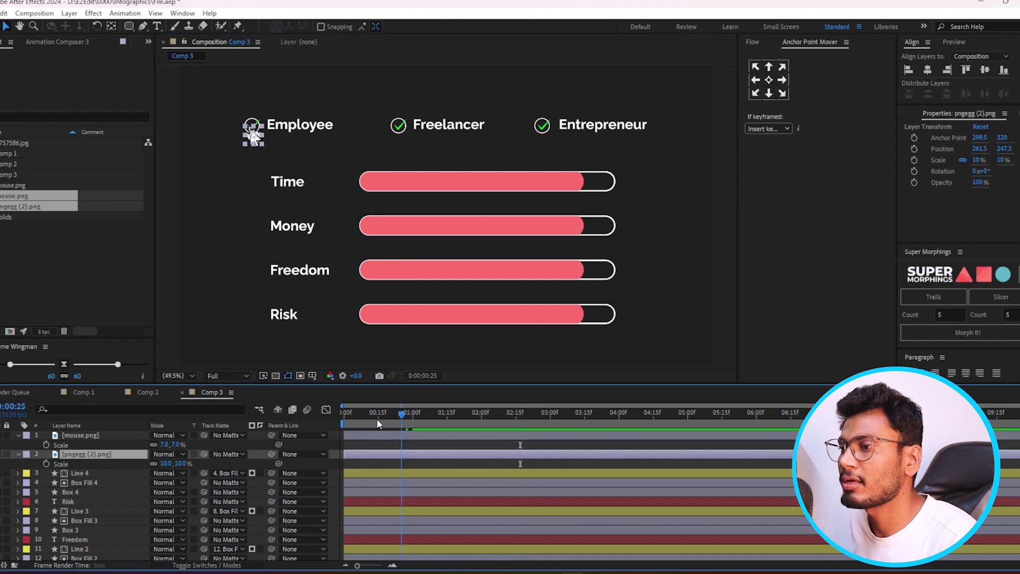
pyautogui.click(117, 436)
pyautogui.moveTo(272, 434); pyautogui.dragTo(111, 455)
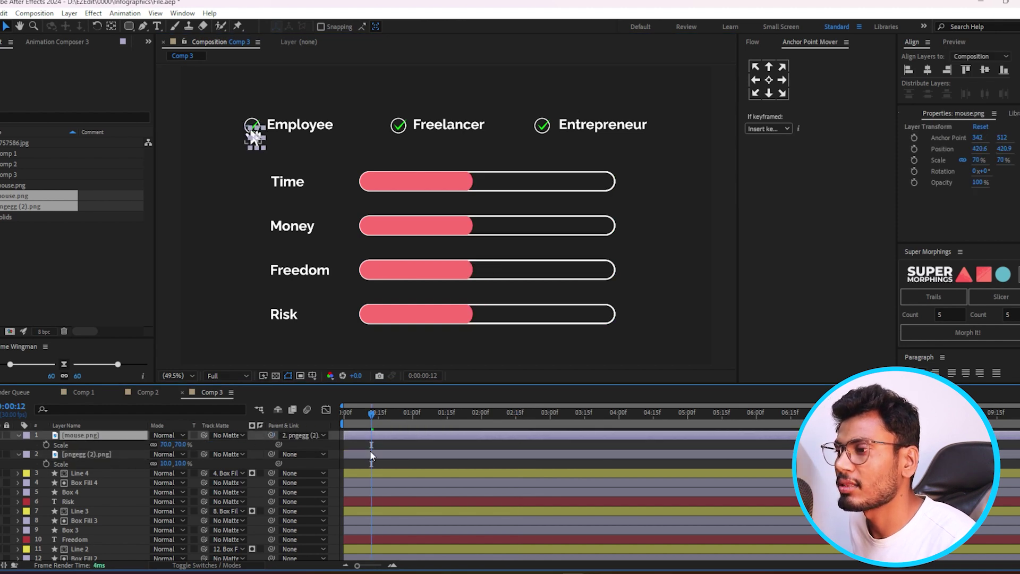
pyautogui.moveTo(369, 414)
pyautogui.mouseDown()
pyautogui.moveTo(349, 424)
pyautogui.moveTo(413, 419)
pyautogui.mouseUp()
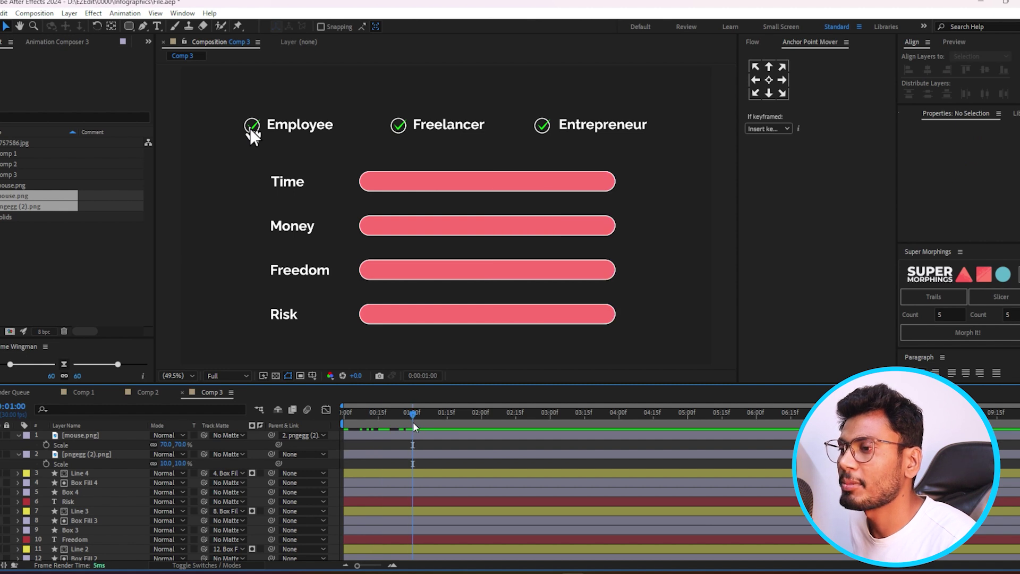
# Keyframe the hand's position so it slides in from off the left edge to Employee
pyautogui.click(412, 454)
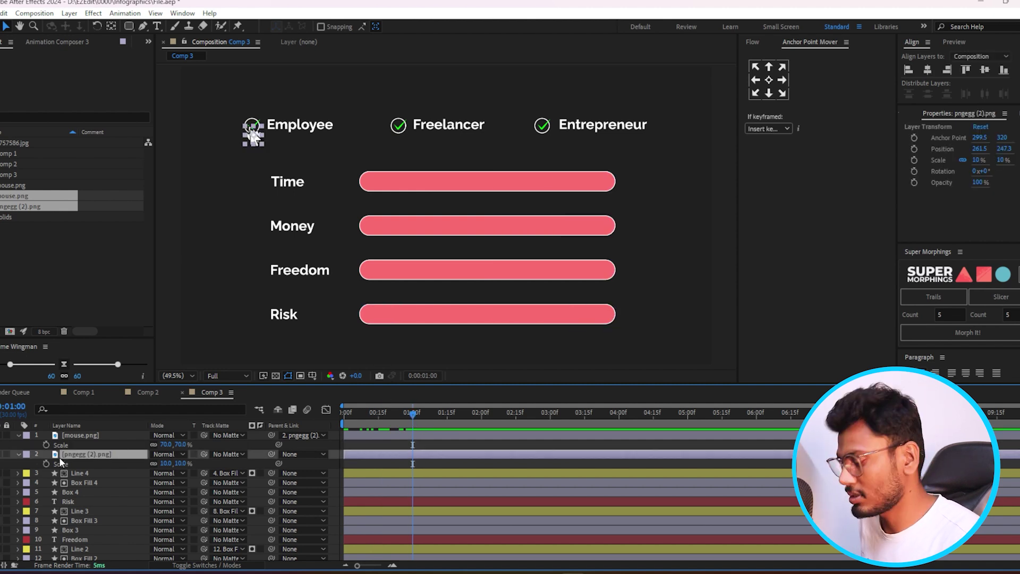
pyautogui.press('p')
pyautogui.click(47, 463)
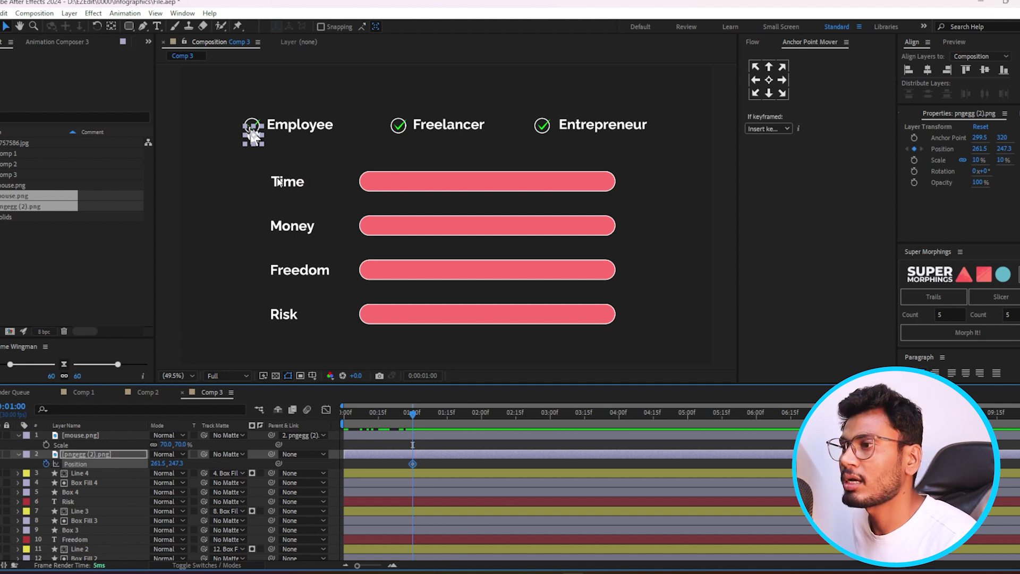
pyautogui.moveTo(355, 415); pyautogui.dragTo(298, 362)
pyautogui.moveTo(254, 143); pyautogui.dragTo(164, 135)
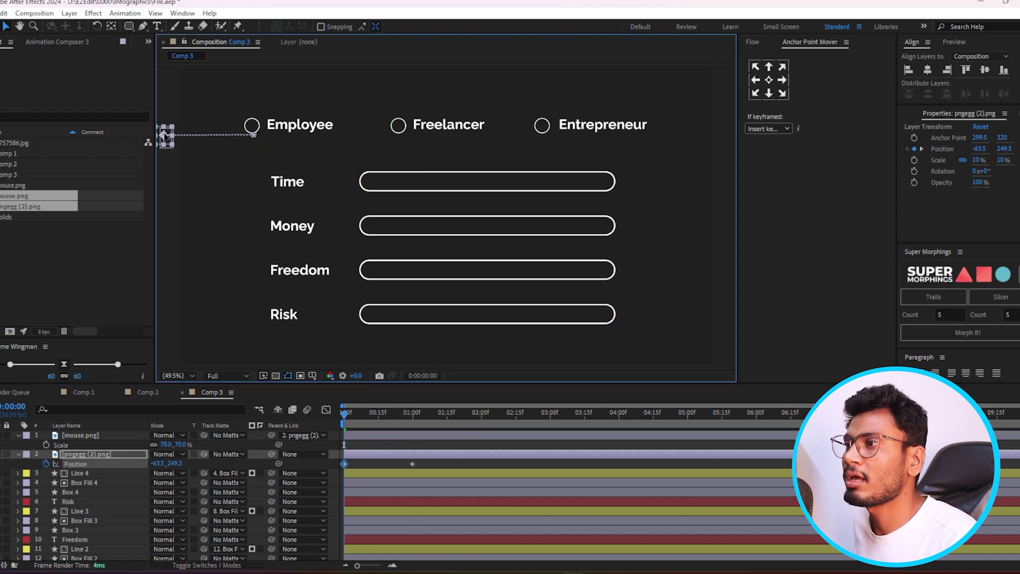
pyautogui.moveTo(346, 412); pyautogui.dragTo(416, 416)
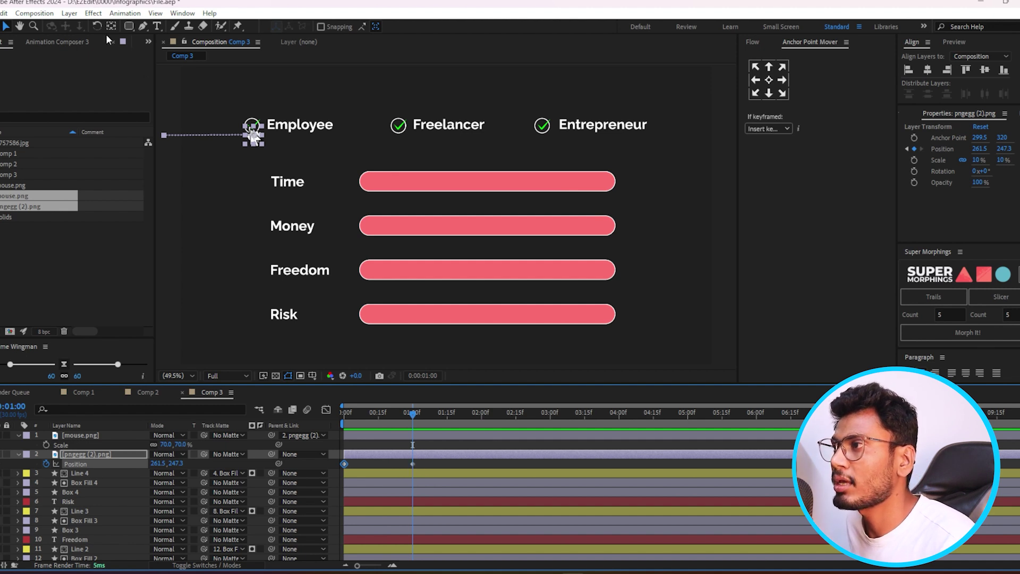
# Curve the hand cursor's motion path with the path-editing tool
pyautogui.click(141, 26)
pyautogui.scroll(2, 254, 149)
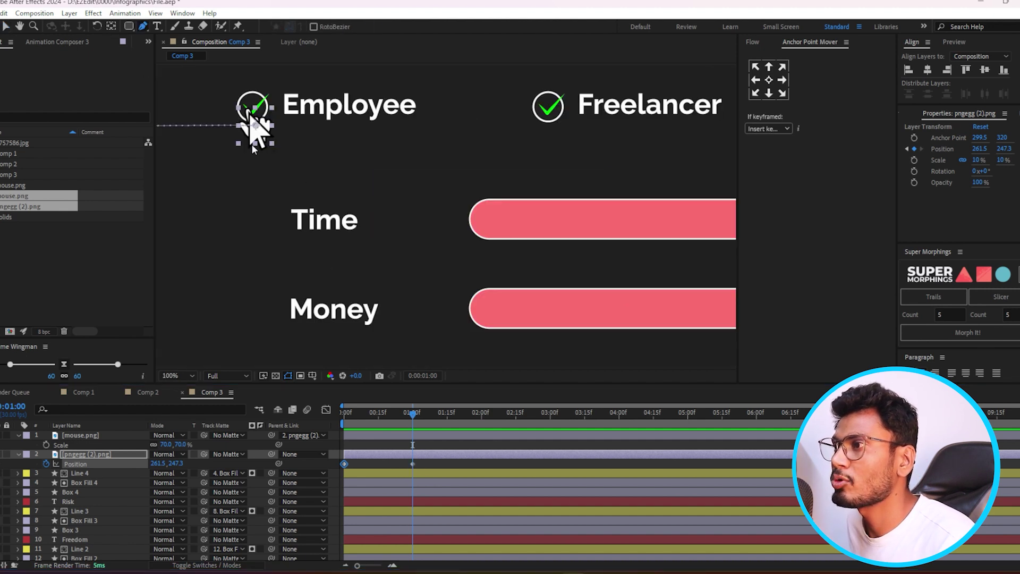
pyautogui.click(255, 126)
pyautogui.moveTo(224, 128); pyautogui.dragTo(179, 220)
pyautogui.press('h')
pyautogui.moveTo(273, 168); pyautogui.dragTo(520, 186)
pyautogui.press('g')
pyautogui.moveTo(425, 239); pyautogui.dragTo(389, 241)
# Preview the cursor moving toward the Employee checkmark
pyautogui.moveTo(409, 412); pyautogui.dragTo(340, 413)
pyautogui.press('space')
pyautogui.click(414, 413)
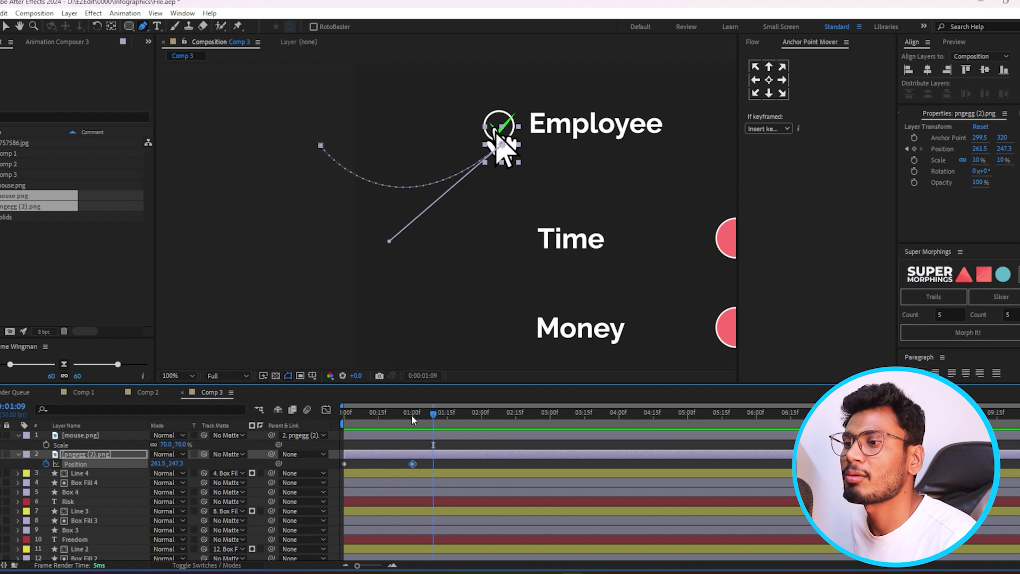
pyautogui.press('space')
# Apply easy ease to both hand position keyframes and replay the animation
pyautogui.press('space')
pyautogui.moveTo(435, 464); pyautogui.dragTo(309, 468)
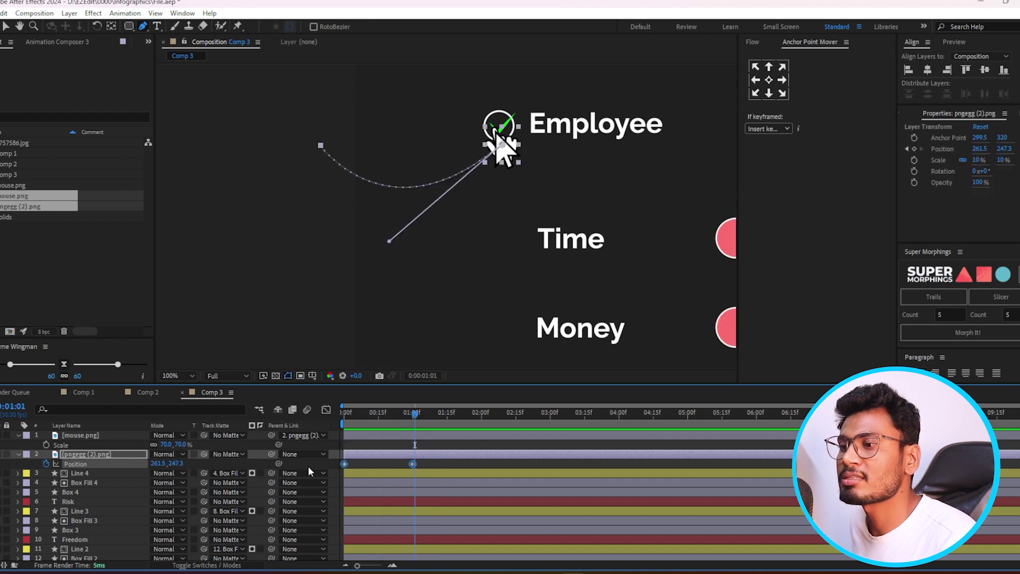
pyautogui.click(64, 364)
pyautogui.press('Home')
pyautogui.press('space')
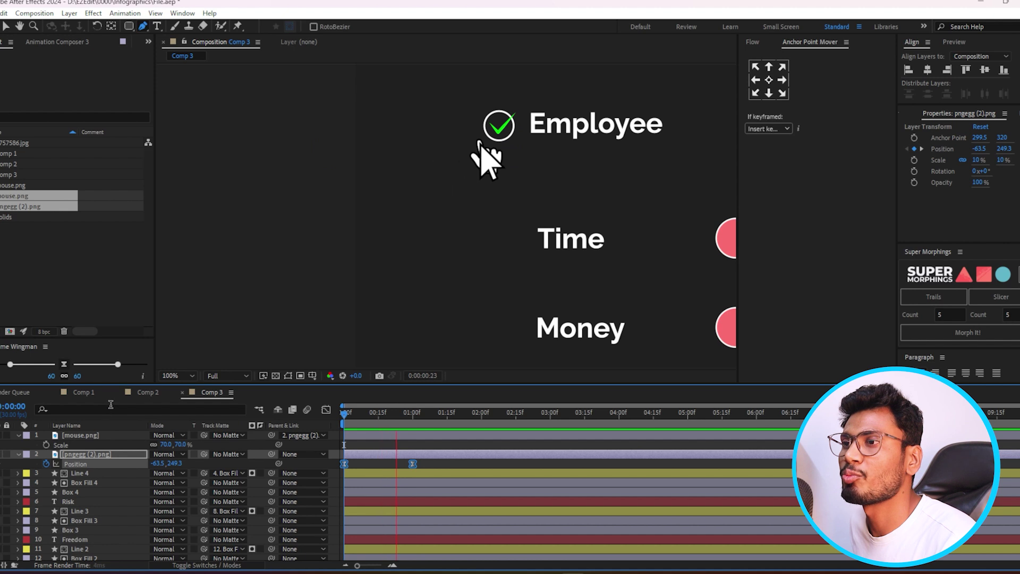
pyautogui.press('space')
pyautogui.press('Home')
pyautogui.press('space')
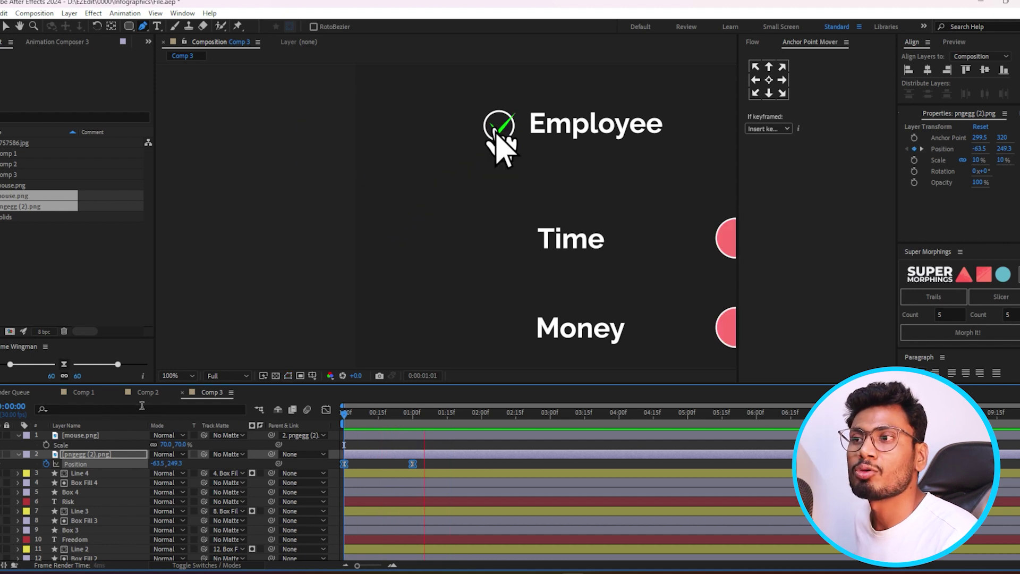
pyautogui.press('space')
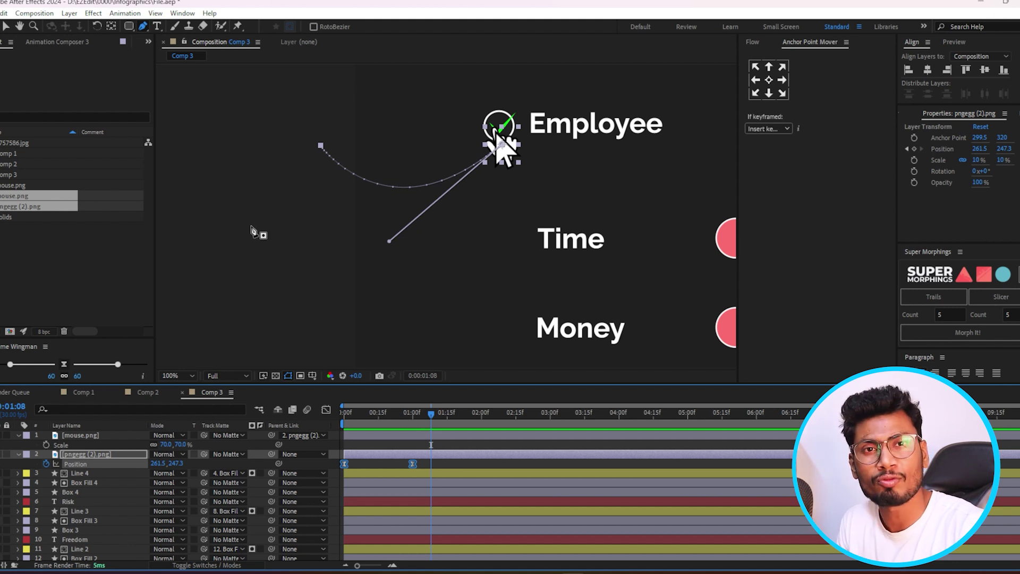
# Deselect the hand layer and scrub the timeline back to 0:00:23
pyautogui.click(445, 459)
pyautogui.click(432, 413)
pyautogui.moveTo(435, 423); pyautogui.dragTo(483, 425)
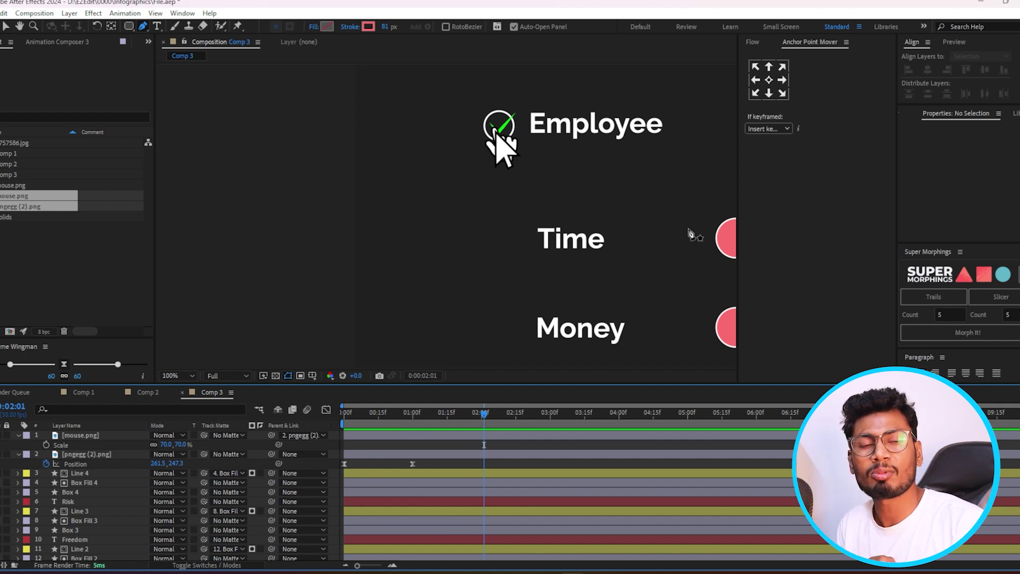
pyautogui.moveTo(484, 412)
pyautogui.mouseDown()
pyautogui.moveTo(396, 427)
pyautogui.moveTo(408, 428)
pyautogui.mouseUp()
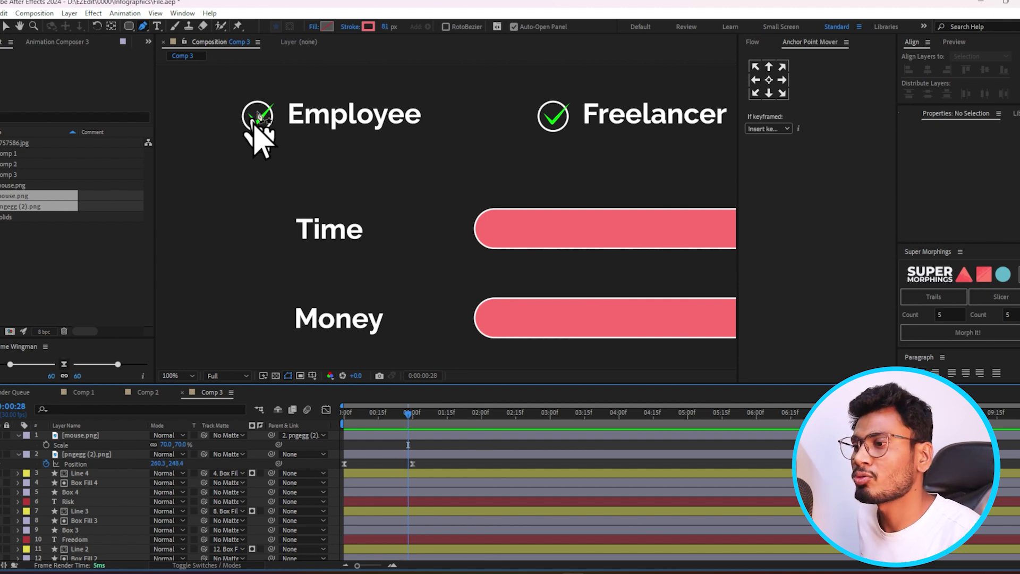
pyautogui.scroll(-5, 399, 505)
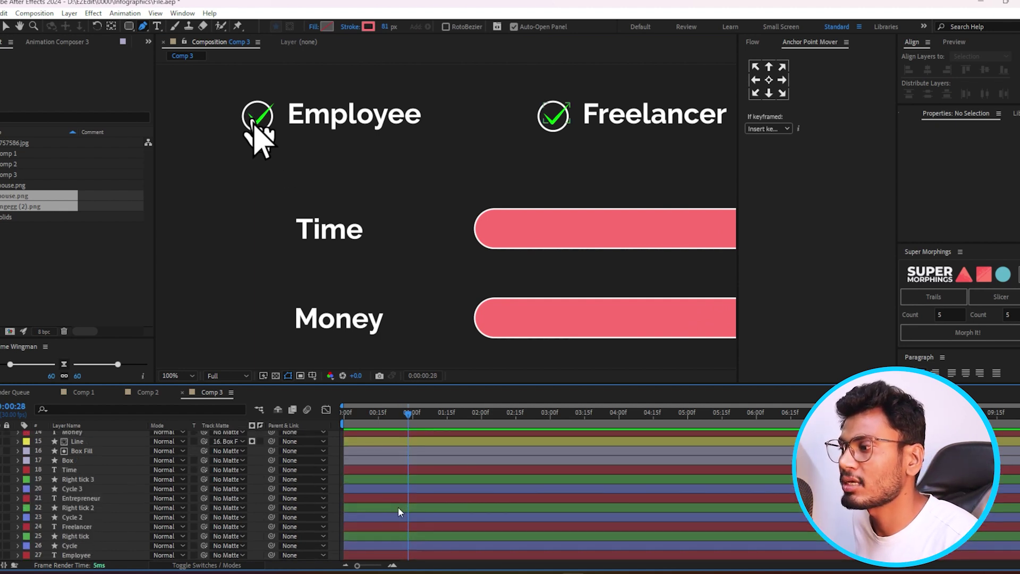
# Shift the Employee Right tick layer to start at about 24 frames, then preview from the start
pyautogui.click(78, 479)
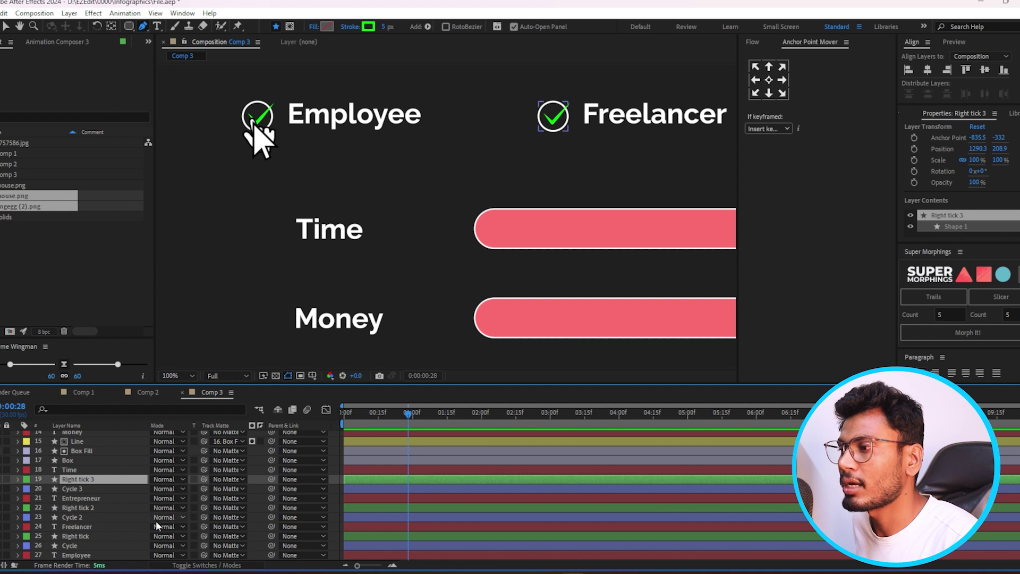
pyautogui.click(77, 536)
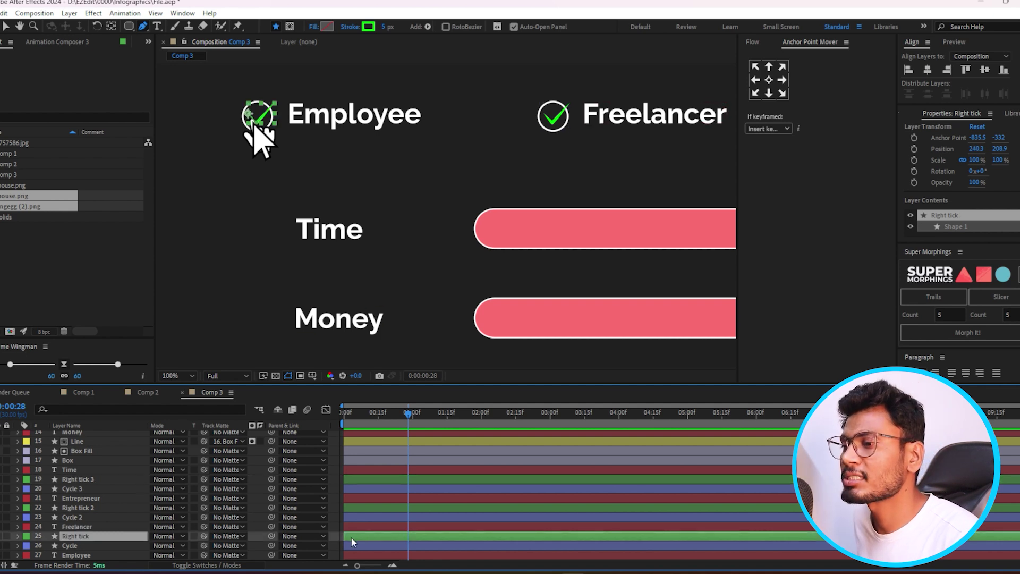
pyautogui.moveTo(351, 538); pyautogui.dragTo(410, 539)
pyautogui.press('Home')
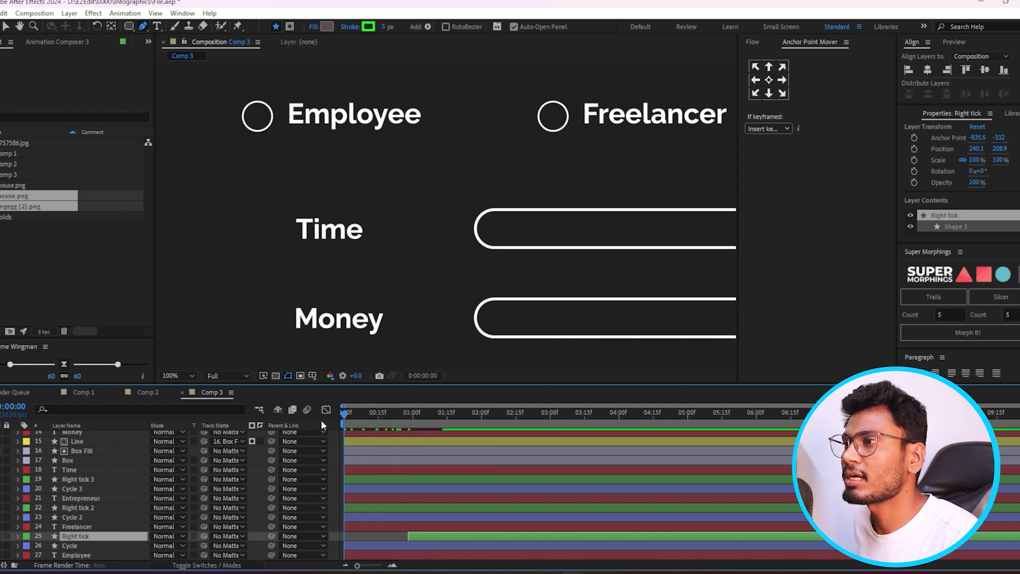
pyautogui.press('space')
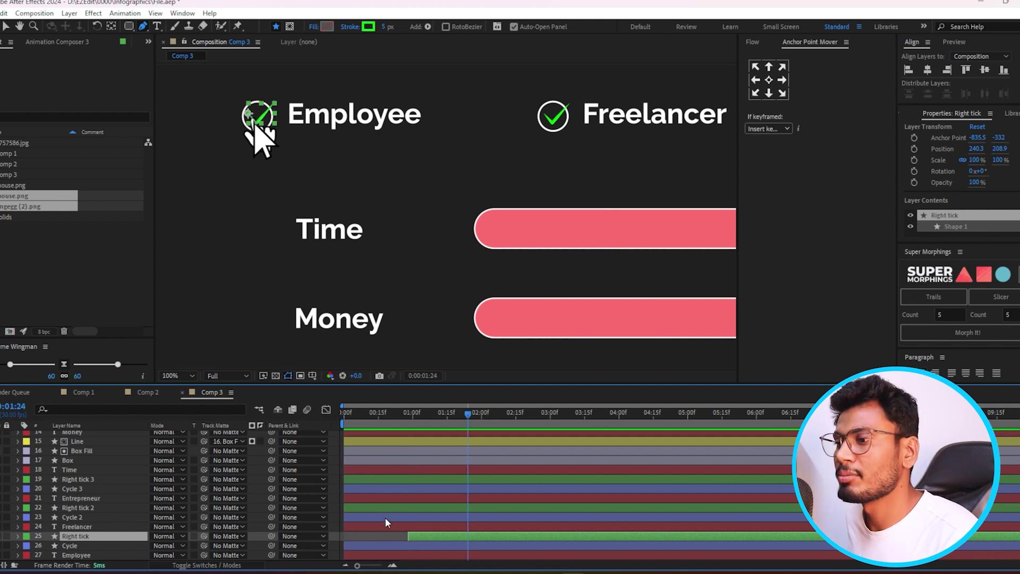
pyautogui.click(386, 534)
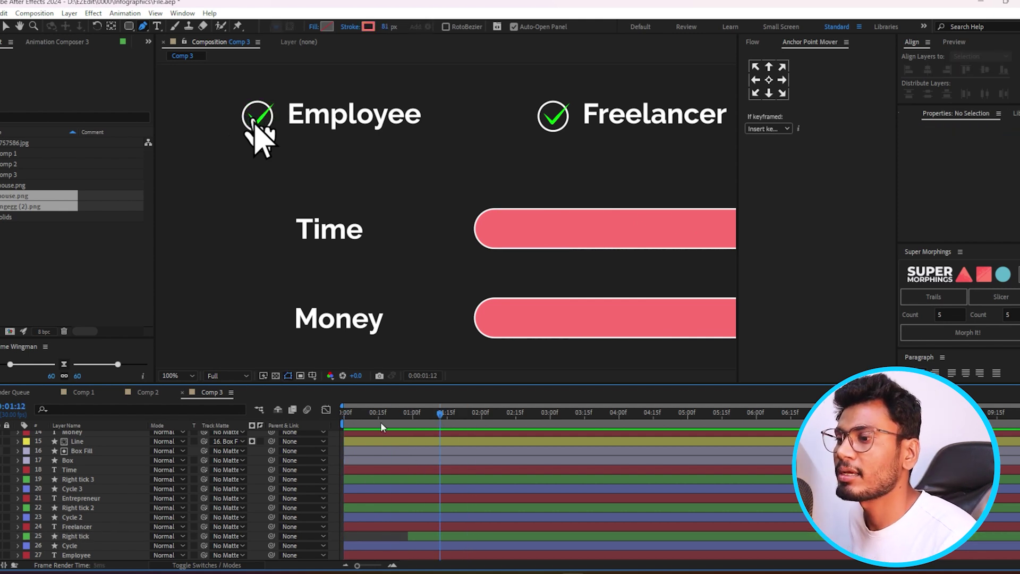
pyautogui.press('Home')
pyautogui.press('space')
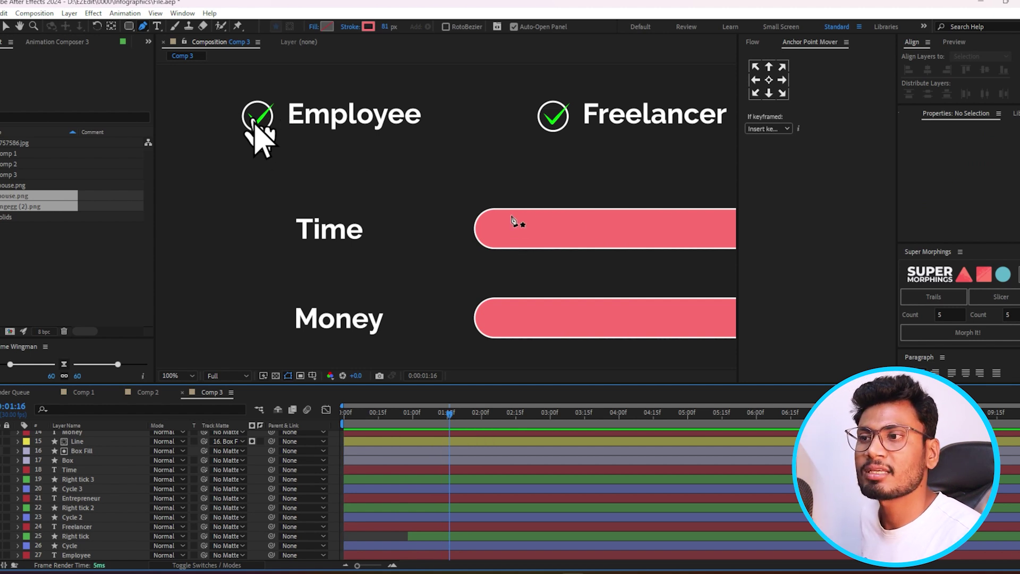
pyautogui.scroll(-4, 472, 223)
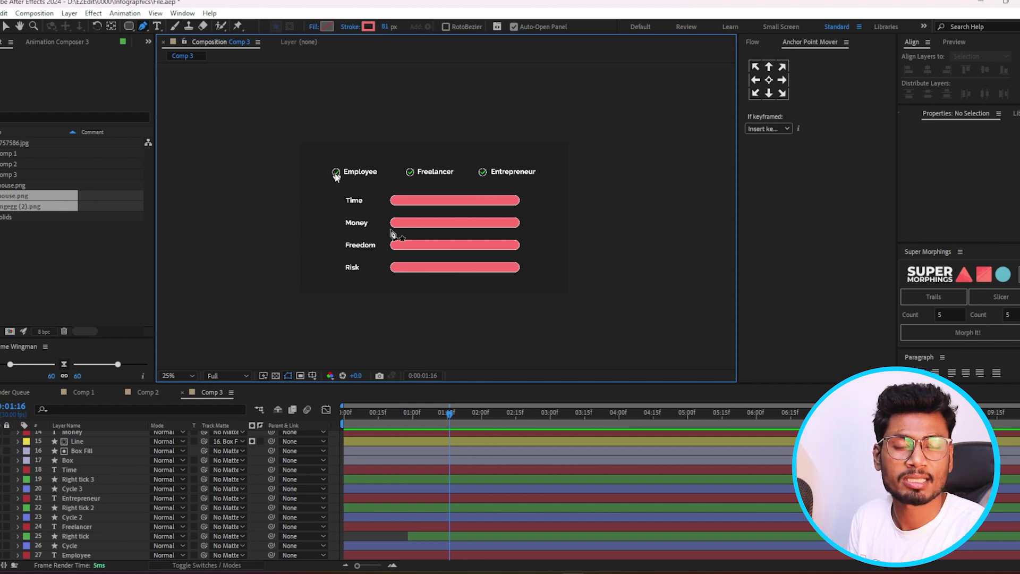
# Select Line, Line 2, Line 3 and Line 4 and shift their bars to start at 1:16
pyautogui.scroll(5, 448, 489)
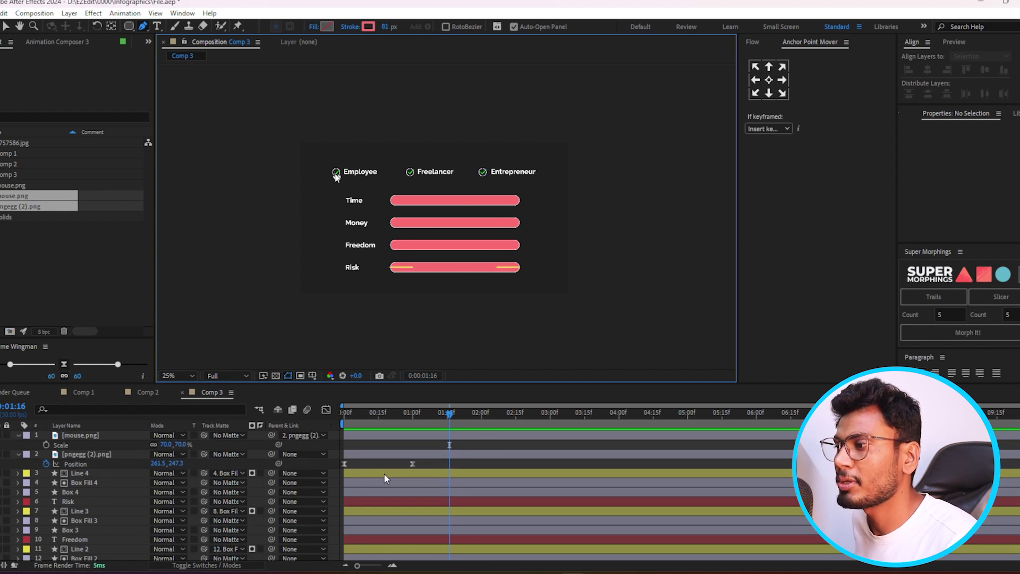
pyautogui.click(385, 474)
pyautogui.keyDown('ctrl'); pyautogui.click(386, 510); pyautogui.keyUp('ctrl')
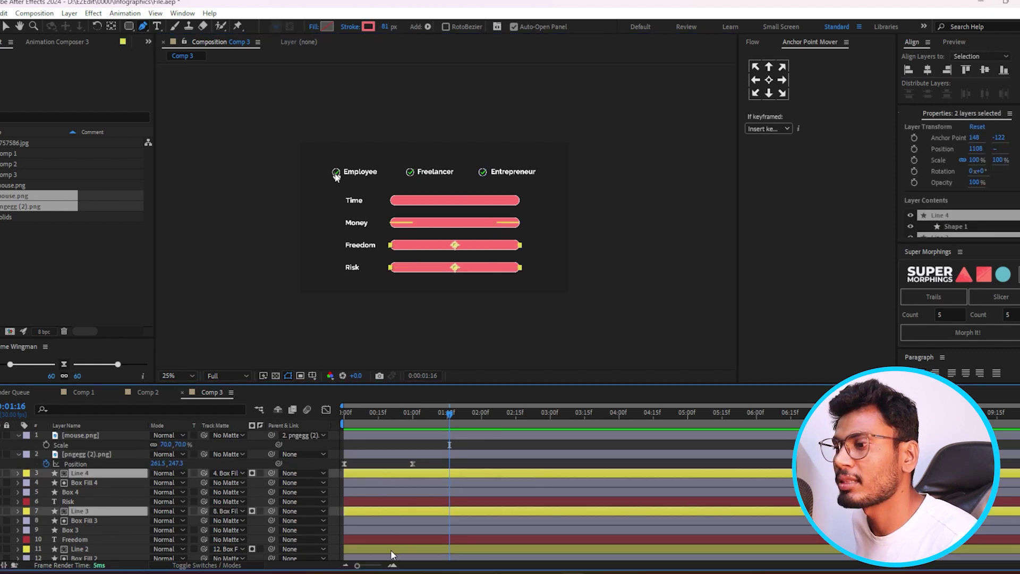
pyautogui.keyDown('ctrl'); pyautogui.click(390, 550); pyautogui.keyUp('ctrl')
pyautogui.scroll(-2, 467, 511)
pyautogui.keyDown('ctrl'); pyautogui.click(406, 530); pyautogui.keyUp('ctrl')
pyautogui.scroll(-3, 483, 512)
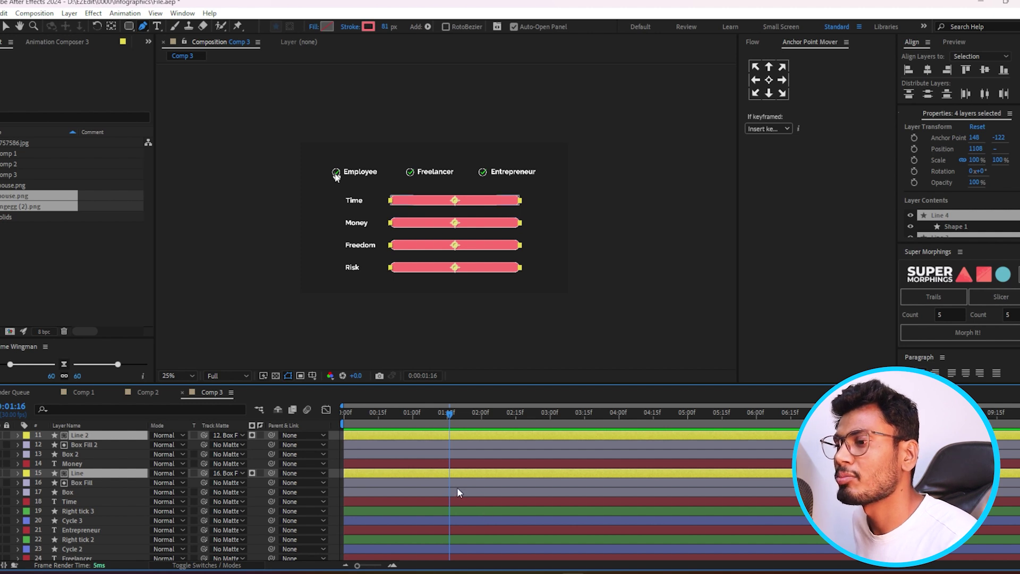
pyautogui.scroll(-2, 458, 487)
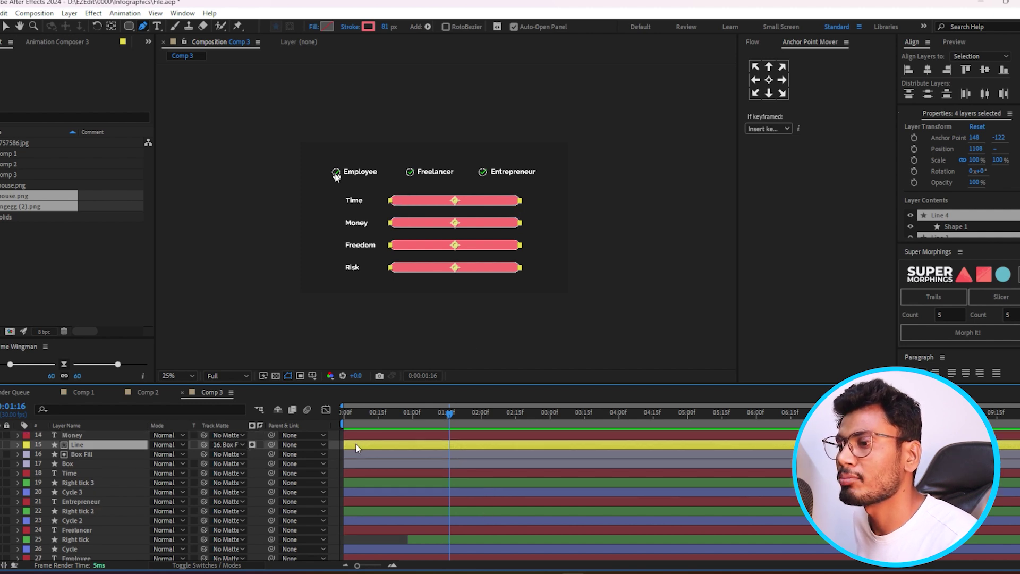
pyautogui.moveTo(355, 443); pyautogui.dragTo(455, 444)
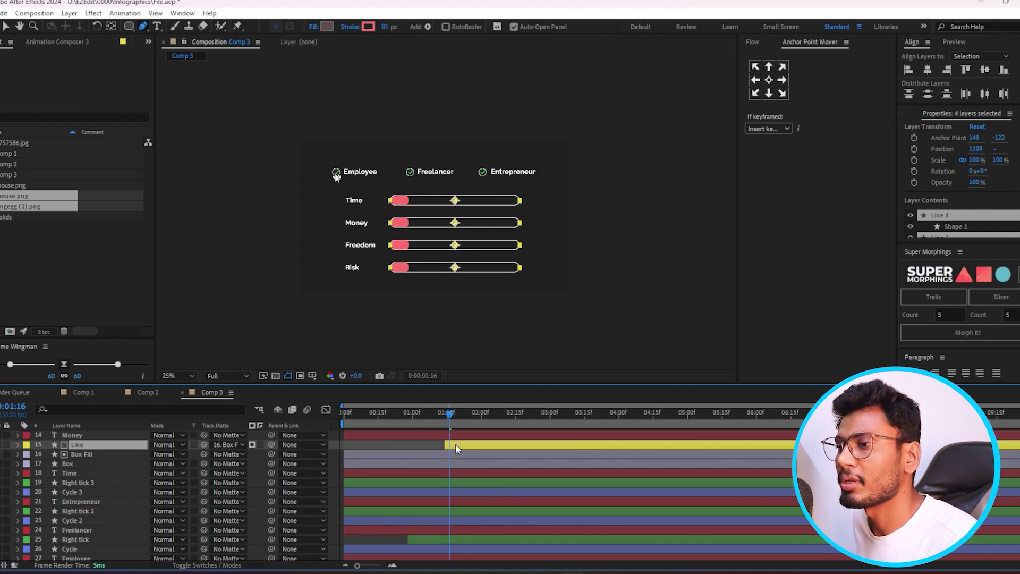
# Scrub through the bar fill and preview the animation from the start
pyautogui.click(448, 413)
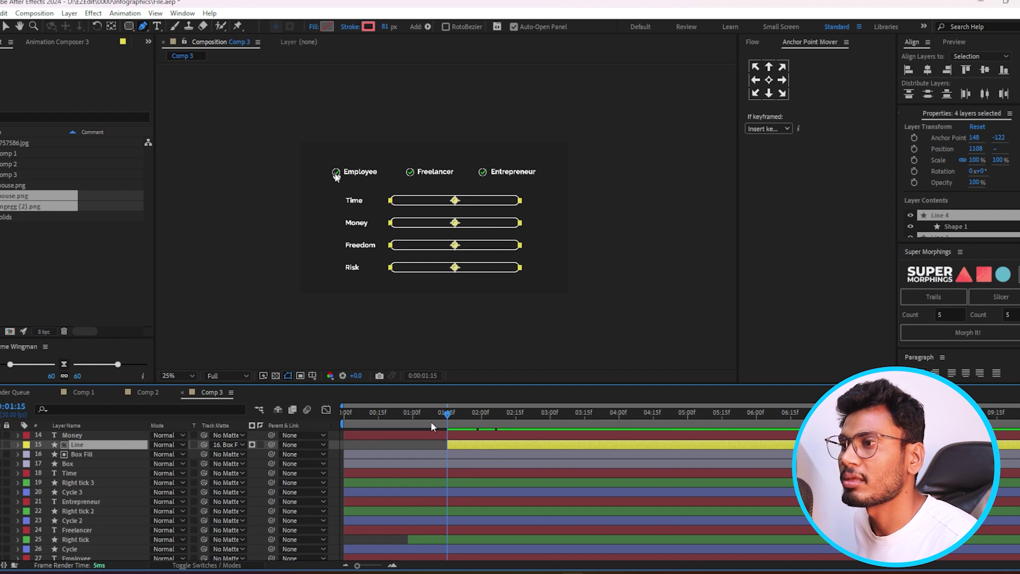
pyautogui.click(416, 444)
pyautogui.moveTo(437, 414); pyautogui.dragTo(483, 420)
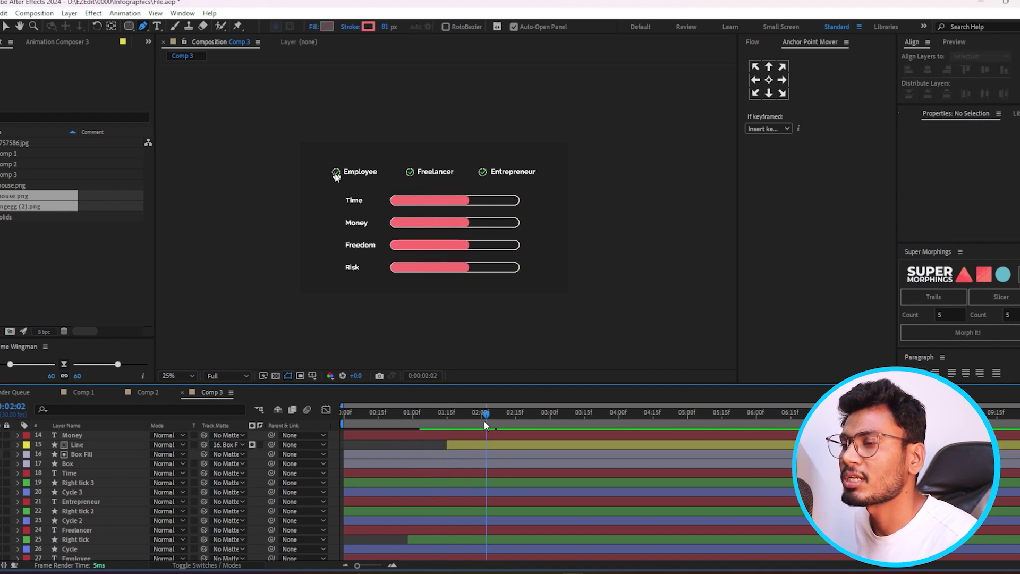
pyautogui.press('Home')
pyautogui.press('space')
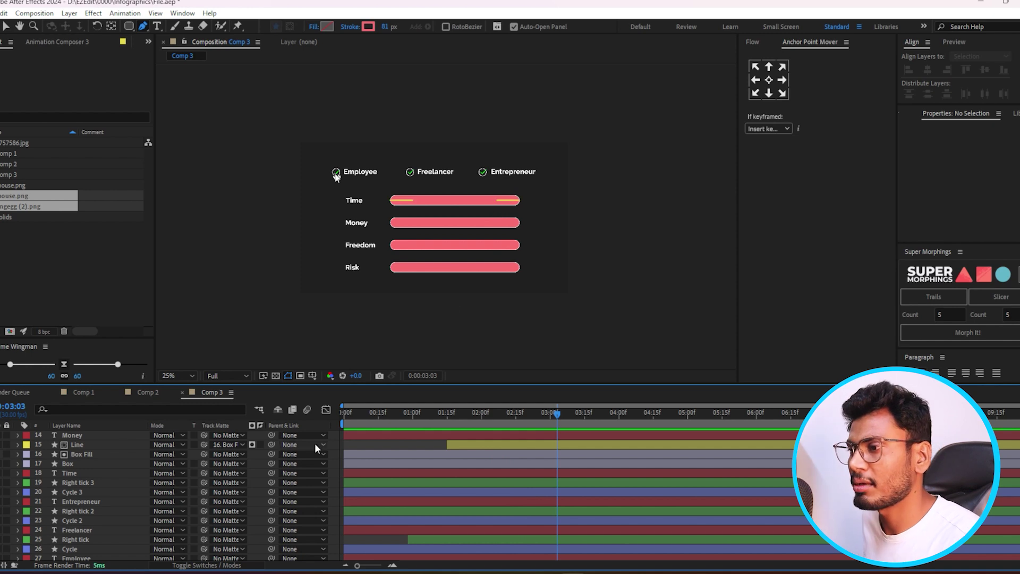
# Select all four Line layers and reveal their keyframed End properties
pyautogui.click(422, 417)
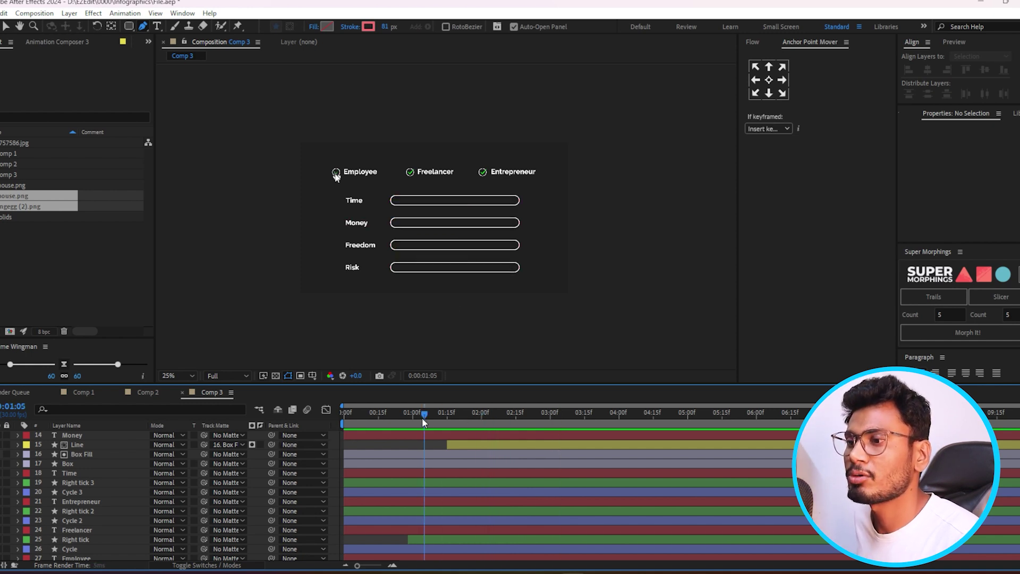
pyautogui.click(492, 444)
pyautogui.press('u')
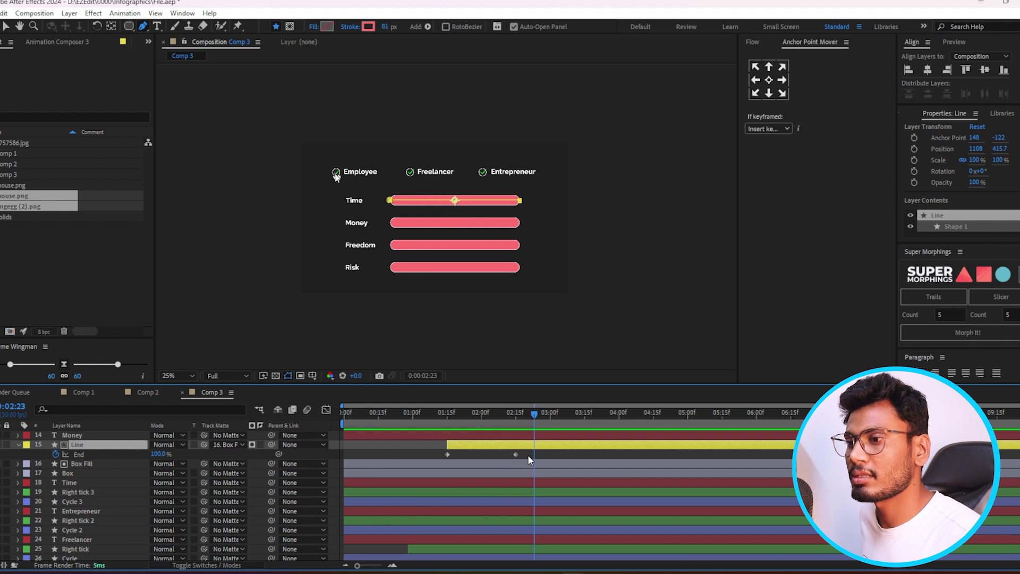
pyautogui.scroll(2, 527, 454)
pyautogui.keyDown('ctrl'); pyautogui.click(519, 470); pyautogui.keyUp('ctrl')
pyautogui.scroll(2, 505, 457)
pyautogui.keyDown('ctrl'); pyautogui.click(494, 454); pyautogui.keyUp('ctrl')
pyautogui.scroll(3, 487, 459)
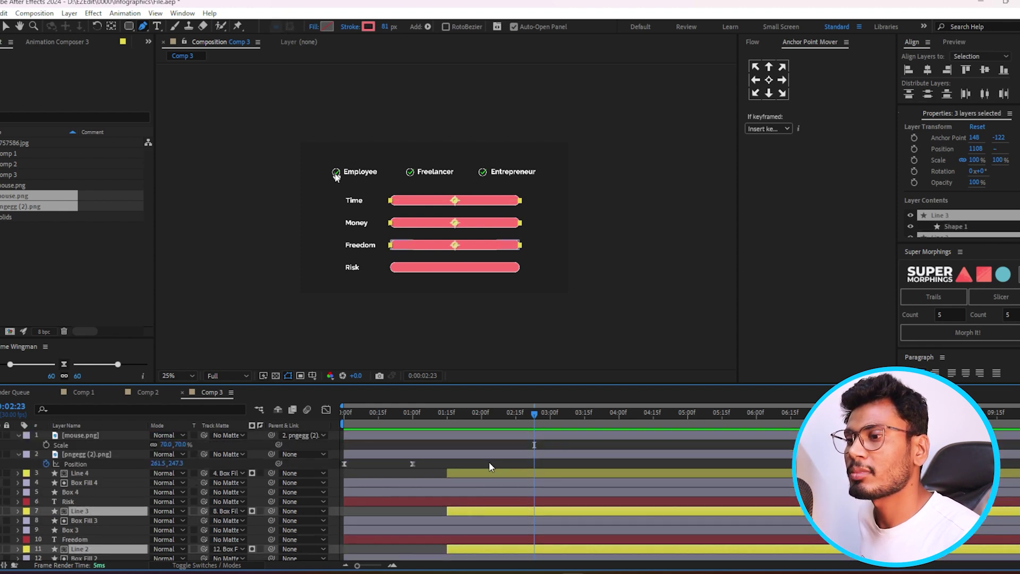
pyautogui.keyDown('ctrl'); pyautogui.click(485, 472); pyautogui.keyUp('ctrl')
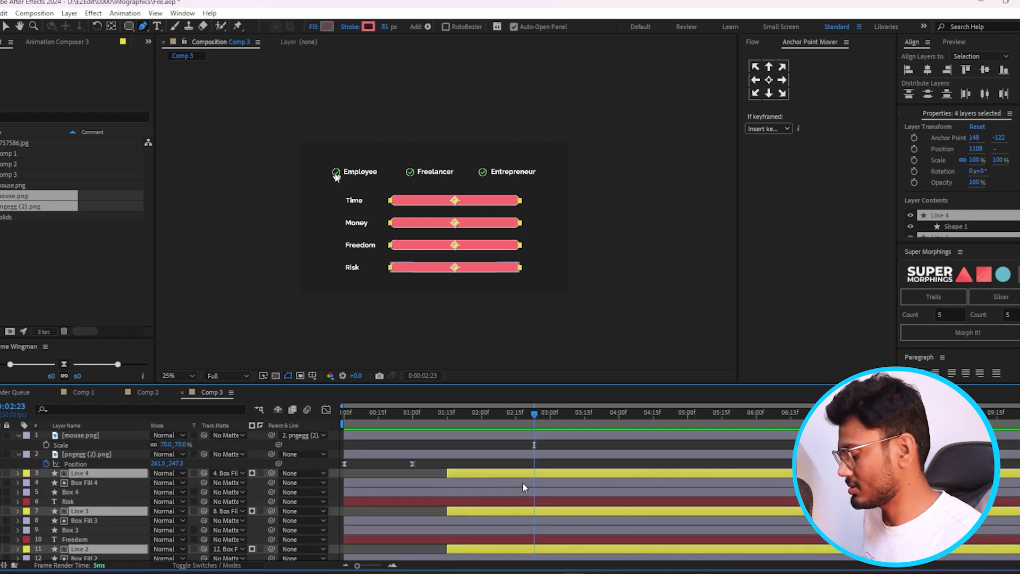
pyautogui.press('u')
pyautogui.scroll(-3, 532, 483)
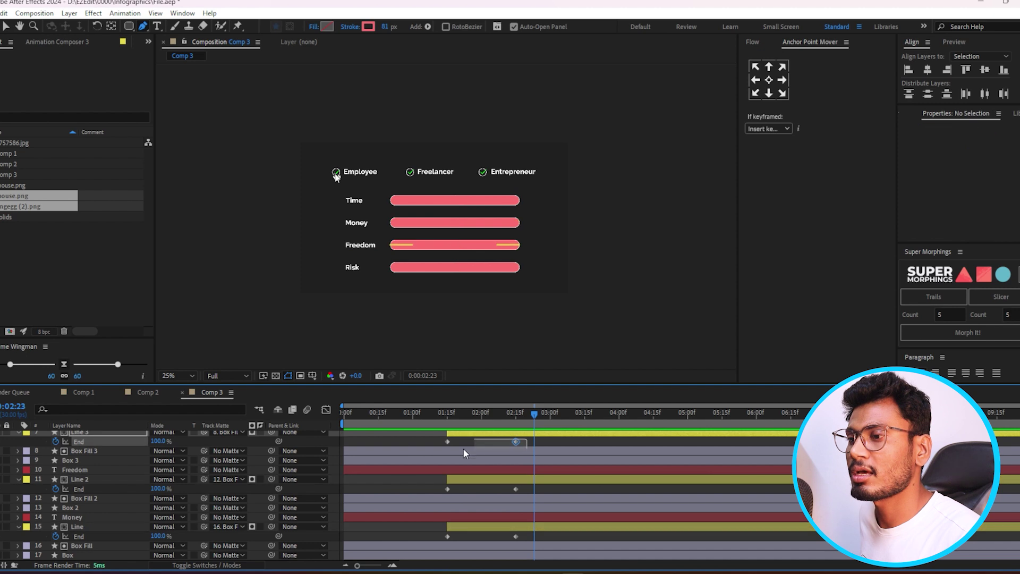
# Apply easy ease to the four End keyframes and check the fill at 1:07
pyautogui.moveTo(530, 453); pyautogui.dragTo(440, 431)
pyautogui.click(67, 373)
pyautogui.click(431, 412)
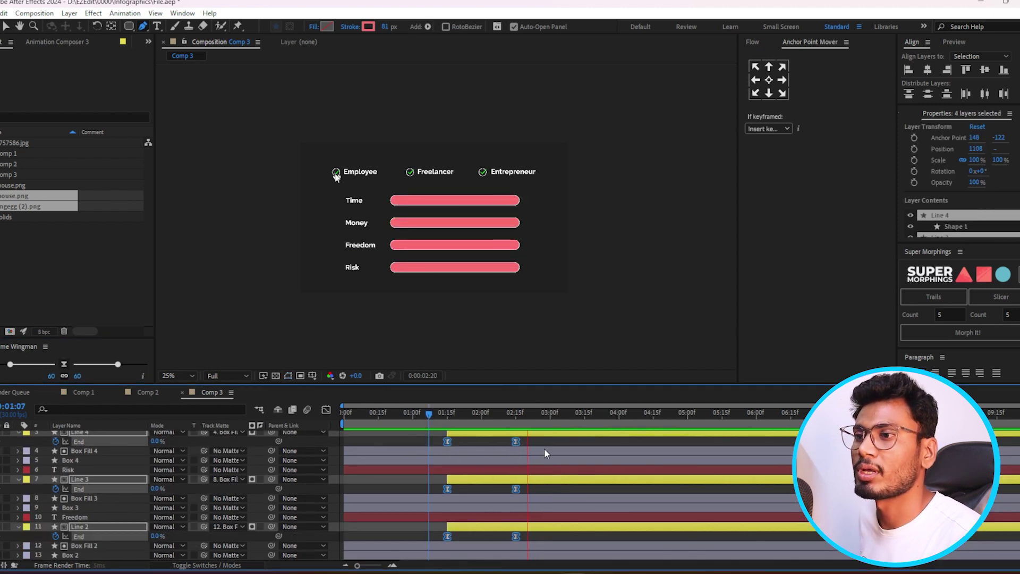
pyautogui.click(386, 441)
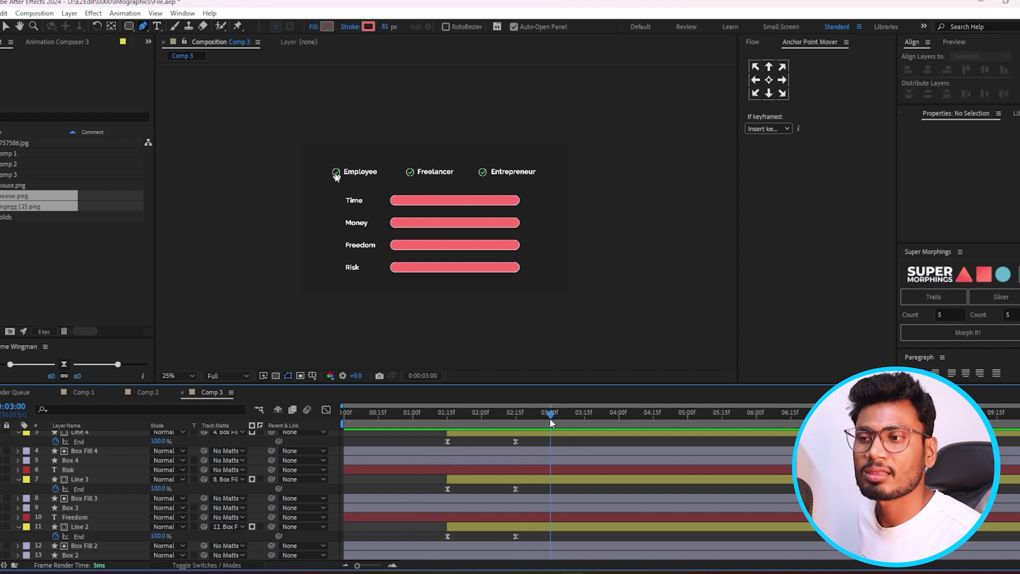
# Move the final End keyframes to 3:00 and preview the bar fills from 1:08
pyautogui.moveTo(523, 439); pyautogui.dragTo(515, 540)
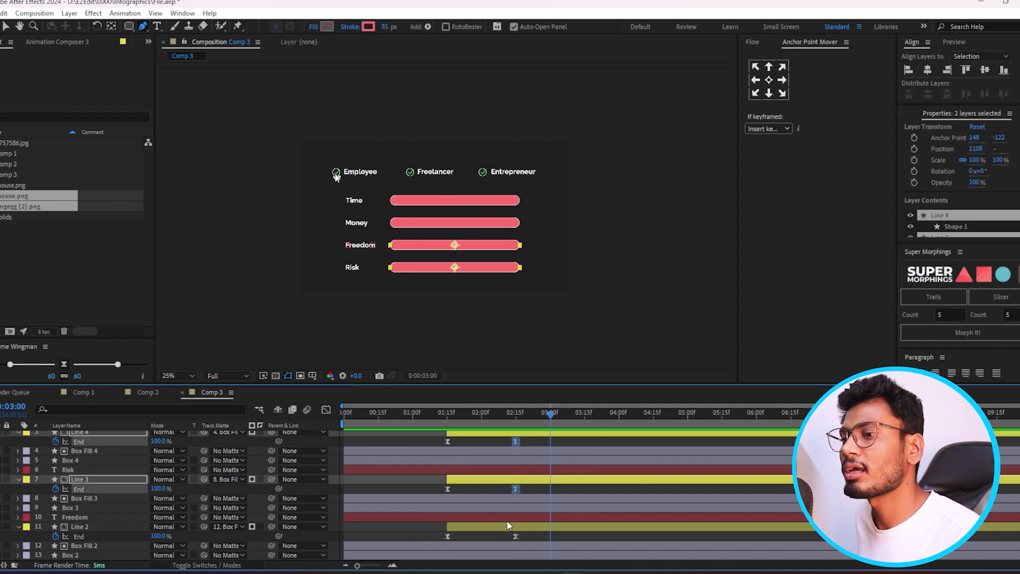
pyautogui.keyDown('shift'); pyautogui.click(515, 539); pyautogui.keyUp('shift')
pyautogui.moveTo(515, 539); pyautogui.dragTo(550, 541)
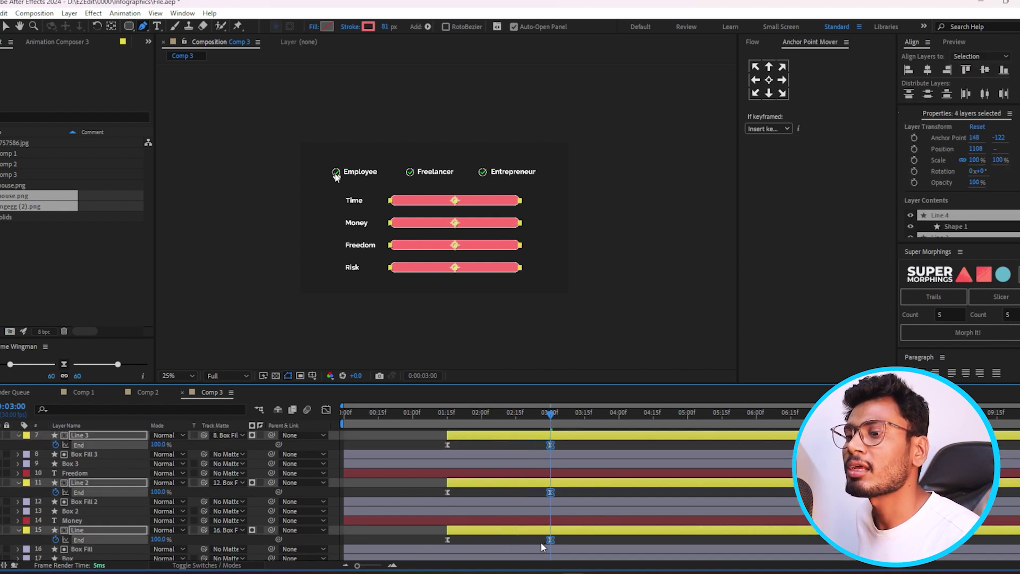
pyautogui.click(484, 413)
pyautogui.click(431, 413)
pyautogui.press('space')
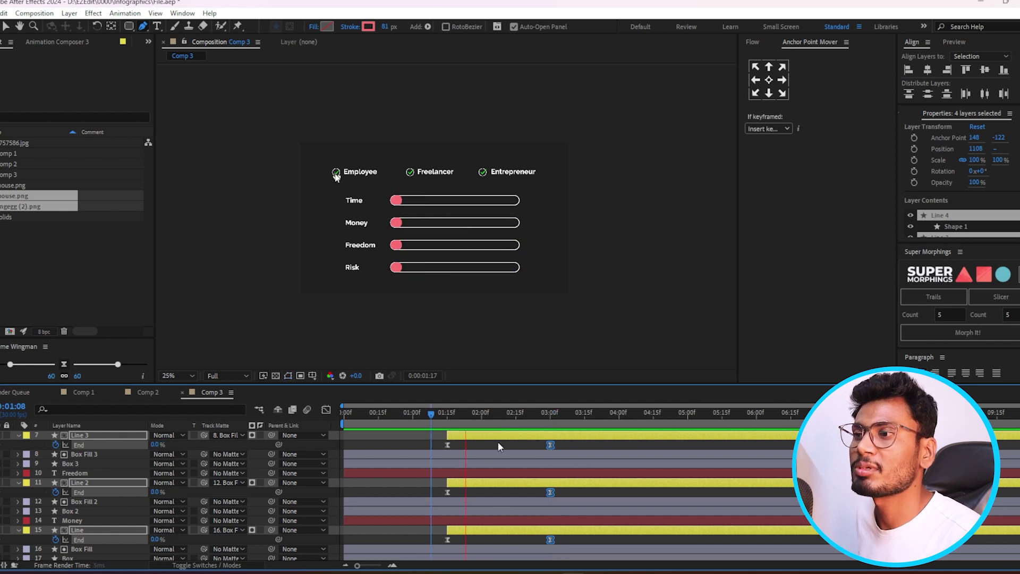
pyautogui.click(415, 437)
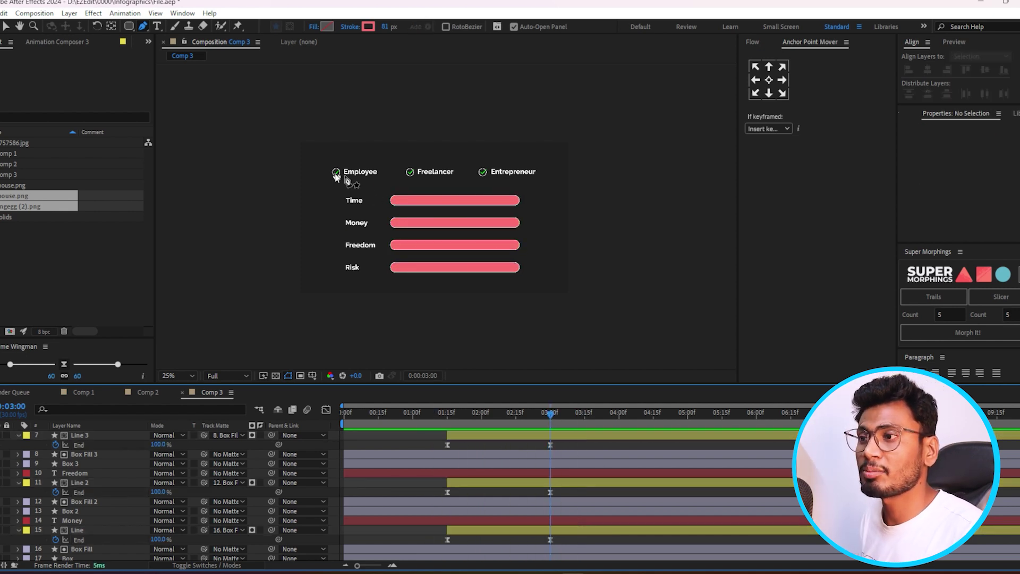
pyautogui.scroll(3, 565, 457)
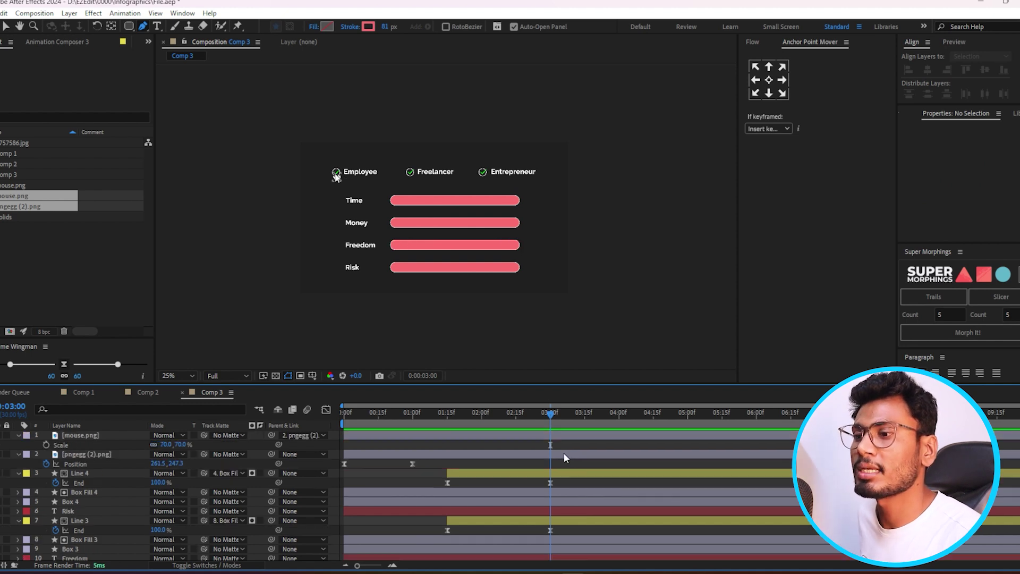
pyautogui.click(559, 456)
# Hold the cursor's position at 3:00, then move it onto the Freelancer checkmark at 4:00
pyautogui.hotkey('alt', 'shift', 'p')
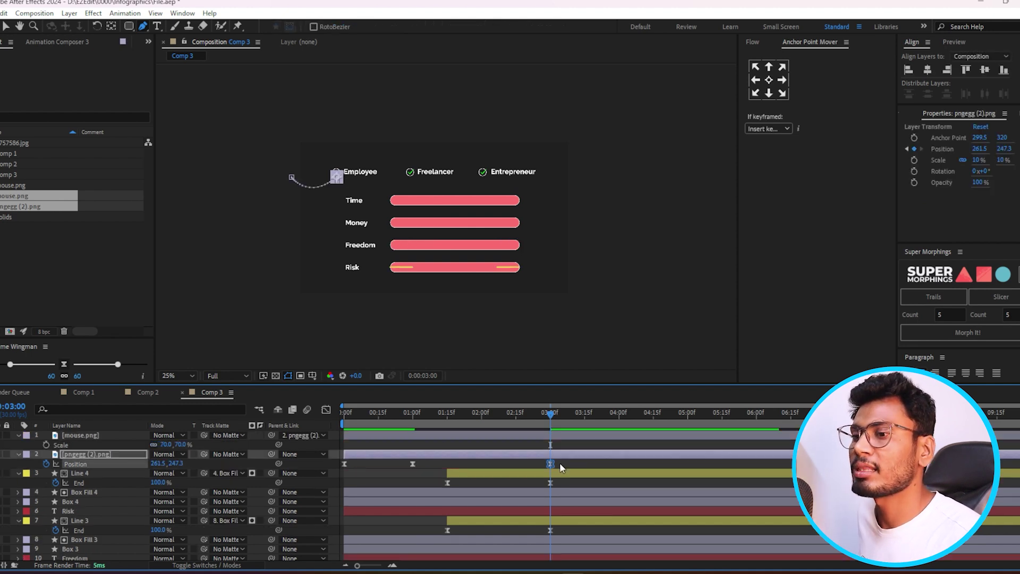
pyautogui.moveTo(626, 421); pyautogui.dragTo(617, 421)
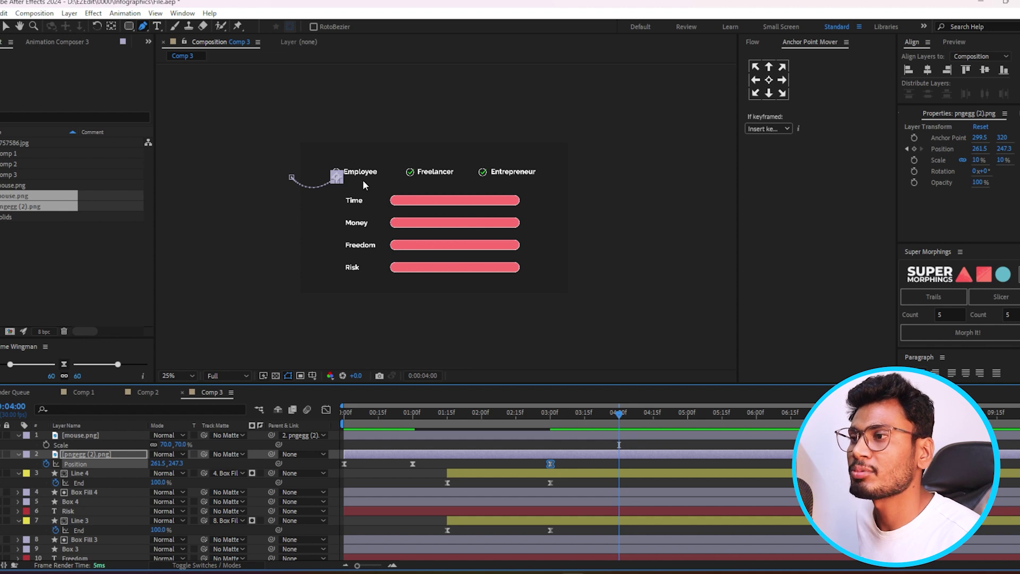
pyautogui.scroll(2, 362, 180)
pyautogui.scroll(2, 361, 176)
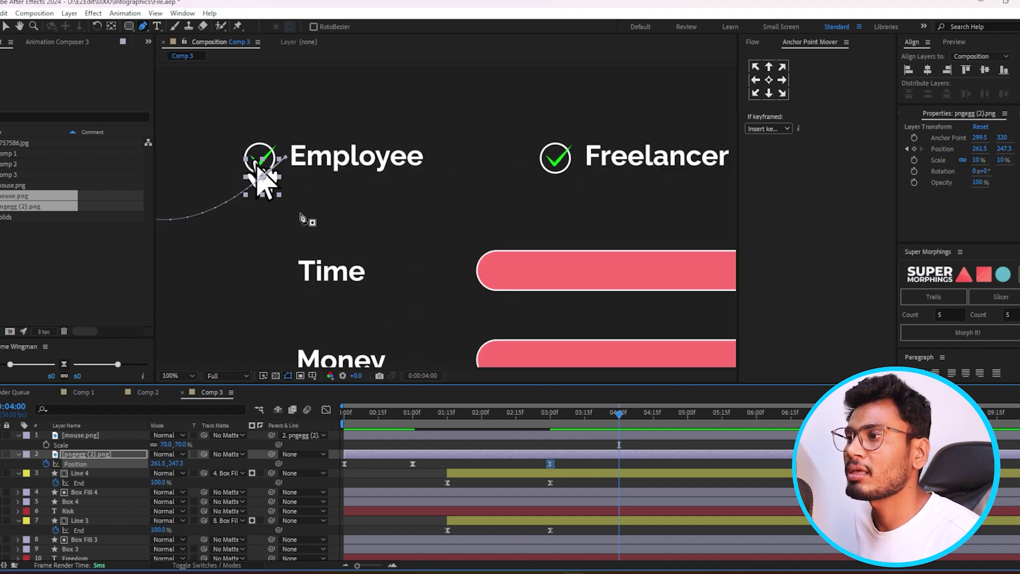
pyautogui.click(5, 26)
pyautogui.moveTo(268, 180)
pyautogui.mouseDown()
pyautogui.moveTo(552, 186)
pyautogui.moveTo(560, 176)
pyautogui.mouseUp()
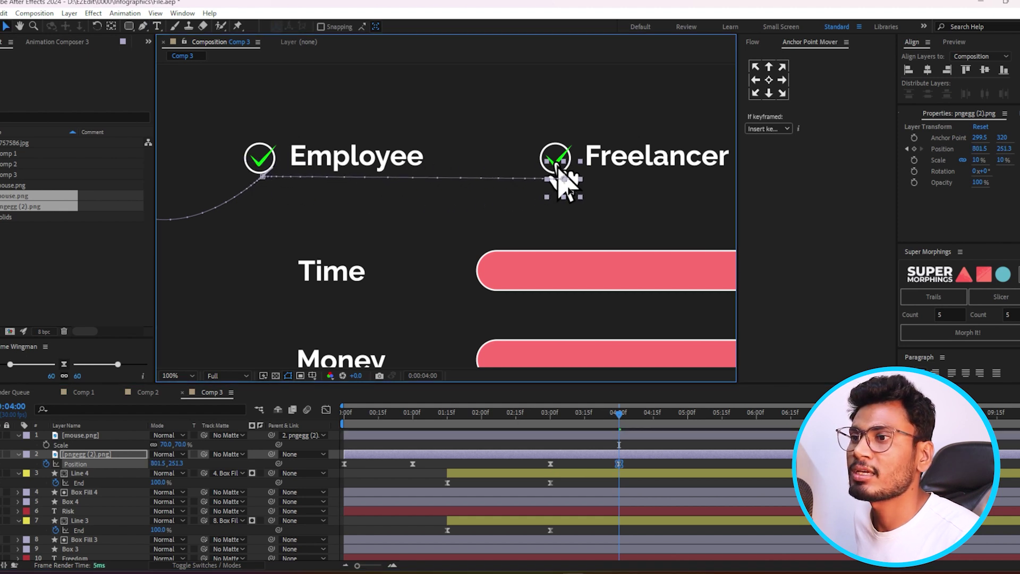
# Curve the motion path downward into the Freelancer checkmark and preview it
pyautogui.click(143, 27)
pyautogui.click(513, 178)
pyautogui.moveTo(552, 182)
pyautogui.mouseDown()
pyautogui.moveTo(371, 285)
pyautogui.moveTo(393, 305)
pyautogui.mouseUp()
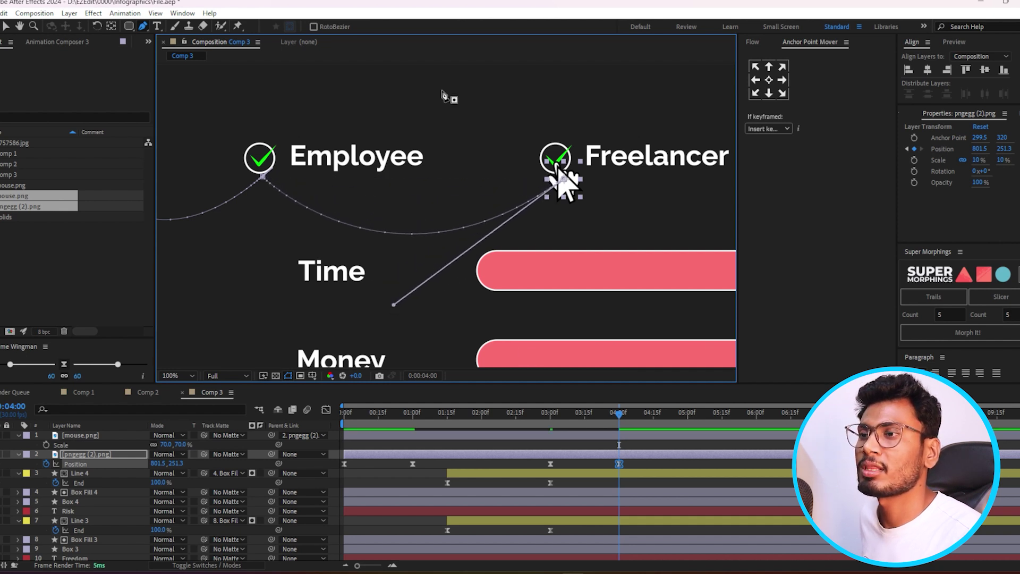
pyautogui.scroll(-2, 440, 101)
pyautogui.press('space')
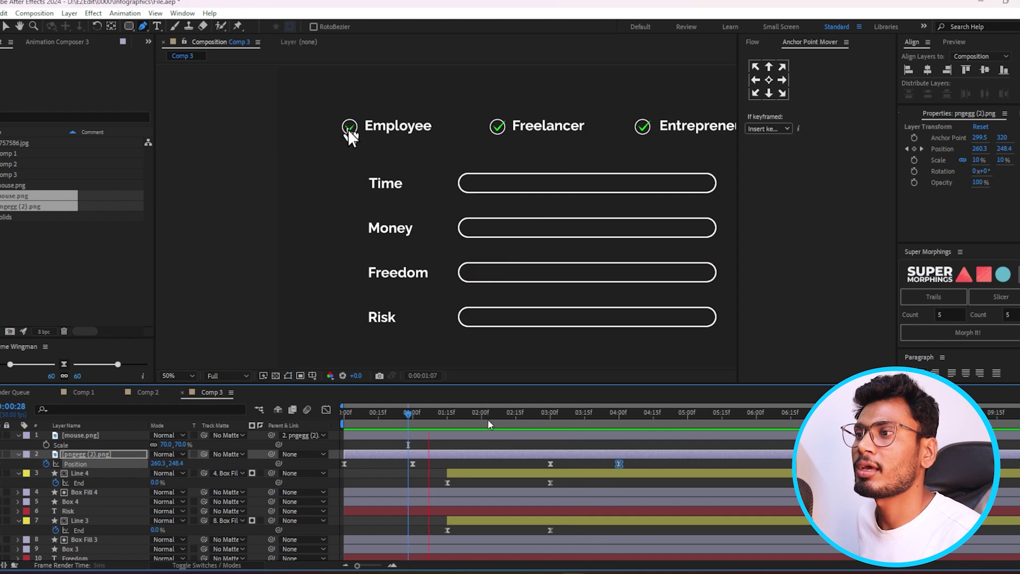
pyautogui.press('space')
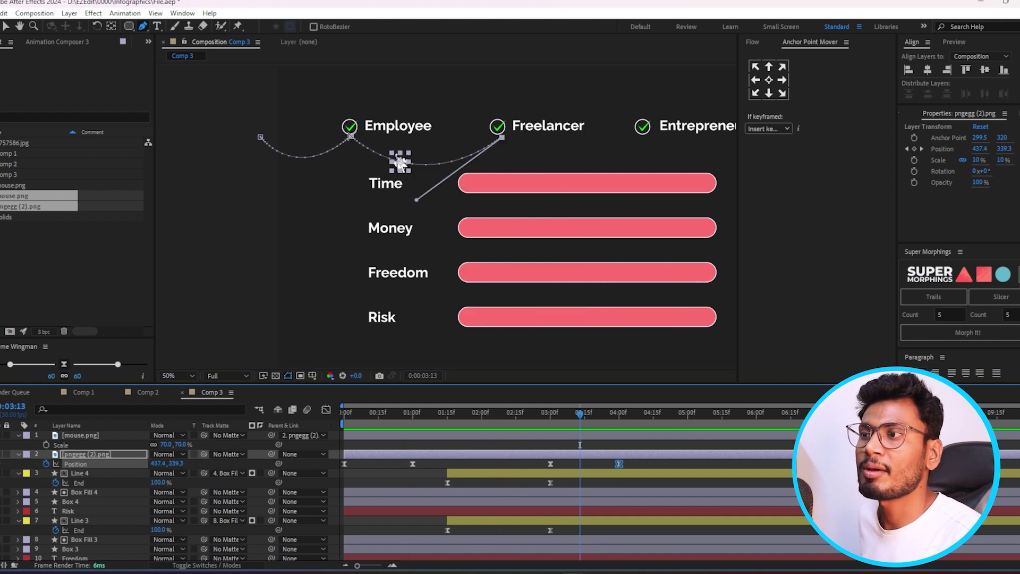
pyautogui.click(593, 456)
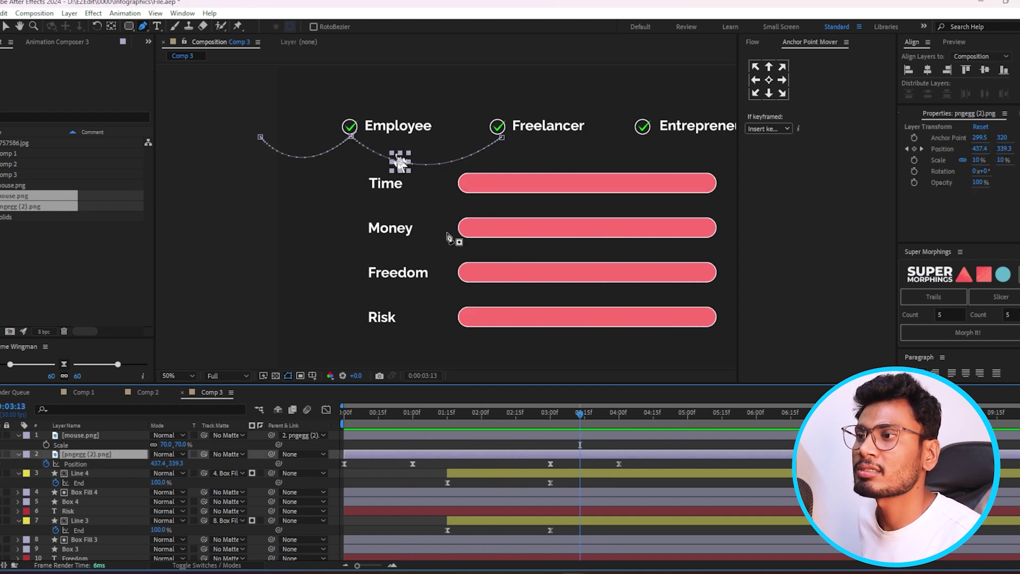
# Shorten the curve handle above the Employee point on the cursor's path
pyautogui.press('v')
pyautogui.click(350, 136)
pyautogui.scroll(3, 353, 136)
pyautogui.scroll(1, 353, 135)
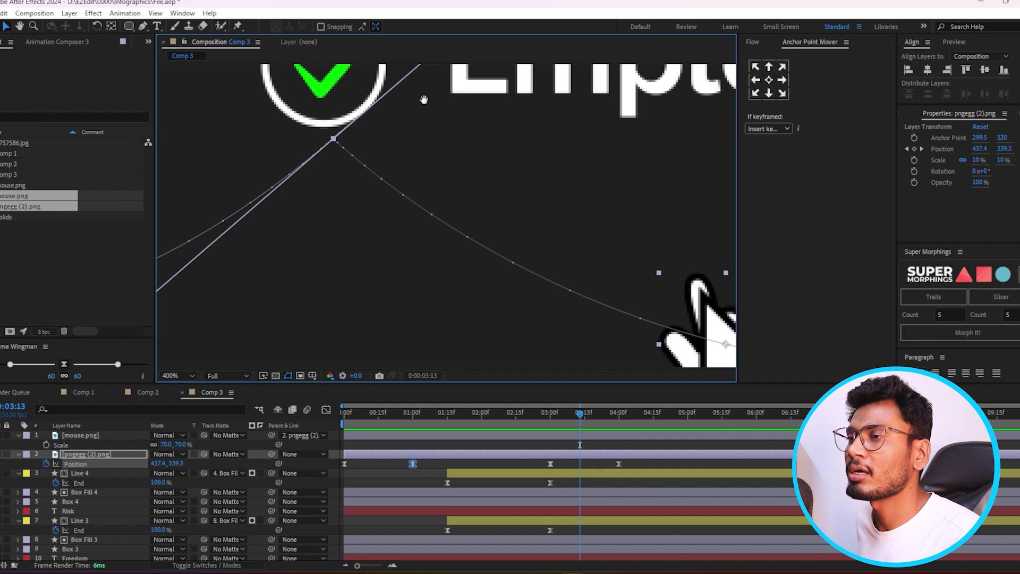
pyautogui.moveTo(423, 100); pyautogui.dragTo(456, 193)
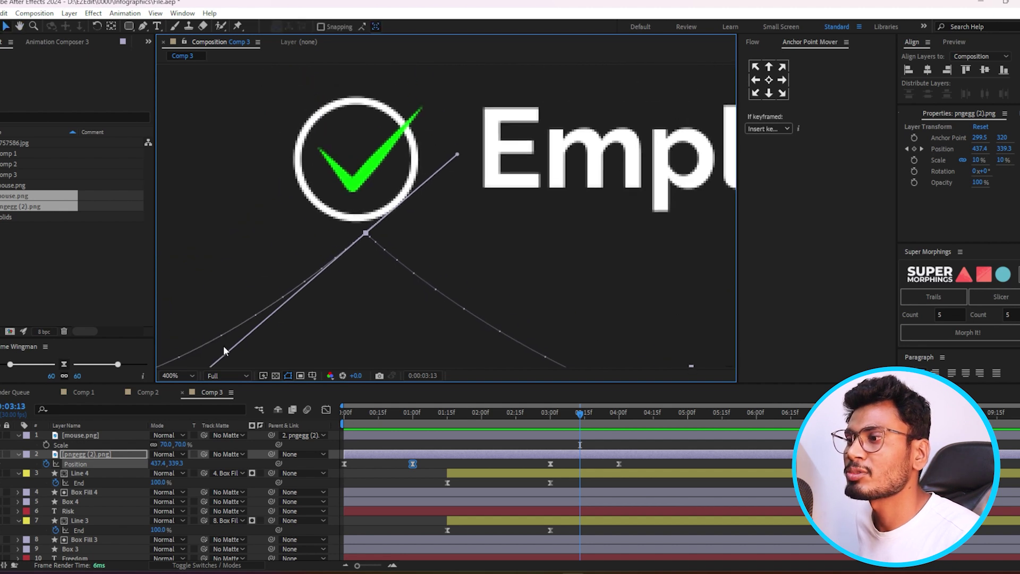
pyautogui.moveTo(457, 155); pyautogui.dragTo(385, 217)
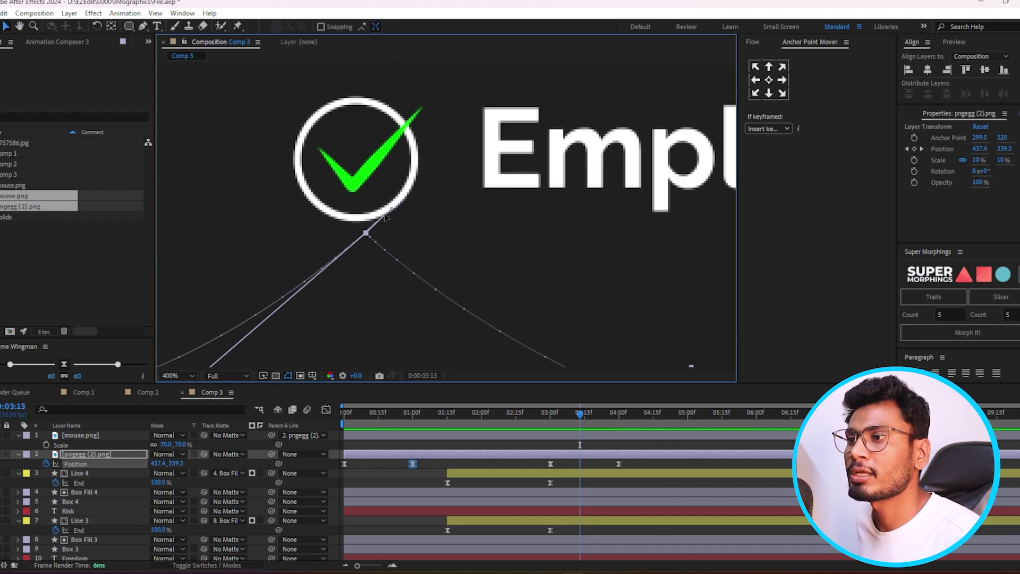
pyautogui.click(534, 430)
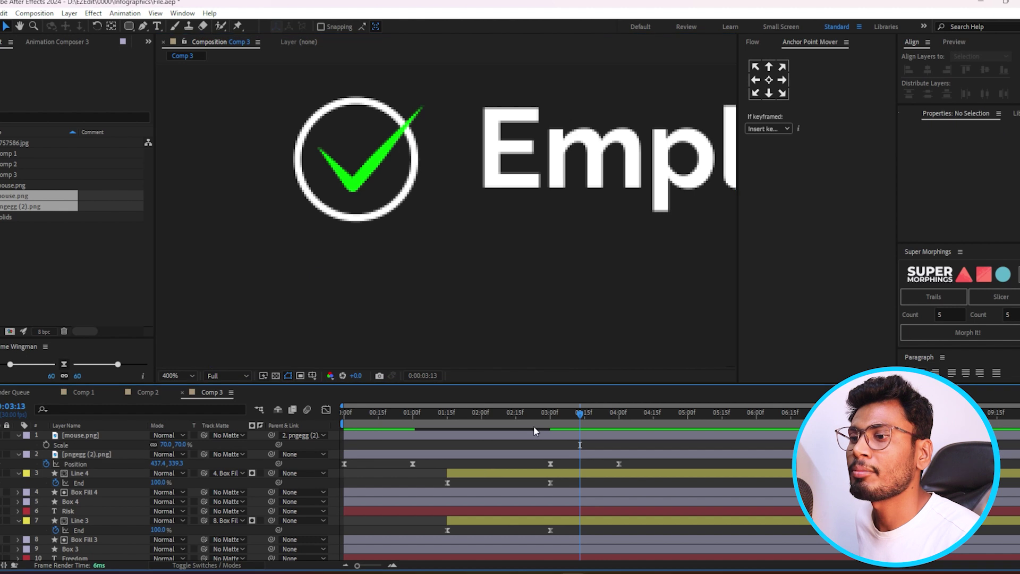
# Preview the animation, fit the infographic in view, and return to 4:00, undoing the last change
pyautogui.scroll(-2, 494, 238)
pyautogui.press('space')
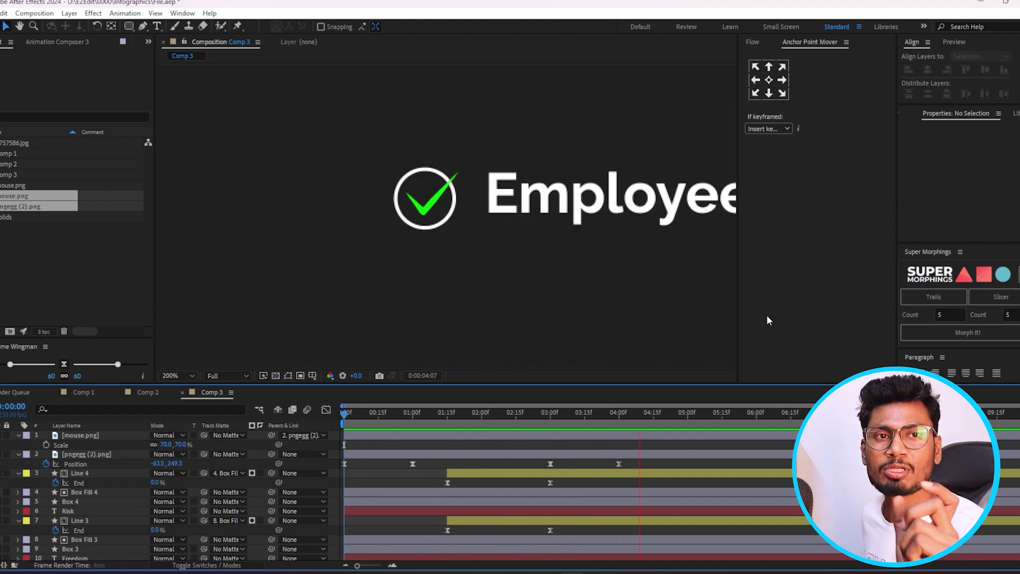
pyautogui.scroll(-2, 504, 211)
pyautogui.scroll(-2, 504, 211)
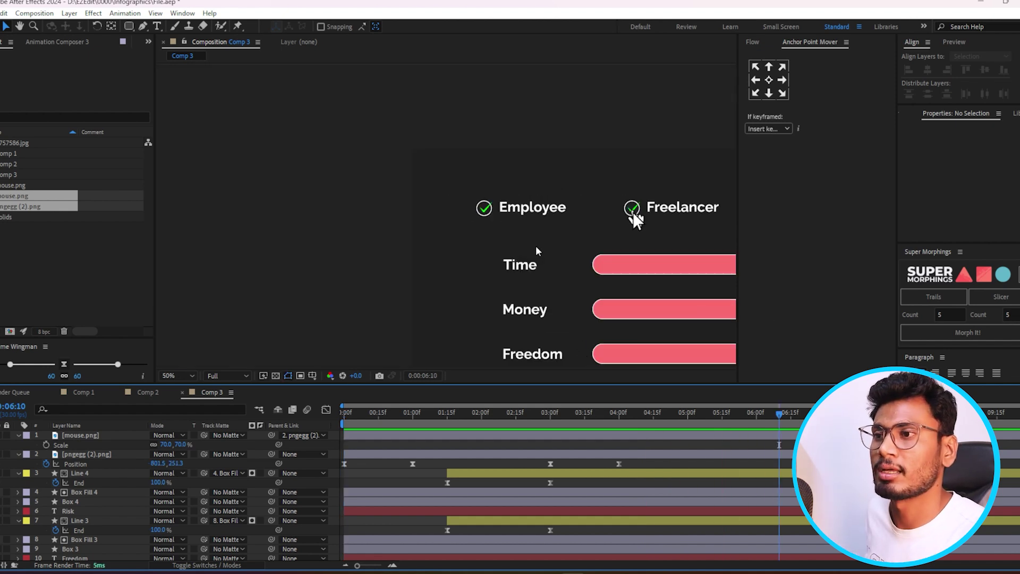
pyautogui.hotkey('shift', '/')
pyautogui.moveTo(567, 419); pyautogui.dragTo(621, 424)
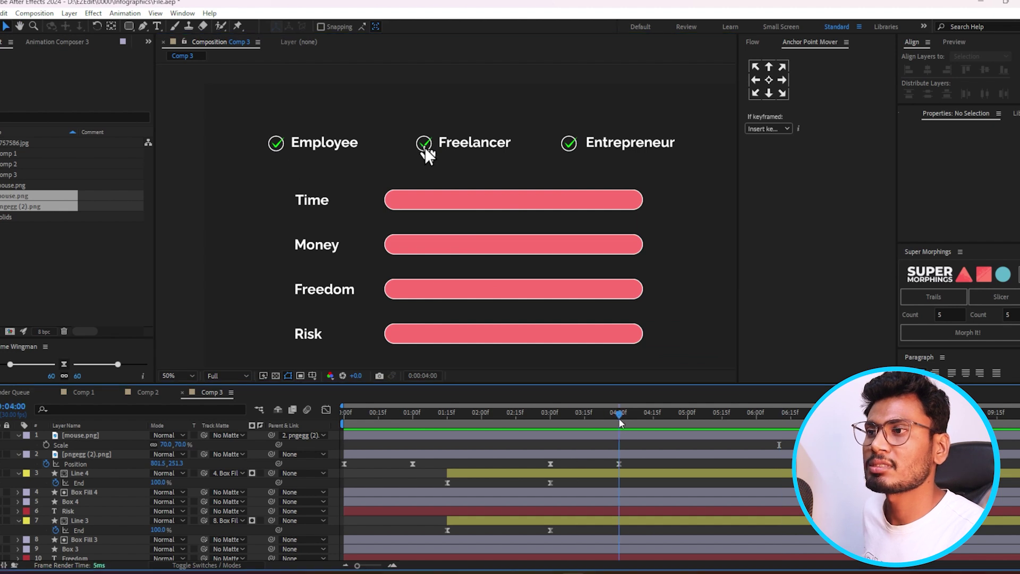
pyautogui.hotkey('ctrl', 'z')
# Add 4:00 End keyframes to the Risk, Freedom, Money and Time bar lines
pyautogui.click(619, 463)
pyautogui.click(643, 473)
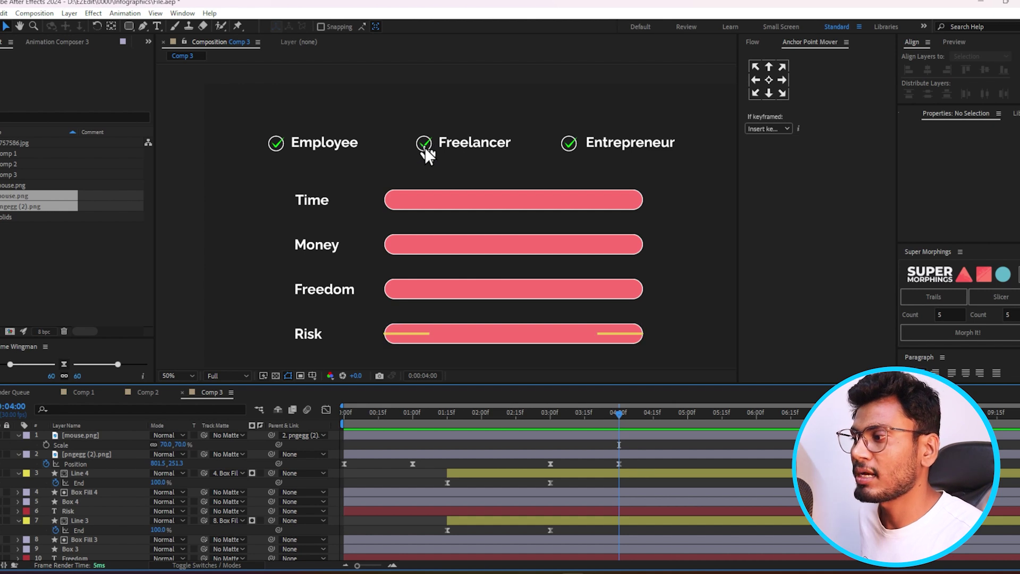
pyautogui.hotkey('ctrl', 'v')
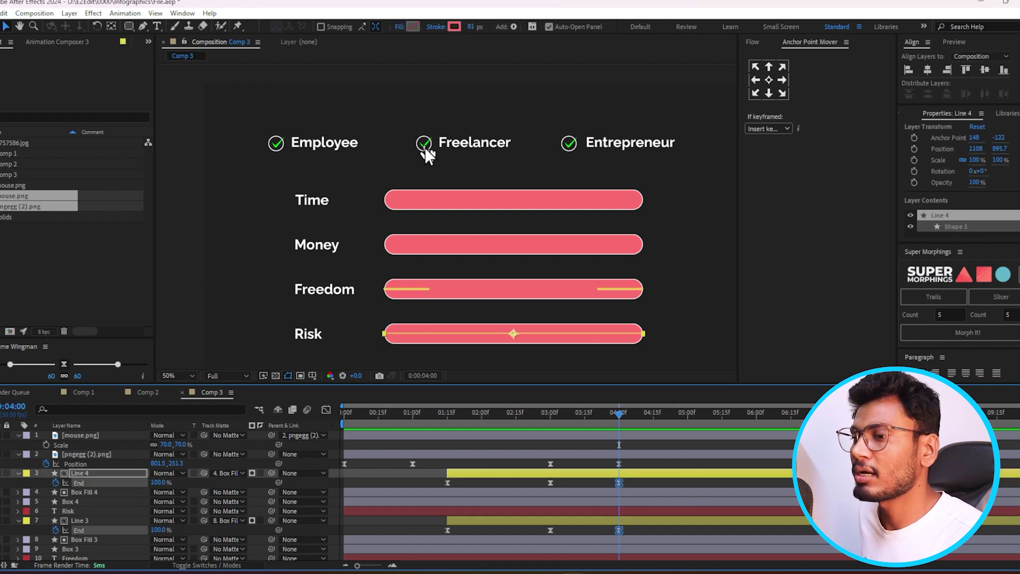
pyautogui.click(80, 520)
pyautogui.scroll(-4, 213, 504)
pyautogui.click(80, 454)
pyautogui.hotkey('ctrl', 'v')
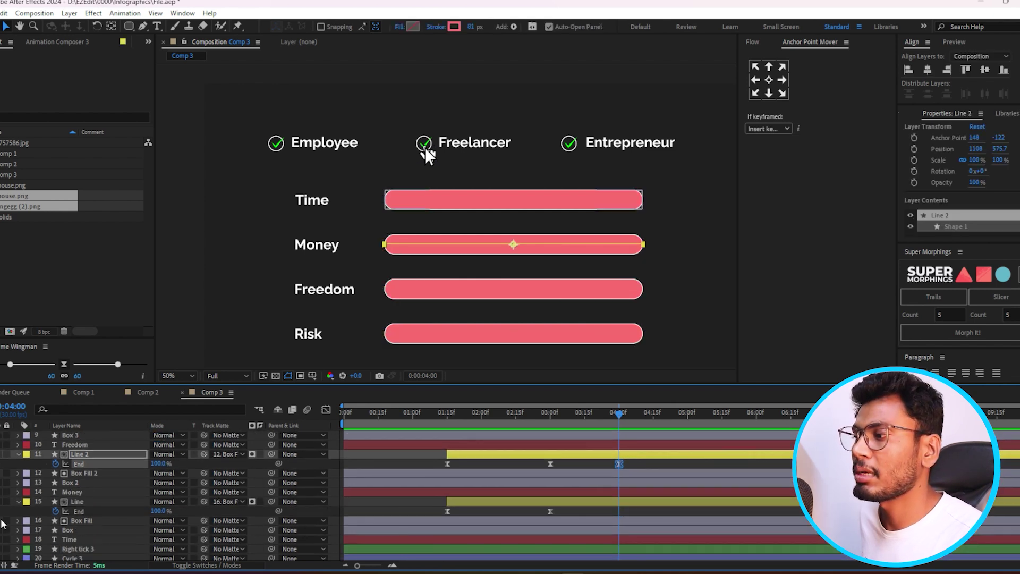
pyautogui.click(707, 501)
pyautogui.hotkey('ctrl', 'v')
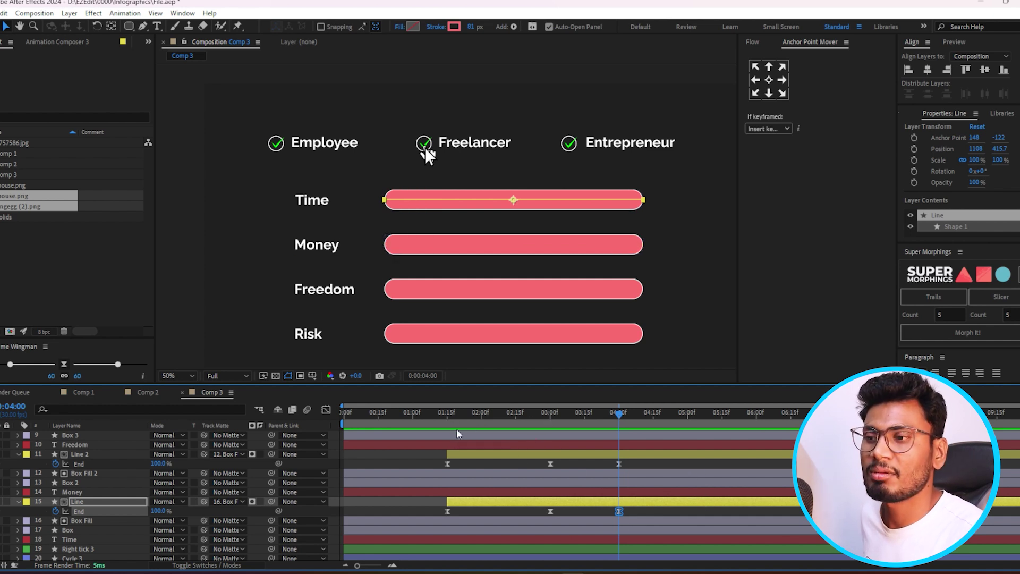
# At 5:15 set the bar Ends to Time 60%, Money 49%, Freedom 65% and Risk 78%
pyautogui.moveTo(622, 418); pyautogui.dragTo(724, 440)
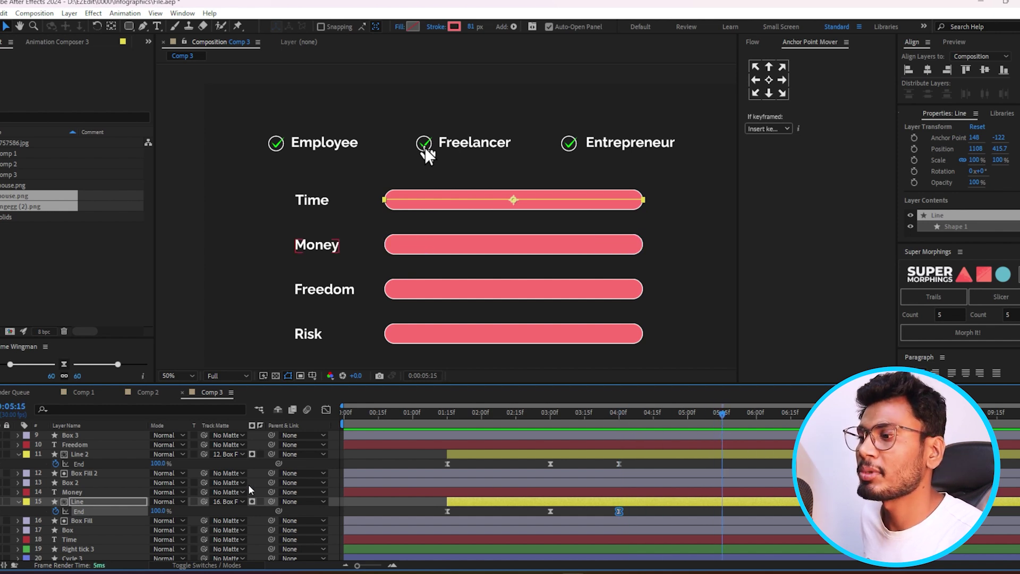
pyautogui.moveTo(158, 464); pyautogui.dragTo(133, 465)
pyautogui.moveTo(157, 510); pyautogui.dragTo(134, 509)
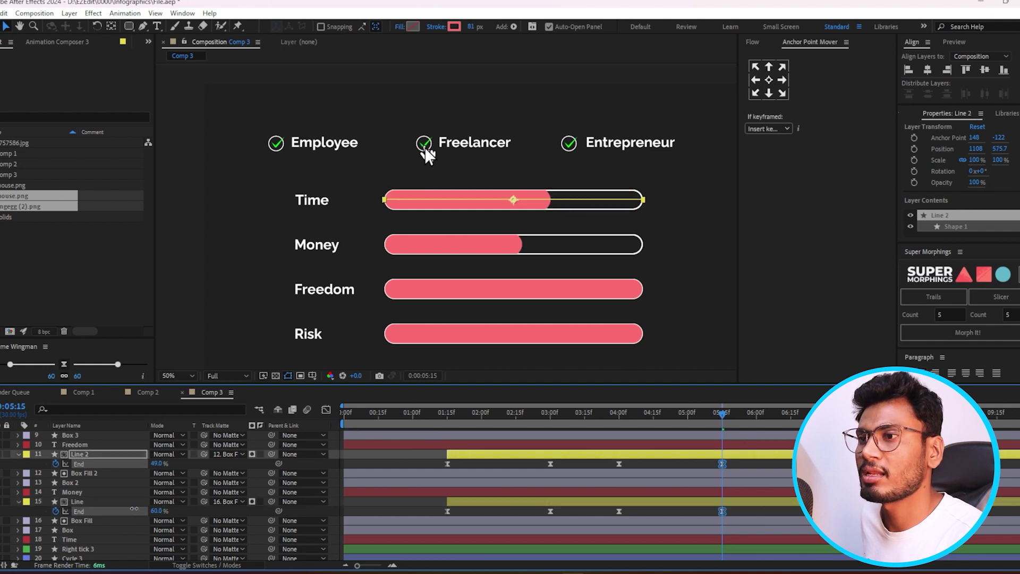
pyautogui.scroll(3, 159, 494)
pyautogui.keyDown('ctrl'); pyautogui.click(80, 463); pyautogui.keyUp('ctrl')
pyautogui.moveTo(158, 473)
pyautogui.mouseDown()
pyautogui.moveTo(139, 474)
pyautogui.moveTo(159, 465)
pyautogui.mouseUp()
pyautogui.scroll(3, 160, 478)
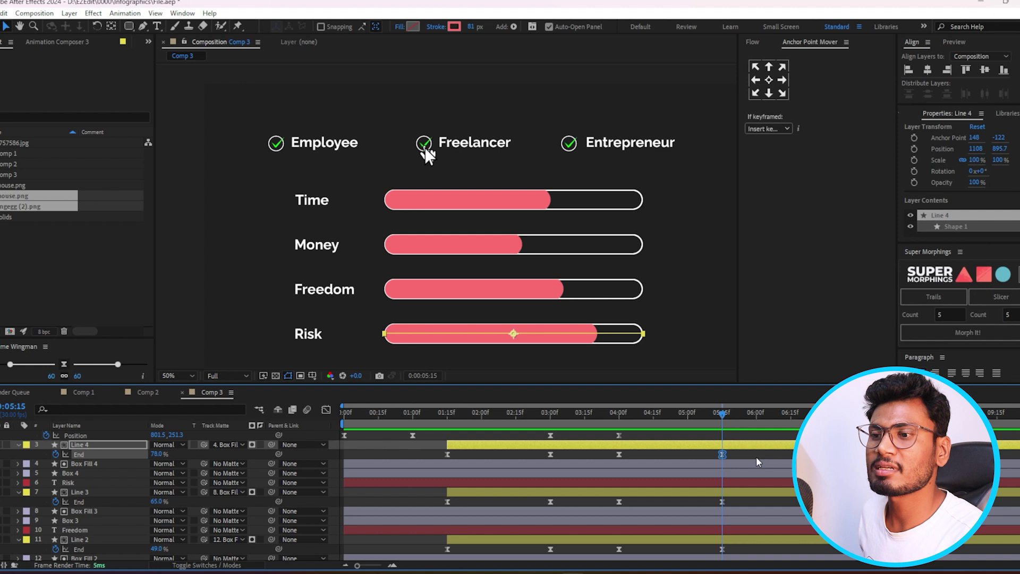
pyautogui.scroll(2, 758, 462)
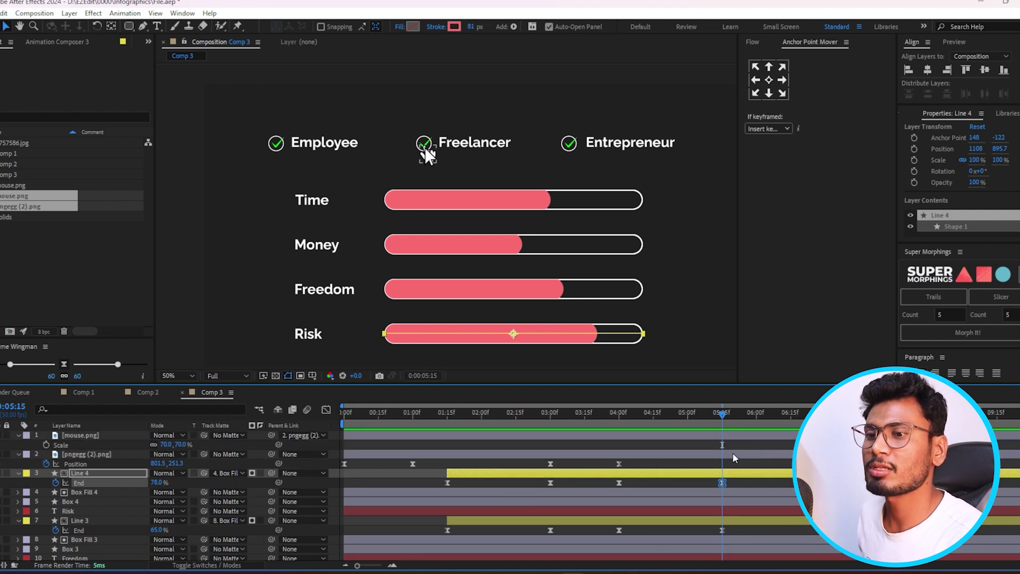
# Keyframe the cursor position at 5:15, then move it onto the Entrepreneur checkmark at 6:15
pyautogui.click(566, 455)
pyautogui.hotkey('alt', 'shift', 'p')
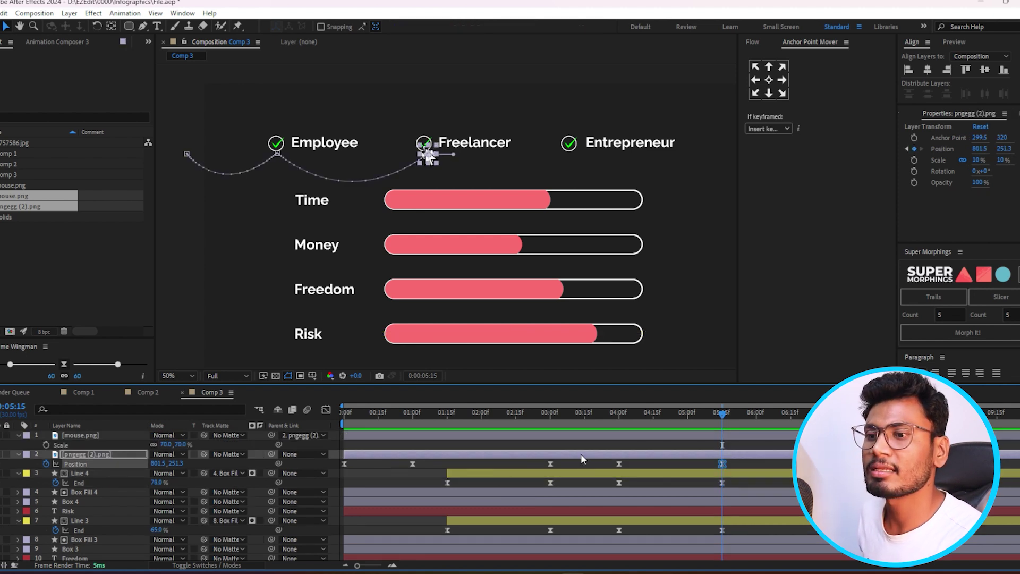
pyautogui.click(730, 417)
pyautogui.moveTo(788, 425); pyautogui.dragTo(791, 425)
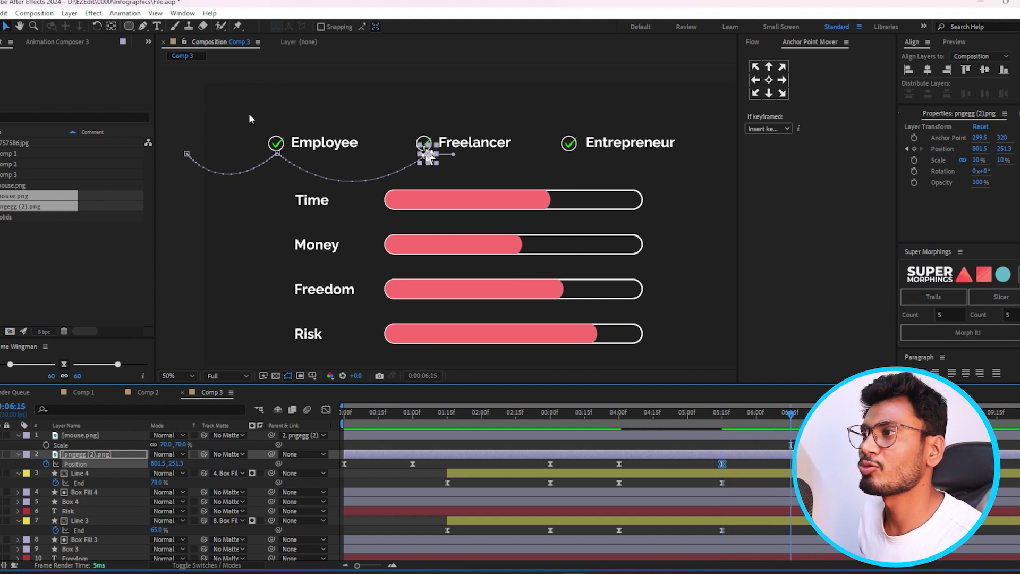
pyautogui.scroll(2, 446, 158)
pyautogui.moveTo(414, 156)
pyautogui.mouseDown()
pyautogui.moveTo(693, 164)
pyautogui.moveTo(693, 139)
pyautogui.mouseUp()
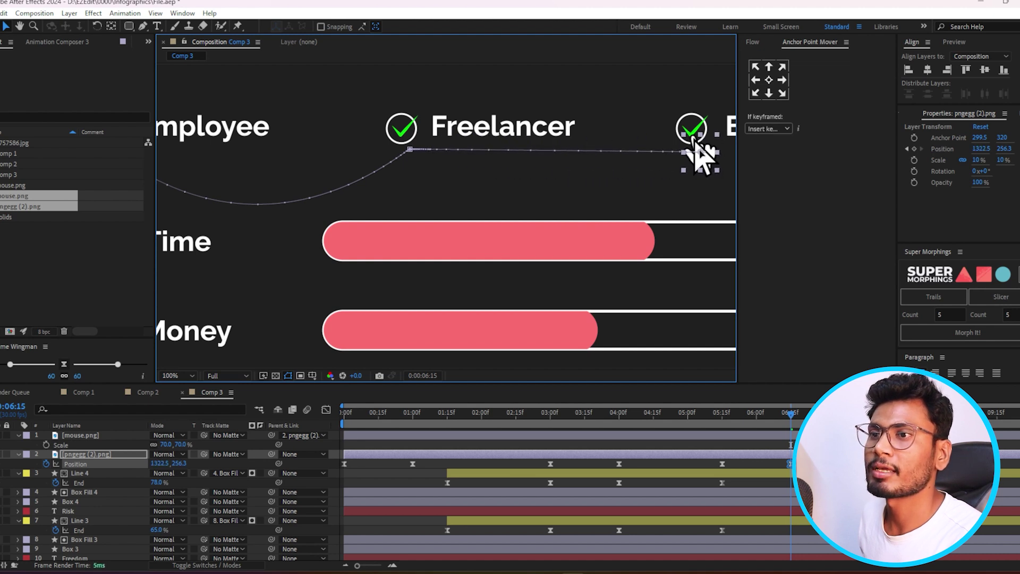
# Curve the cursor's path down into the Entrepreneur check, preview, and select the Risk line
pyautogui.press('g')
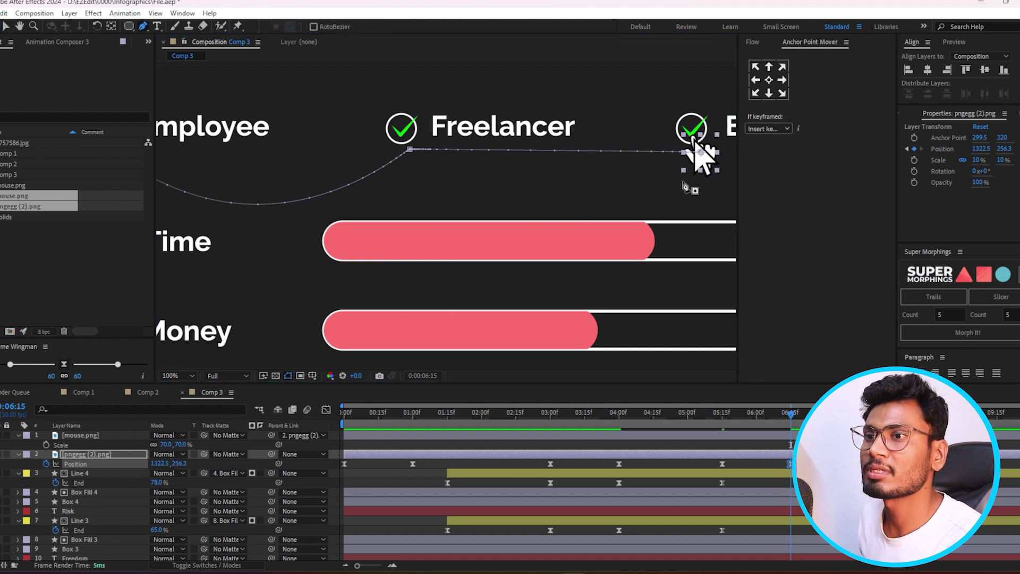
pyautogui.moveTo(684, 153); pyautogui.dragTo(527, 262)
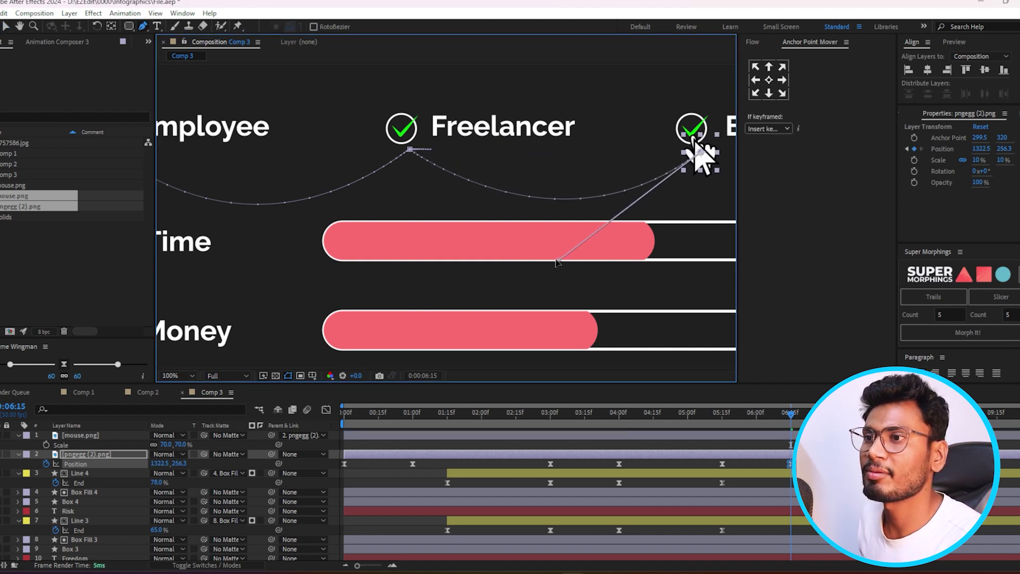
pyautogui.scroll(-2, 476, 177)
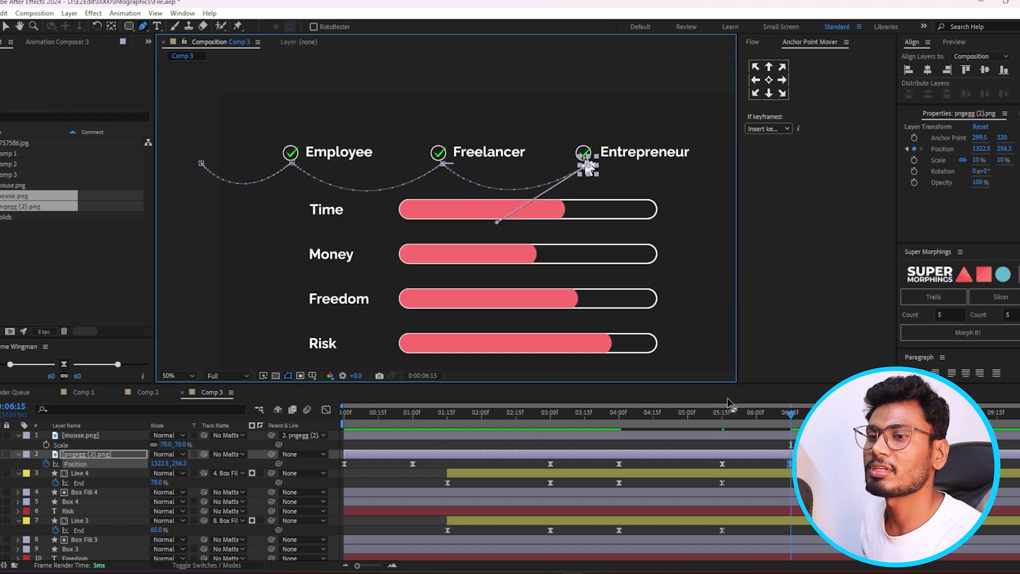
pyautogui.moveTo(779, 414); pyautogui.dragTo(806, 415)
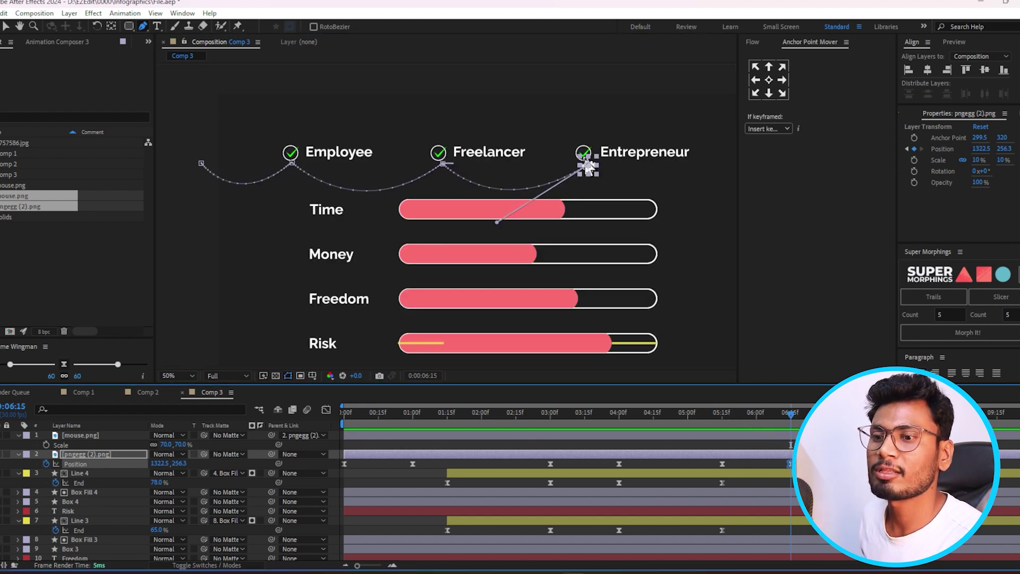
pyautogui.hotkey('ctrl', 'Down')
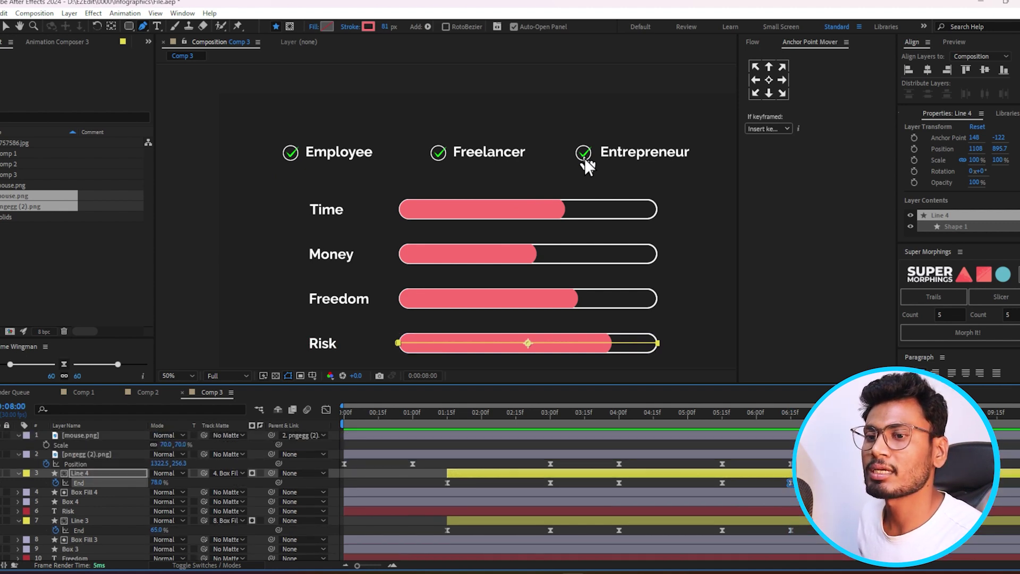
# Raise the Risk fill to about 88% and move the Time bar line to its 8:00 keyframe
pyautogui.moveTo(156, 482); pyautogui.dragTo(177, 489)
pyautogui.click(527, 210)
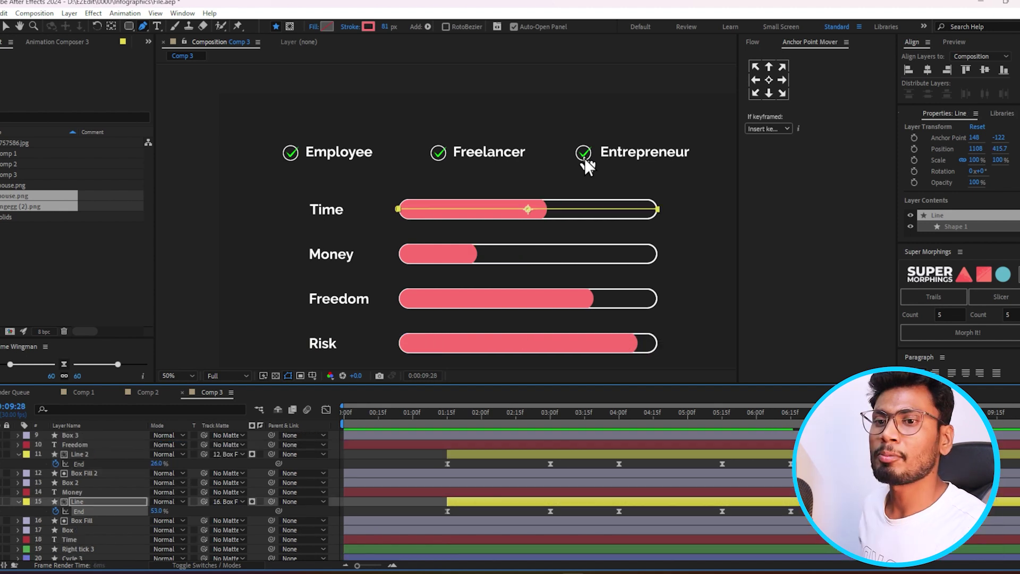
pyautogui.press('space')
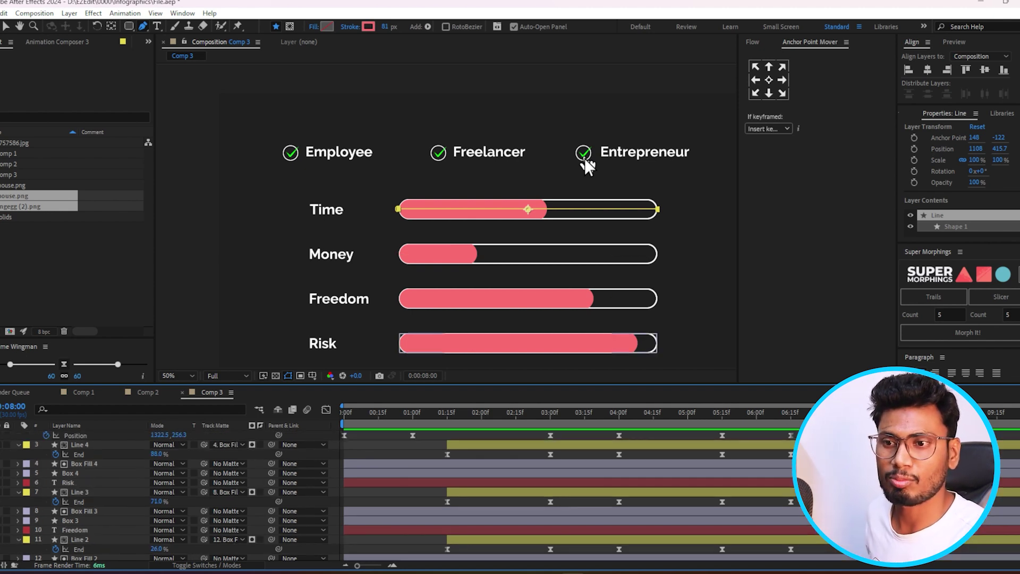
pyautogui.click(587, 166)
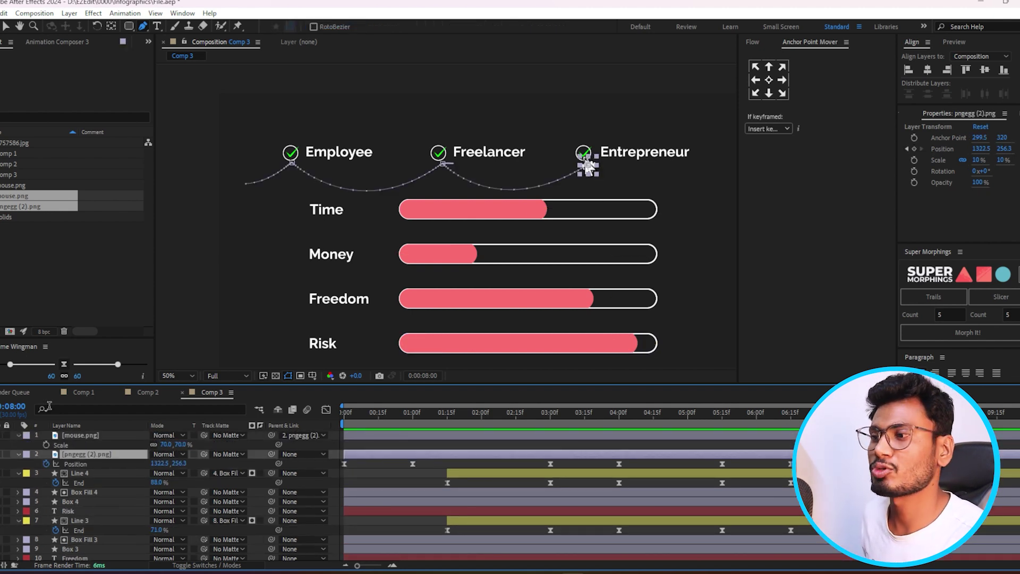
# Move the cursor past Entrepreneur to 1994.5, 294.3 at 9:00, curve the exit path, and preview
pyautogui.click(762, 449)
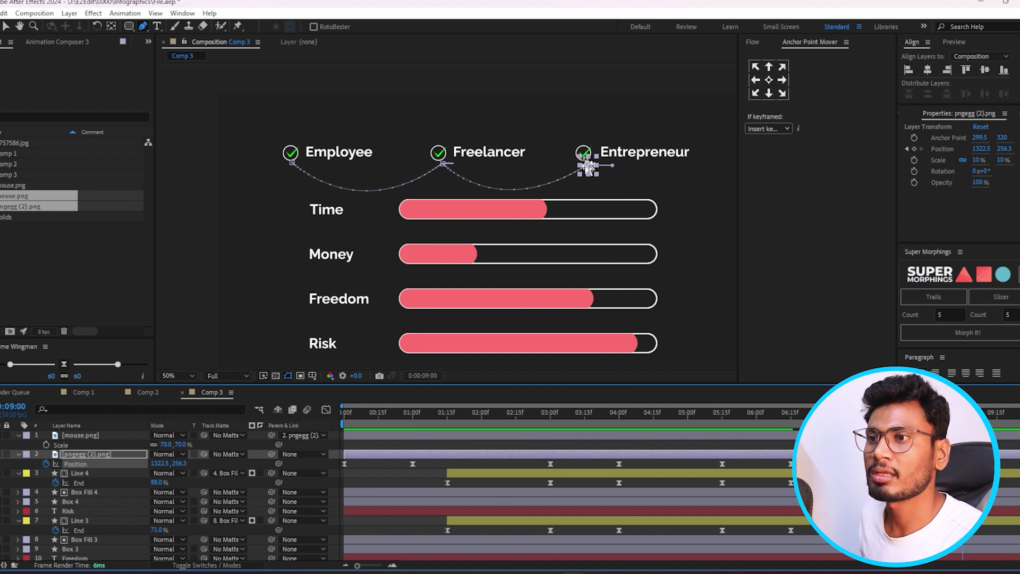
pyautogui.click(5, 26)
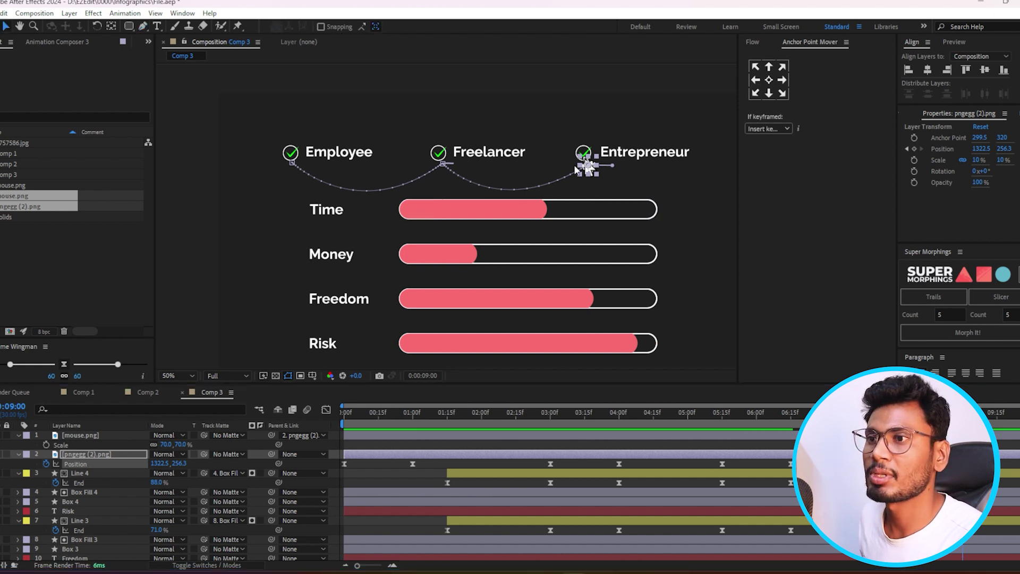
pyautogui.moveTo(589, 168); pyautogui.dragTo(737, 178)
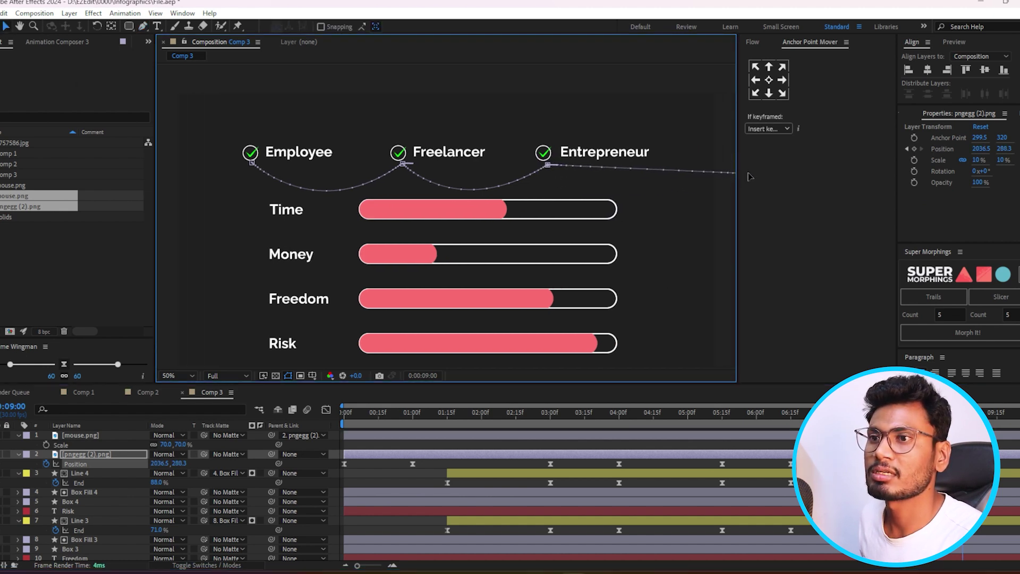
pyautogui.click(143, 26)
pyautogui.hscroll(3, 622, 176)
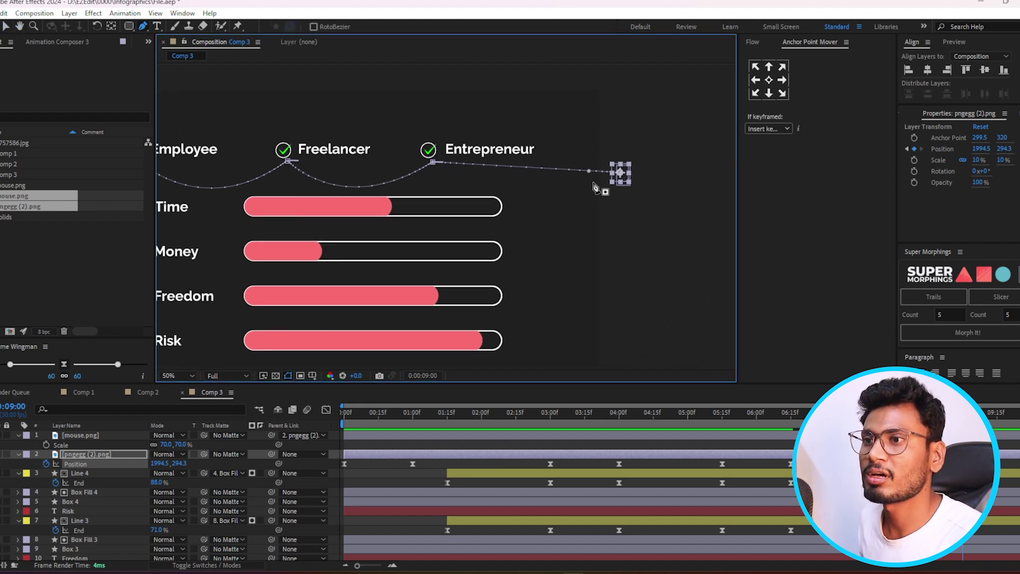
pyautogui.moveTo(619, 173); pyautogui.dragTo(549, 195)
pyautogui.moveTo(479, 223); pyautogui.dragTo(510, 229)
pyautogui.press('space')
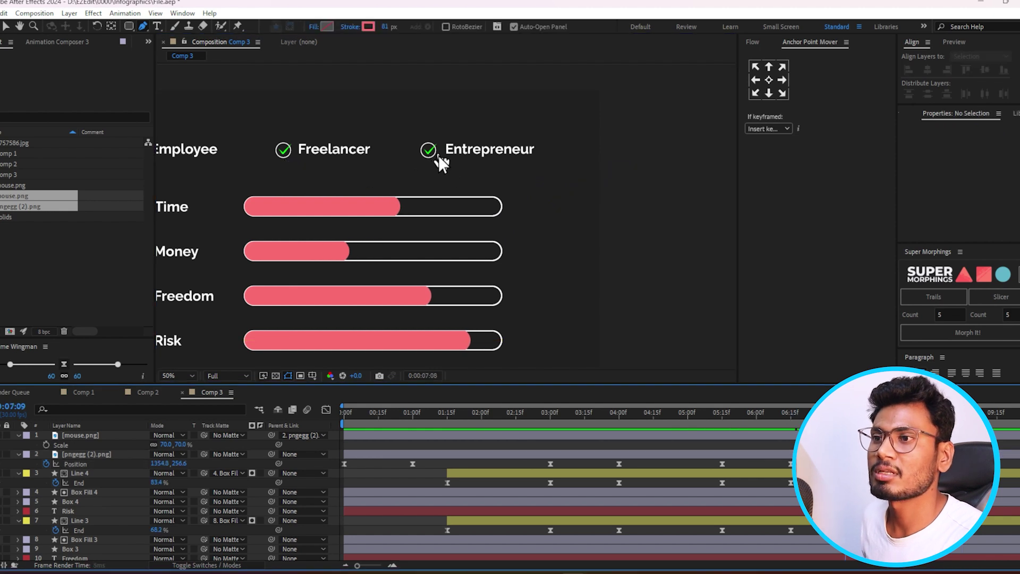
# Shorten the Bezier handle on the cursor's 4:00 Freelancer keyframe and scrub to check the motion
pyautogui.moveTo(743, 438); pyautogui.dragTo(646, 434)
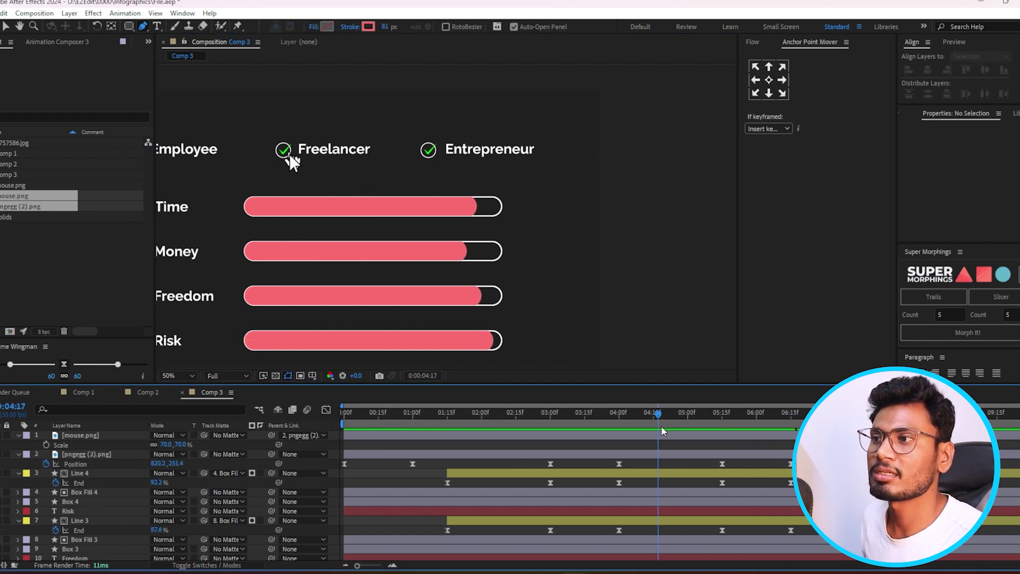
pyautogui.click(659, 455)
pyautogui.scroll(4, 279, 152)
pyautogui.scroll(2, 303, 170)
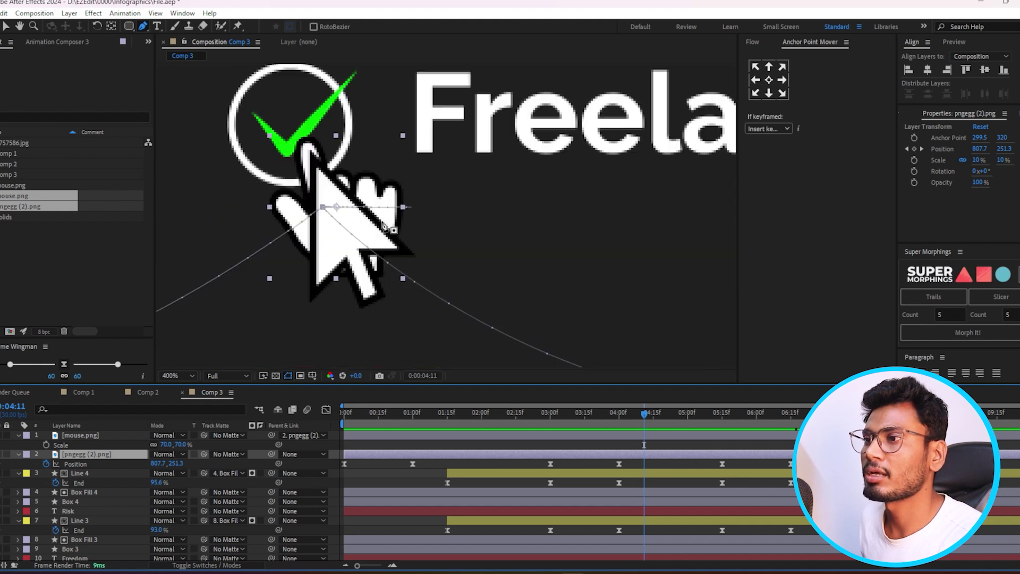
pyautogui.click(6, 27)
pyautogui.click(323, 207)
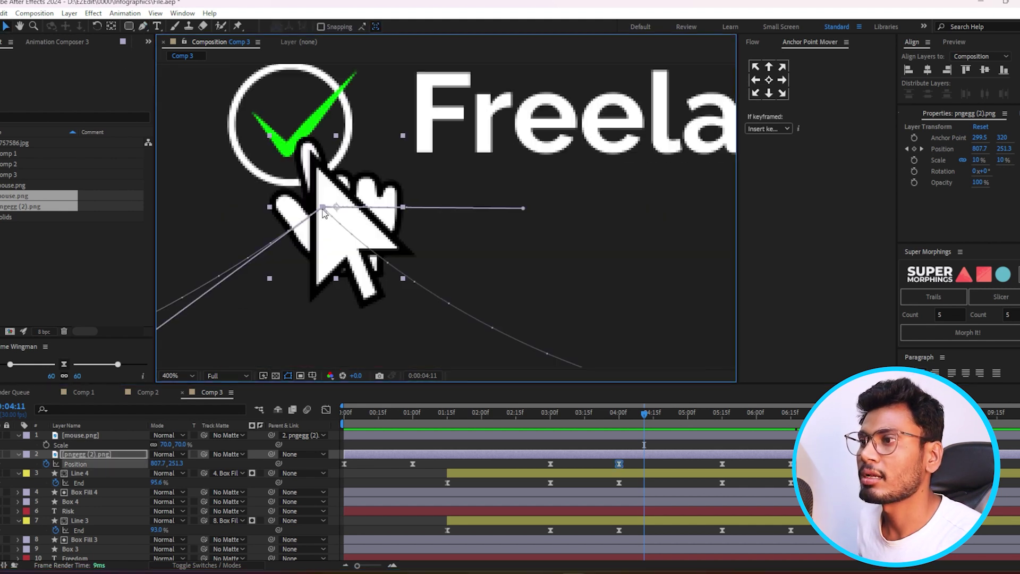
pyautogui.moveTo(522, 208); pyautogui.dragTo(324, 209)
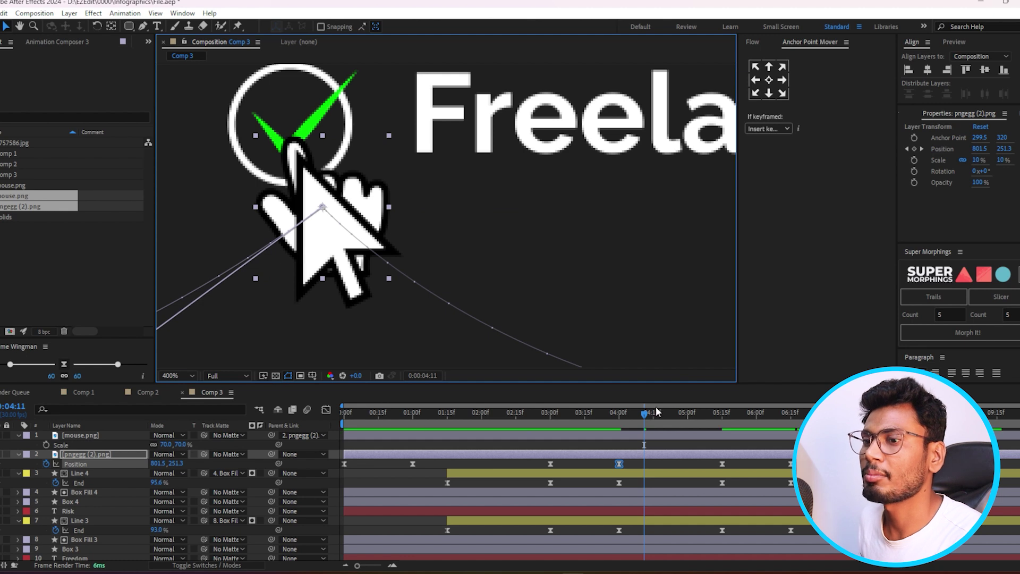
pyautogui.moveTo(632, 420)
pyautogui.mouseDown()
pyautogui.moveTo(549, 416)
pyautogui.moveTo(687, 419)
pyautogui.moveTo(660, 420)
pyautogui.mouseUp()
pyautogui.scroll(-3, 462, 236)
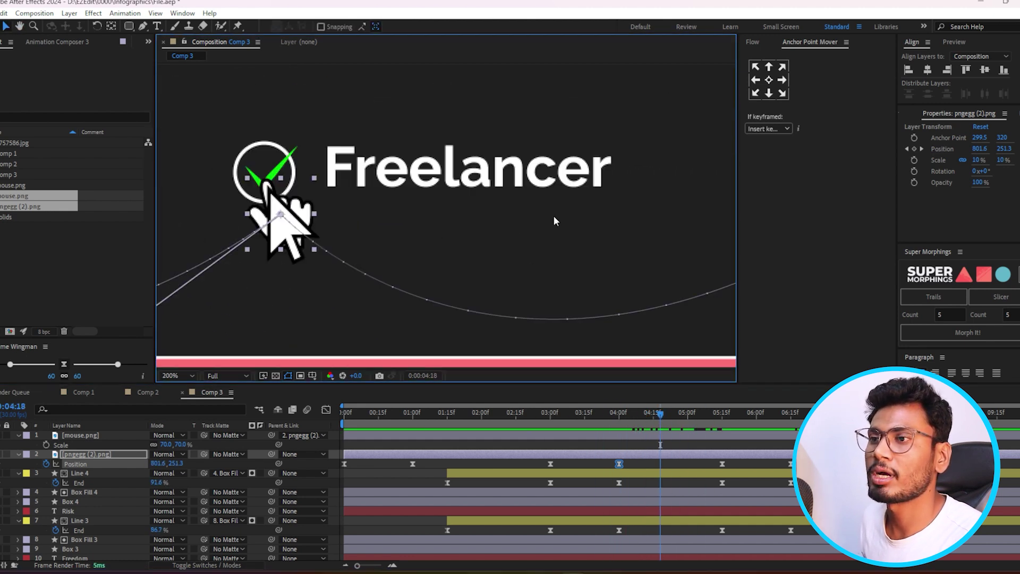
pyautogui.scroll(1, 553, 216)
# Reshape the curve handle at the 6:15 Entrepreneur keyframe and preview the whole animation
pyautogui.moveTo(756, 430); pyautogui.dragTo(791, 430)
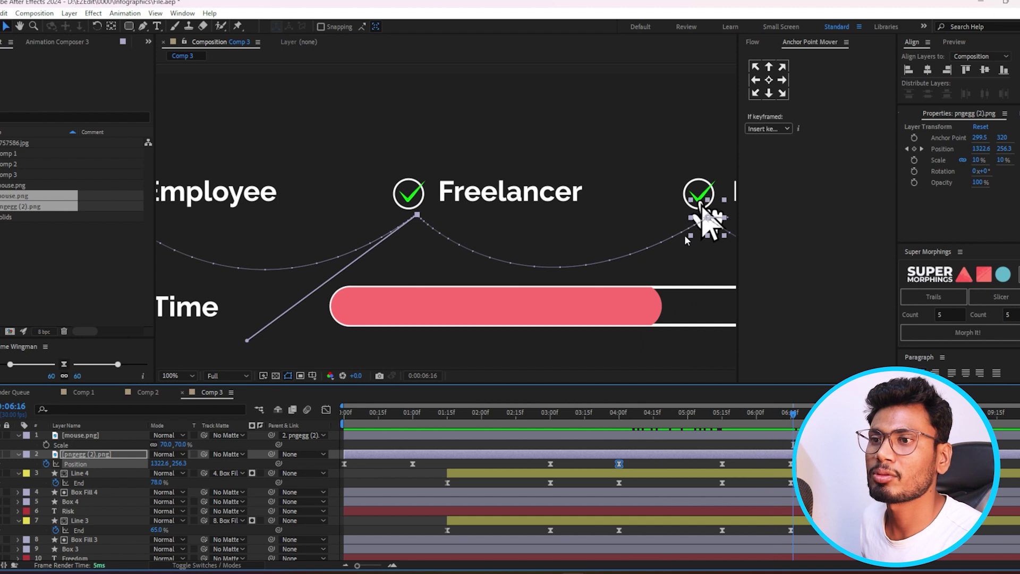
pyautogui.moveTo(685, 240); pyautogui.dragTo(576, 227)
pyautogui.scroll(5, 579, 226)
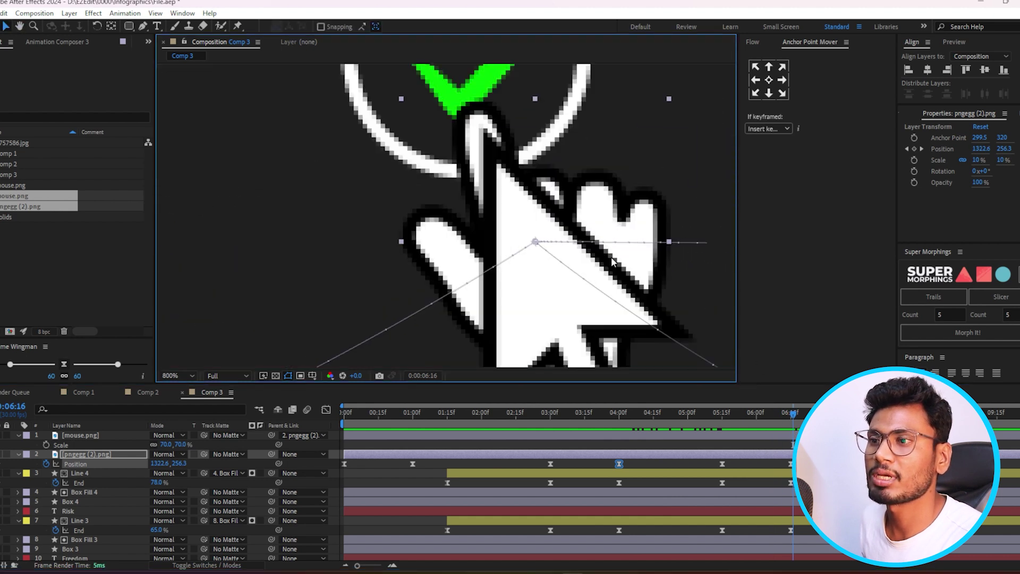
pyautogui.moveTo(538, 247); pyautogui.dragTo(681, 234)
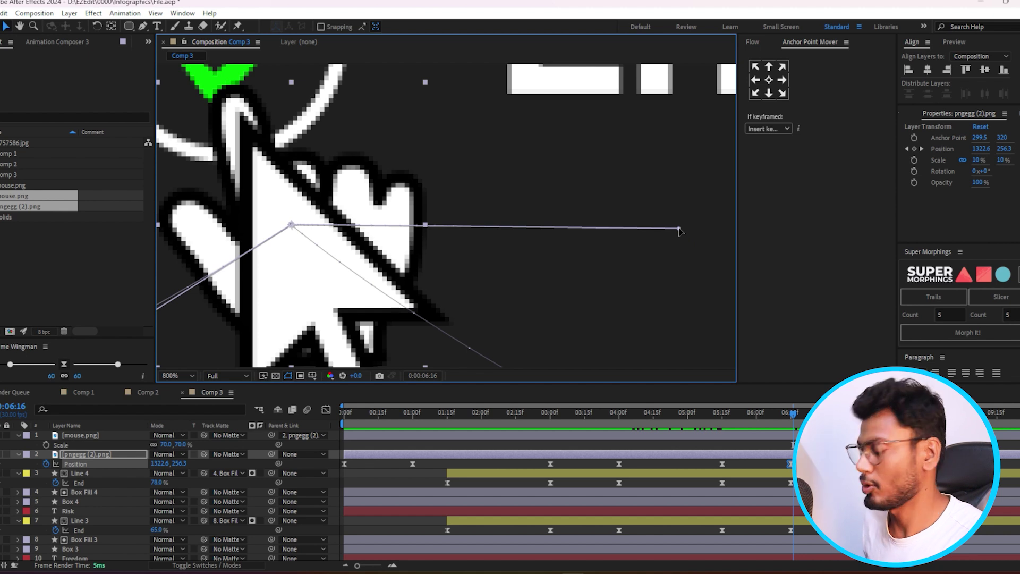
pyautogui.moveTo(680, 231); pyautogui.dragTo(423, 223)
pyautogui.scroll(-1, 489, 212)
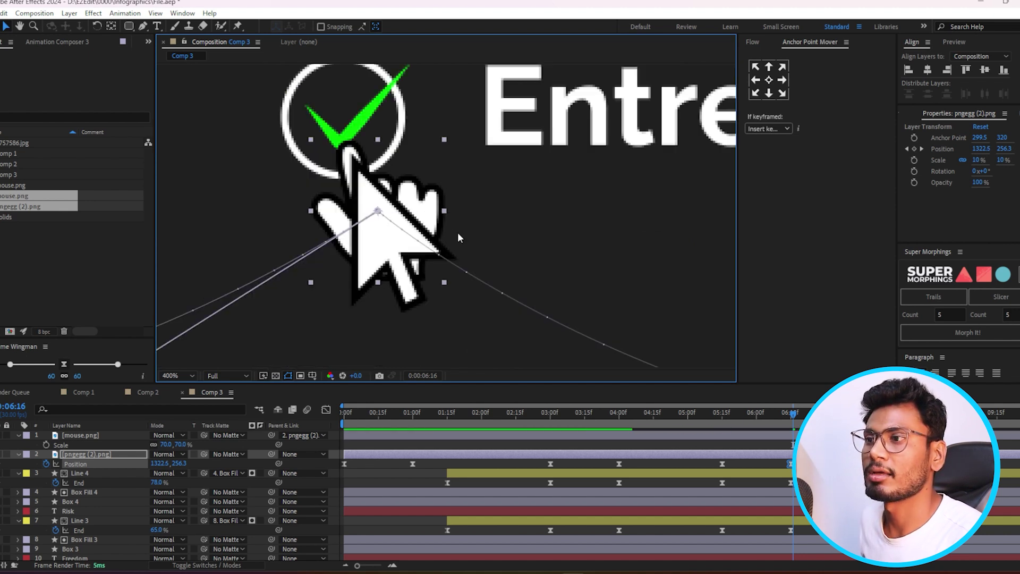
pyautogui.scroll(-1, 402, 221)
pyautogui.press('F2')
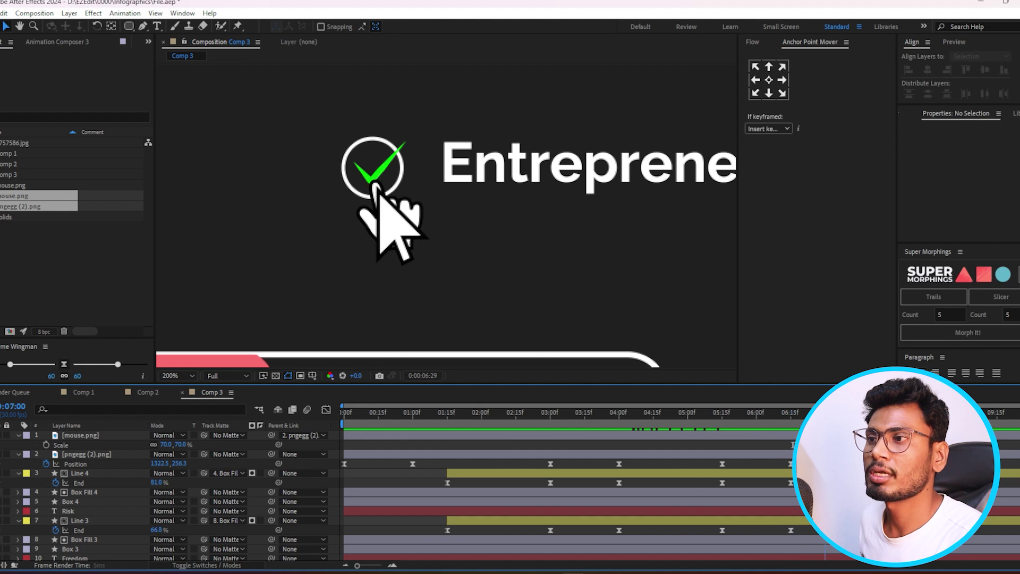
pyautogui.scroll(-2, 526, 232)
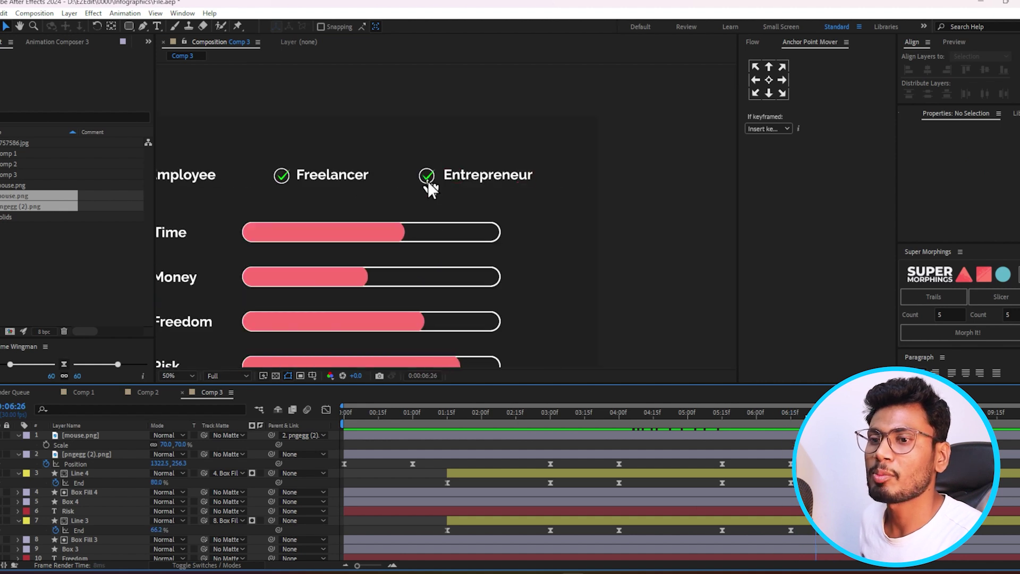
pyautogui.press('space')
pyautogui.moveTo(487, 199); pyautogui.dragTo(605, 190)
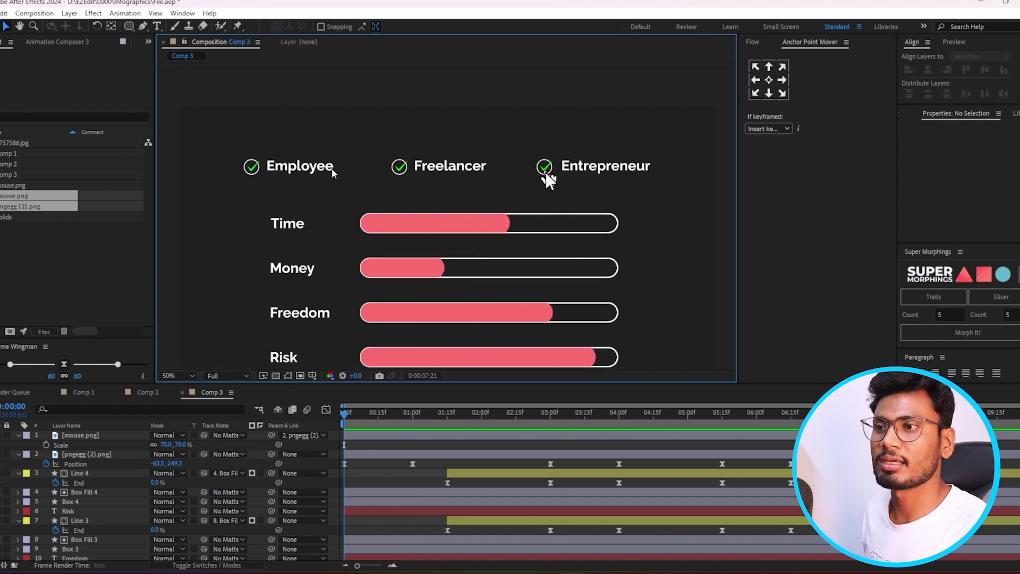
pyautogui.moveTo(588, 422)
pyautogui.mouseDown()
pyautogui.moveTo(409, 434)
pyautogui.moveTo(551, 465)
pyautogui.mouseUp()
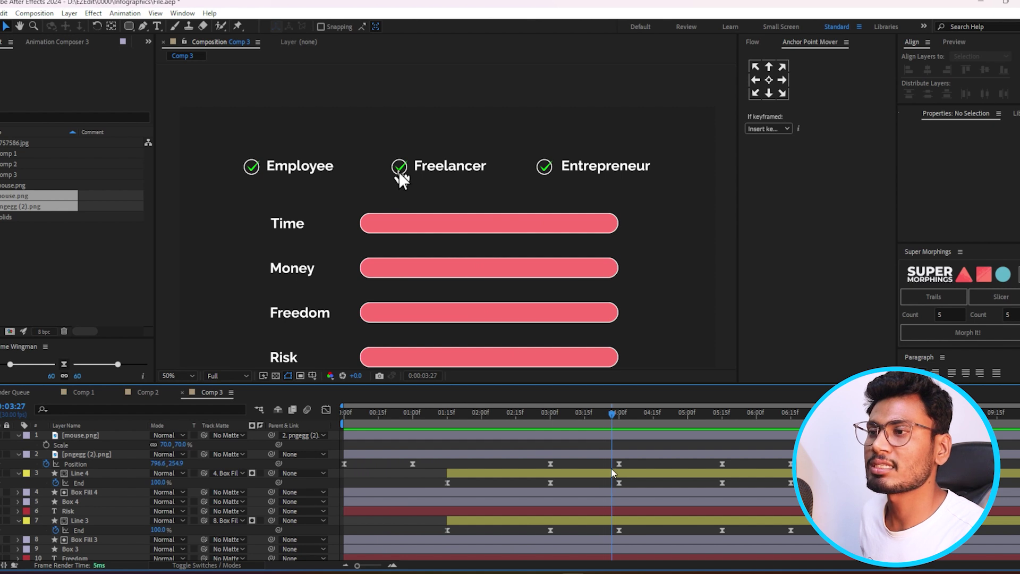
# Start the Freelancer tick at about 4:00 and end the Employee tick at 4:00
pyautogui.scroll(-5, 667, 512)
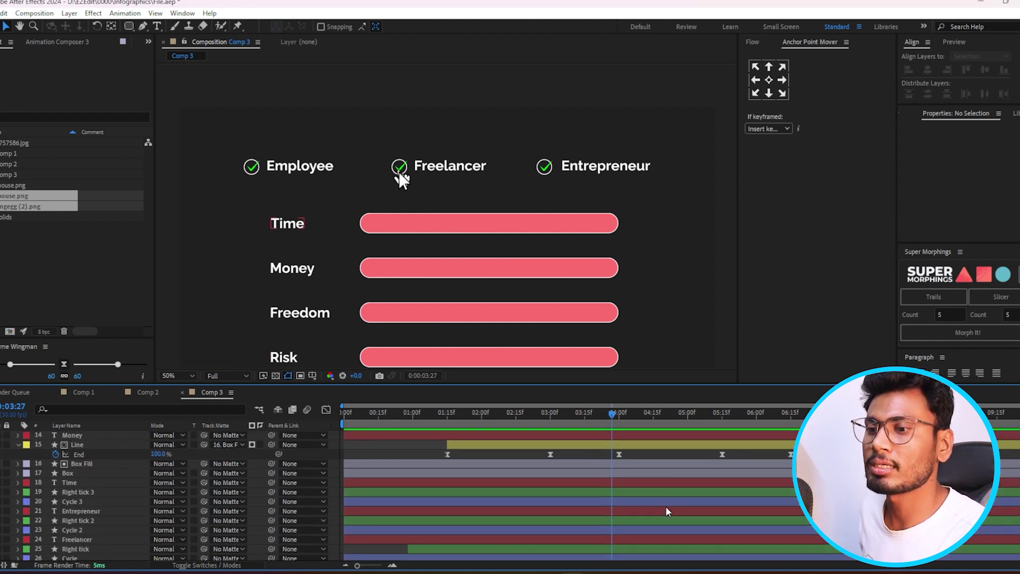
pyautogui.moveTo(605, 521); pyautogui.dragTo(692, 536)
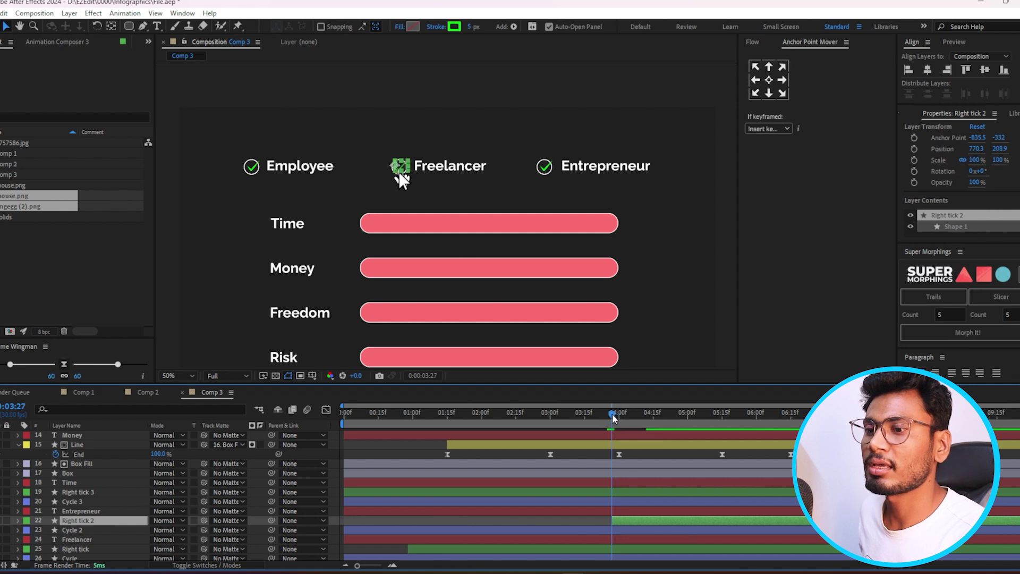
pyautogui.click(625, 551)
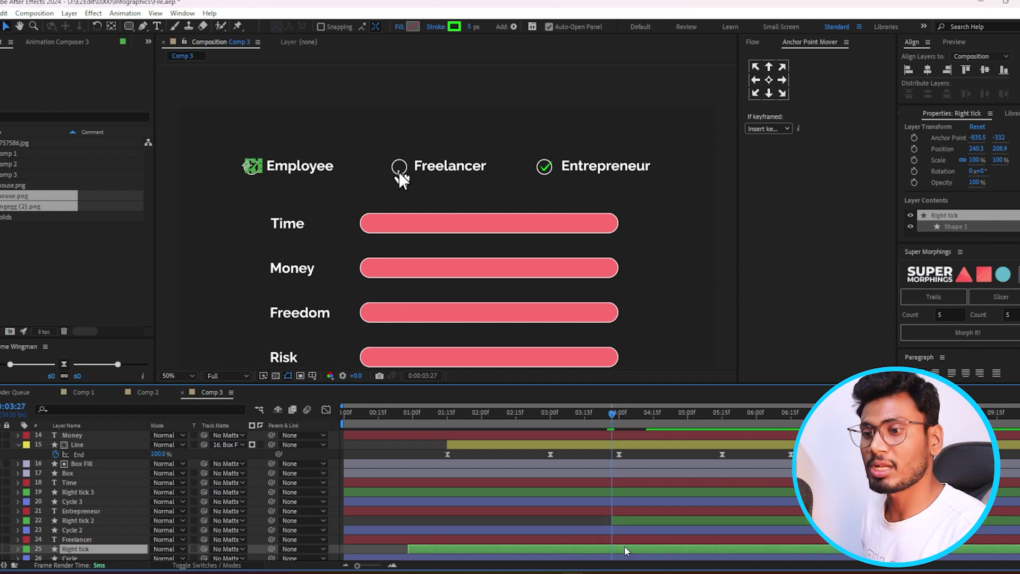
pyautogui.hotkey('alt', ']')
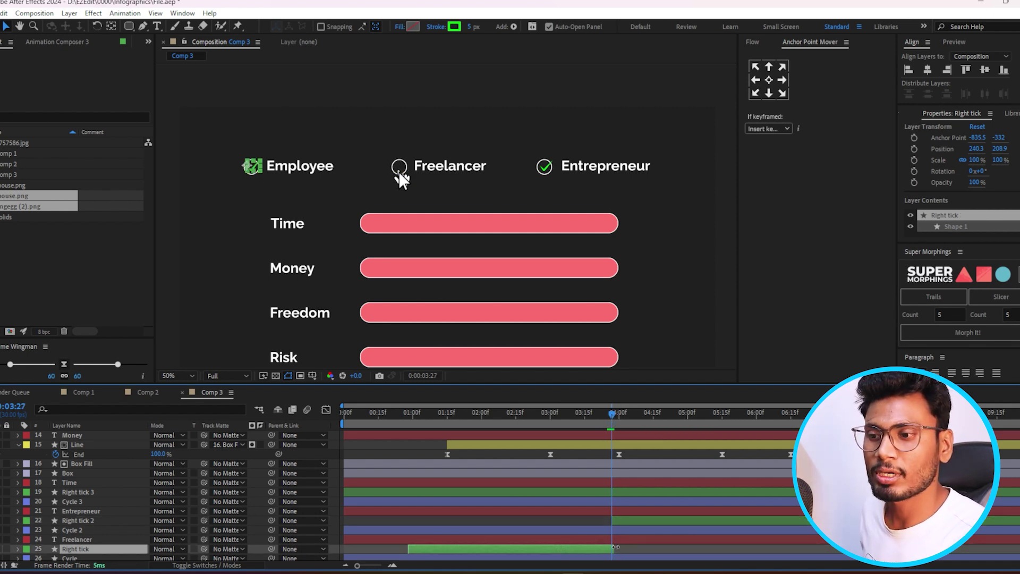
# Start the Entrepreneur tick at 6:12 and end the Freelancer tick one frame earlier
pyautogui.moveTo(621, 419); pyautogui.dragTo(789, 429)
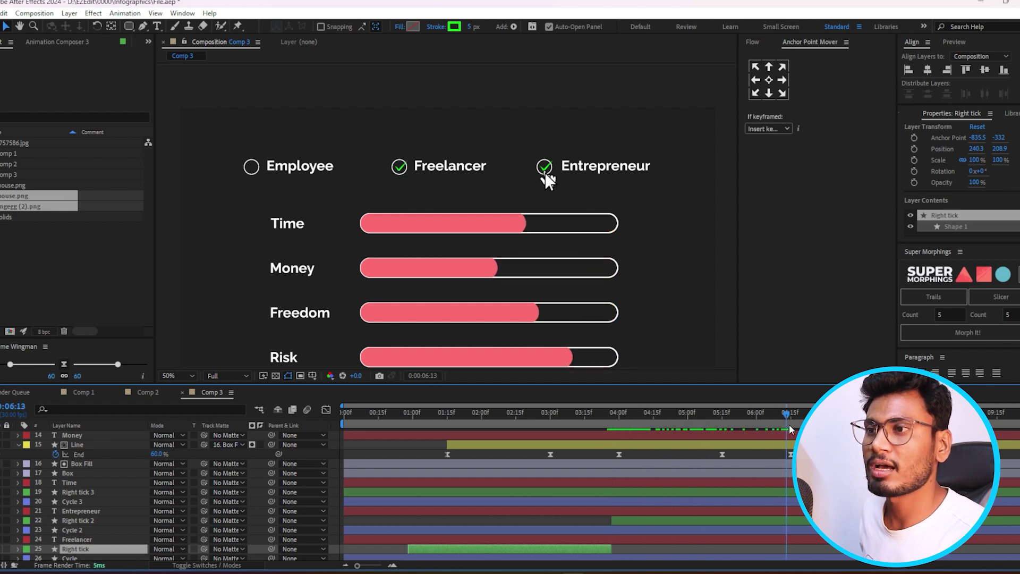
pyautogui.moveTo(790, 429); pyautogui.dragTo(785, 428)
pyautogui.click(576, 499)
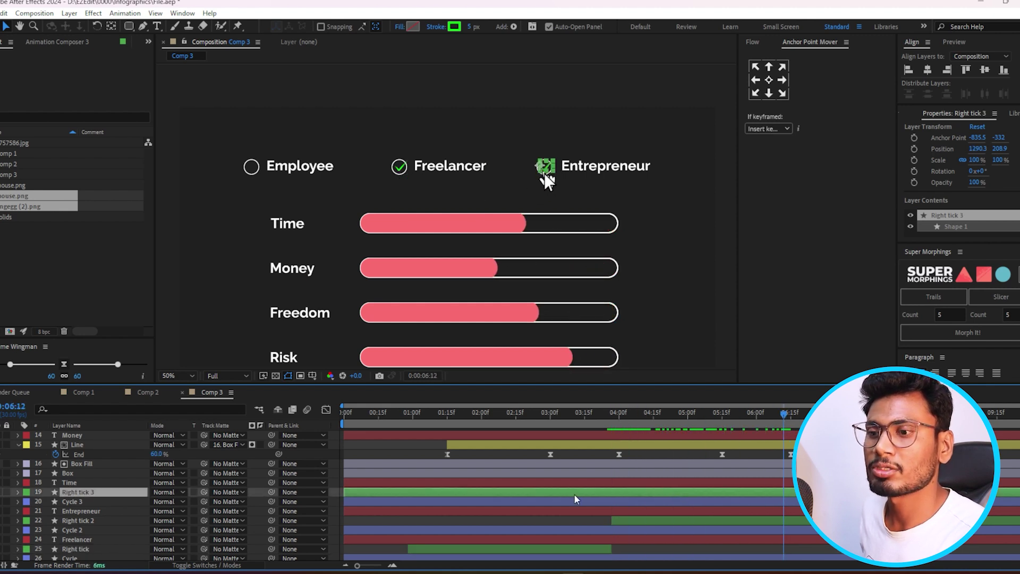
pyautogui.hotkey('alt', '[')
pyautogui.hotkey('ctrl', 'Down')
pyautogui.hotkey('ctrl', 'Down')
pyautogui.hotkey('ctrl', 'Down')
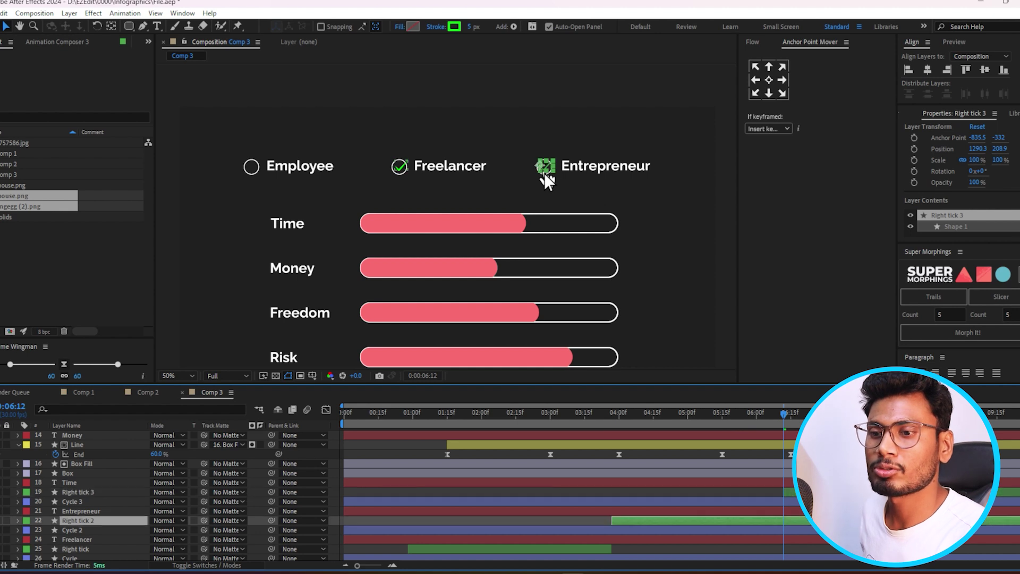
pyautogui.hotkey('alt', ']')
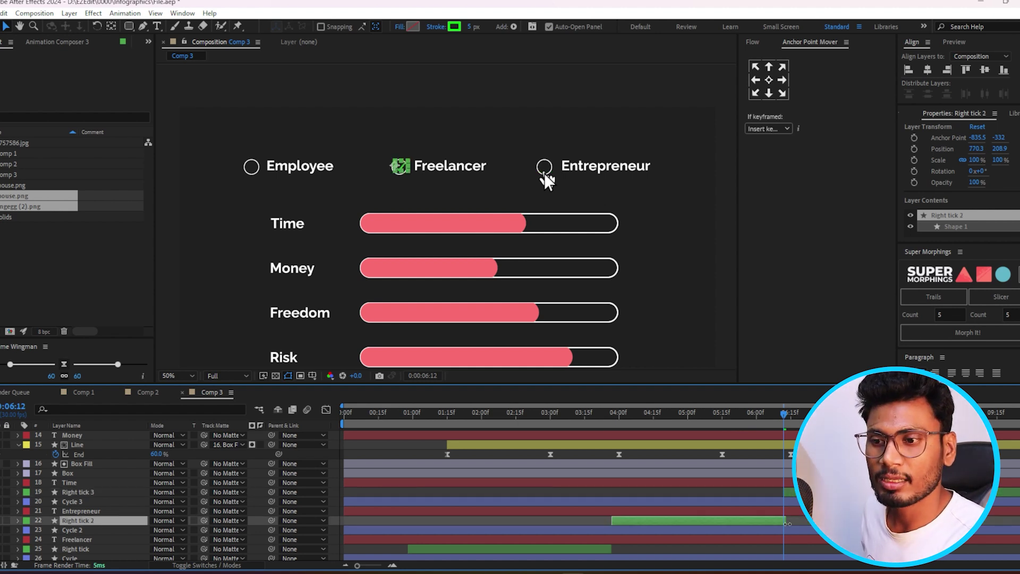
pyautogui.moveTo(787, 523); pyautogui.dragTo(785, 522)
pyautogui.click(343, 413)
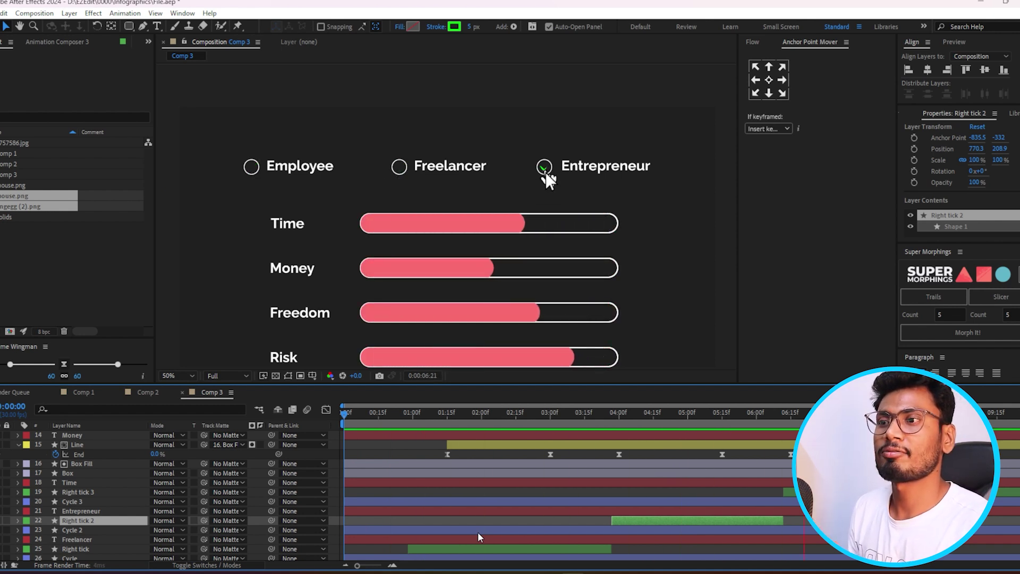
# Set the Employee fill levels, with Freedom at 44% and an adjusted Money bar
pyautogui.click(450, 413)
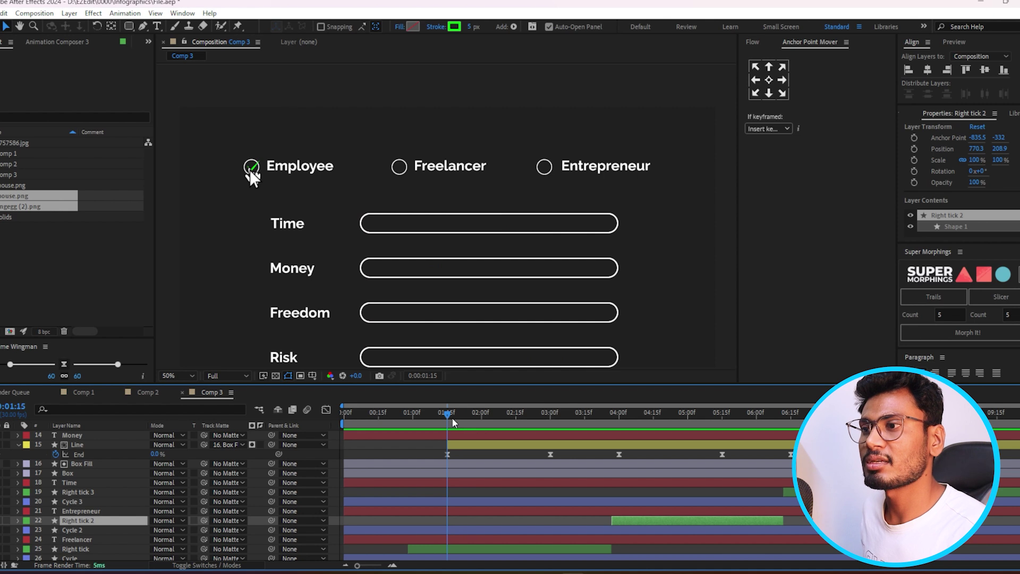
pyautogui.moveTo(453, 422); pyautogui.dragTo(550, 422)
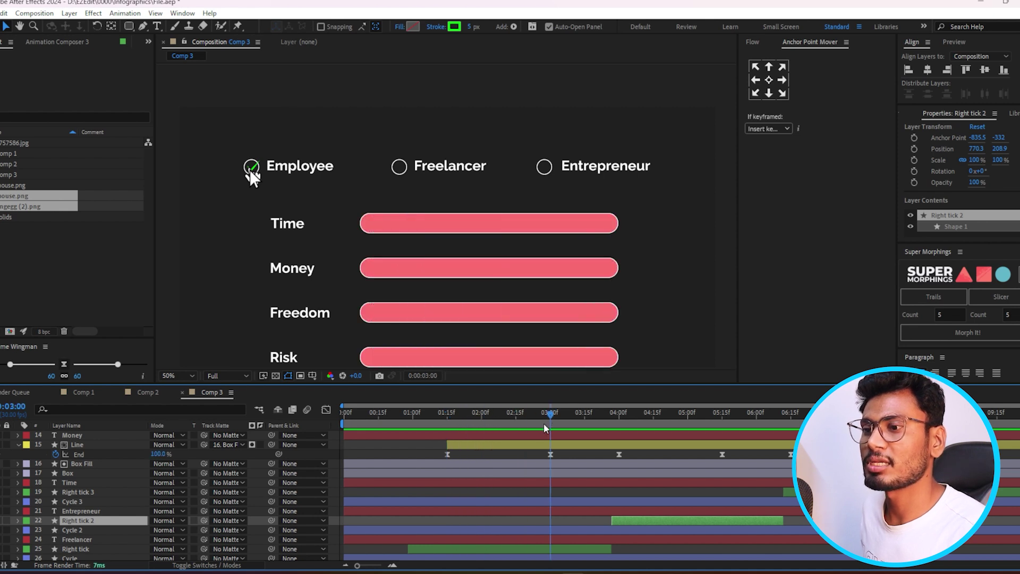
pyautogui.scroll(-1, 558, 501)
pyautogui.scroll(4, 547, 495)
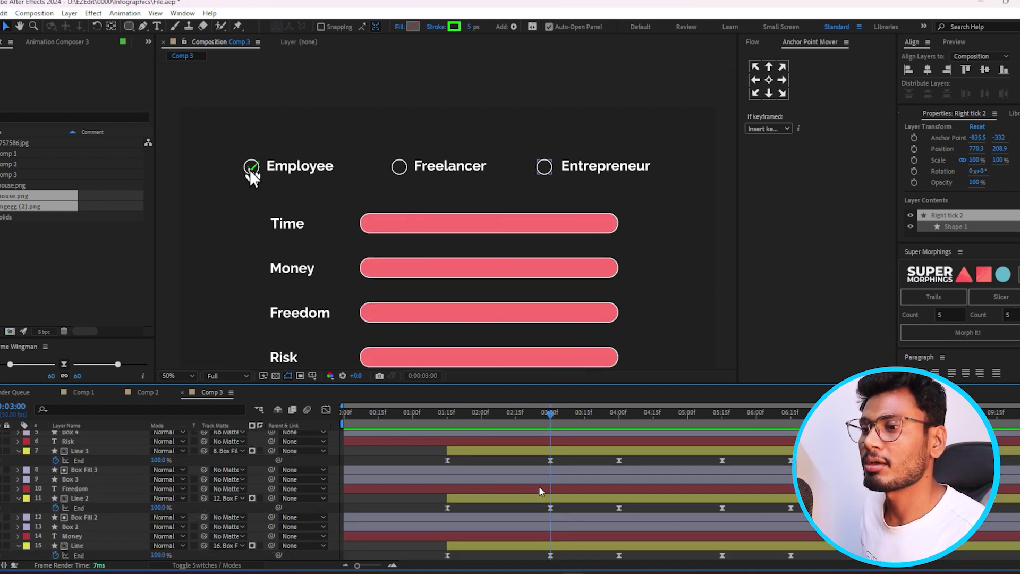
pyautogui.click(561, 453)
pyautogui.moveTo(158, 461); pyautogui.dragTo(129, 462)
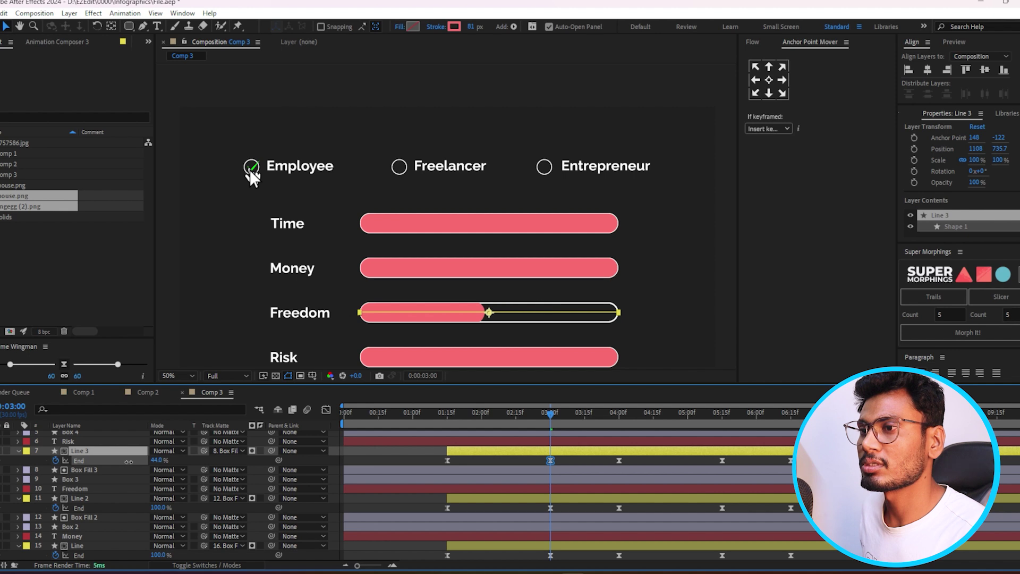
pyautogui.click(548, 503)
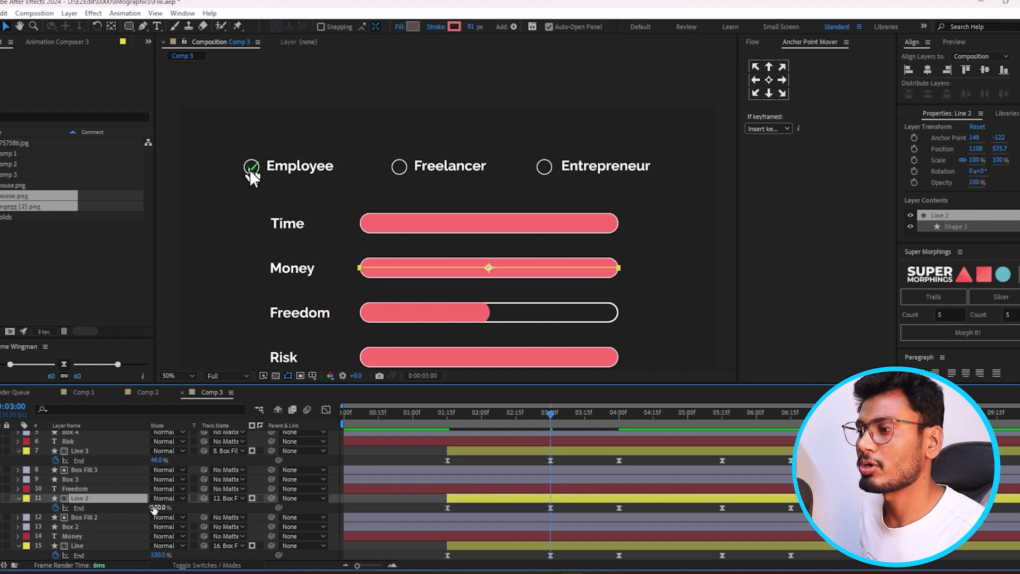
pyautogui.click(160, 507)
pyautogui.write('84')
pyautogui.moveTo(152, 509)
pyautogui.mouseDown()
pyautogui.moveTo(129, 509)
pyautogui.moveTo(137, 497)
pyautogui.mouseUp()
pyautogui.scroll(-3, 154, 505)
pyautogui.scroll(4, 138, 494)
# Set the Freelancer fills: Risk 72%, Freedom 46%, and adjusted Time and Money levels
pyautogui.click(471, 413)
pyautogui.moveTo(475, 417); pyautogui.dragTo(614, 436)
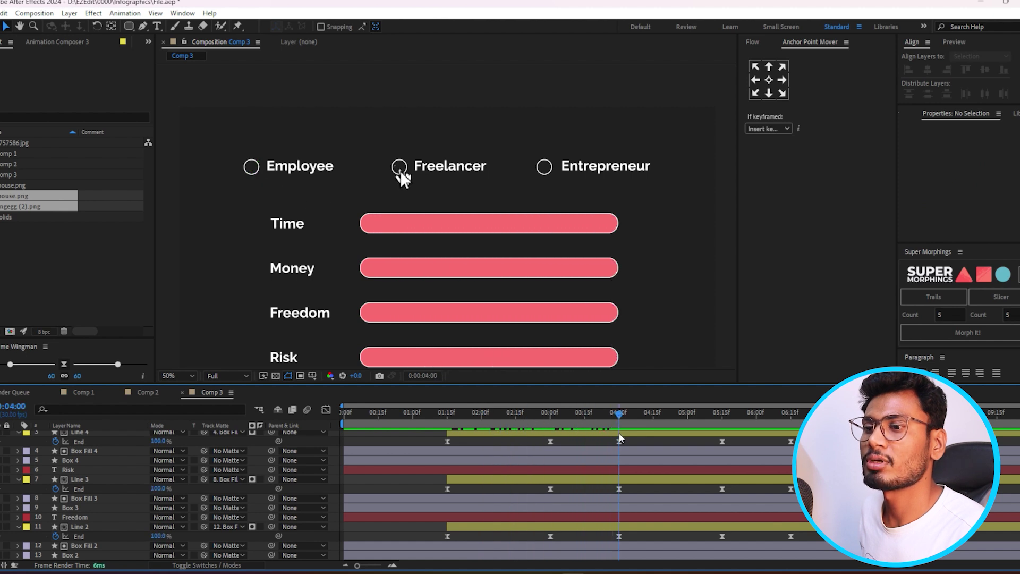
pyautogui.click(550, 442)
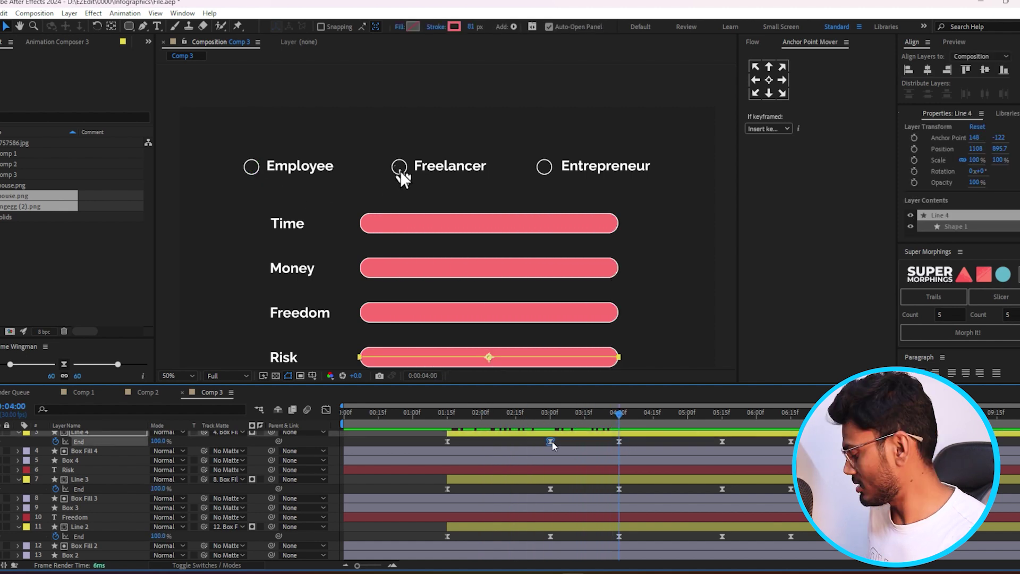
pyautogui.hotkey('ctrl', 'c')
pyautogui.hotkey('ctrl', 'v')
pyautogui.click(550, 488)
pyautogui.hotkey('ctrl', 'c')
pyautogui.hotkey('ctrl', 'v')
pyautogui.moveTo(481, 437); pyautogui.dragTo(888, 442)
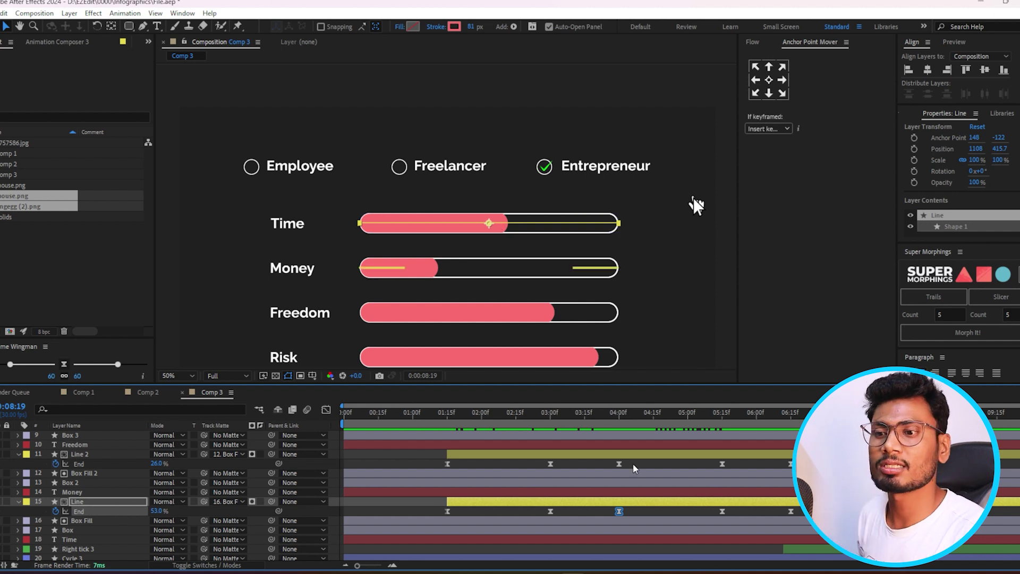
pyautogui.click(424, 513)
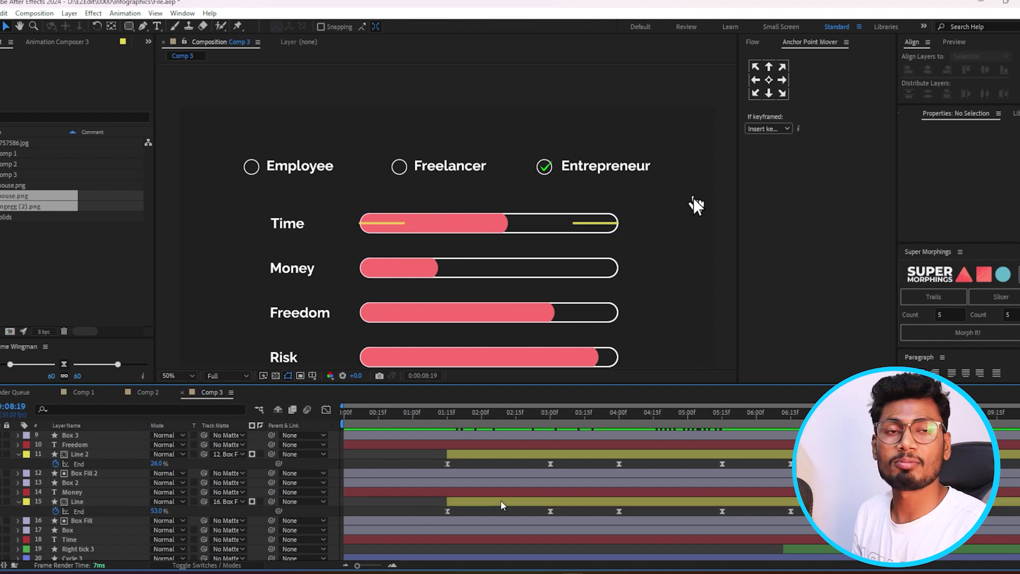
# Apply Hue/Saturation to the Time bar's Line layer via the quick effect search for 'h'
pyautogui.click(502, 505)
pyautogui.hotkey('ctrl', 'space')
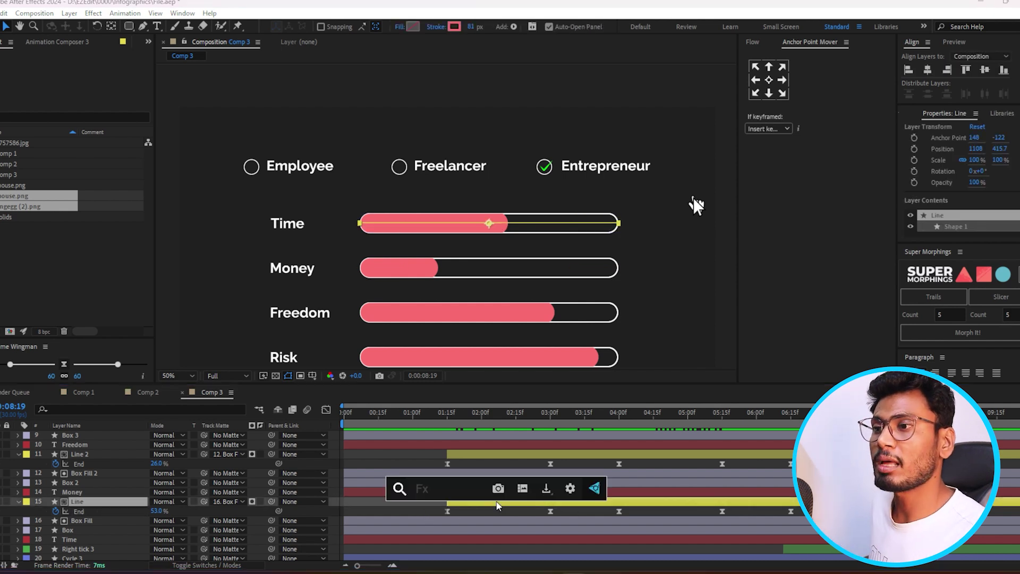
pyautogui.write('h')
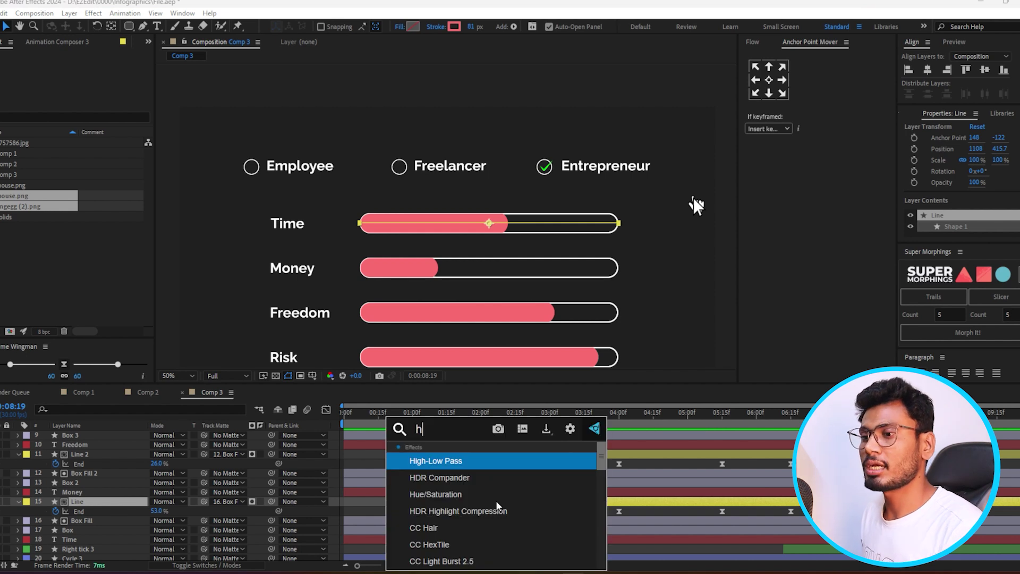
pyautogui.click(497, 495)
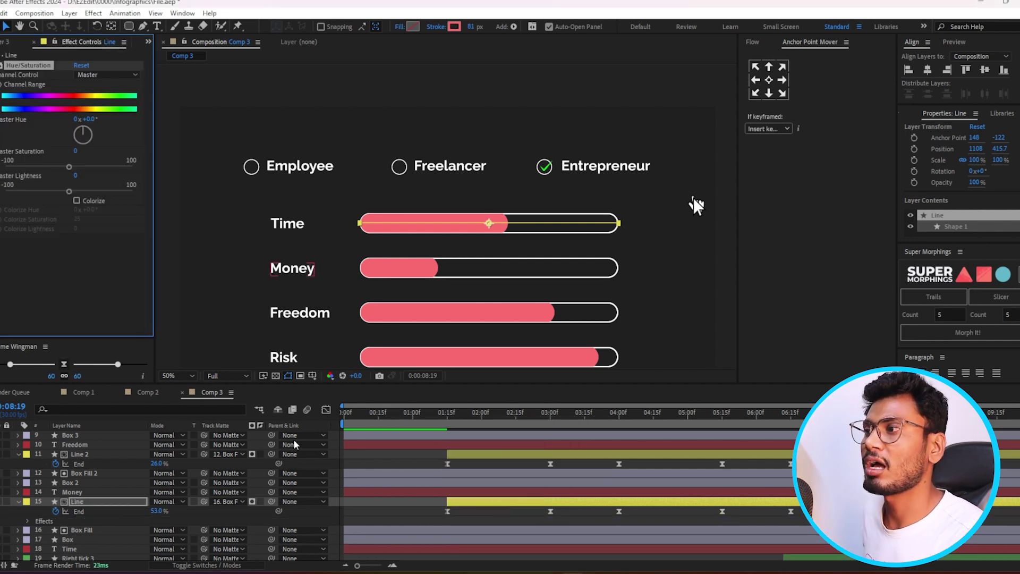
pyautogui.click(449, 420)
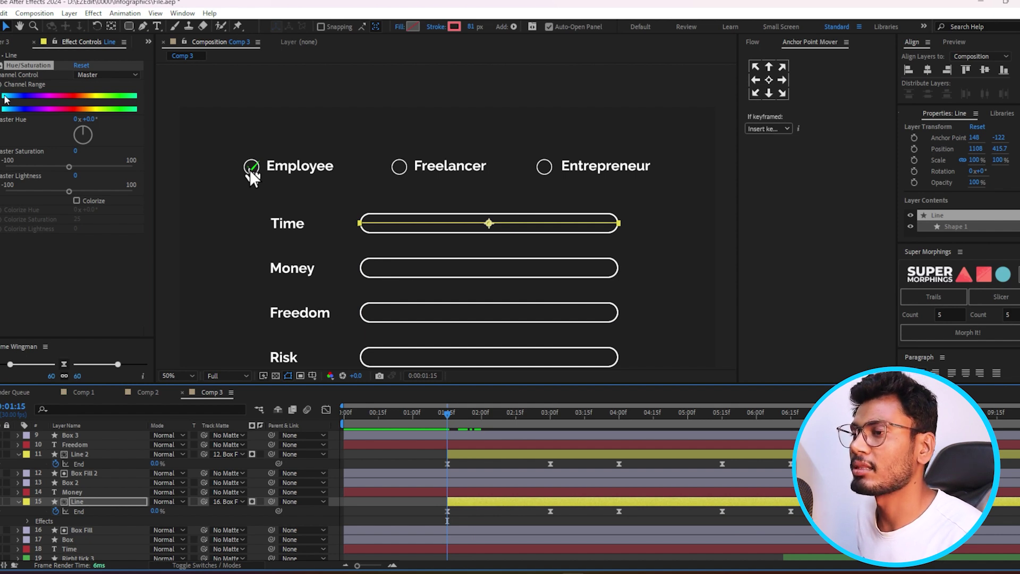
# Turn the Time bar yellow-green with Master Hue +73° for Employee
pyautogui.press('space')
pyautogui.press('space')
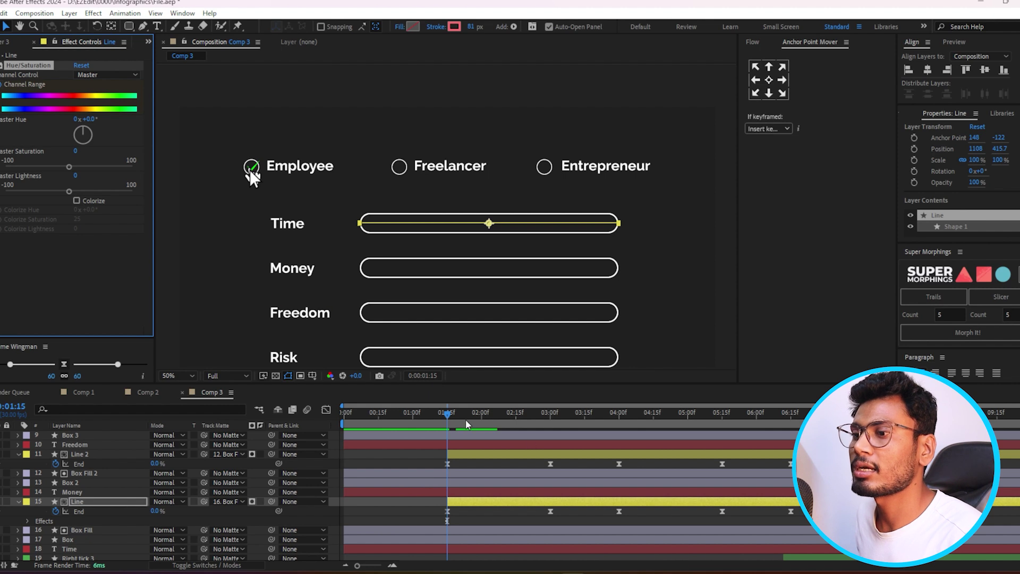
pyautogui.moveTo(447, 413); pyautogui.dragTo(548, 433)
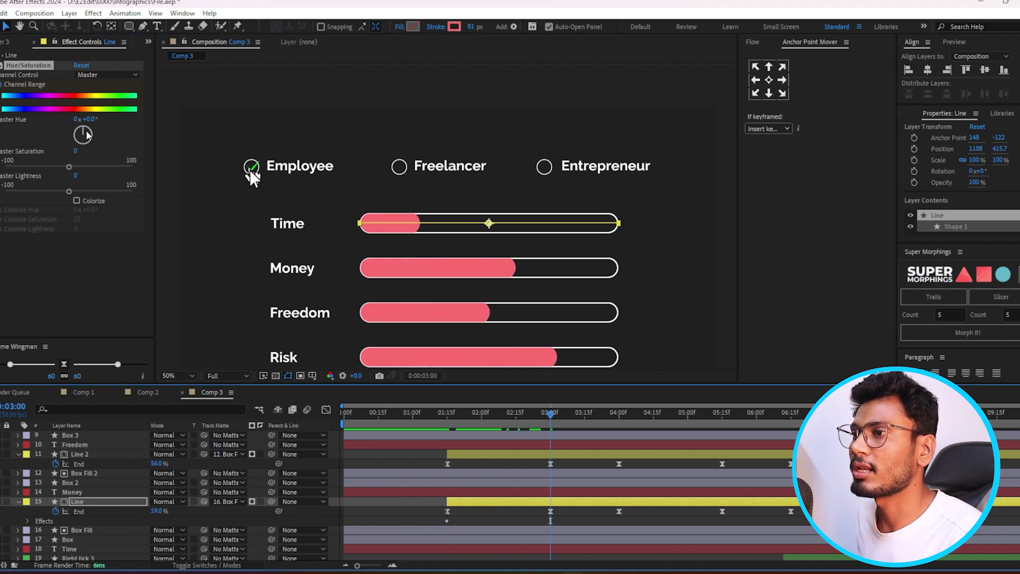
pyautogui.moveTo(83, 127); pyautogui.dragTo(95, 136)
pyautogui.press('space')
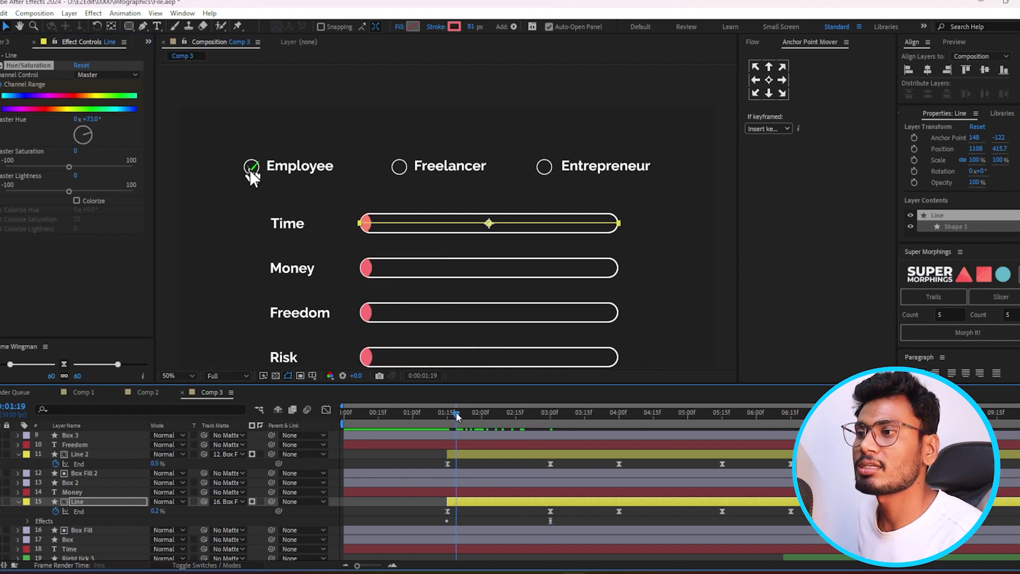
pyautogui.moveTo(540, 425); pyautogui.dragTo(551, 425)
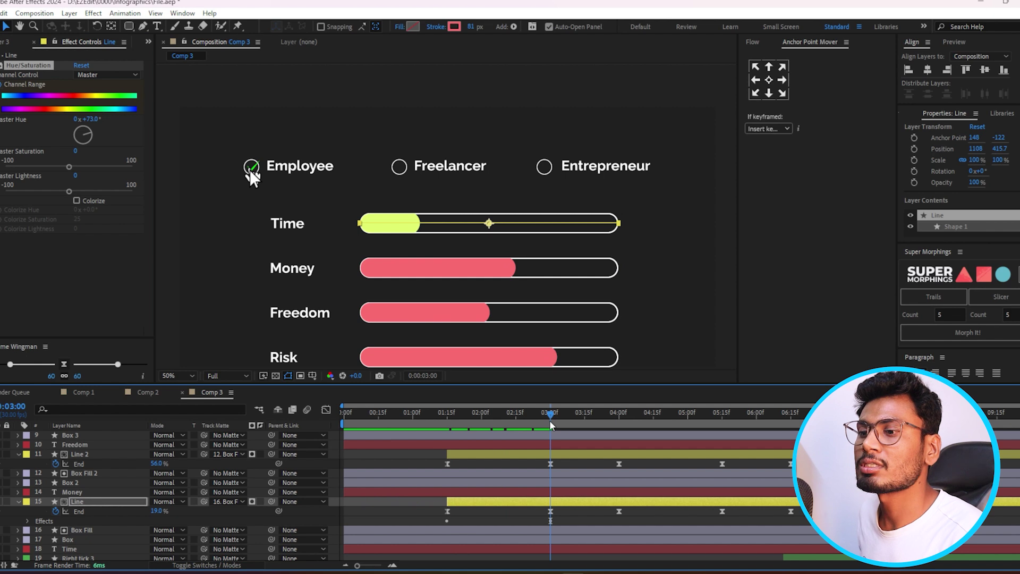
pyautogui.press('u')
pyautogui.press('u')
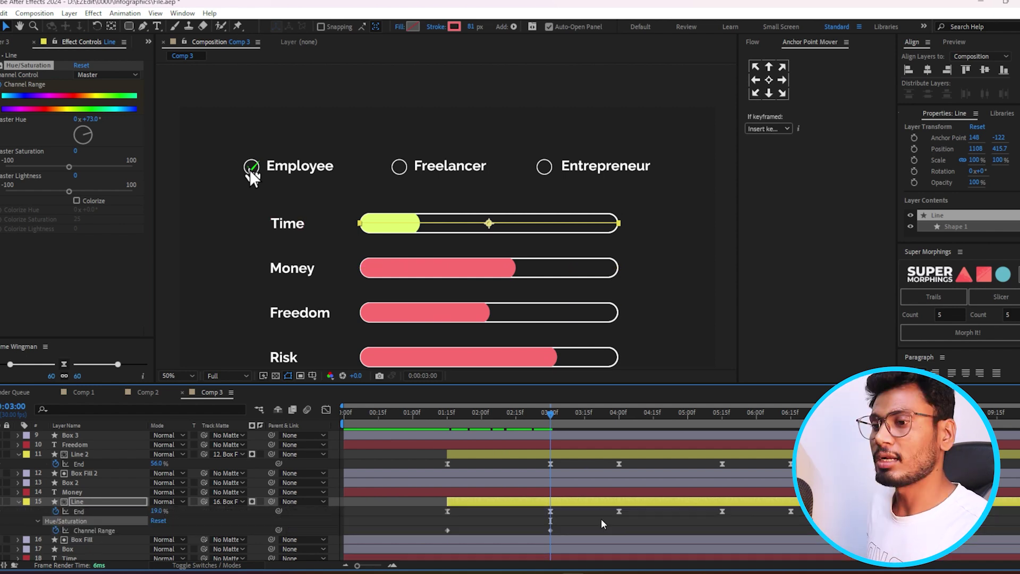
# Hold the hue with a keyframe, then turn the Time bar green at +108° for Freelancer
pyautogui.moveTo(551, 413); pyautogui.dragTo(620, 424)
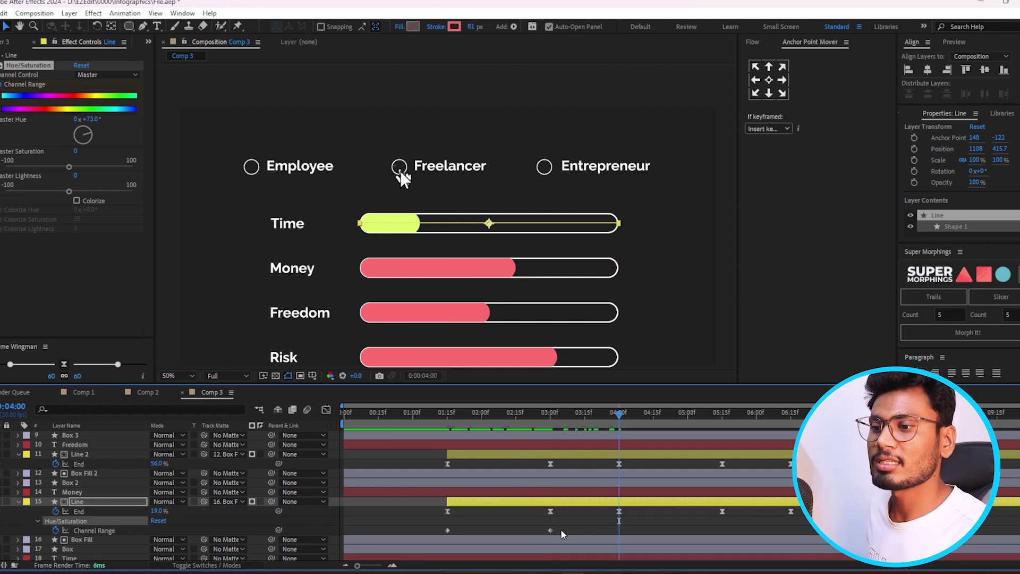
pyautogui.click(550, 530)
pyautogui.hotkey('ctrl', 'c')
pyautogui.hotkey('ctrl', 'v')
pyautogui.click(630, 417)
pyautogui.moveTo(632, 419); pyautogui.dragTo(722, 420)
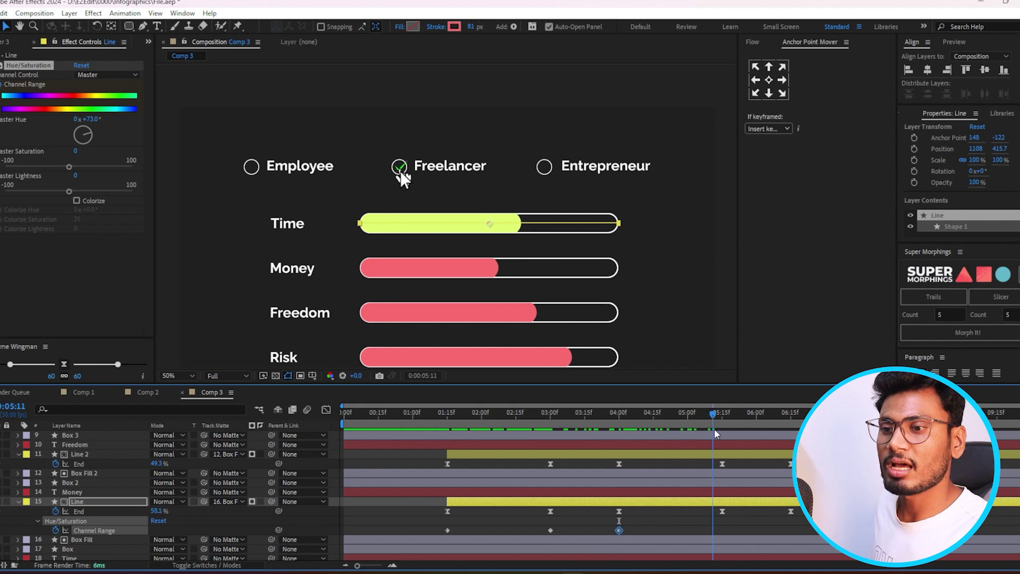
pyautogui.click(92, 138)
pyautogui.moveTo(91, 139); pyautogui.dragTo(93, 143)
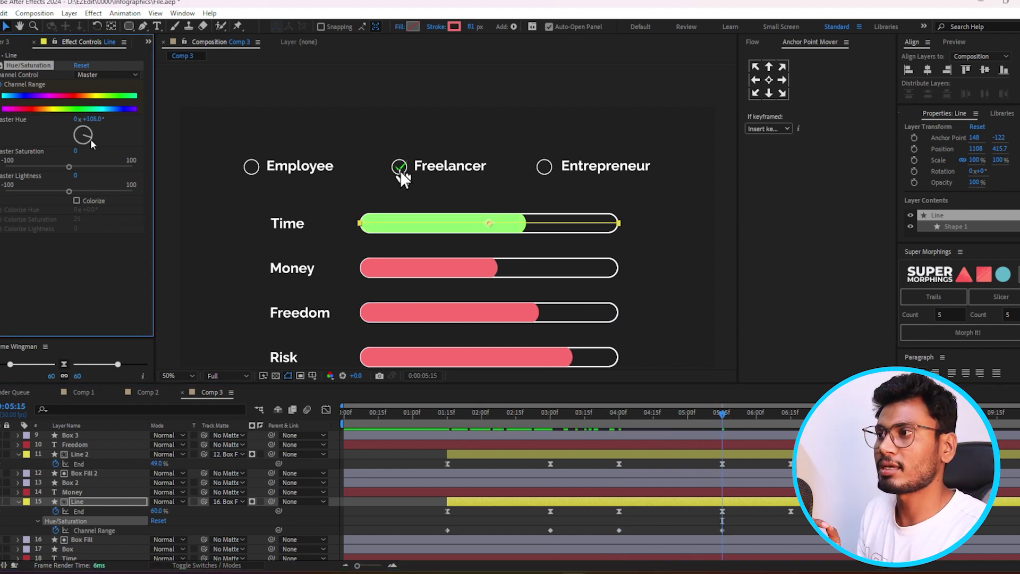
# Return the Time bar hue to yellow-green +73° for Entrepreneur and preview
pyautogui.moveTo(749, 417); pyautogui.dragTo(790, 422)
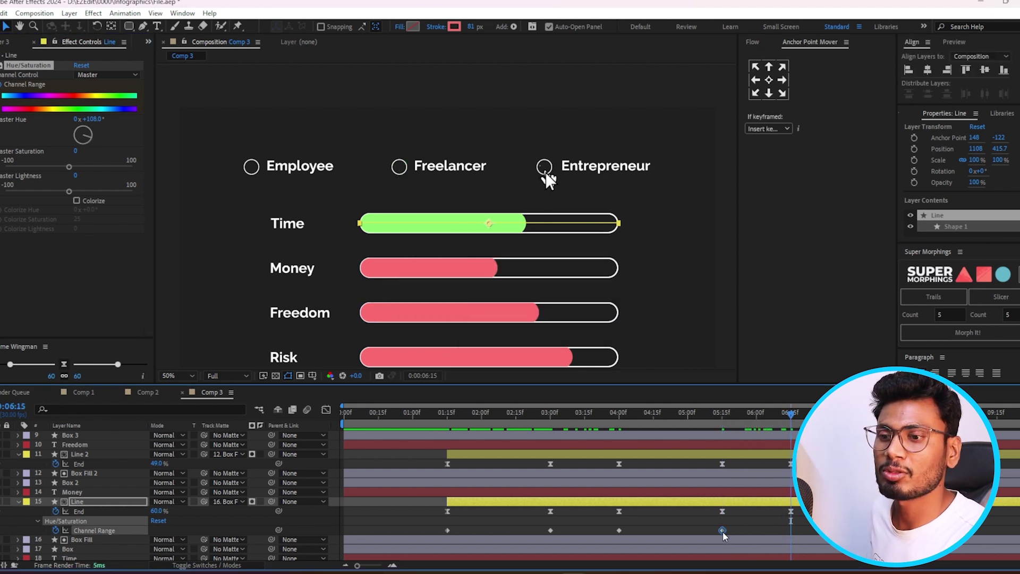
pyautogui.click(722, 530)
pyautogui.click(791, 530)
pyautogui.press('space')
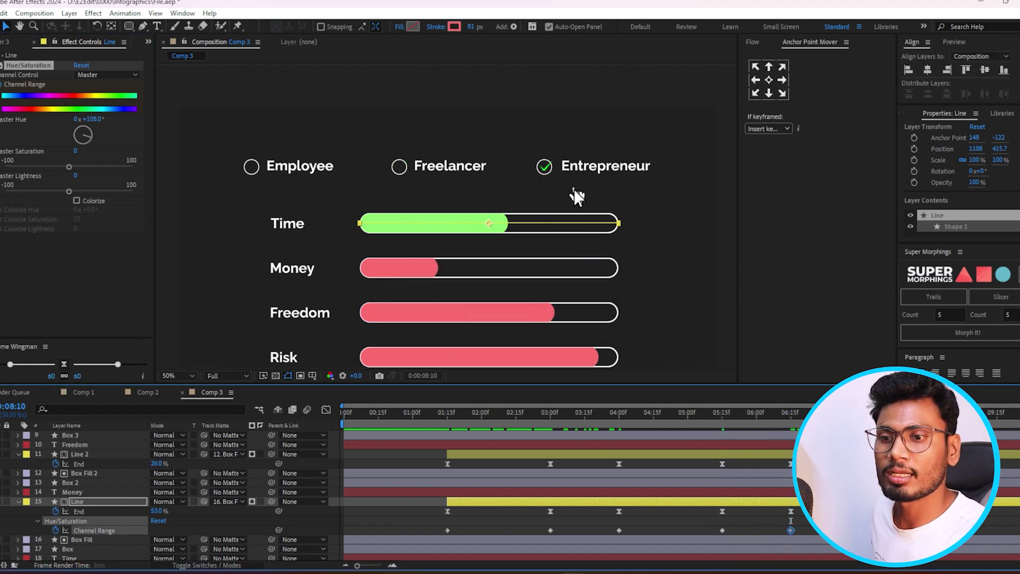
pyautogui.moveTo(87, 139); pyautogui.dragTo(90, 133)
pyautogui.click(600, 413)
pyautogui.press('space')
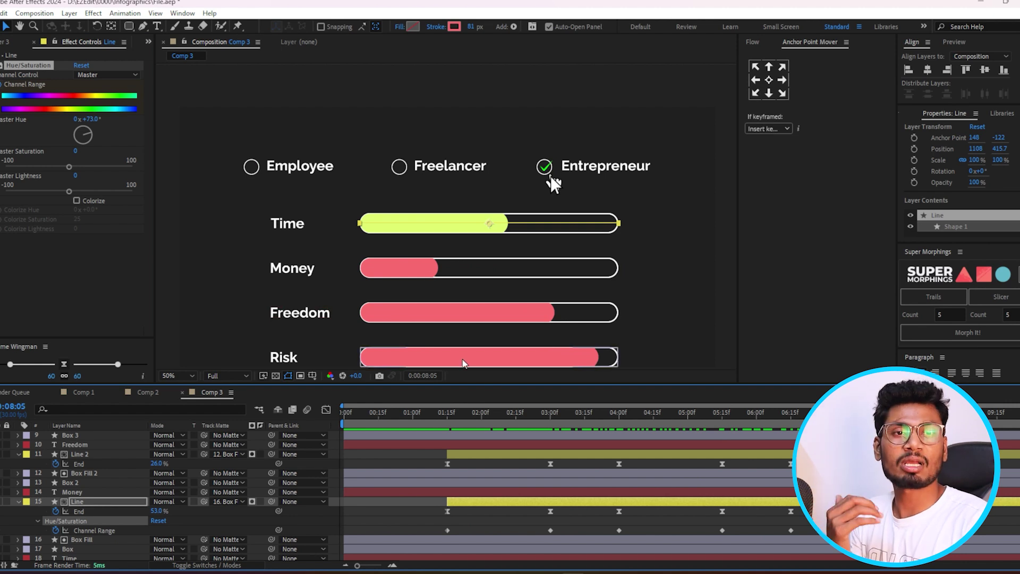
pyautogui.scroll(-2, 485, 223)
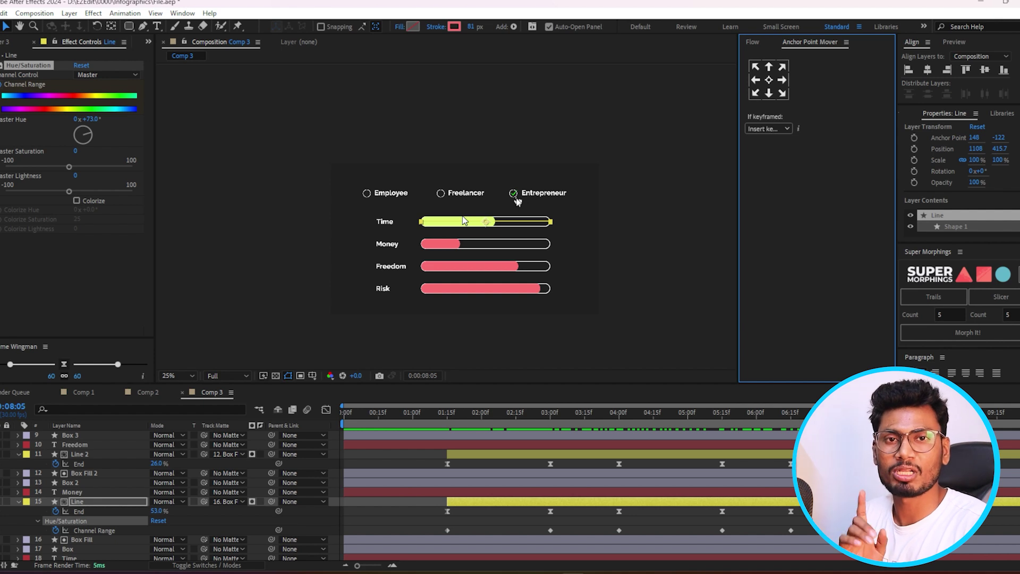
pyautogui.scroll(2, 462, 216)
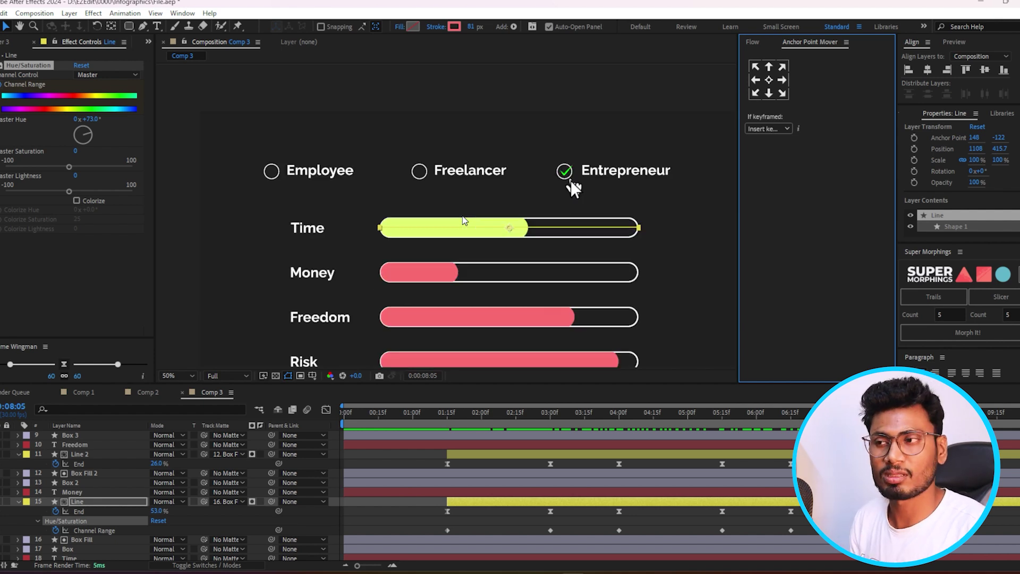
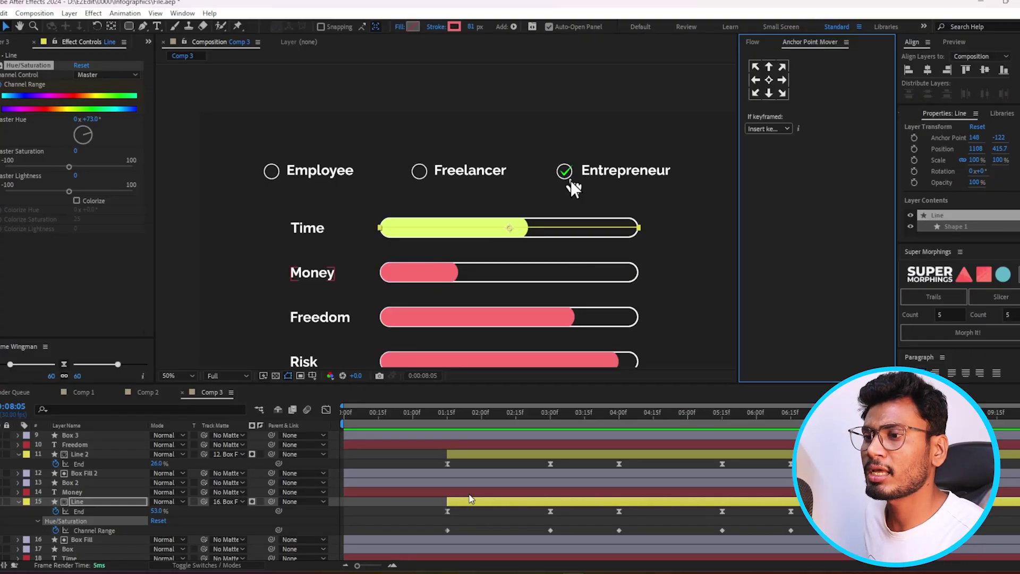
# Apply Glow to the Money text layer and set its Glow Radius to 20
pyautogui.click(471, 492)
pyautogui.hotkey('ctrl', 'space')
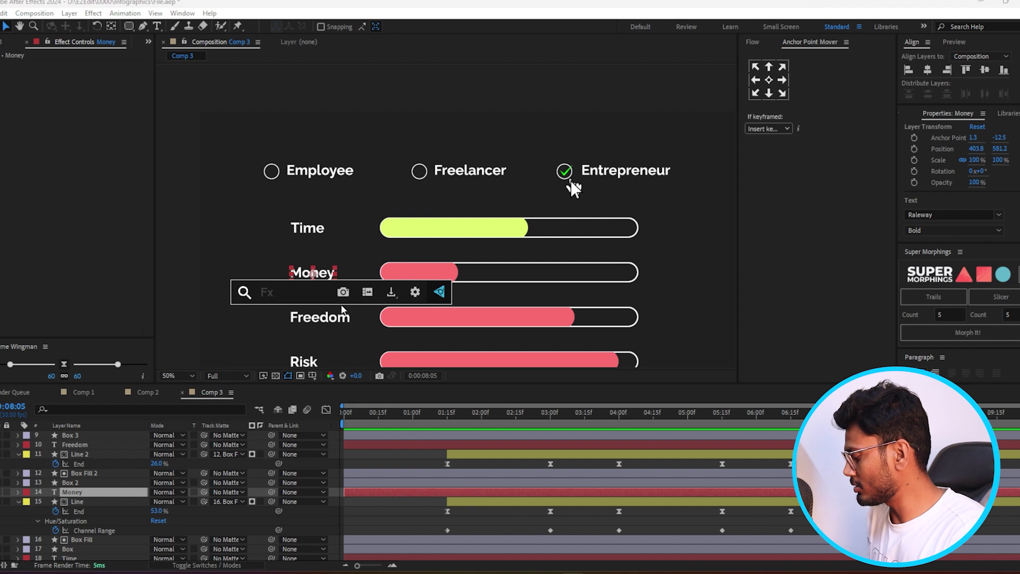
pyautogui.write('glo')
pyautogui.press('Return')
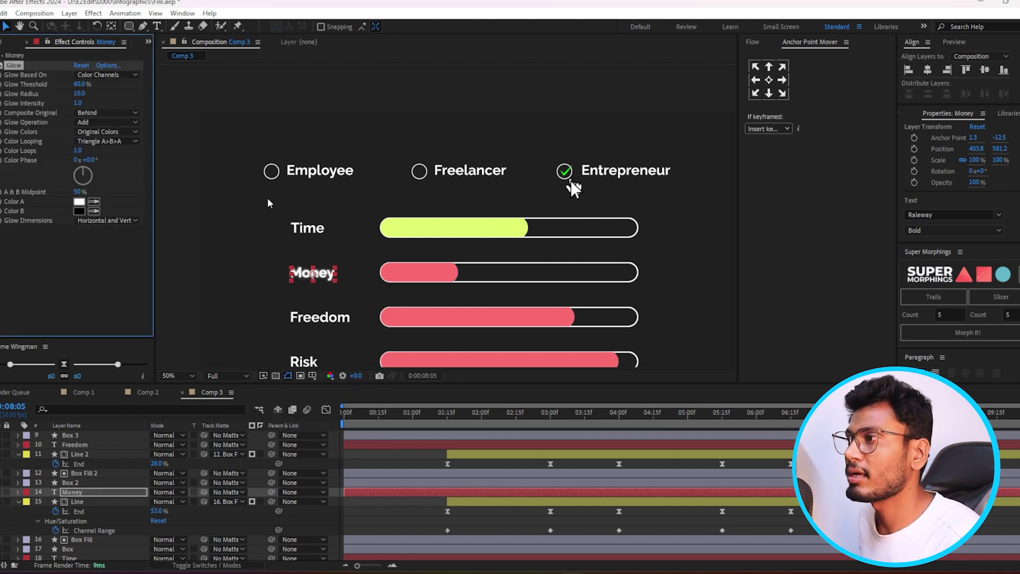
pyautogui.write('20')
pyautogui.press('Return')
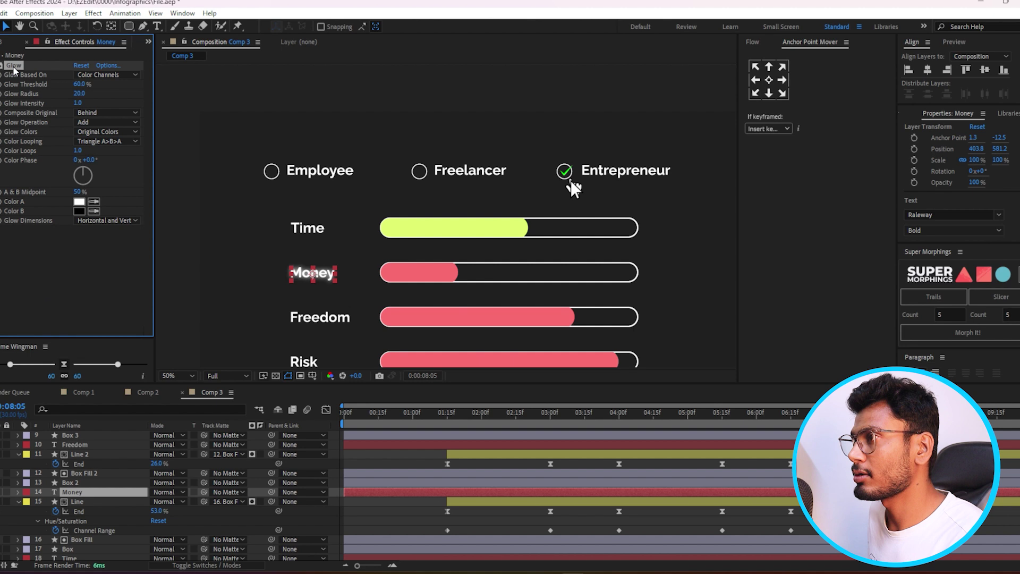
# Reselect layers, ending with only the Money text layer, and move the current time
pyautogui.scroll(5, 101, 465)
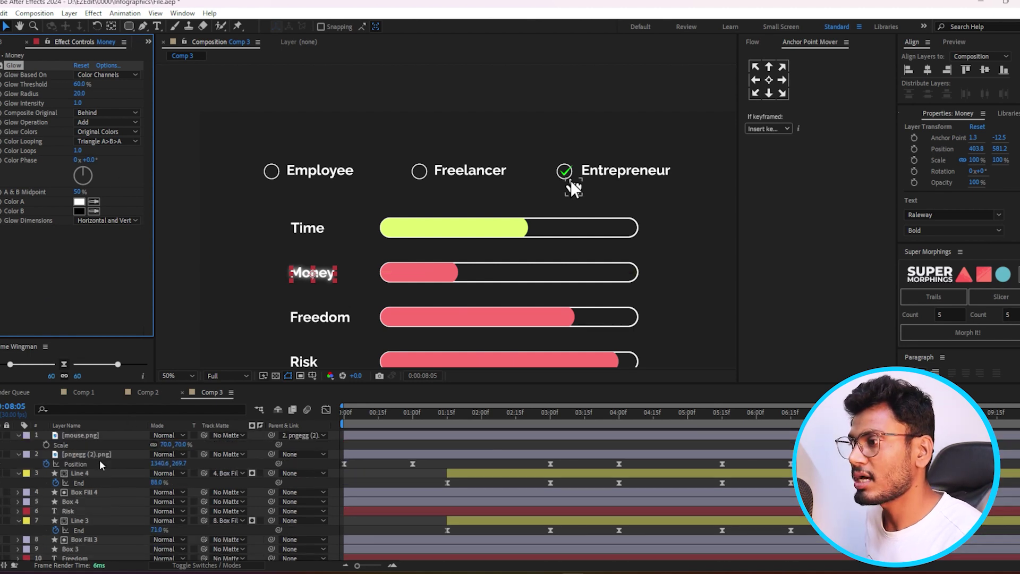
pyautogui.click(90, 437)
pyautogui.scroll(-8, 89, 438)
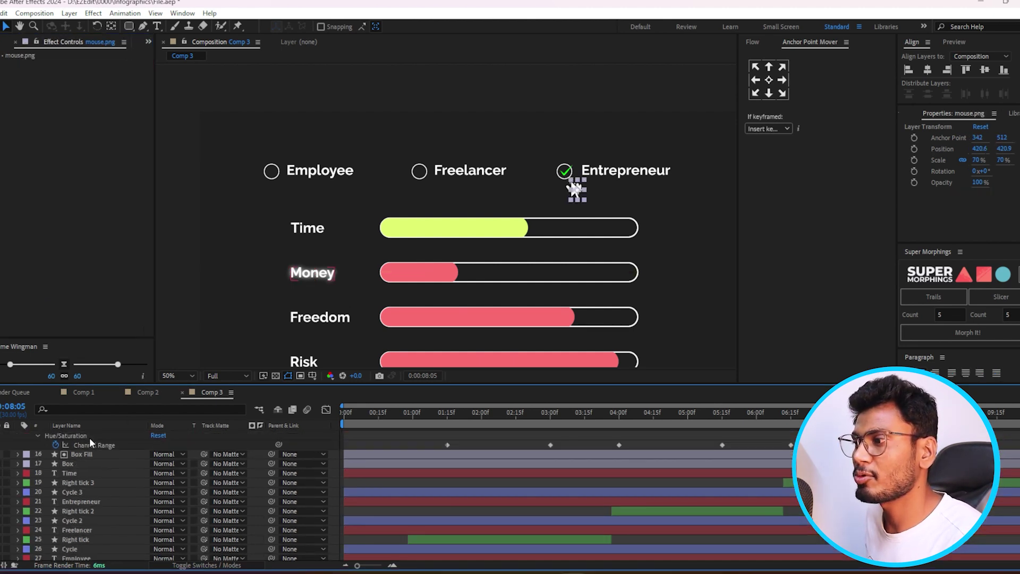
pyautogui.keyDown('shift'); pyautogui.click(87, 555); pyautogui.keyUp('shift')
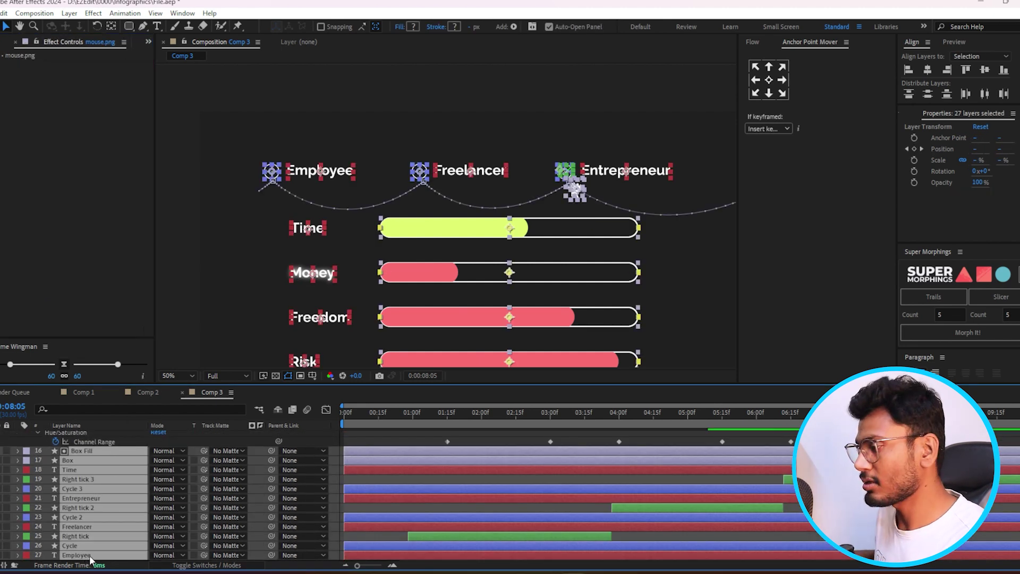
pyautogui.click(316, 276)
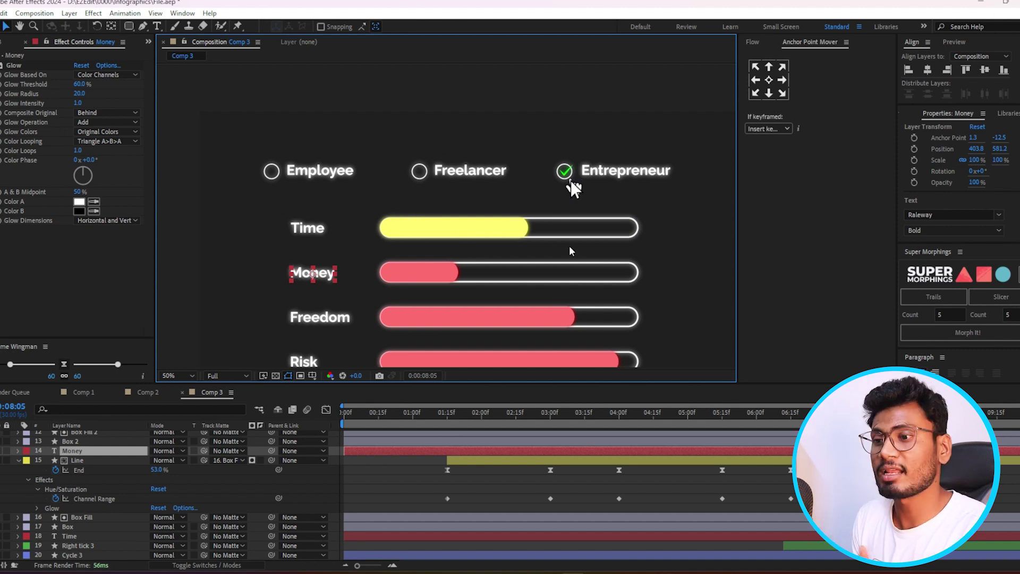
pyautogui.click(464, 413)
# At the composition start, enable Opacity keyframing on both mouse.png and pngegg (2).png
pyautogui.press('Home')
pyautogui.scroll(8, 400, 458)
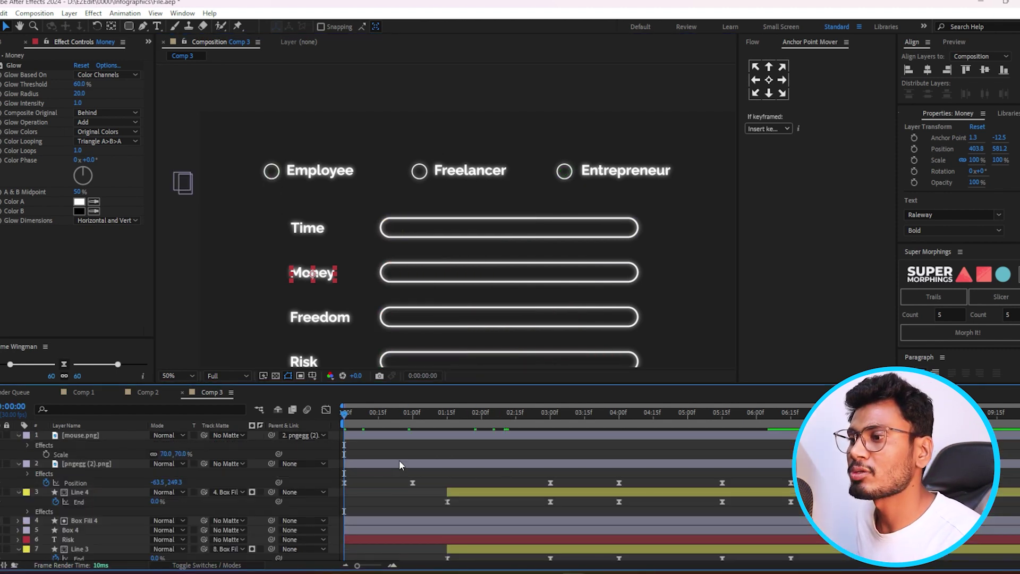
pyautogui.click(367, 432)
pyautogui.click(376, 463)
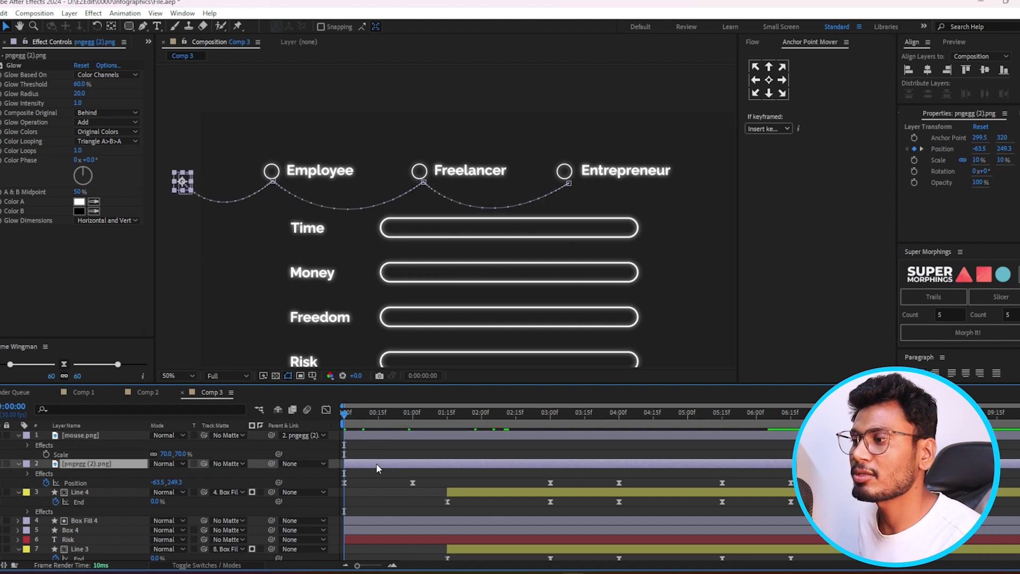
pyautogui.keyDown('shift'); pyautogui.click(356, 433); pyautogui.keyUp('shift')
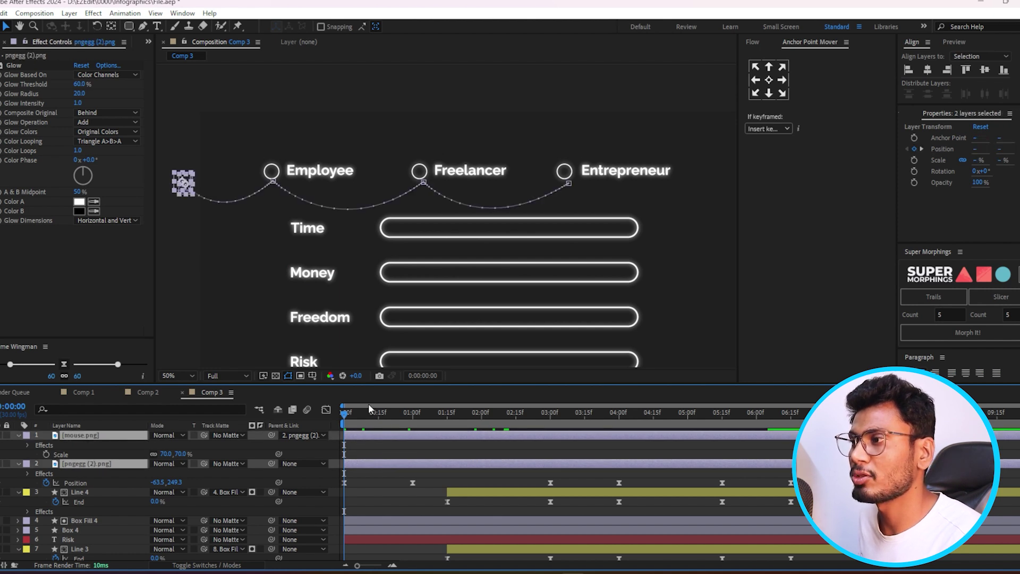
pyautogui.press('t')
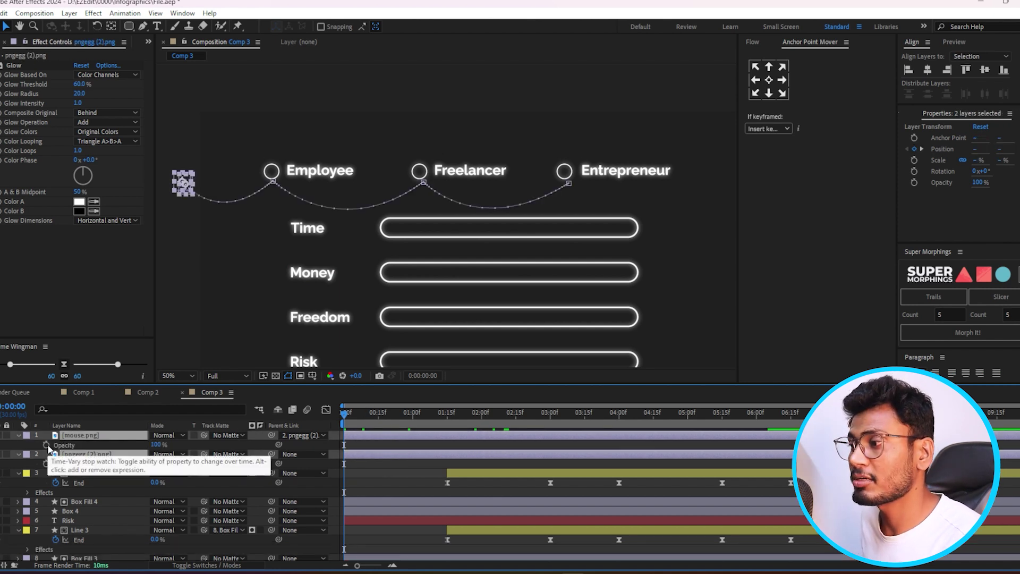
pyautogui.click(47, 445)
# Scrub through the Employee, Freelancer and Entrepreneur stops, paste opacity keyframes at 6:15, and preview
pyautogui.moveTo(354, 413); pyautogui.dragTo(406, 418)
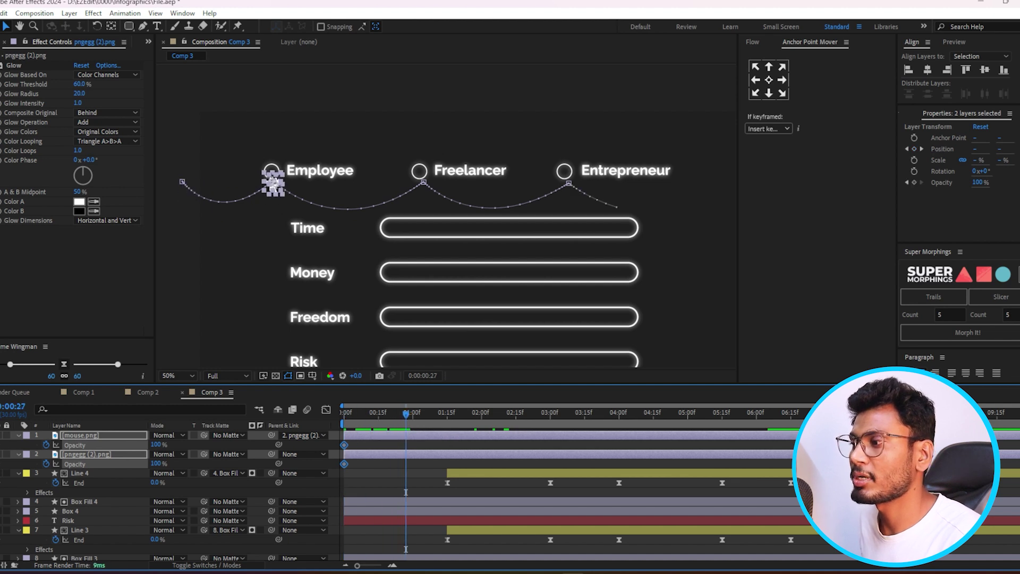
pyautogui.moveTo(424, 417); pyautogui.dragTo(554, 435)
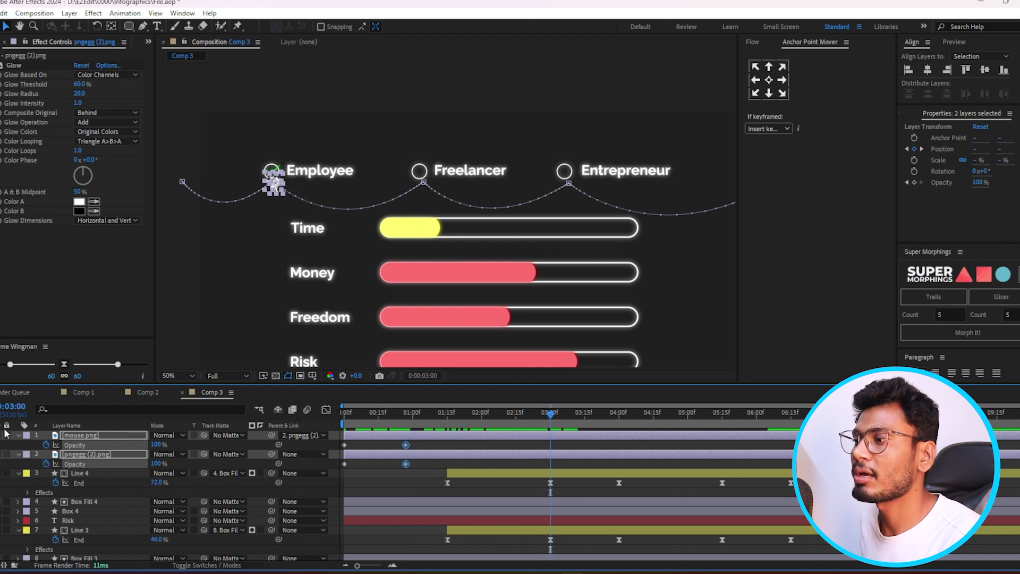
pyautogui.moveTo(579, 420); pyautogui.dragTo(625, 434)
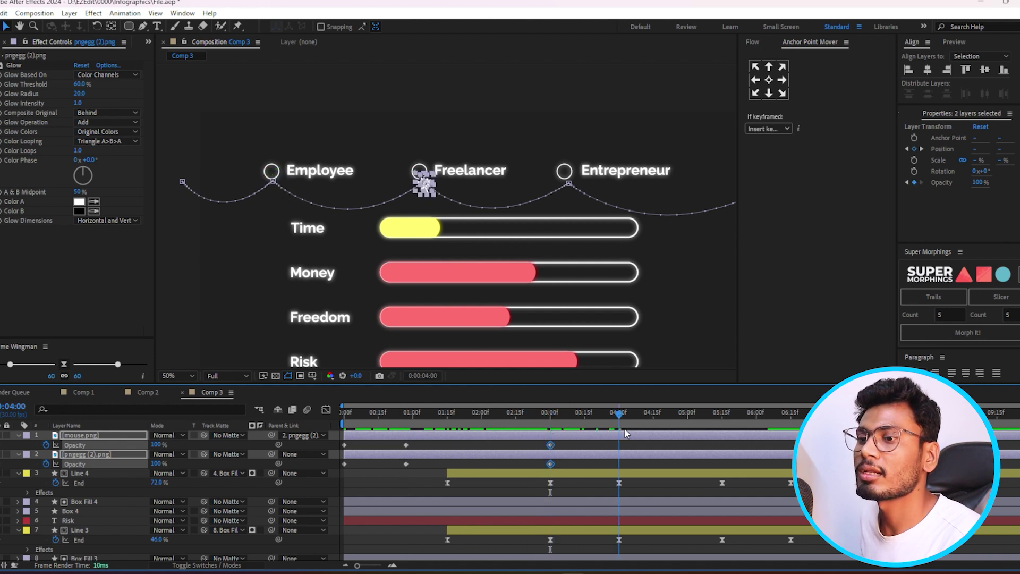
pyautogui.moveTo(695, 431); pyautogui.dragTo(725, 430)
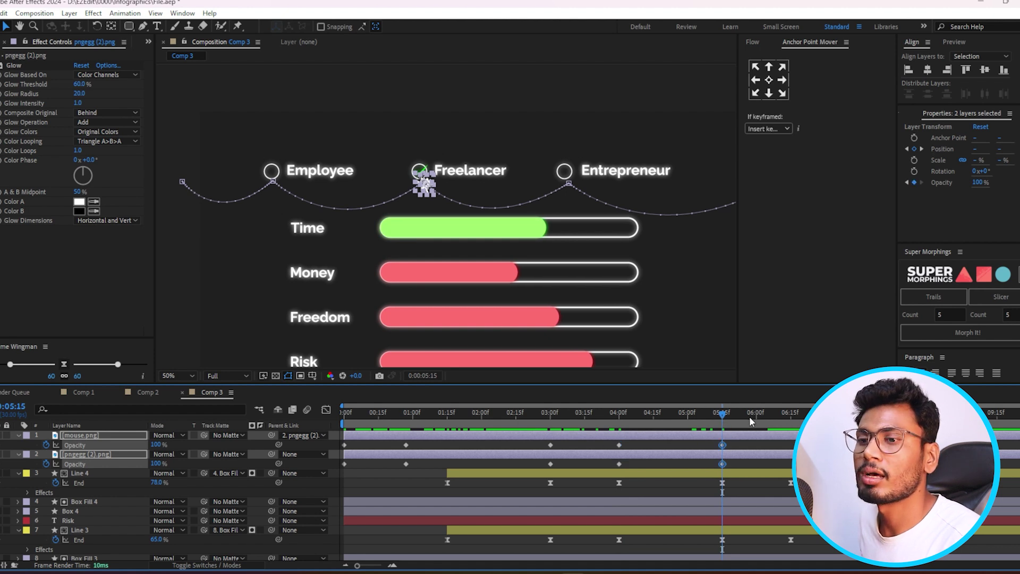
pyautogui.moveTo(750, 420); pyautogui.dragTo(790, 425)
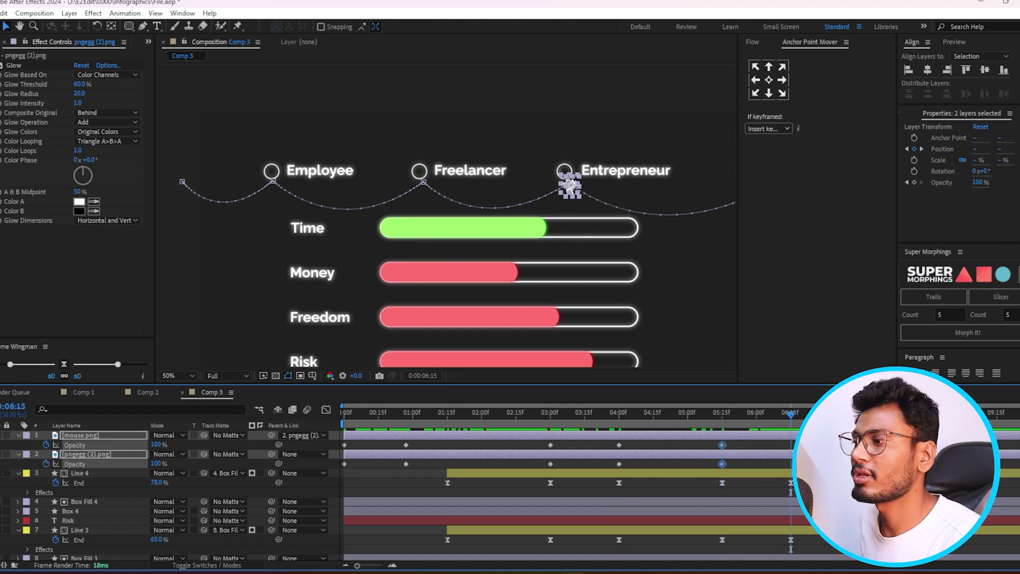
pyautogui.hotkey('ctrl', 'v')
pyautogui.press('space')
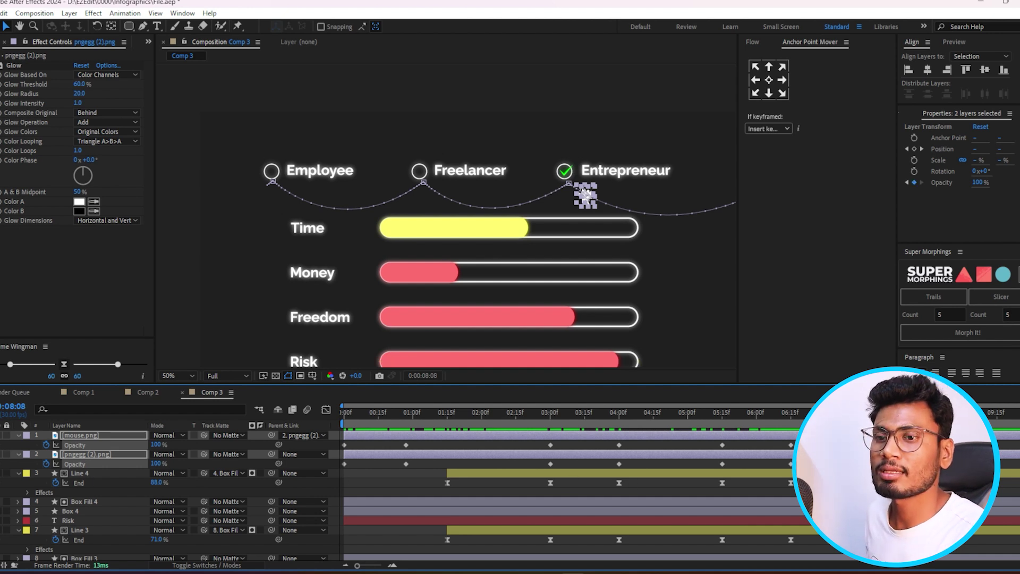
# Hide pngegg (2).png at the start with 0% opacity
pyautogui.click(378, 472)
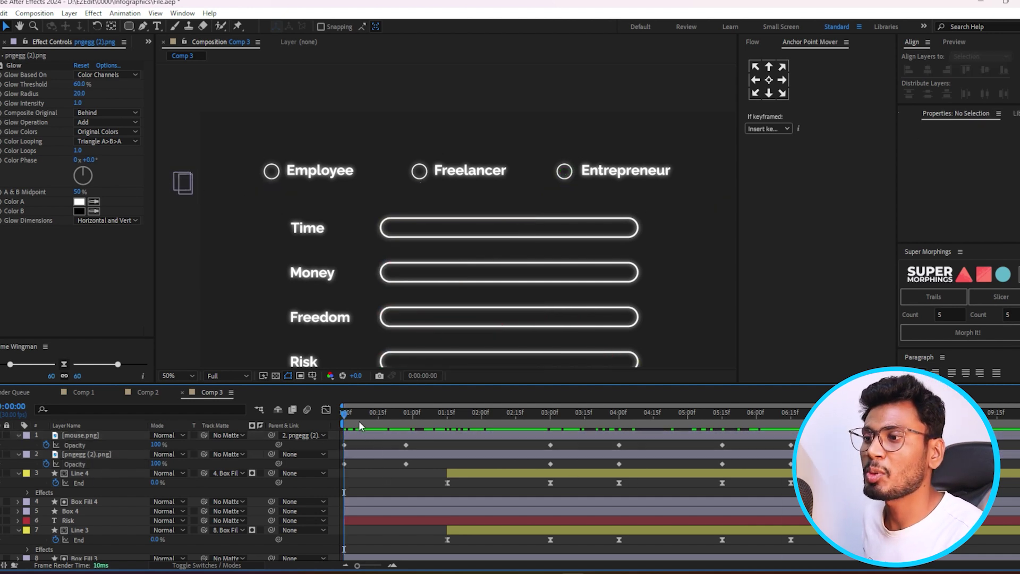
pyautogui.moveTo(348, 414); pyautogui.dragTo(405, 422)
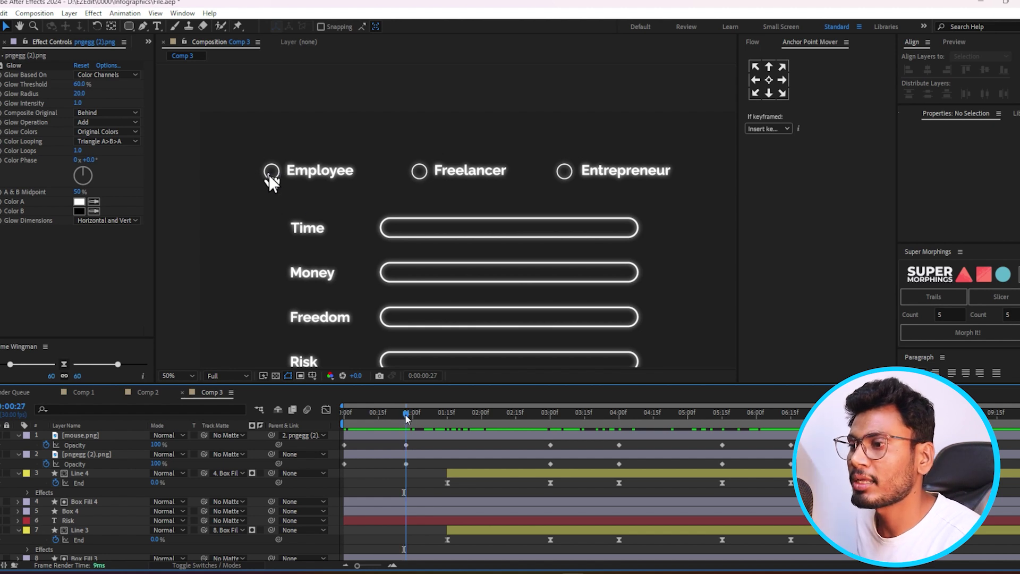
pyautogui.click(410, 454)
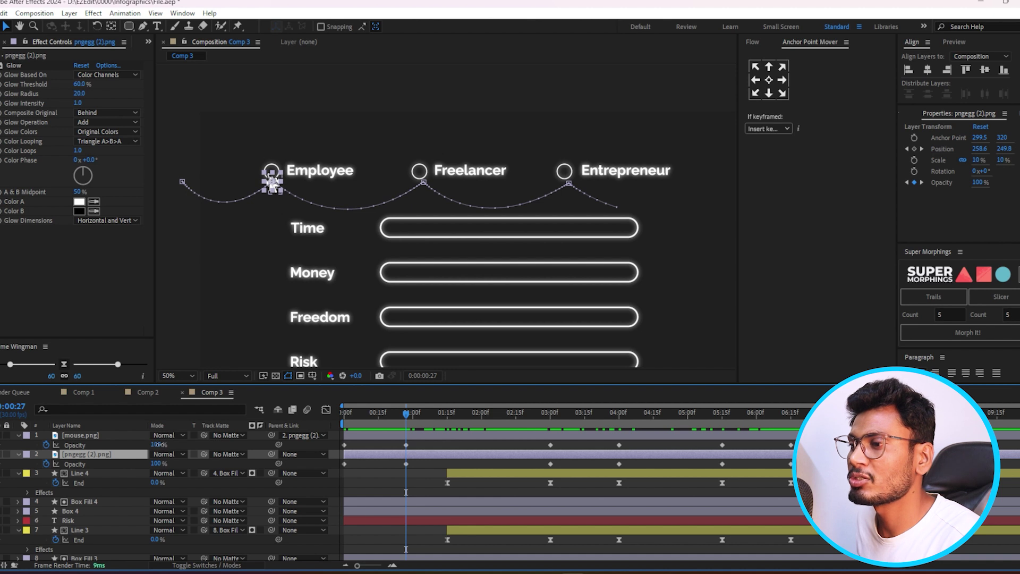
pyautogui.click(406, 445)
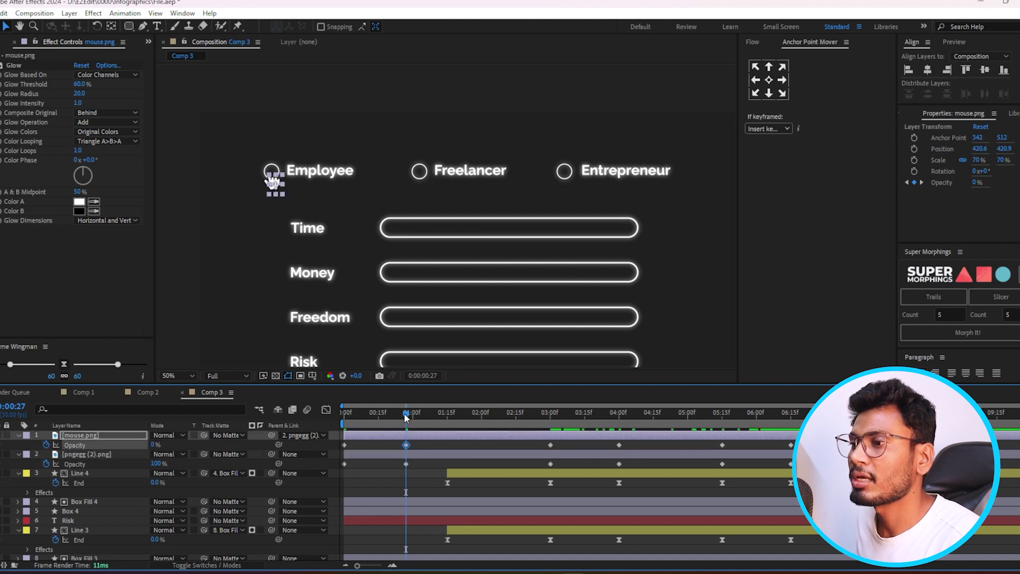
pyautogui.moveTo(405, 417); pyautogui.dragTo(347, 422)
pyautogui.click(356, 454)
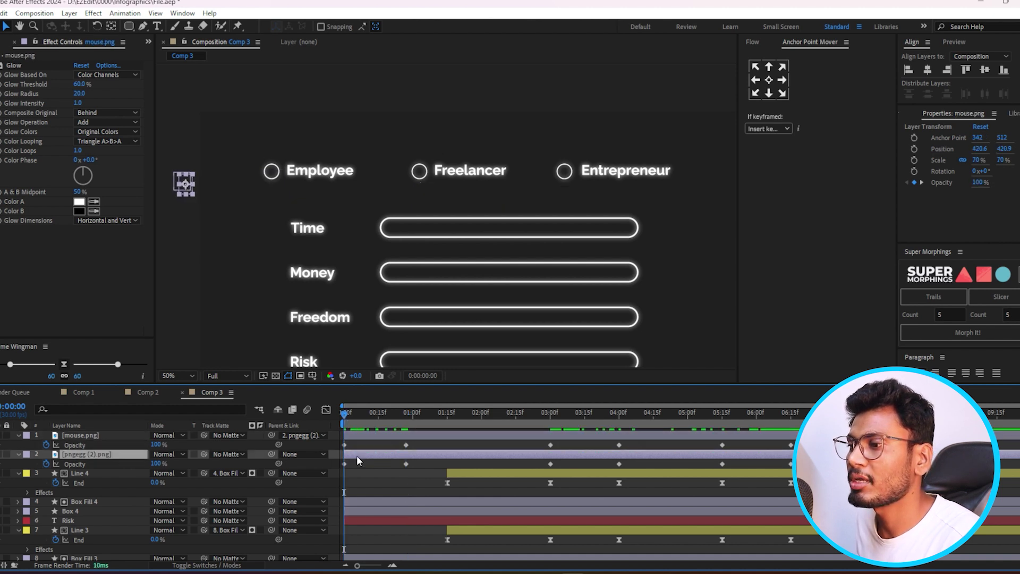
pyautogui.moveTo(154, 465); pyautogui.dragTo(68, 464)
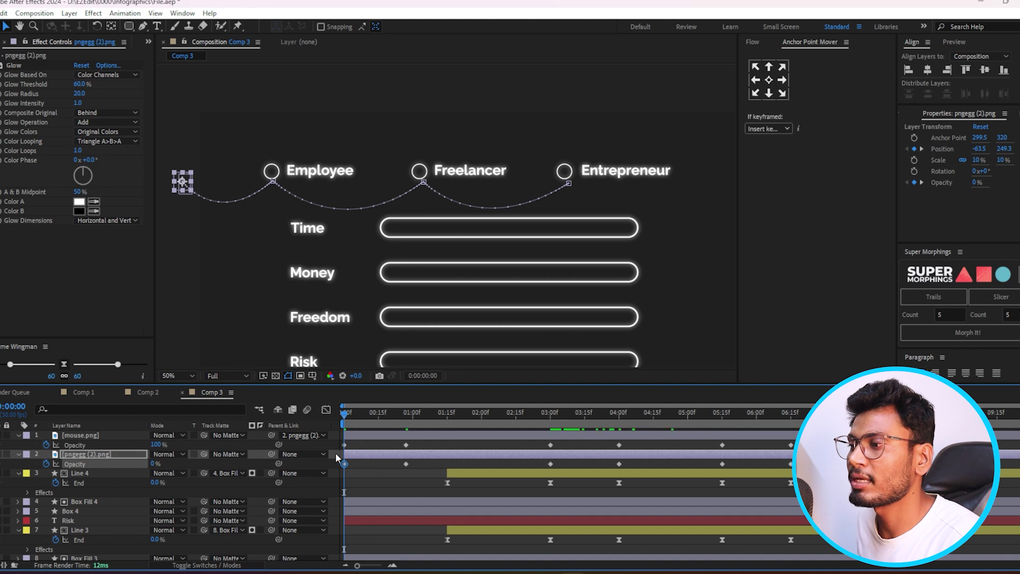
# Lower pngegg (2).png opacity at the Employee click at 3 seconds
pyautogui.moveTo(361, 416)
pyautogui.mouseDown()
pyautogui.moveTo(550, 432)
pyautogui.moveTo(569, 418)
pyautogui.moveTo(550, 416)
pyautogui.moveTo(607, 418)
pyautogui.moveTo(550, 423)
pyautogui.mouseUp()
pyautogui.click(562, 436)
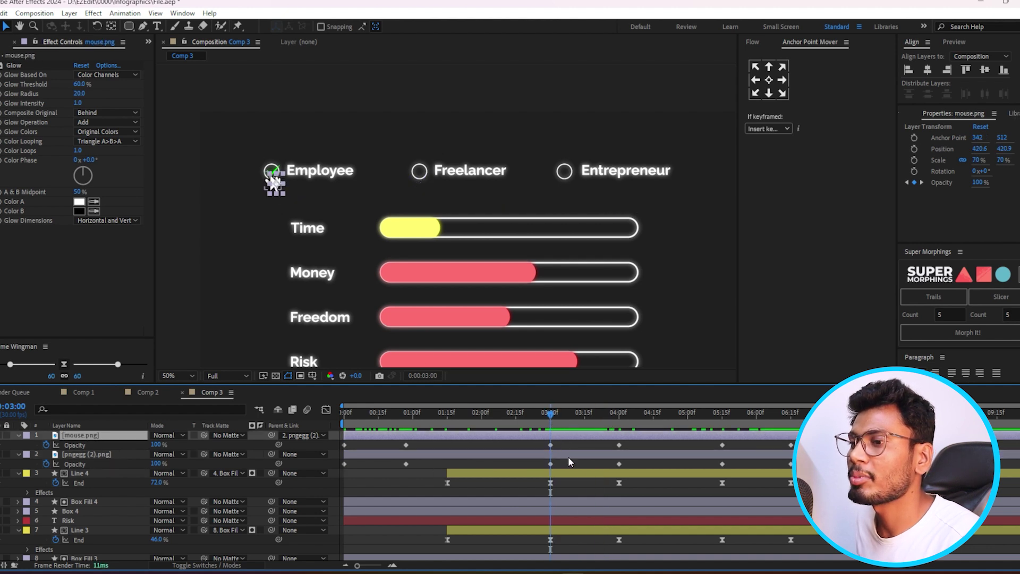
pyautogui.click(568, 455)
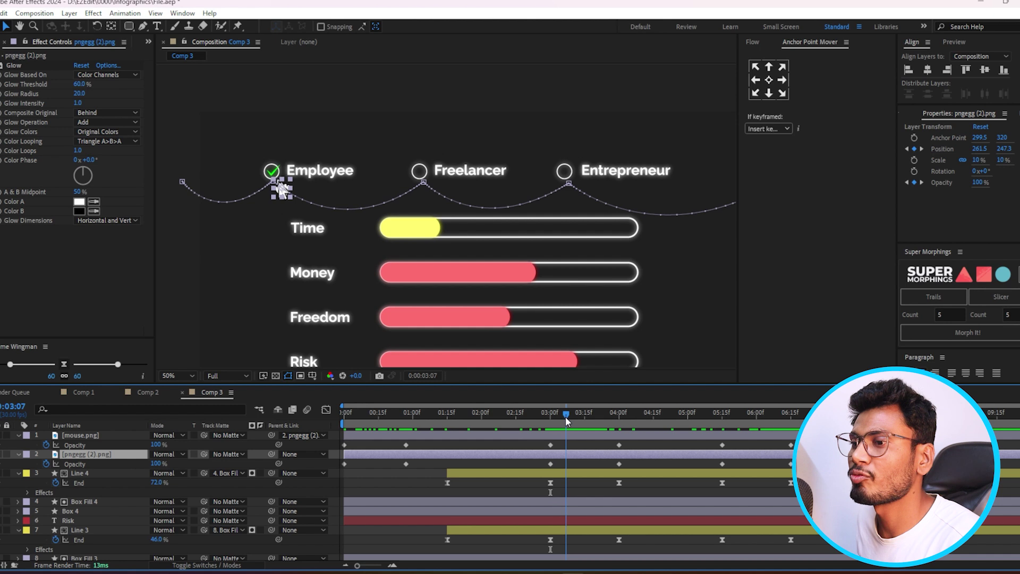
pyautogui.moveTo(563, 417); pyautogui.dragTo(550, 420)
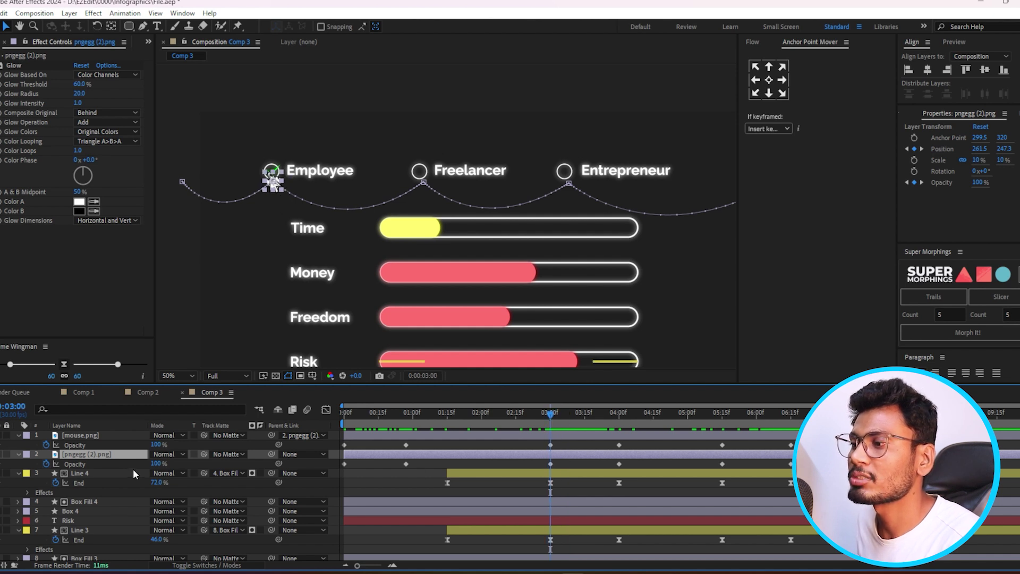
pyautogui.moveTo(155, 466); pyautogui.dragTo(117, 464)
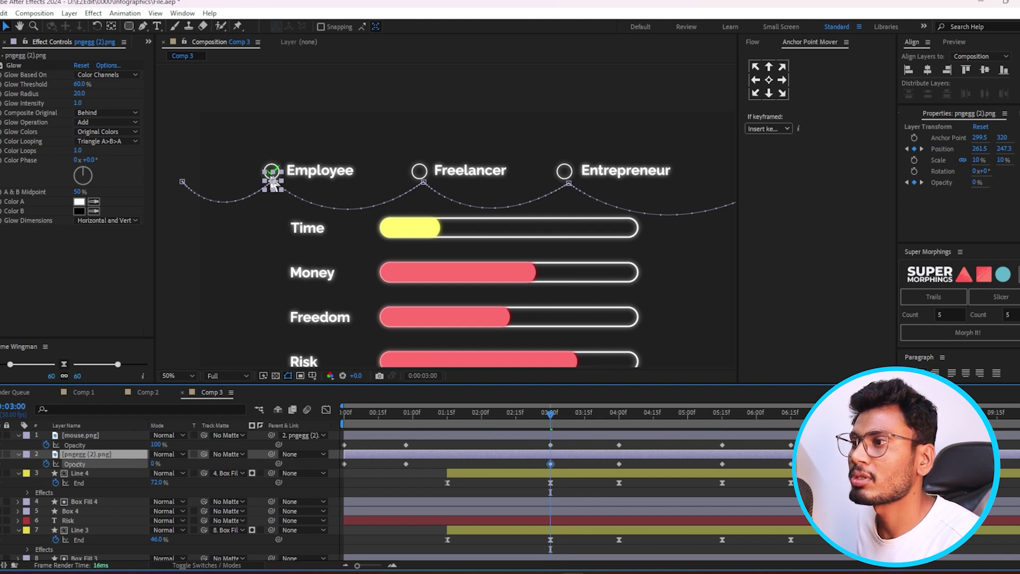
pyautogui.press('space')
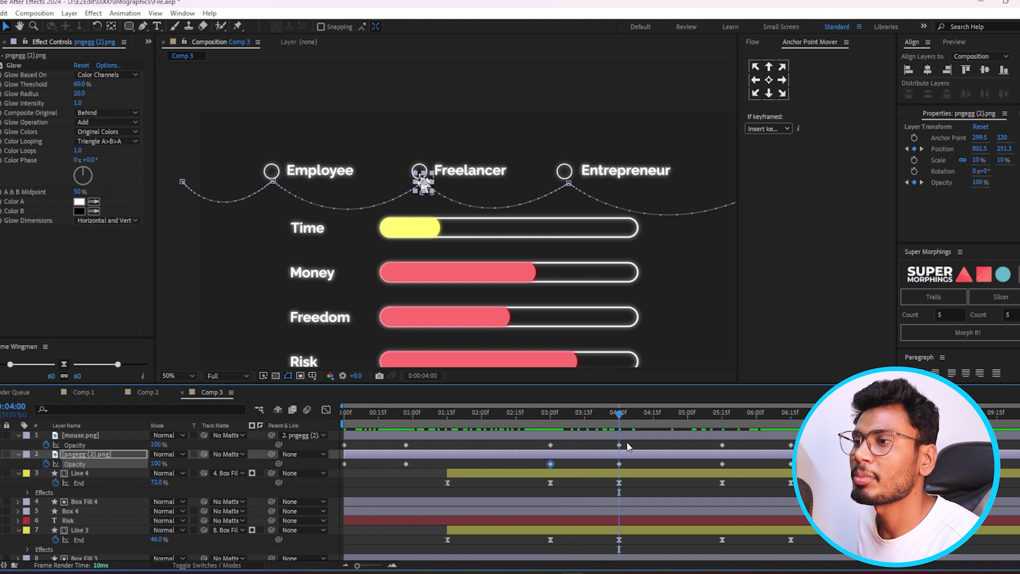
# Lower pngegg (2).png opacity again at the 5:15 keyframe
pyautogui.click(619, 445)
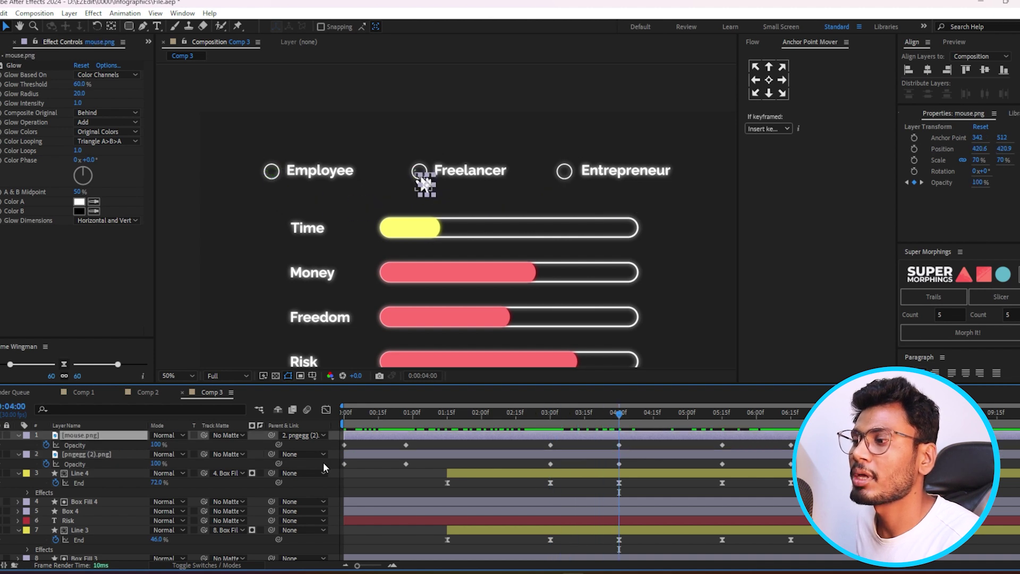
pyautogui.click(634, 455)
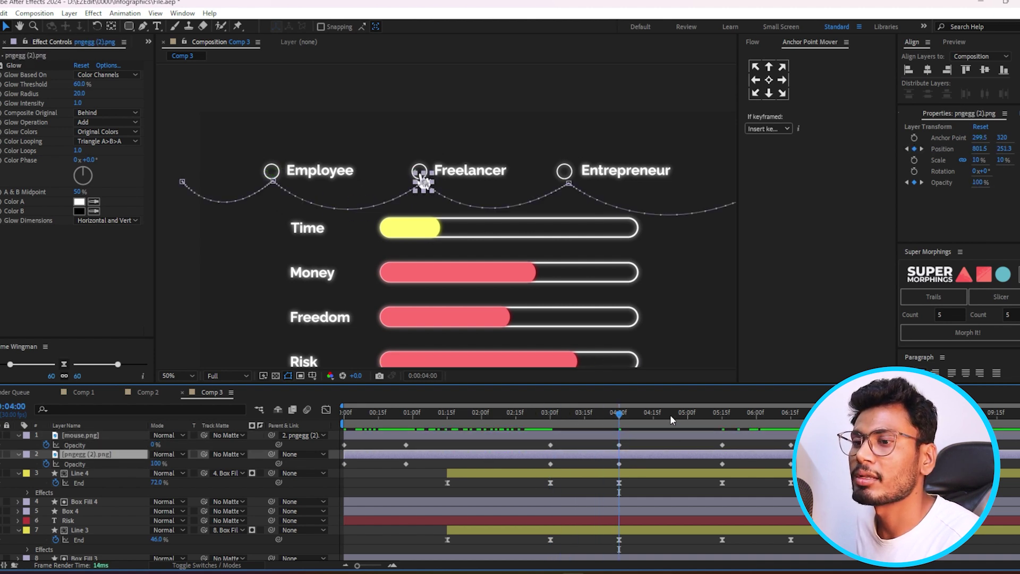
pyautogui.press('k')
pyautogui.click(738, 435)
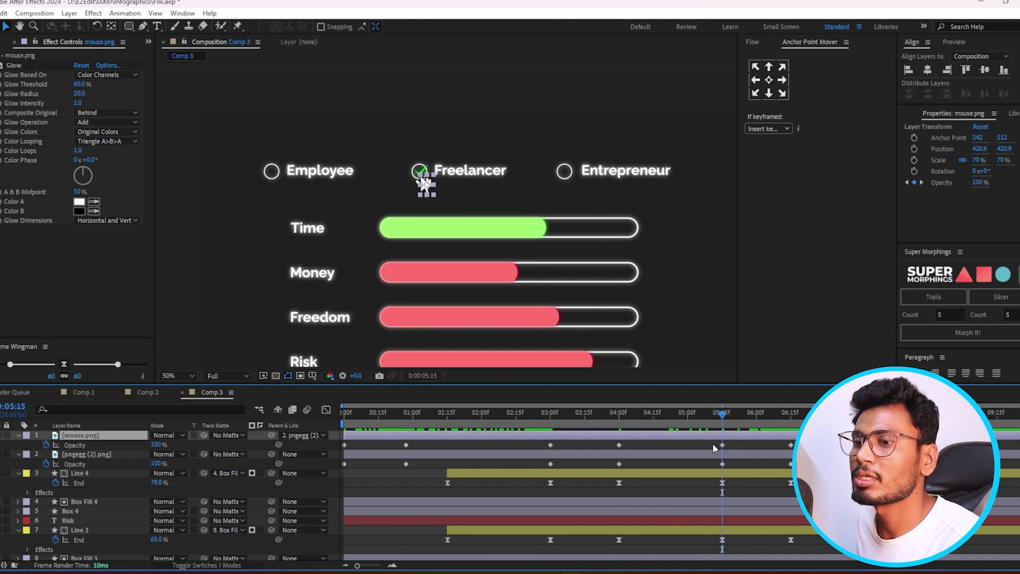
pyautogui.moveTo(157, 464); pyautogui.dragTo(122, 463)
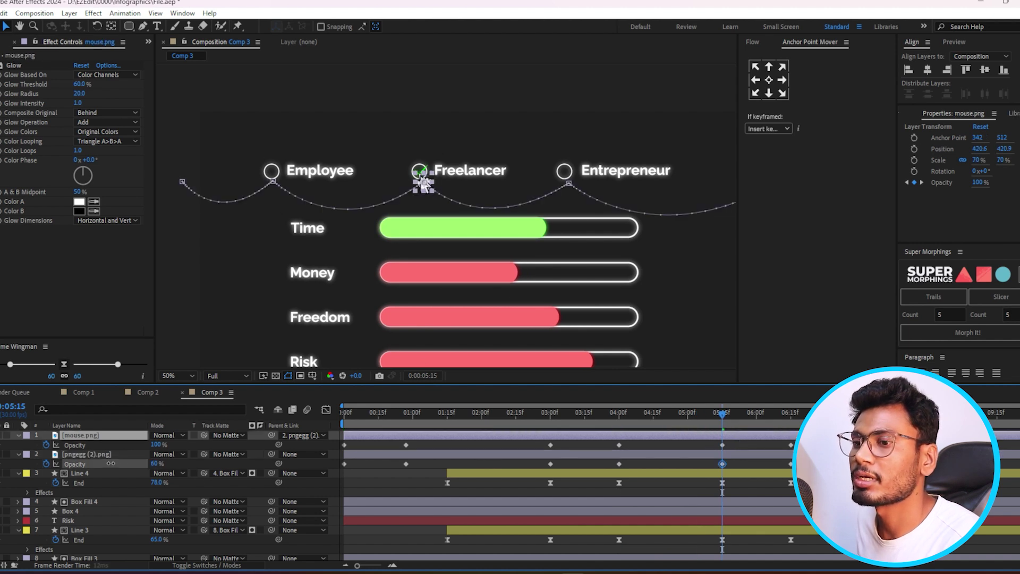
# At the Entrepreneur click, marquee-select all opacity keyframes of both cursor layers
pyautogui.click(789, 411)
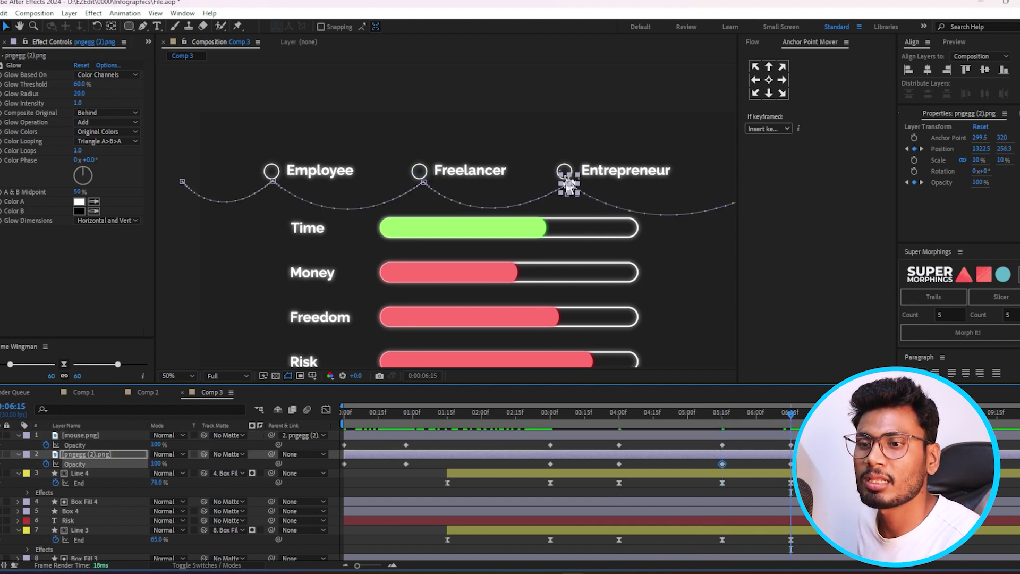
pyautogui.click(87, 454)
pyautogui.click(892, 411)
pyautogui.moveTo(802, 439); pyautogui.dragTo(340, 467)
pyautogui.rightClick(343, 464)
# Toggle the selected opacity keyframes to hold keyframes, then return to the start and reselect both cursor layers
pyautogui.click(388, 407)
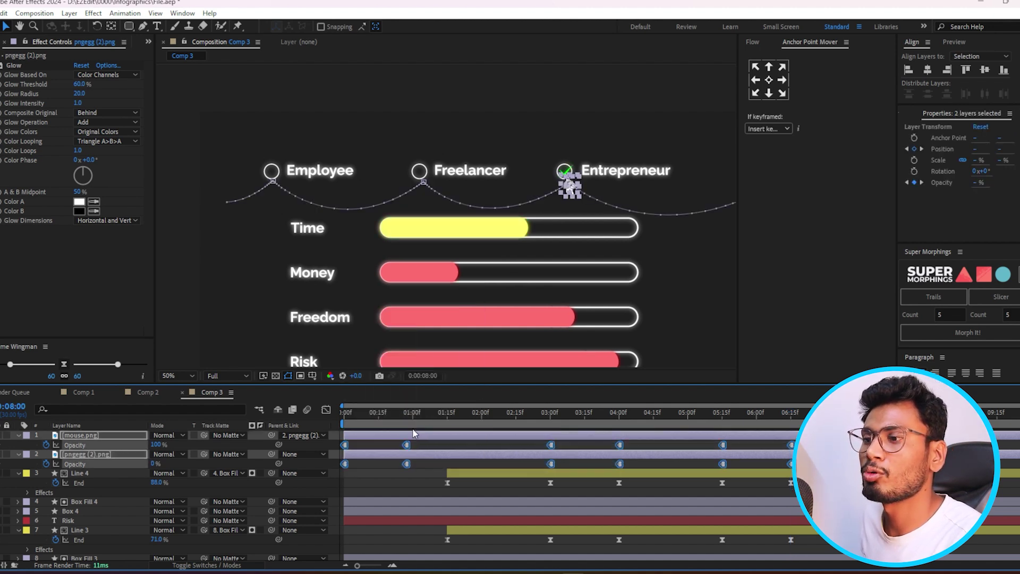
pyautogui.click(345, 412)
pyautogui.click(369, 480)
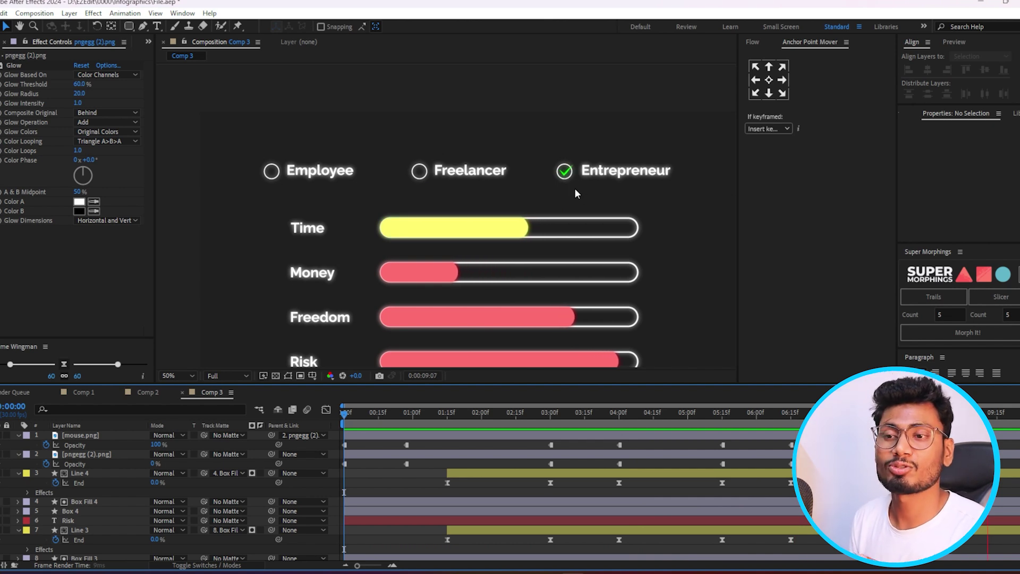
pyautogui.click(81, 435)
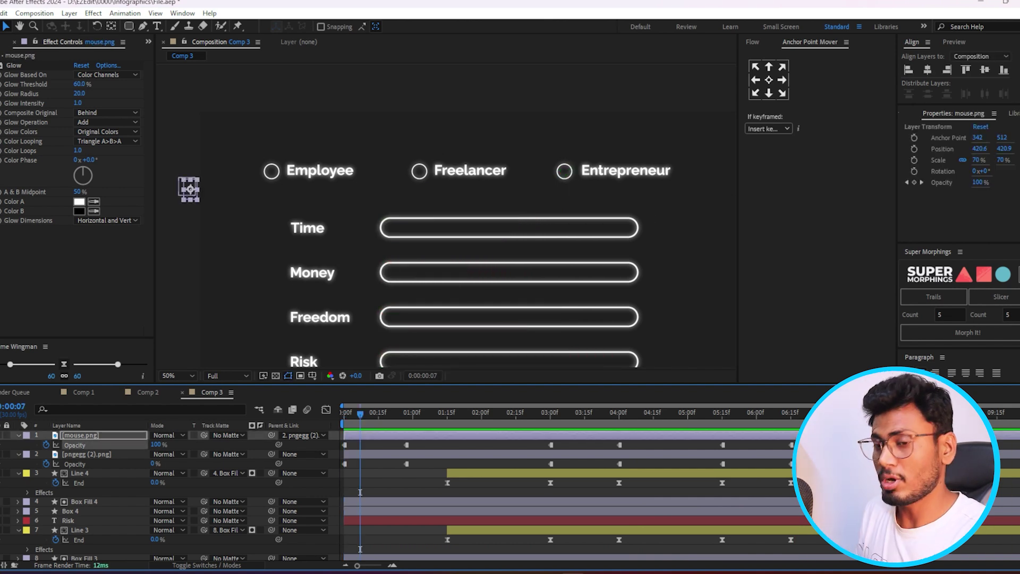
pyautogui.click(87, 454)
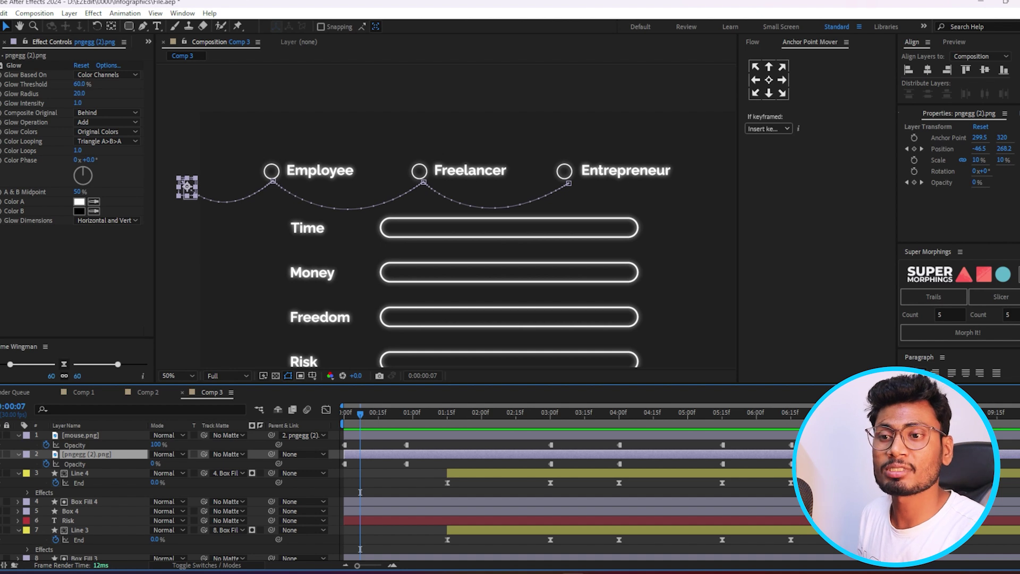